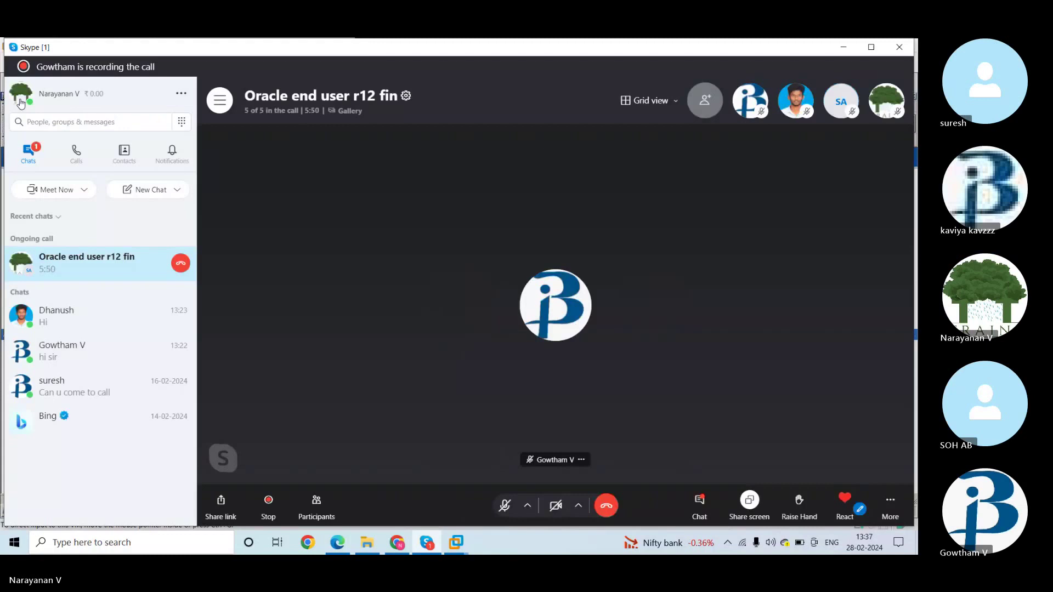
left_click(181, 96)
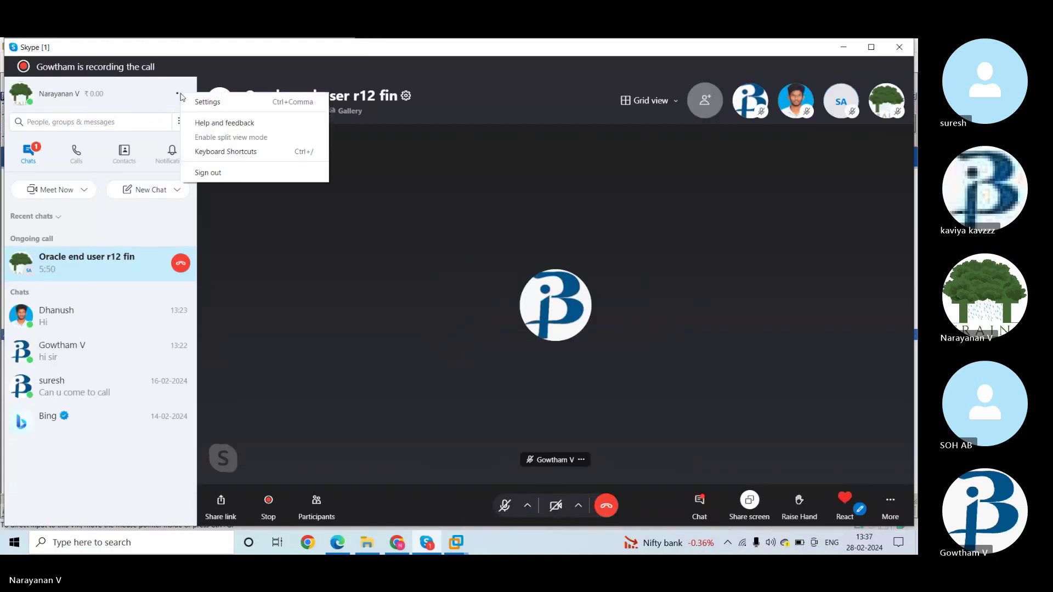
left_click(268, 224)
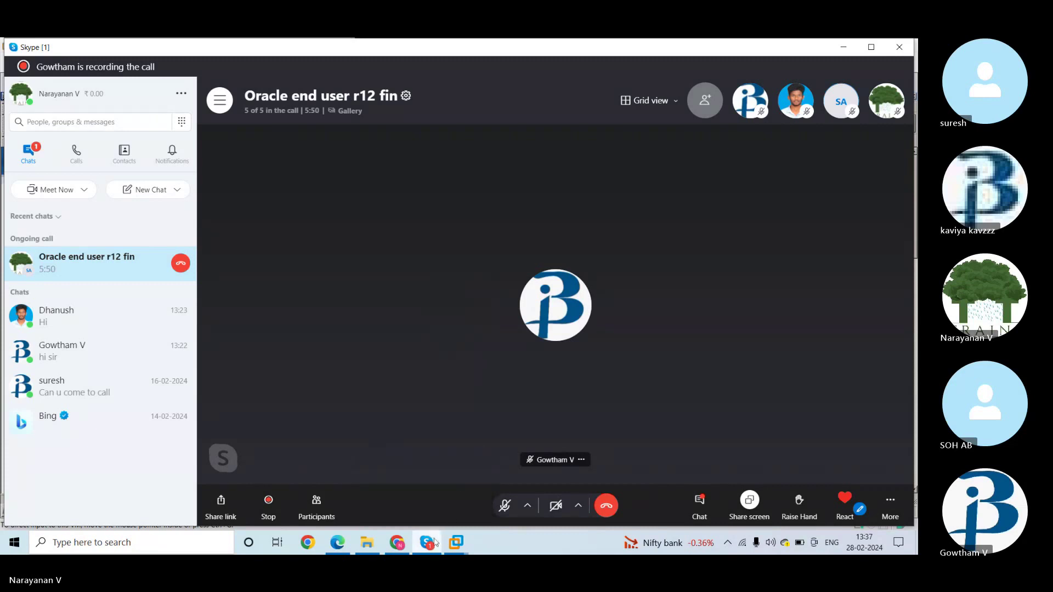
mouse_move(434, 542)
left_click(434, 487)
left_click(175, 89)
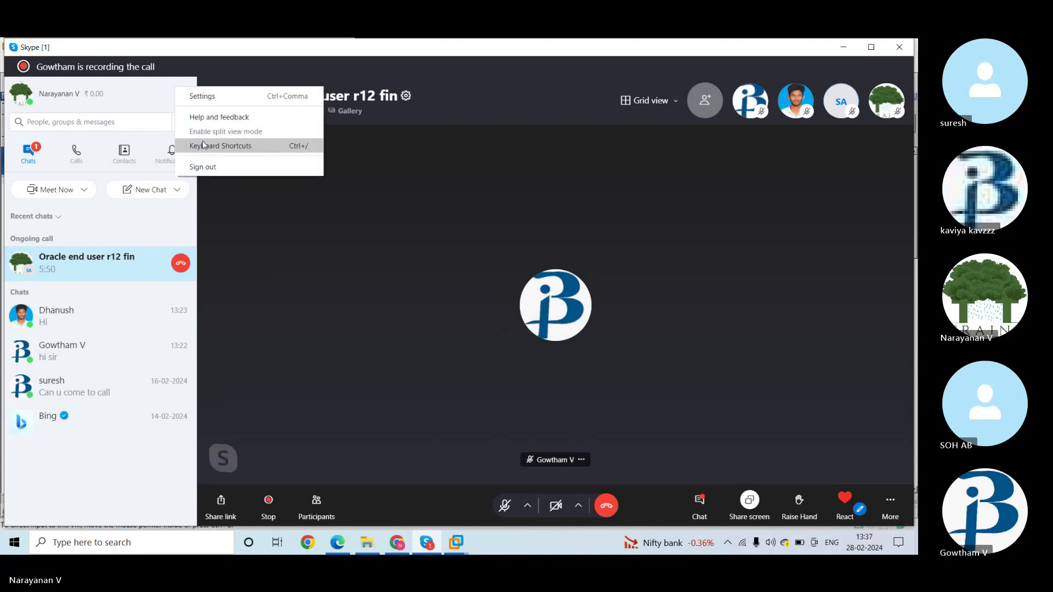
left_click(602, 165)
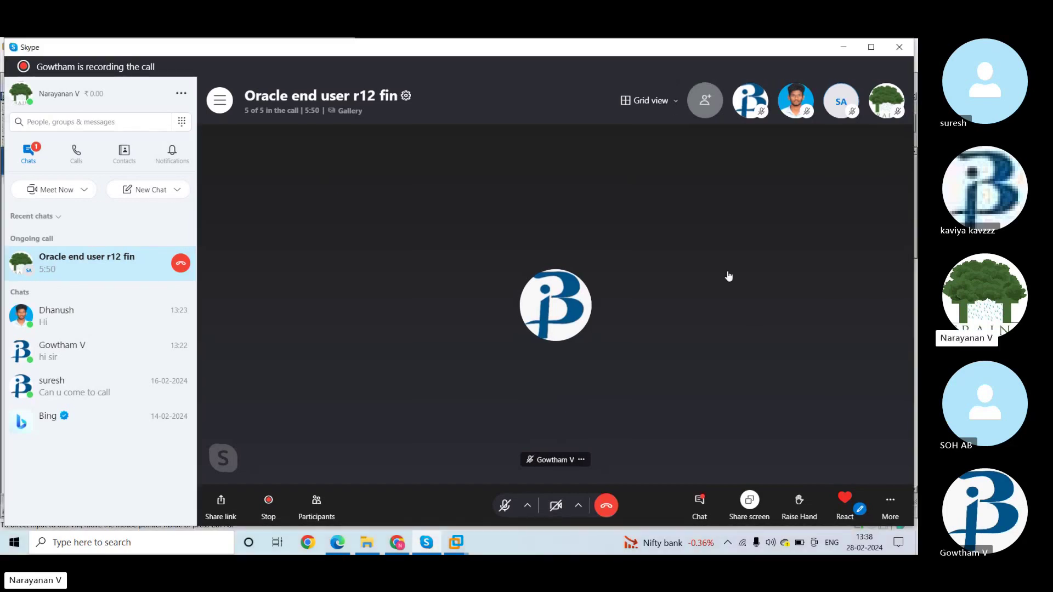
left_click(890, 502)
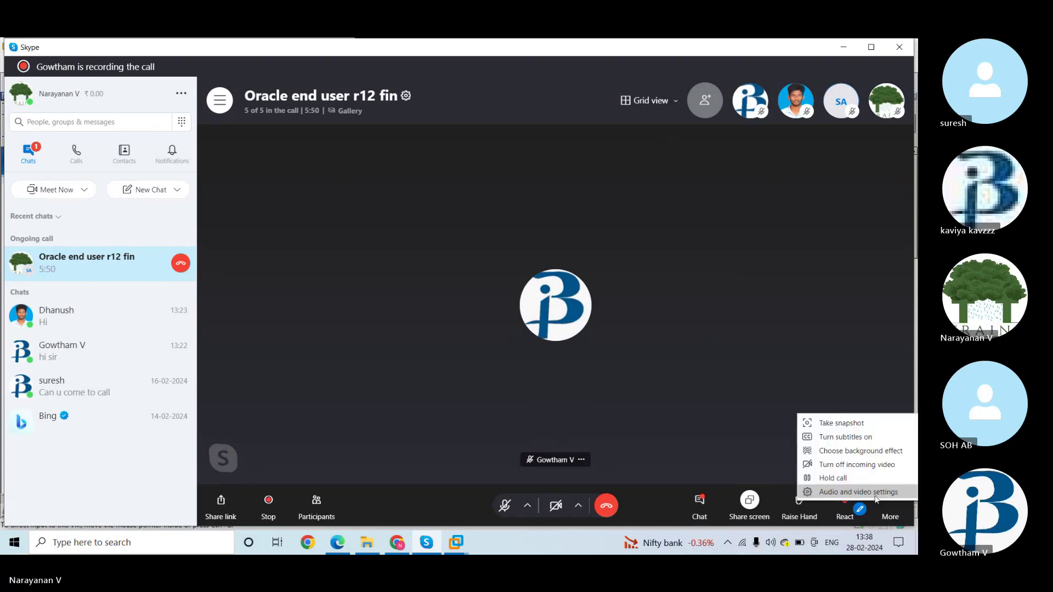
left_click(805, 307)
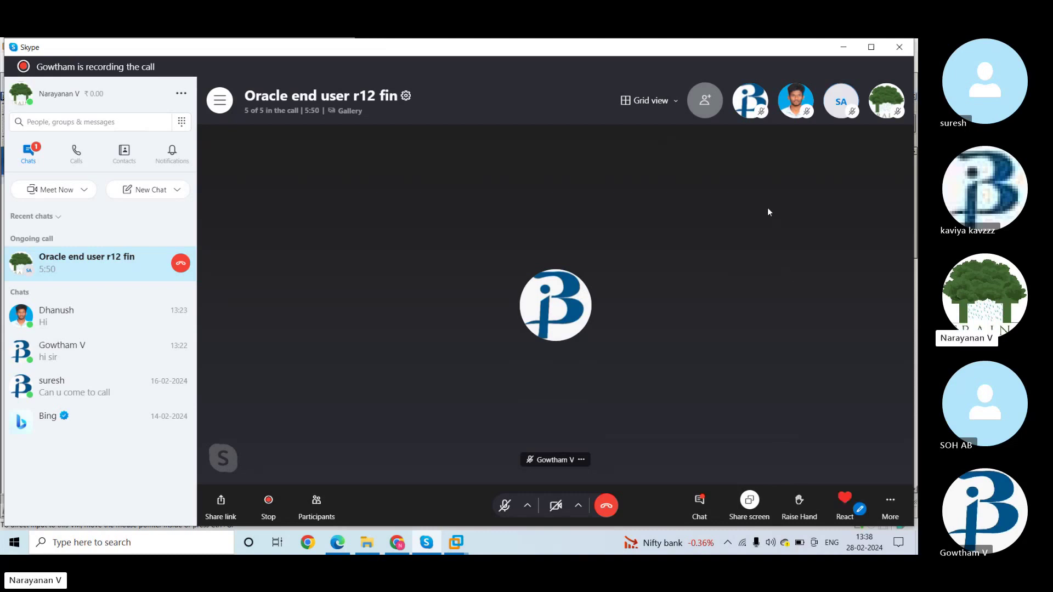
double_click(676, 105)
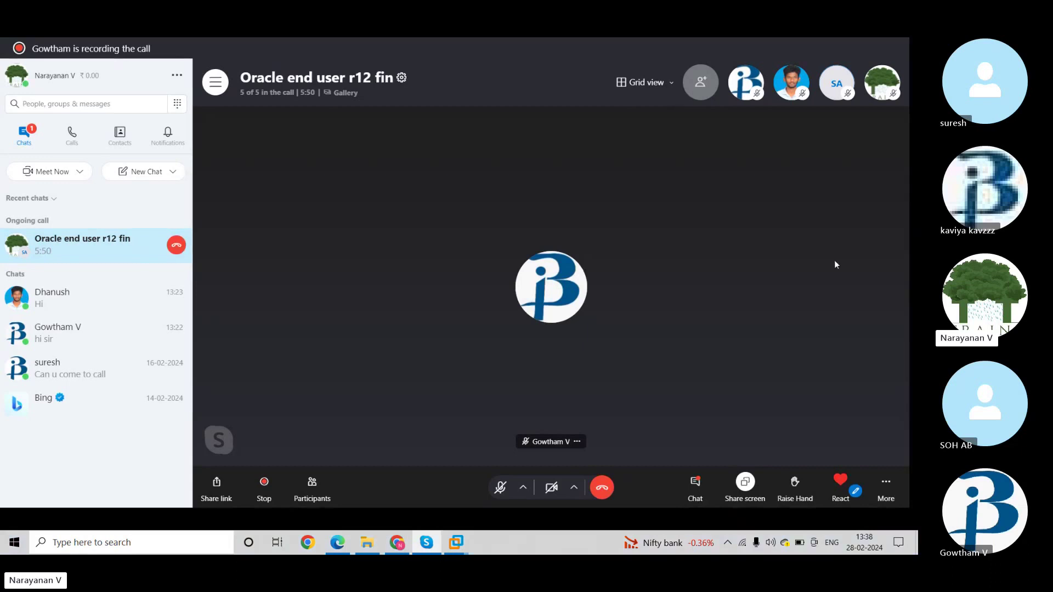
left_click(500, 490)
left_click(886, 485)
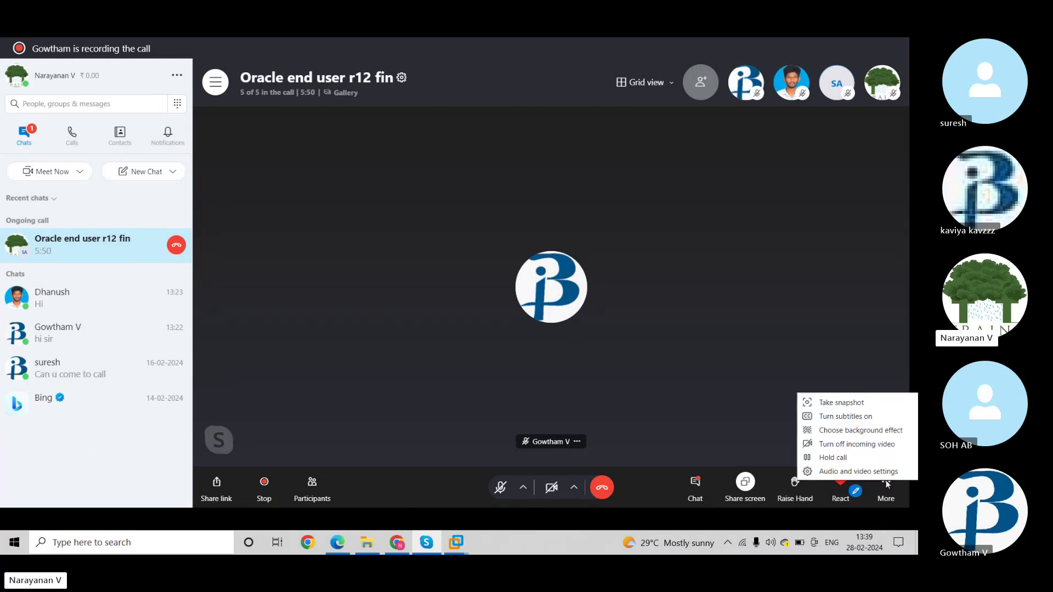
left_click(730, 329)
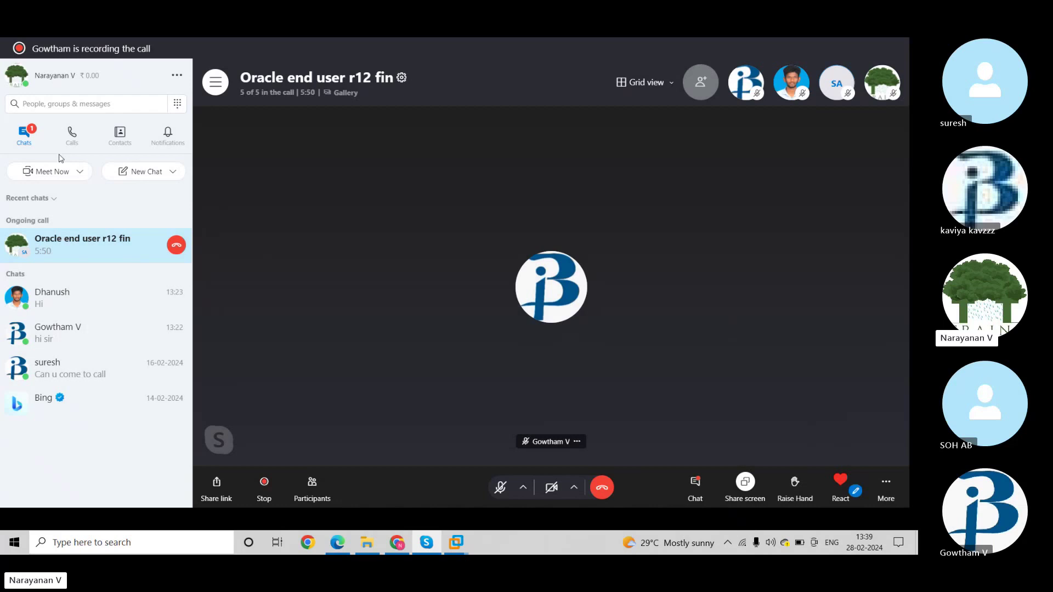
- Close the Skype call window and launch the Skype app again
left_click(903, 45)
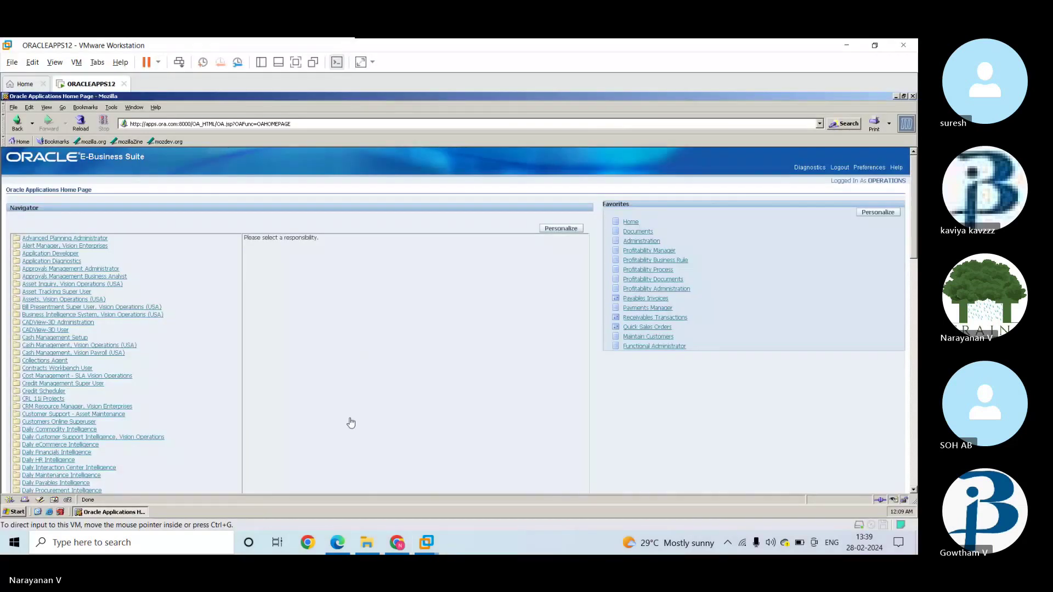
left_click(132, 540)
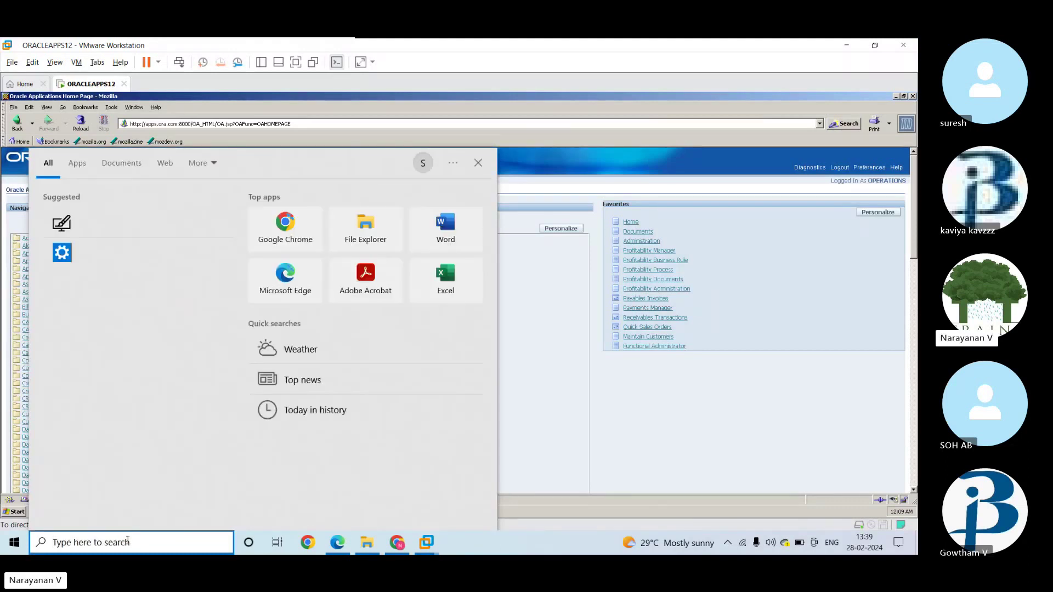
type("sky")
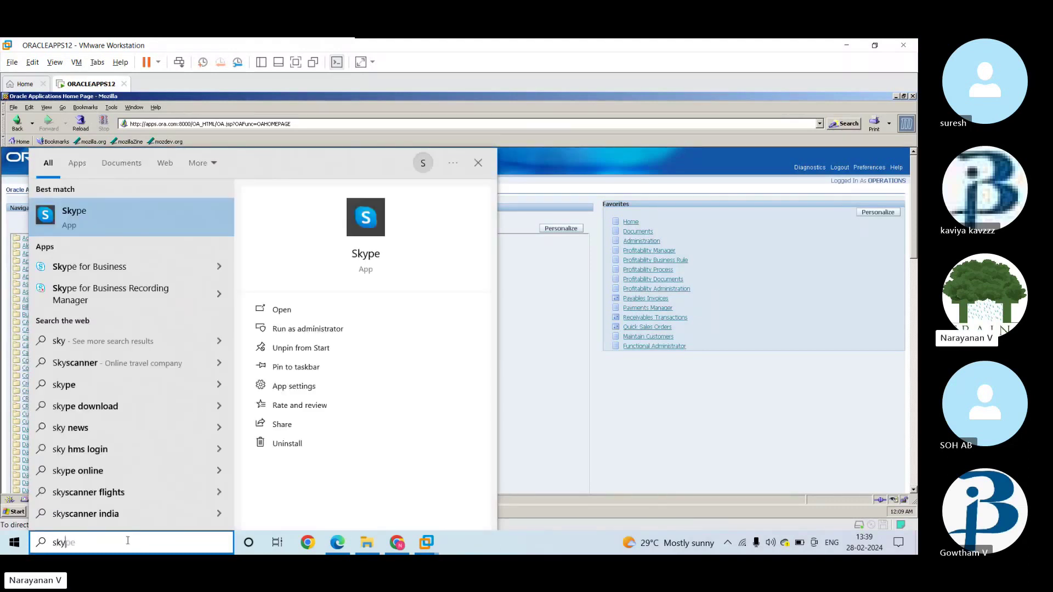
left_click(331, 299)
left_click(302, 309)
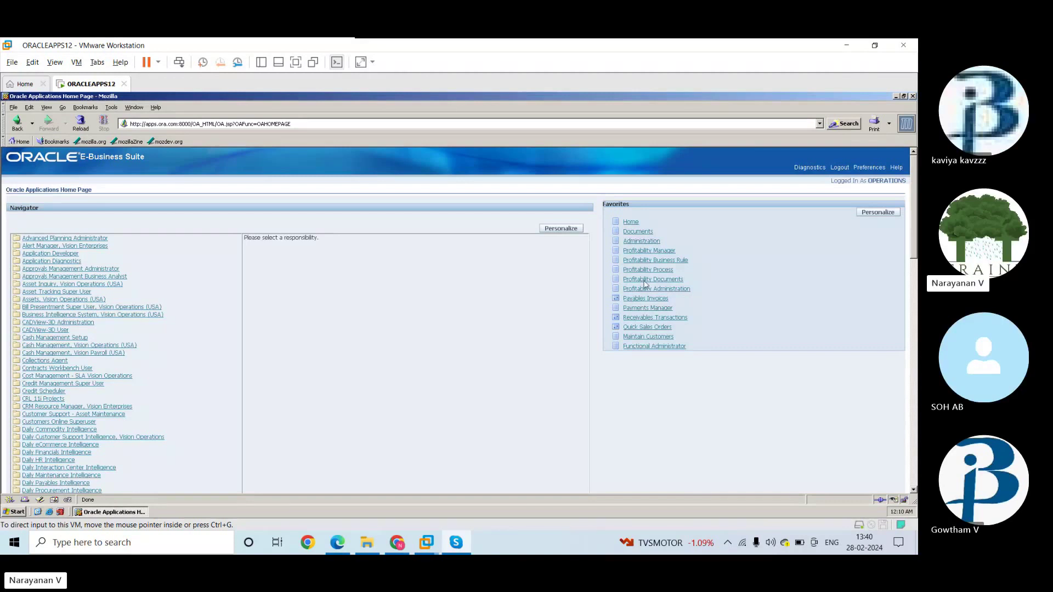
- Bring up the Skype window to check the ongoing call, and return to the ORACLEAPPS12 virtual machine
left_click(397, 427)
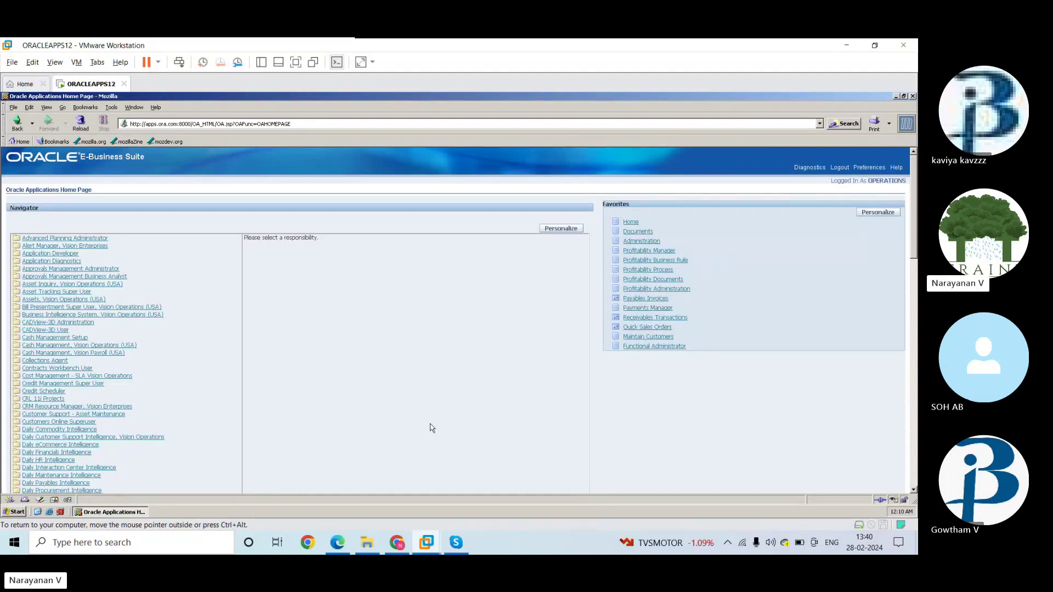
left_click(469, 543)
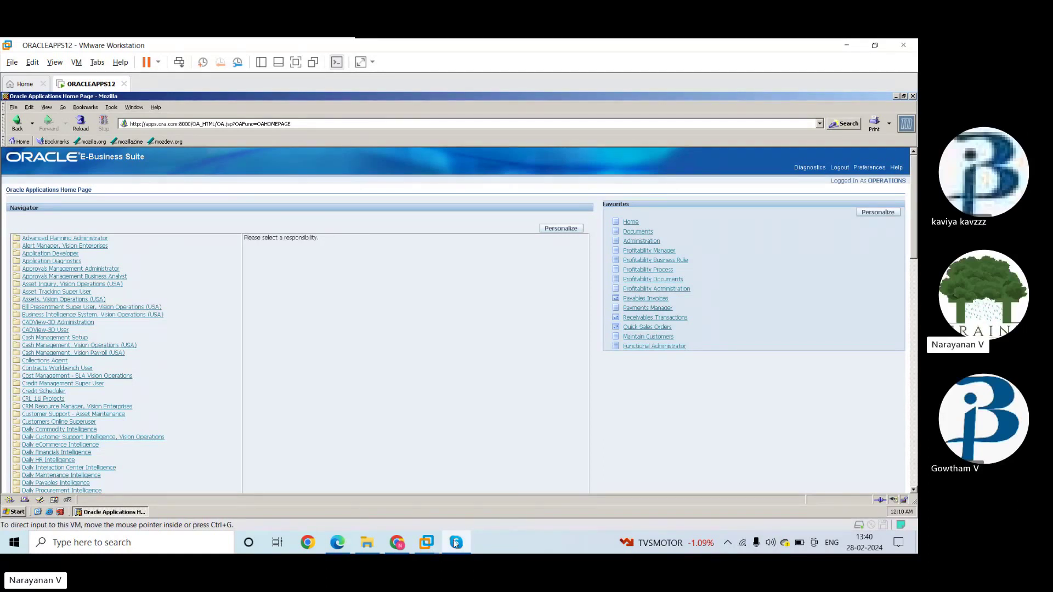
left_click(455, 543)
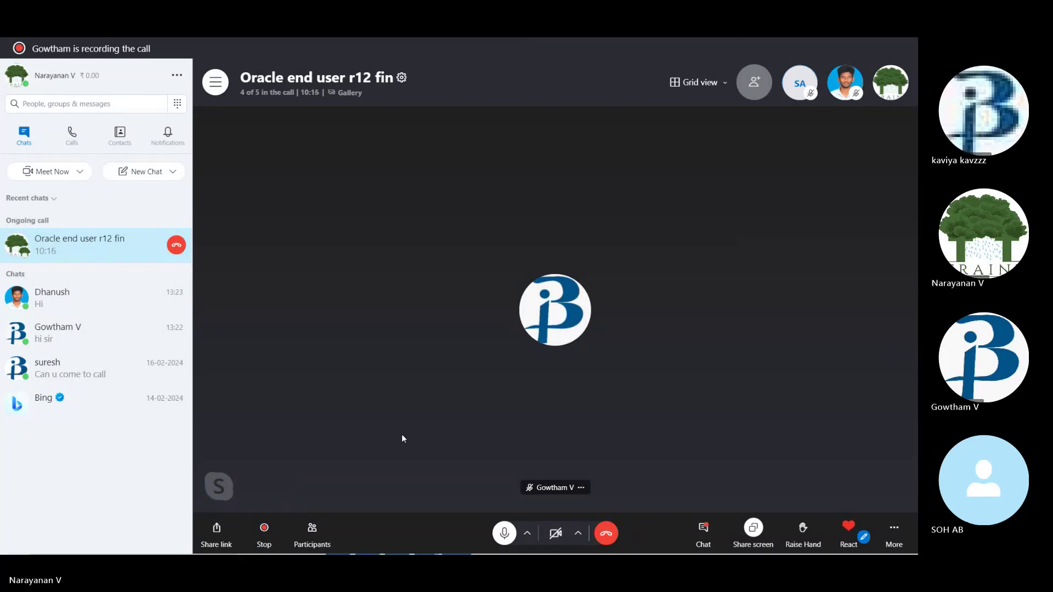
key("alt+Tab")
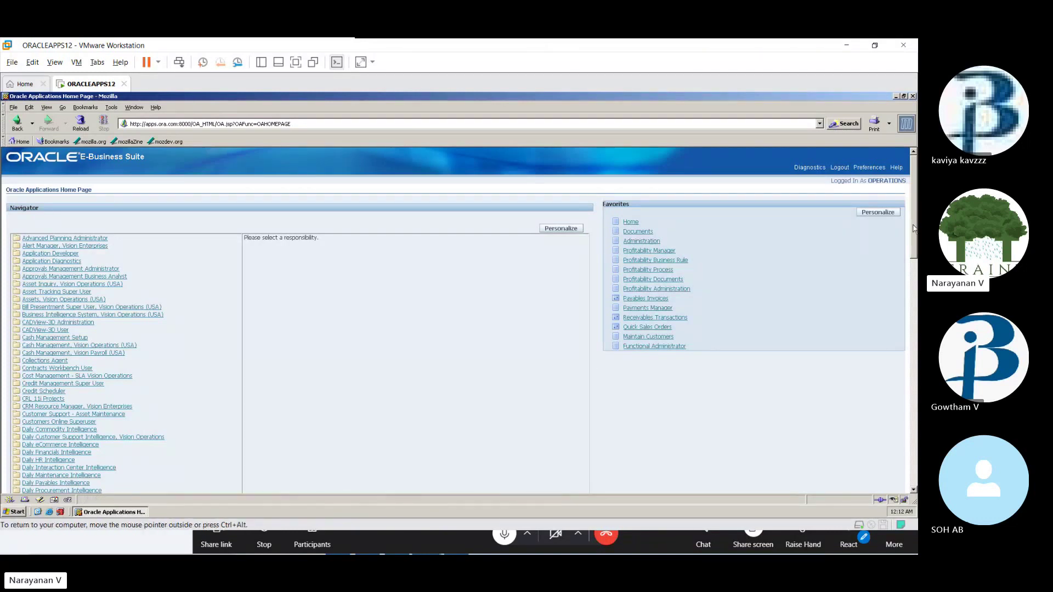
left_click_drag(914, 229, 914, 313)
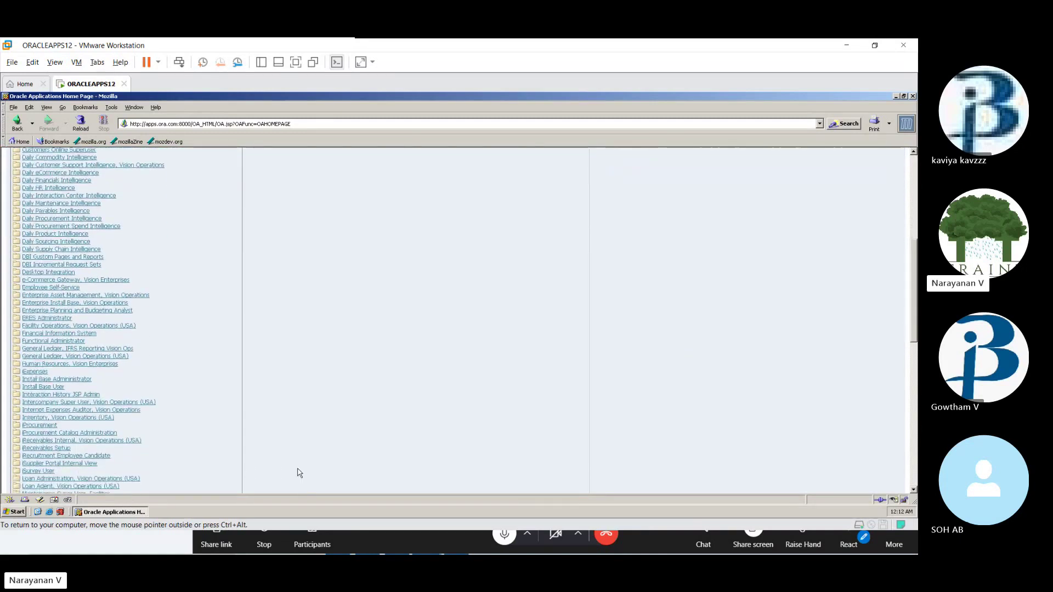
left_click(89, 441)
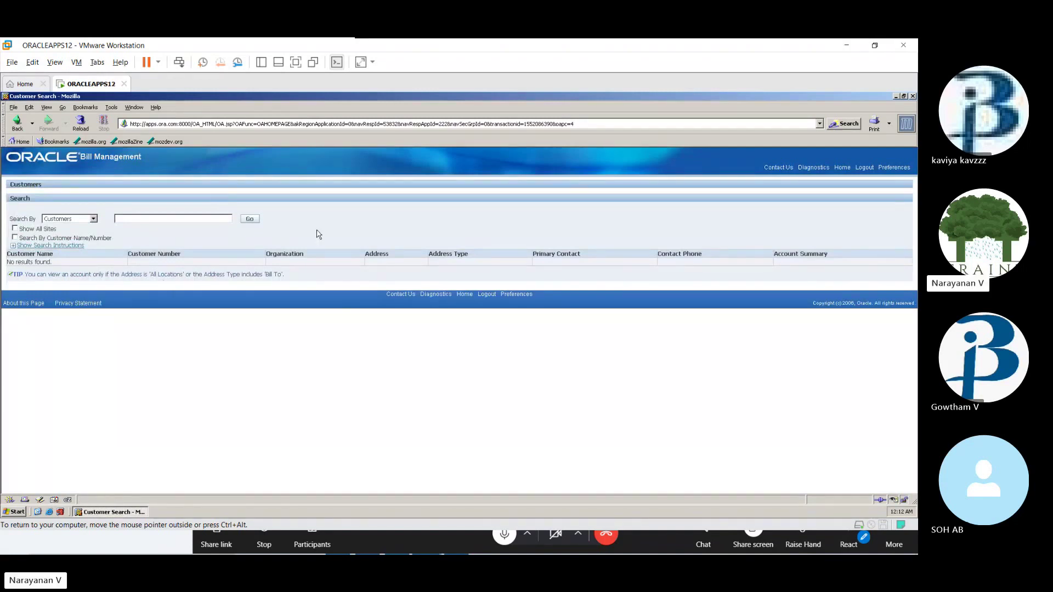
left_click(842, 168)
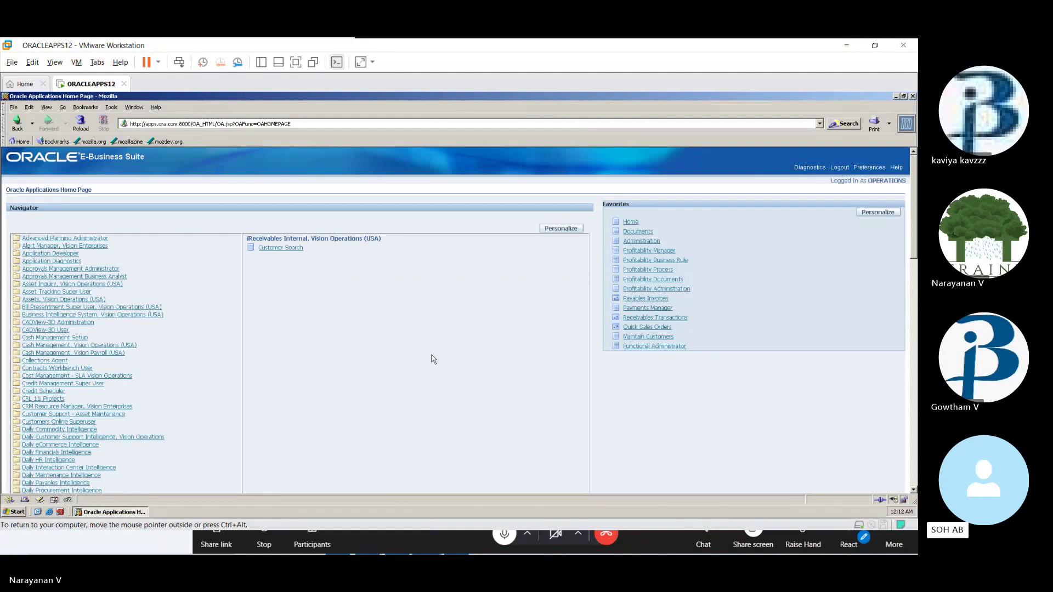
- Launch the Receivables Transactions favorite, close its Transactions form, and open the Customers function under Customers in the navigator
left_click(644, 319)
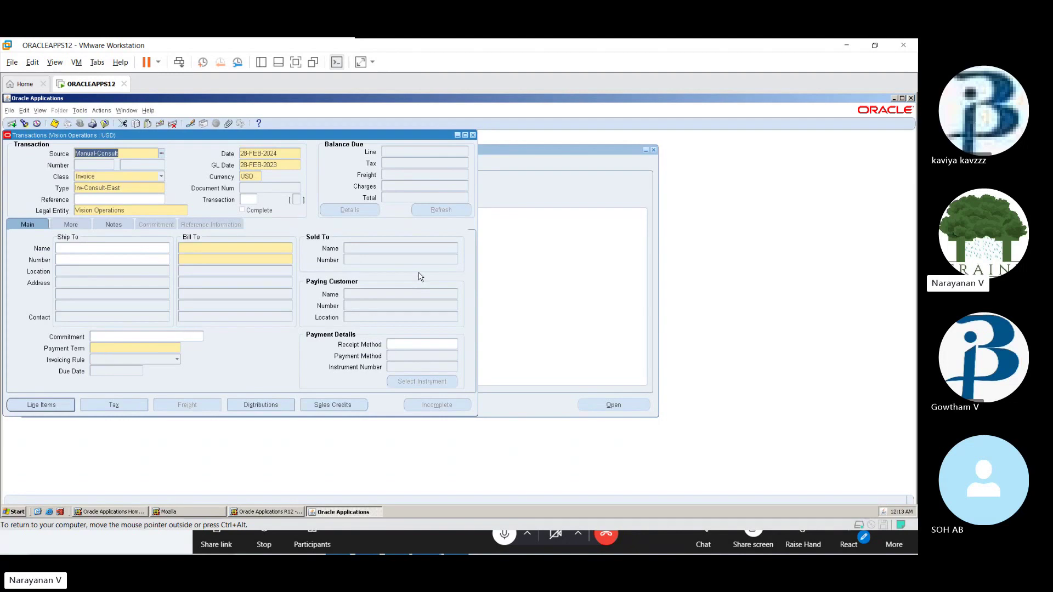
left_click(473, 135)
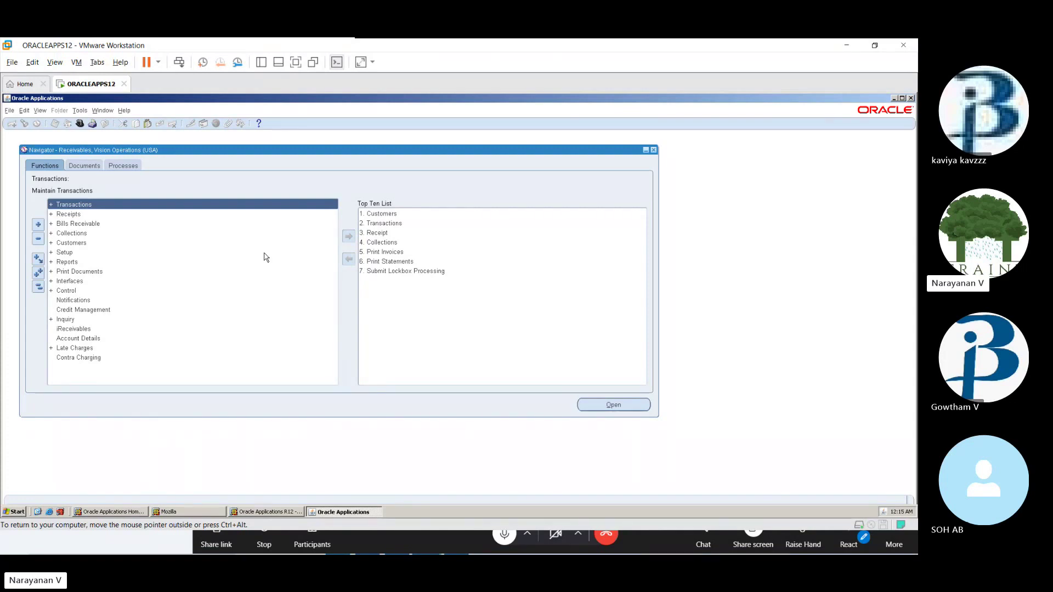
left_click(61, 244)
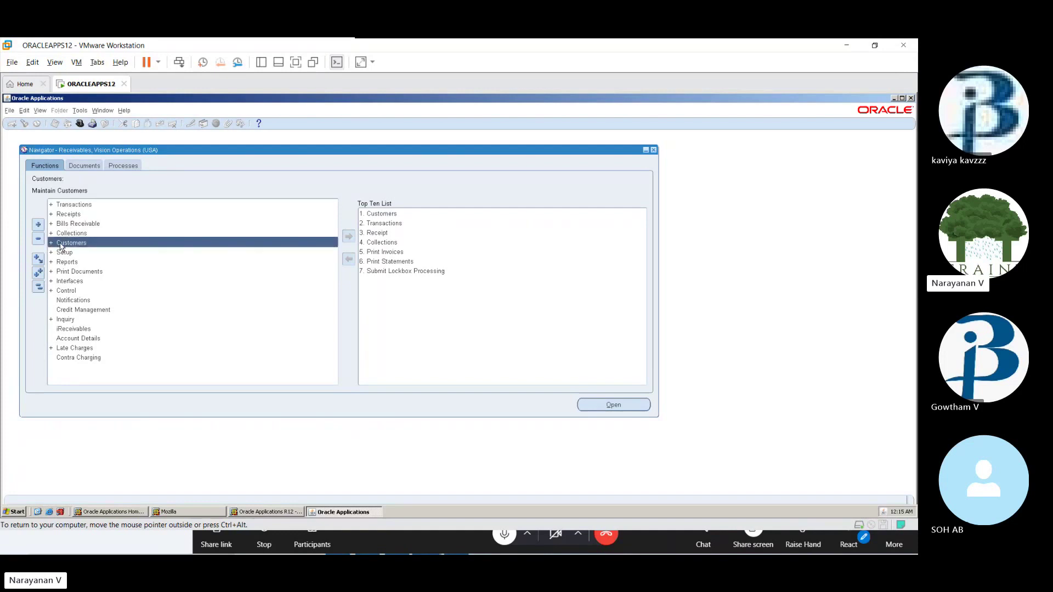
double_click(60, 245)
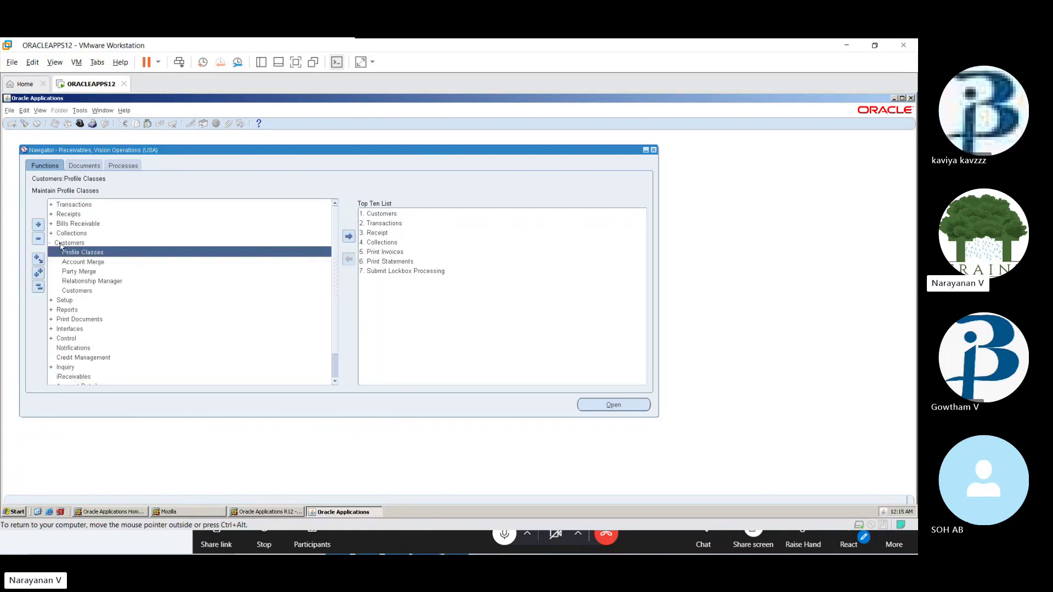
double_click(90, 292)
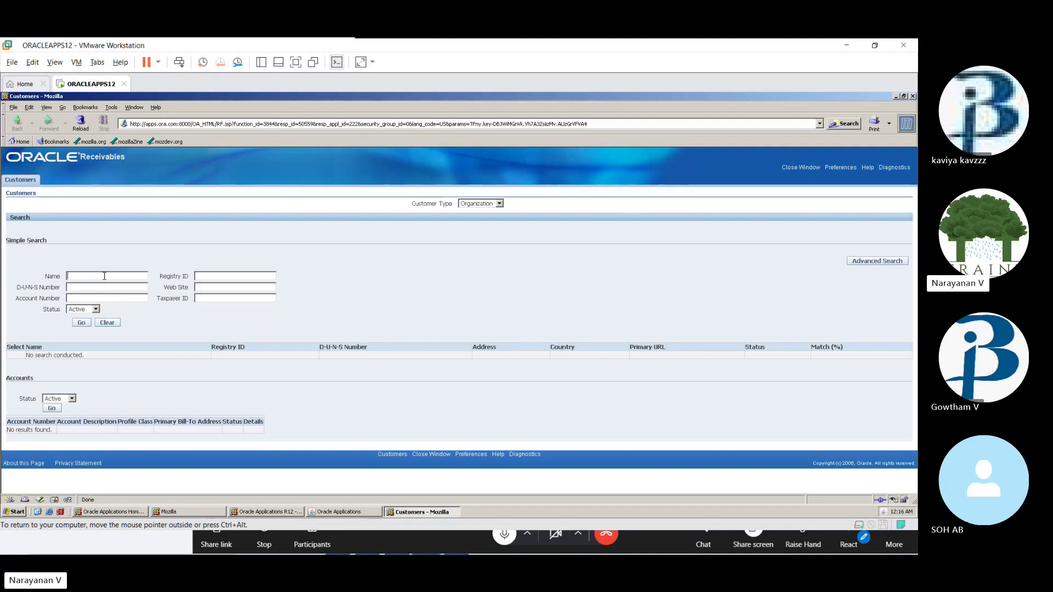
- Try to search active organization customers by the name pattern A%
type("A%")
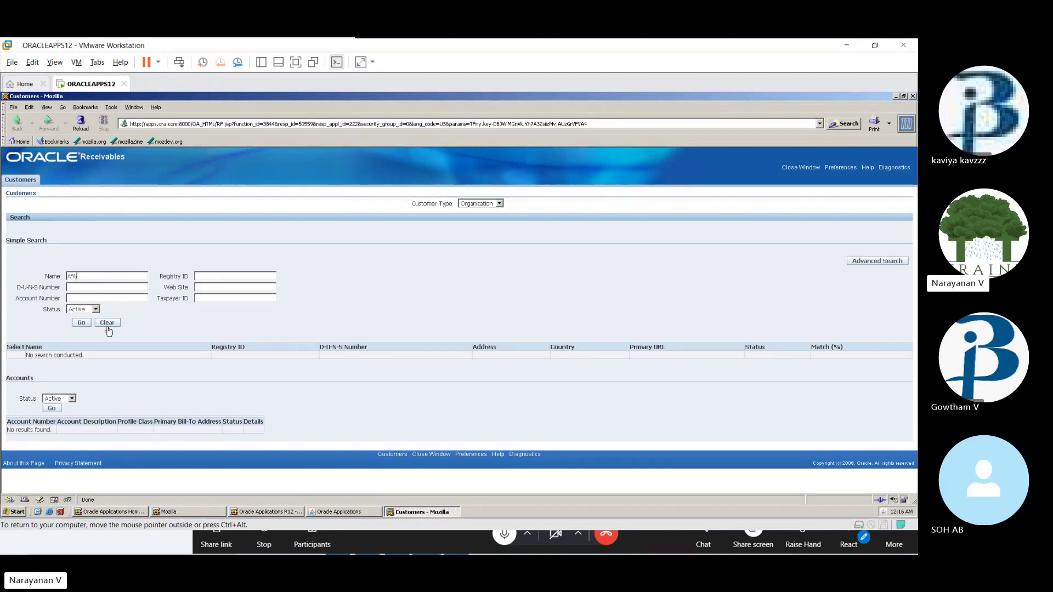
left_click(81, 323)
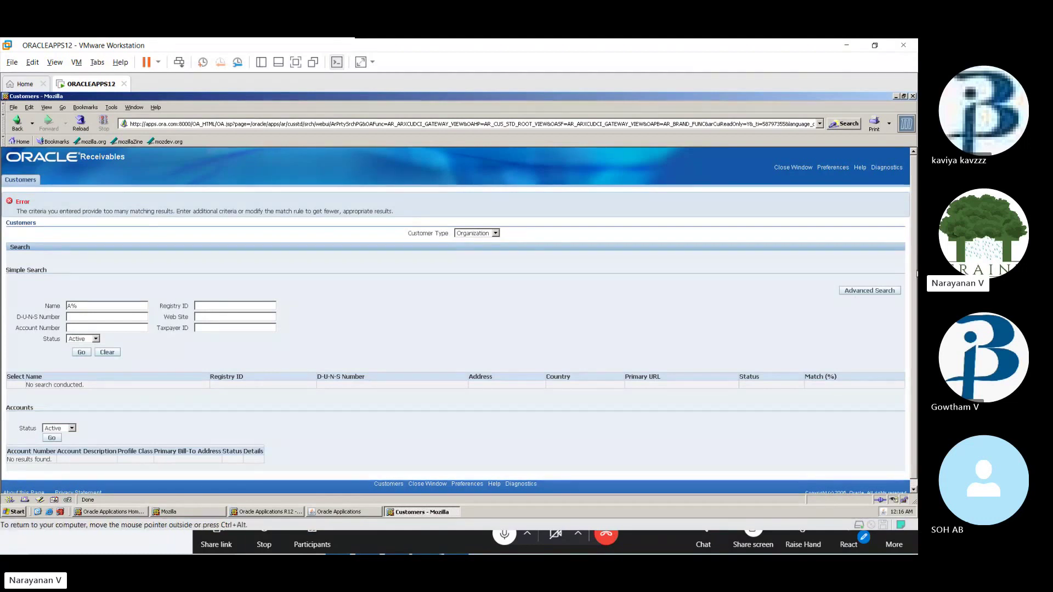
scroll(914, 306, "down", 1)
scroll(915, 306, "up", 1)
- Search active organization customers by the name pattern B%
key("shift+Left")
left_click(77, 356)
left_click(87, 307)
key("Left")
left_click(82, 353)
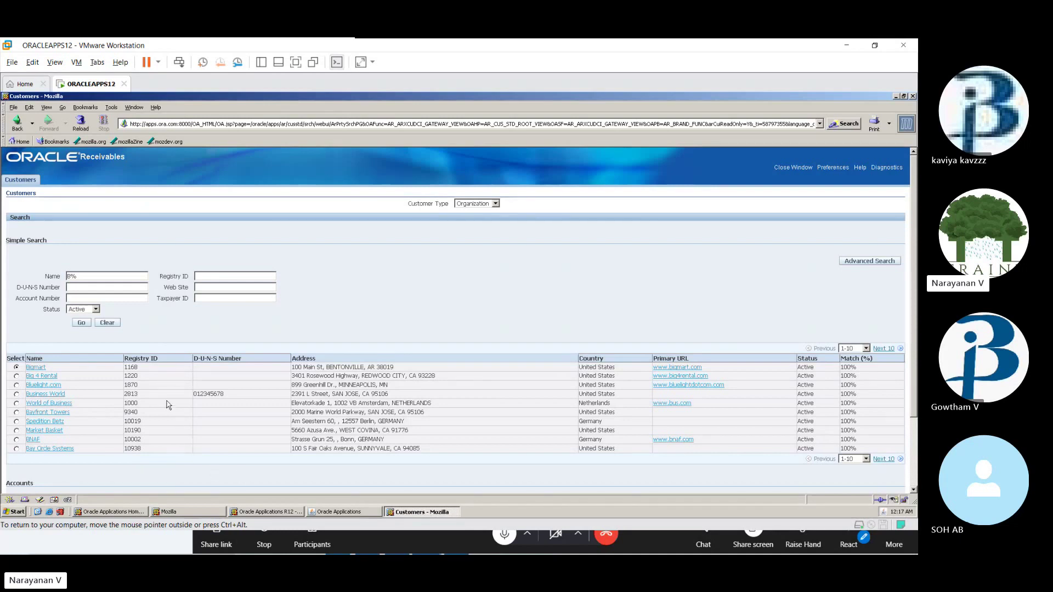
- Open the customer overview for Bigmart and look through its list of account sites
left_click(39, 369)
left_click(686, 367)
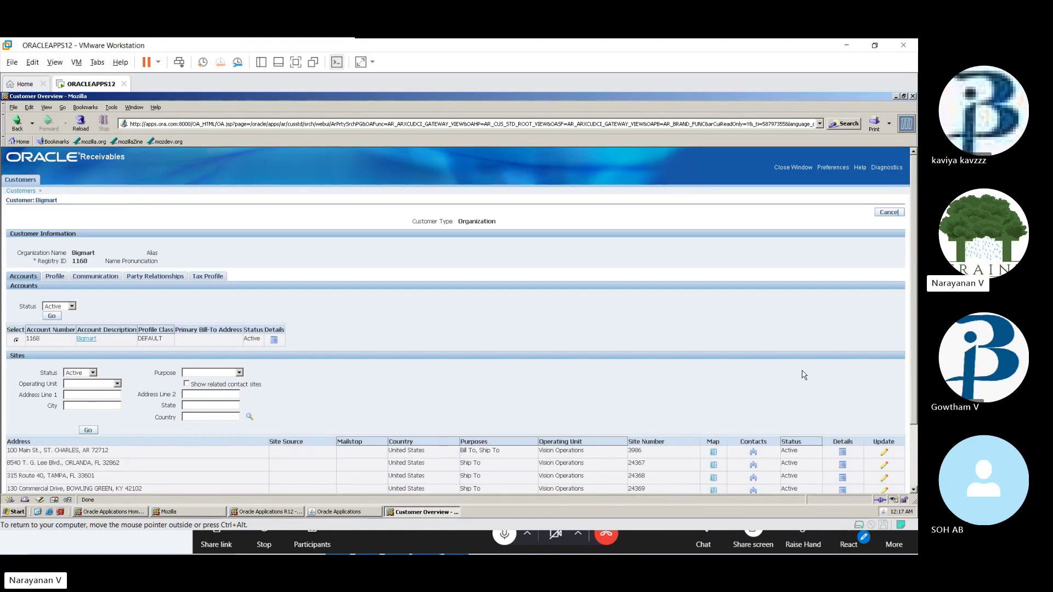
scroll(804, 374, "down", 2)
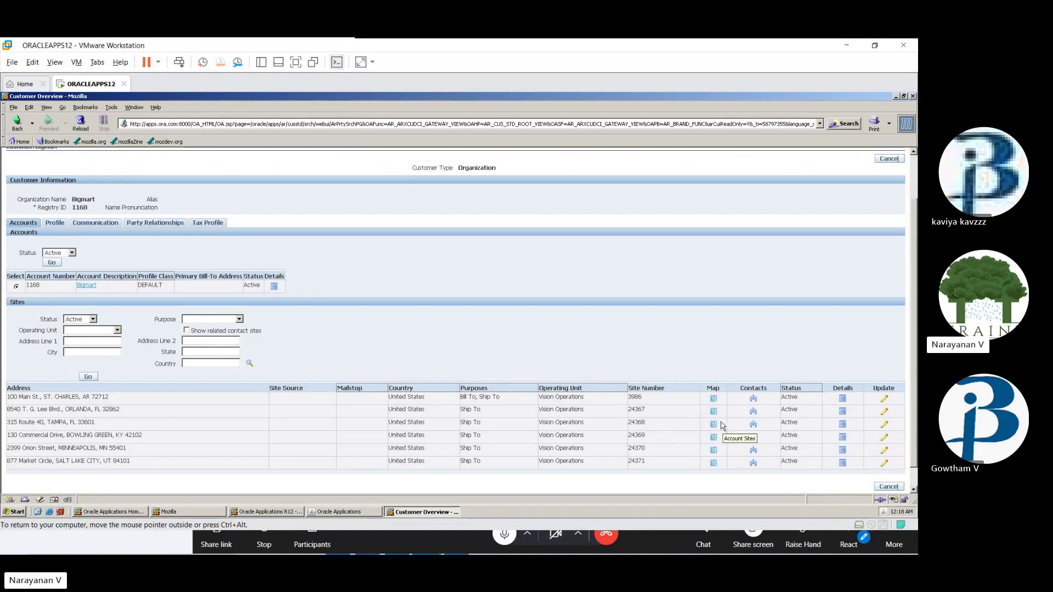
left_click(753, 403)
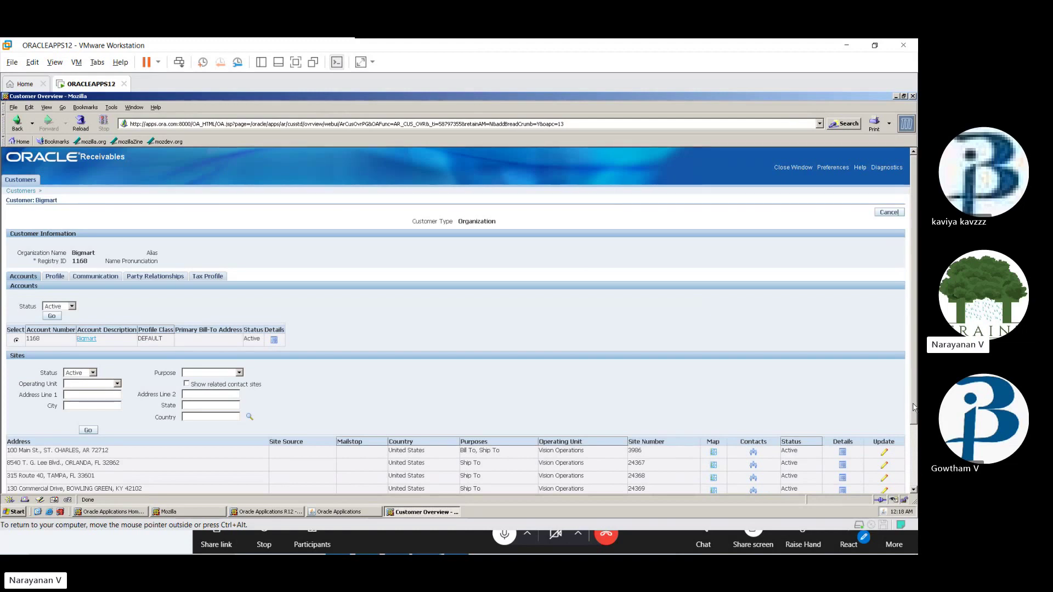
left_click_drag(914, 408, 911, 467)
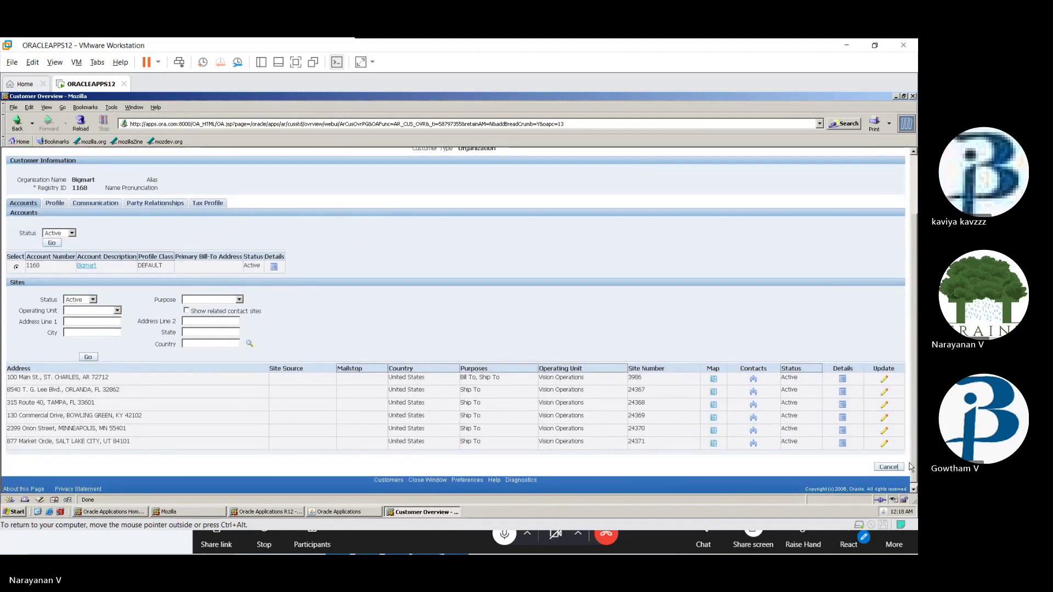
- Open the details of Bigmart's combined Bill To and Ship To site and view its business purposes
left_click(845, 379)
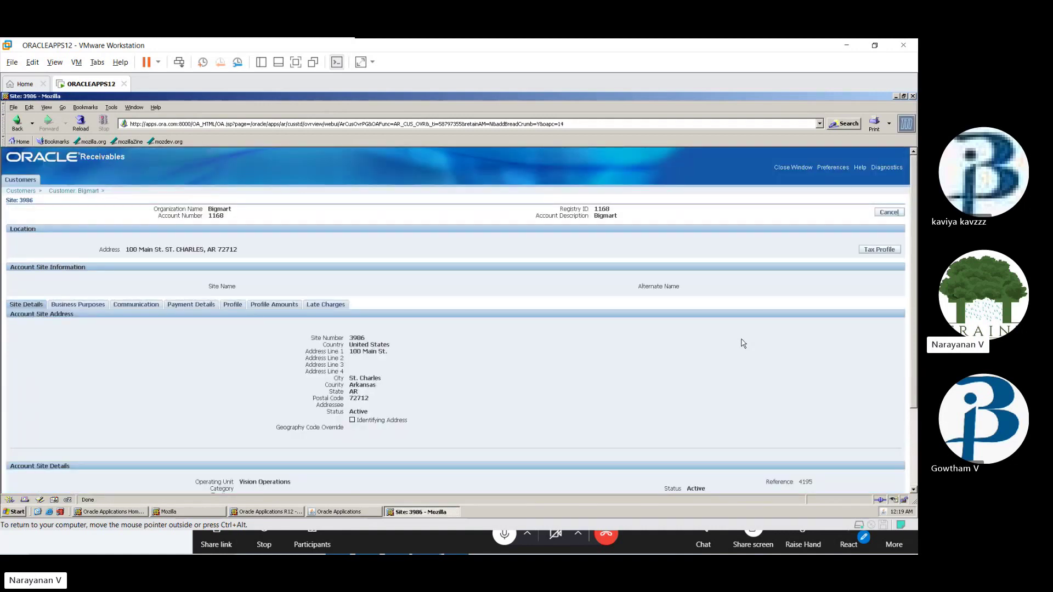
left_click_drag(913, 348, 914, 382)
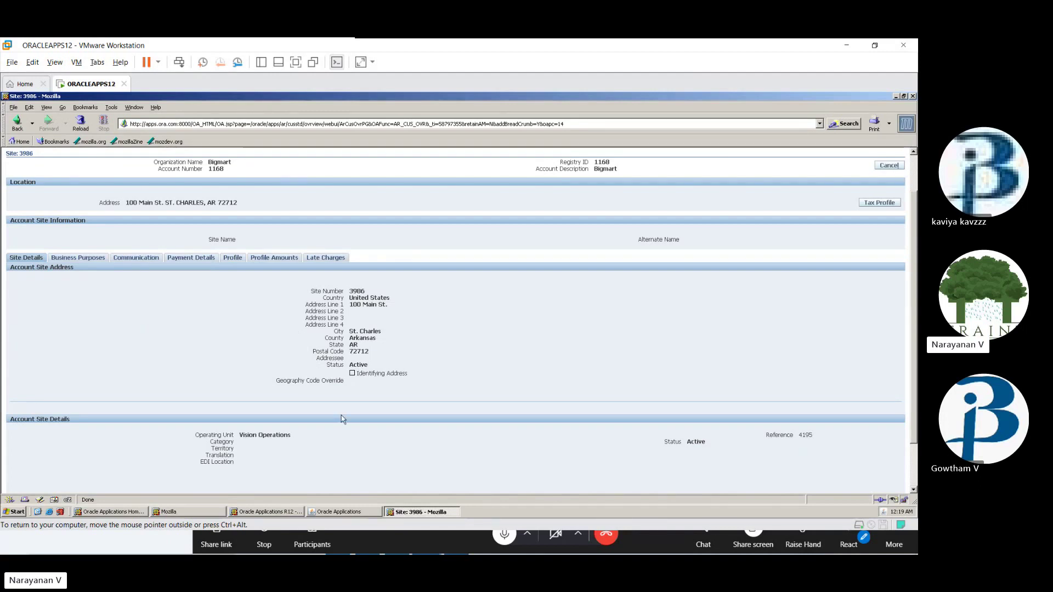
left_click(76, 263)
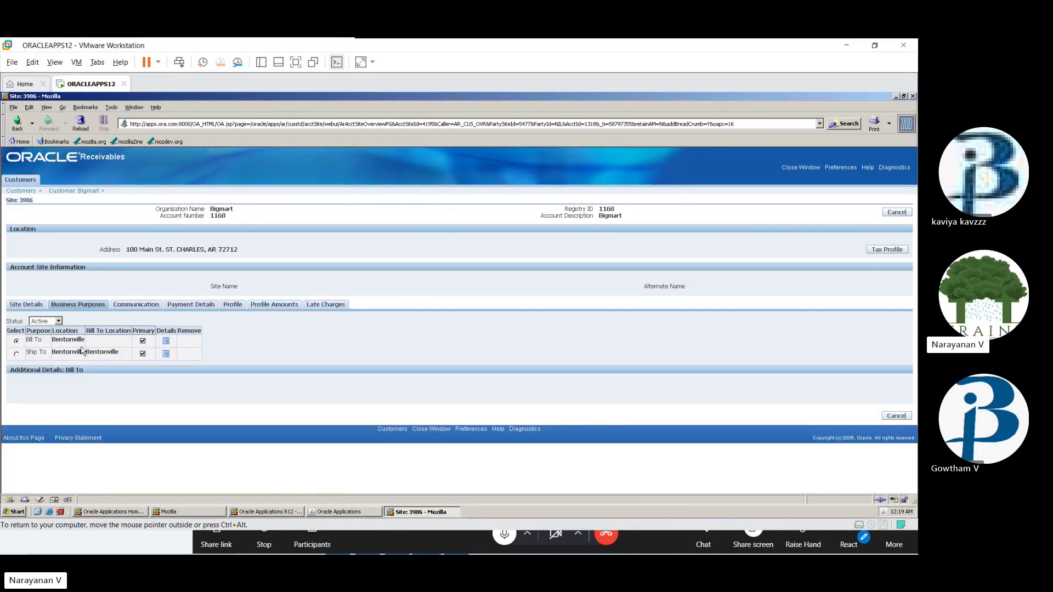
- Review the communication and payment details of Bigmart's combined Bill To and Ship To site
left_click(136, 305)
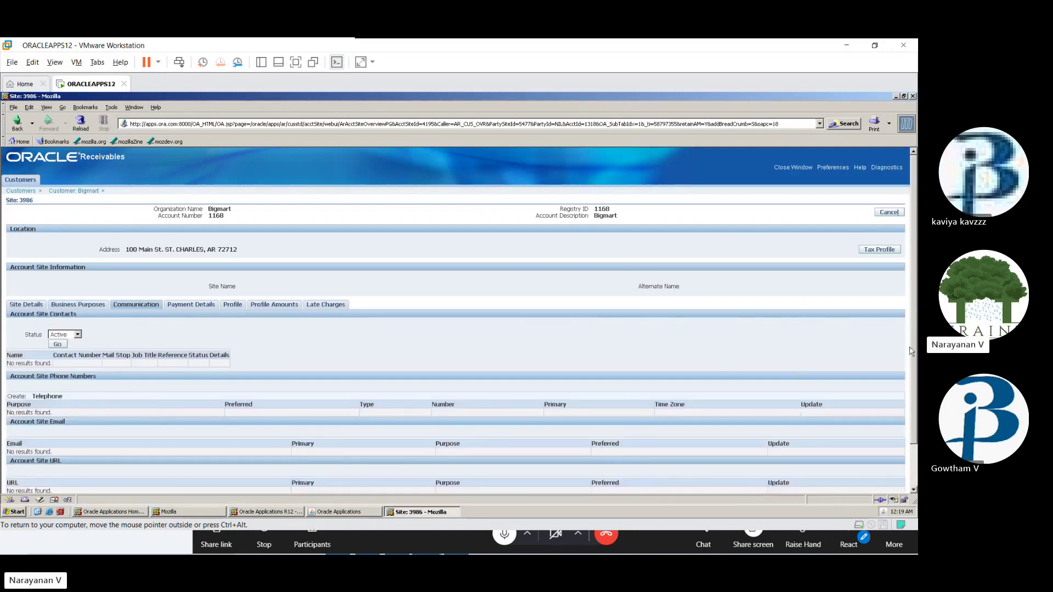
mouse_move(915, 392)
left_mouse_down()
mouse_move(916, 425)
mouse_move(911, 406)
left_mouse_up()
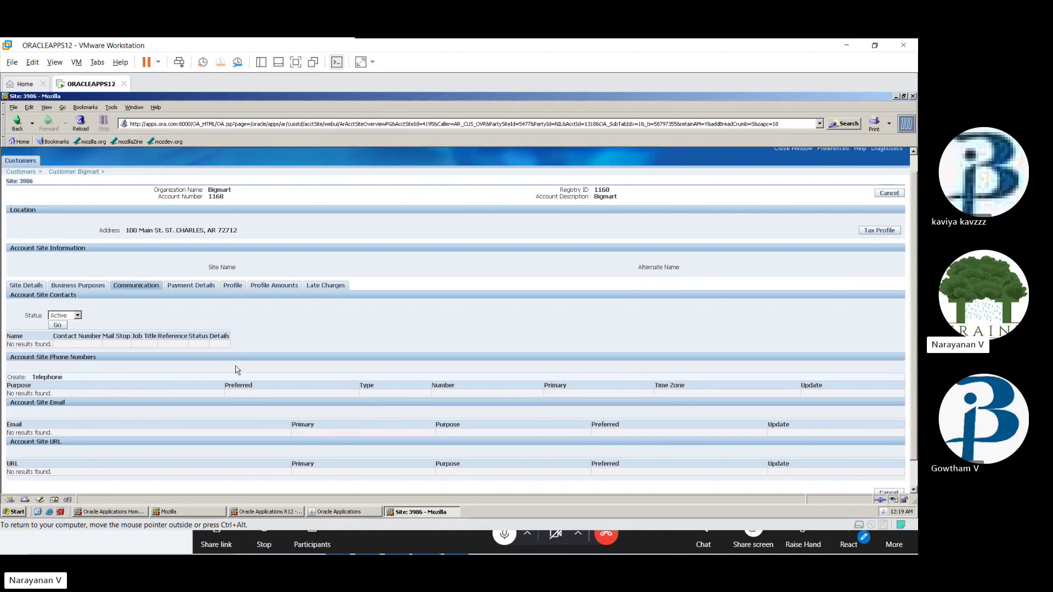
left_click(186, 288)
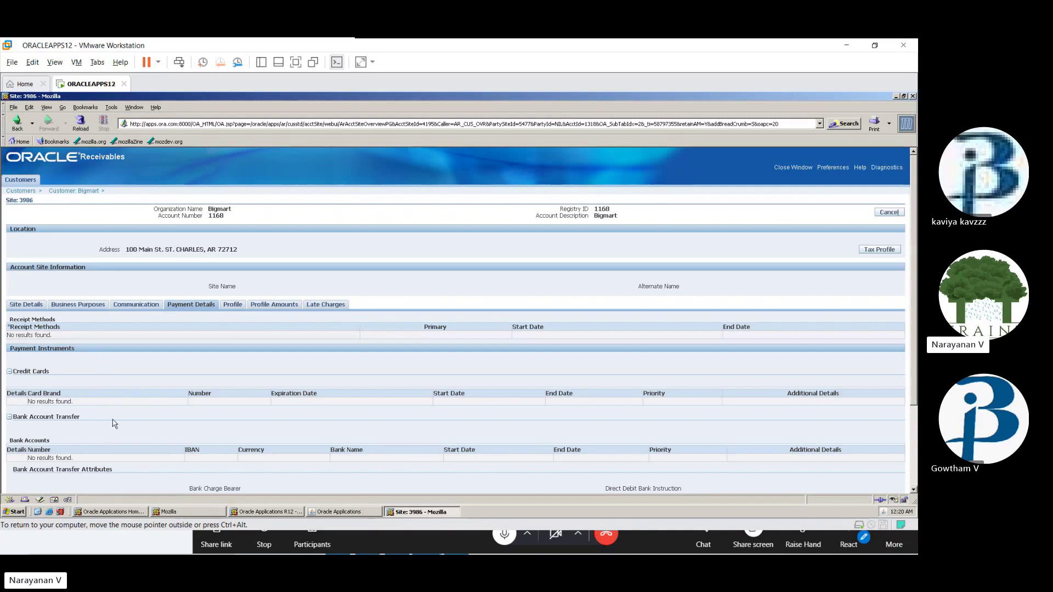
- Review the Bigmart site's profile, from credit and collection through terms, receipts, statements and invoicing
left_click(230, 308)
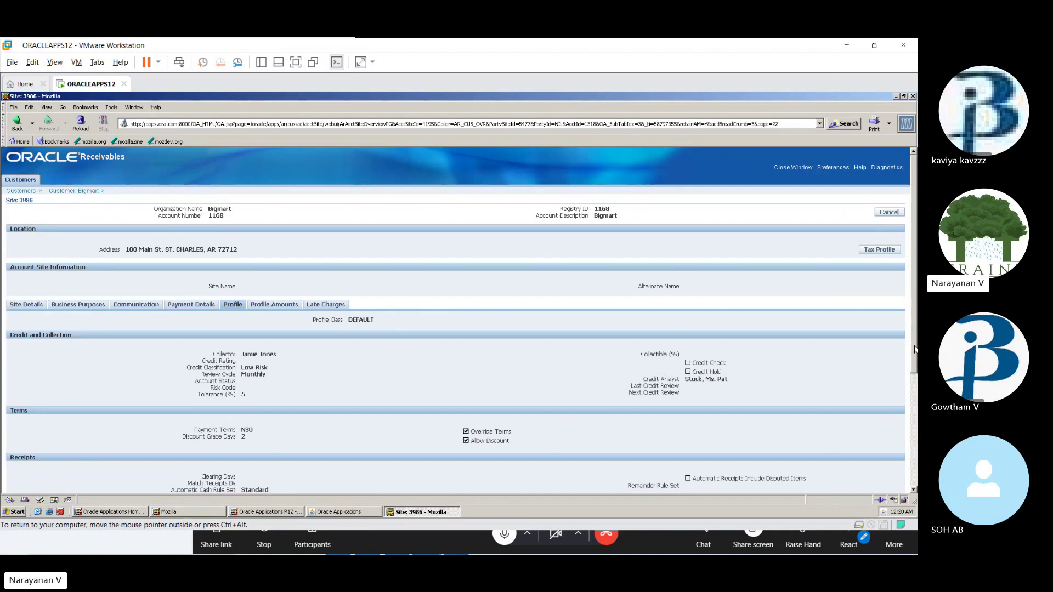
scroll(250, 321, "down", 1)
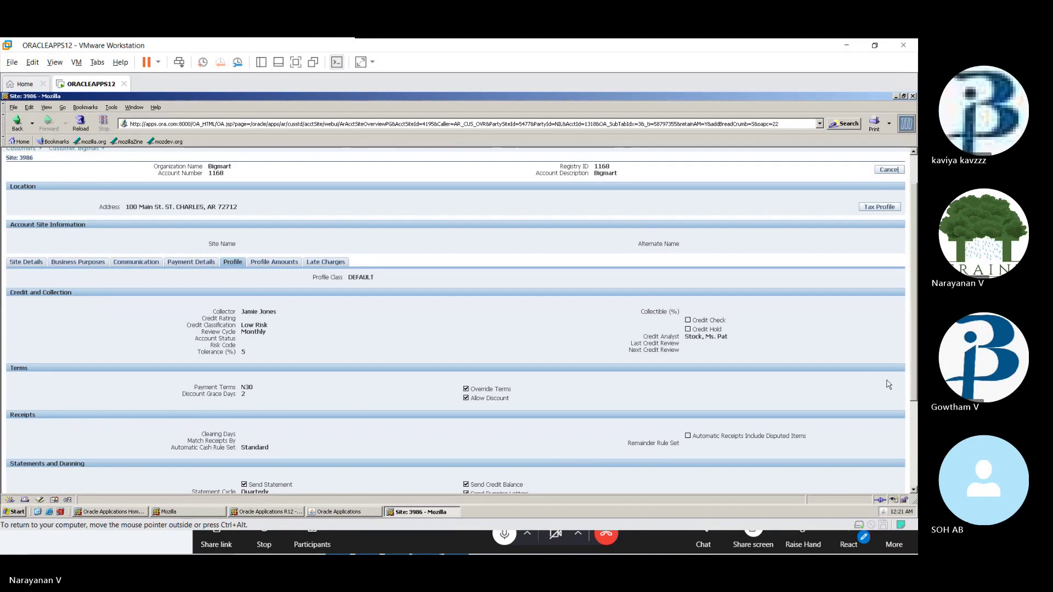
scroll(914, 397, "down", 2)
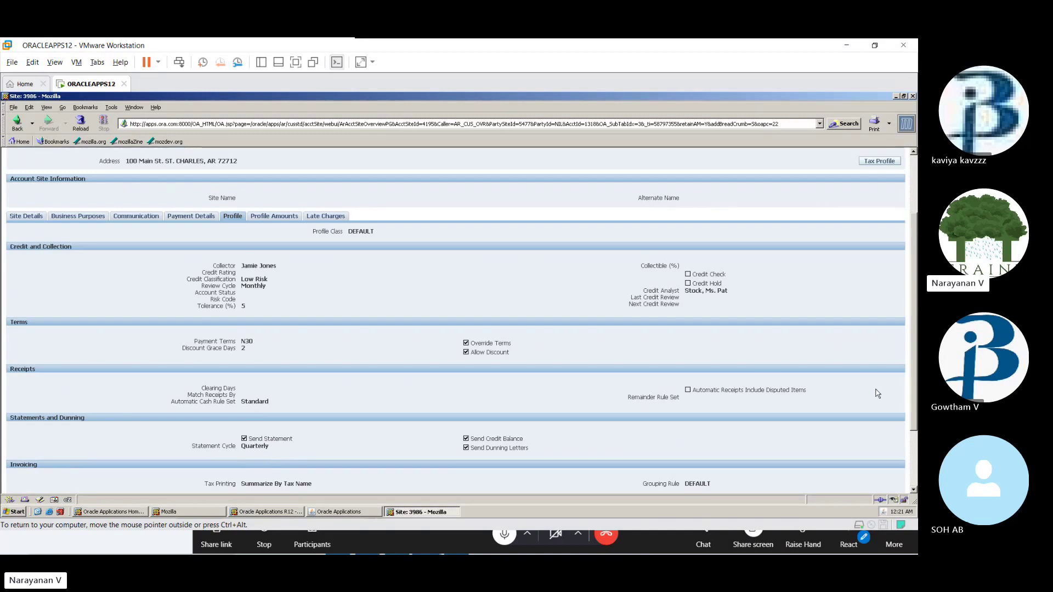
left_click_drag(915, 409, 915, 451)
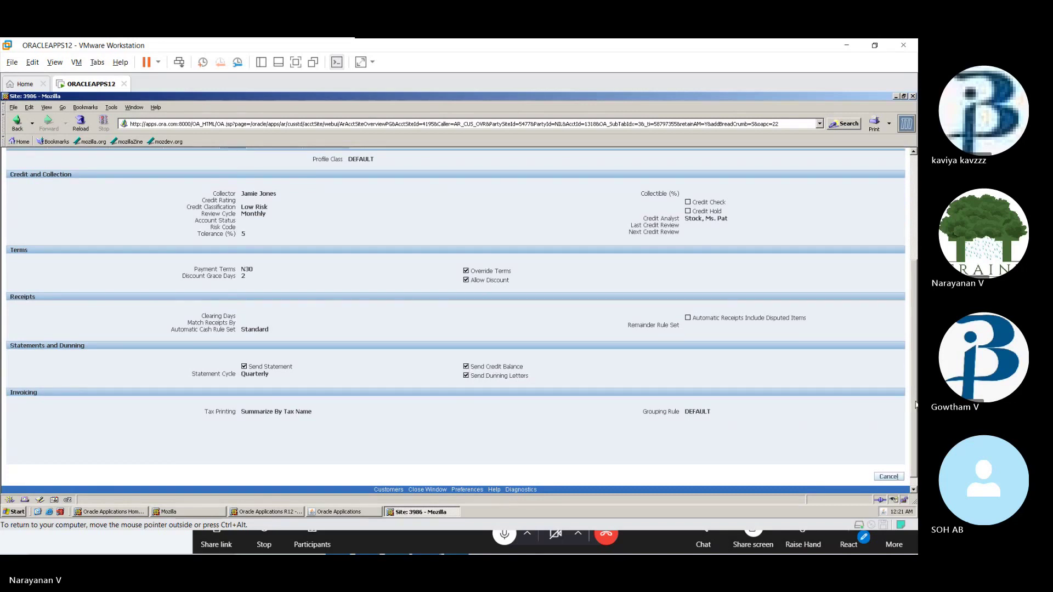
scroll(900, 274, "up", 5)
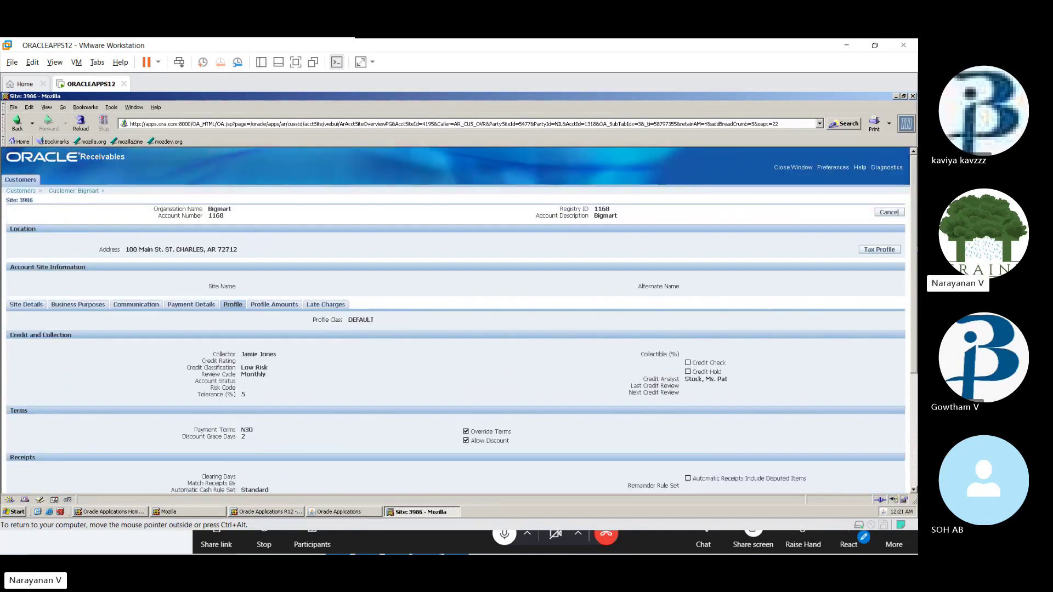
- Open the Bigmart site's tax profile, look through its registrations, exemptions and reporting codes, and return to the site
left_click(866, 253)
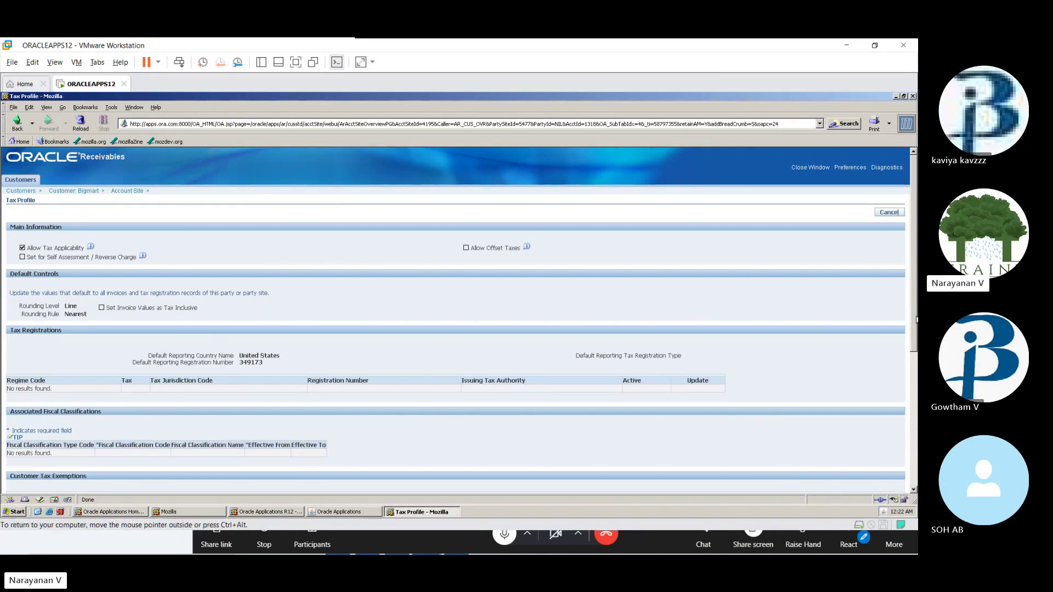
left_click_drag(917, 320, 916, 443)
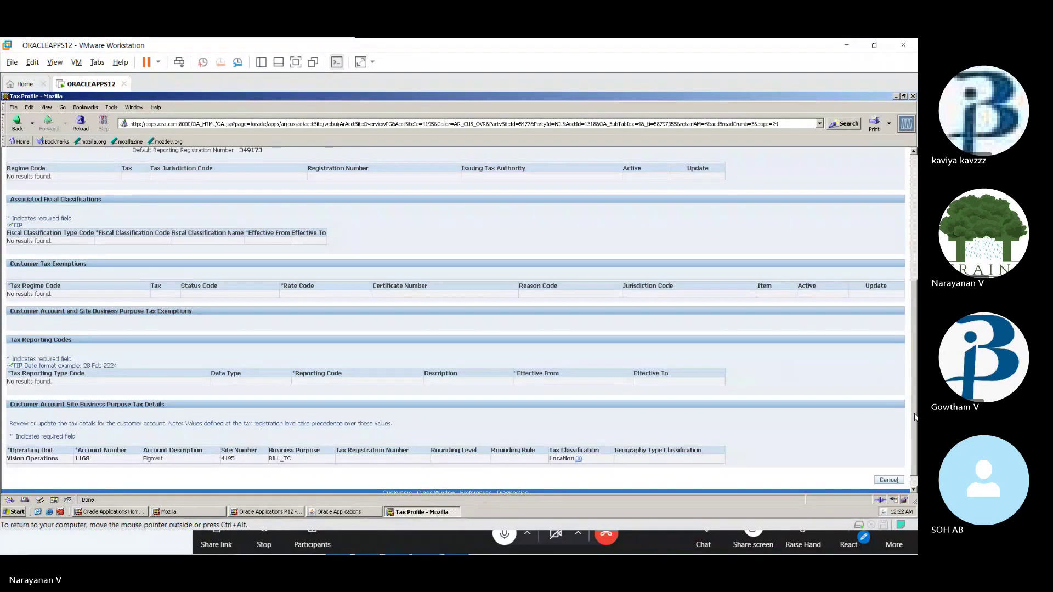
left_click_drag(914, 417, 912, 295)
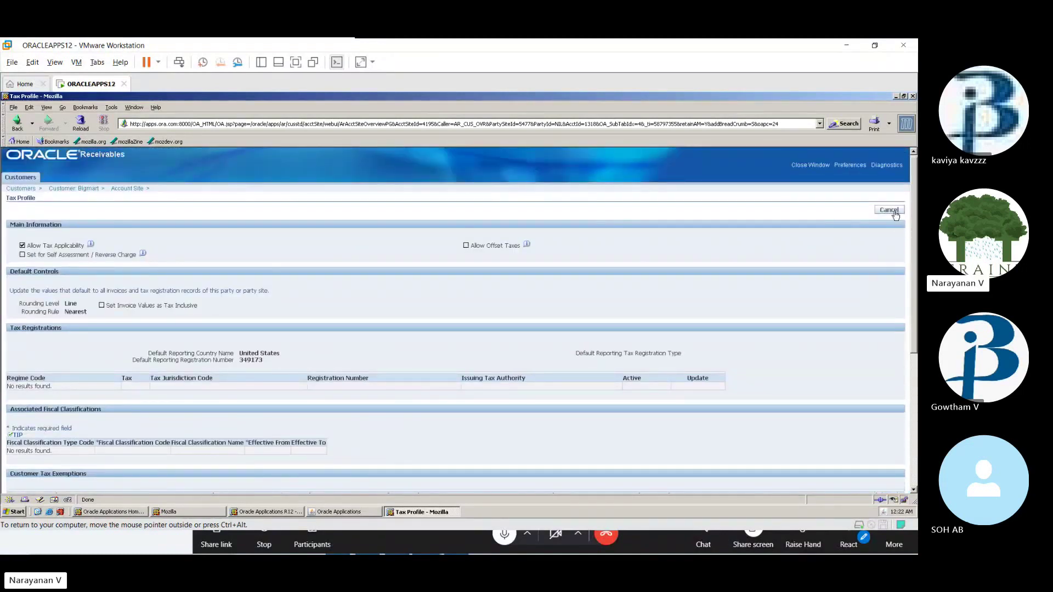
left_click(895, 212)
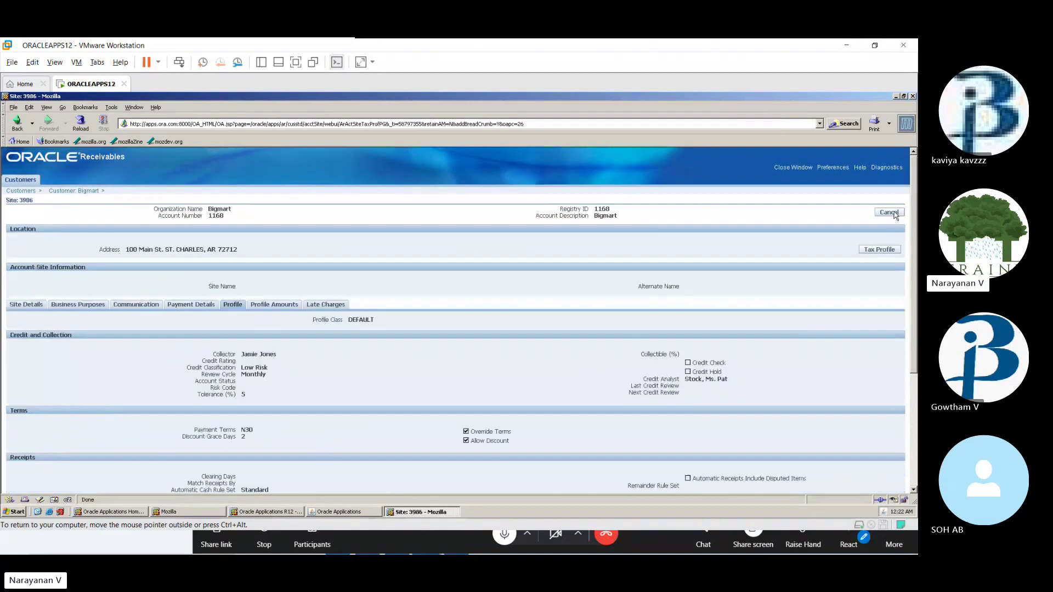
- Return to Bigmart's customer overview and try to open the Orlando Ship To site for updating
left_click(895, 212)
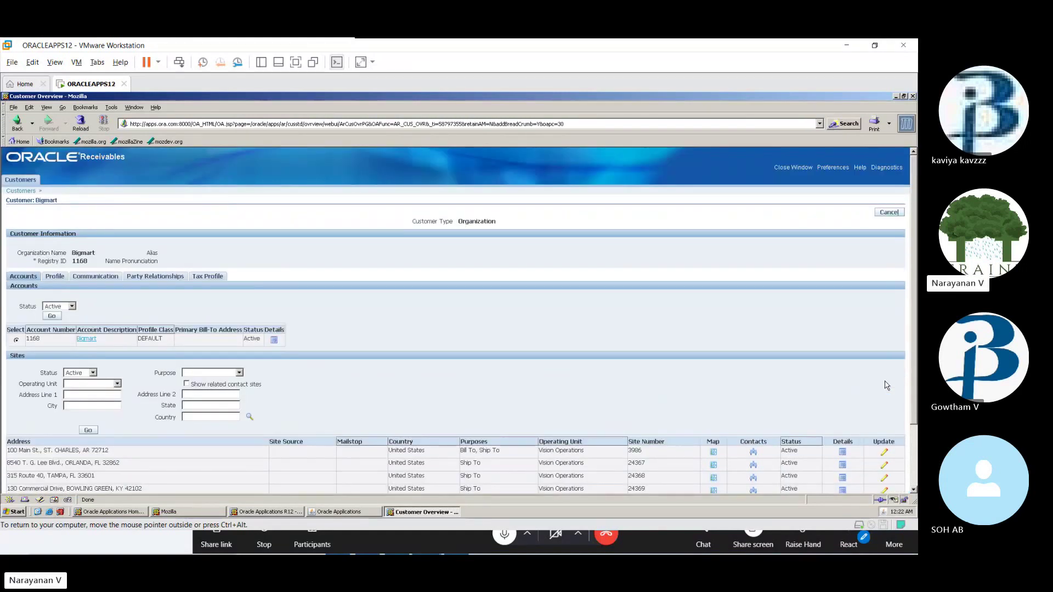
scroll(887, 386, "down", 3)
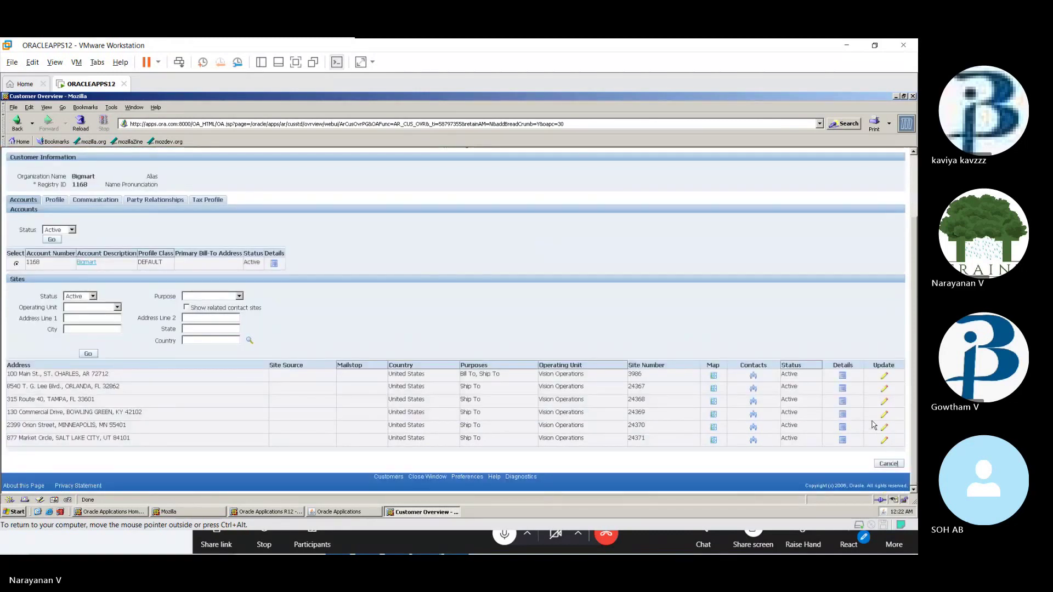
left_click(882, 386)
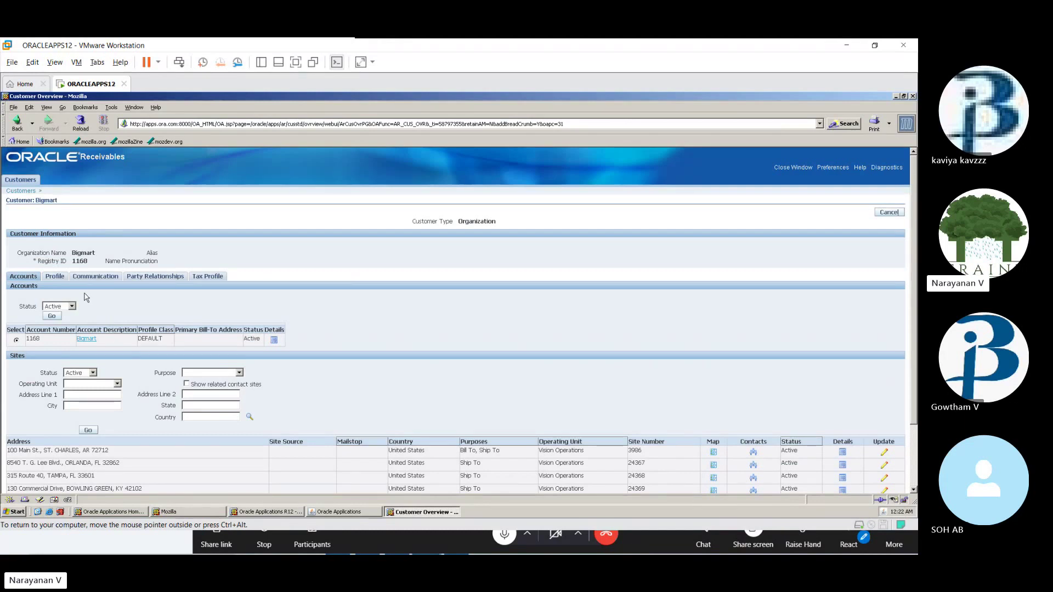
- Review Bigmart's customer-level organization profile and communication details
left_click(55, 276)
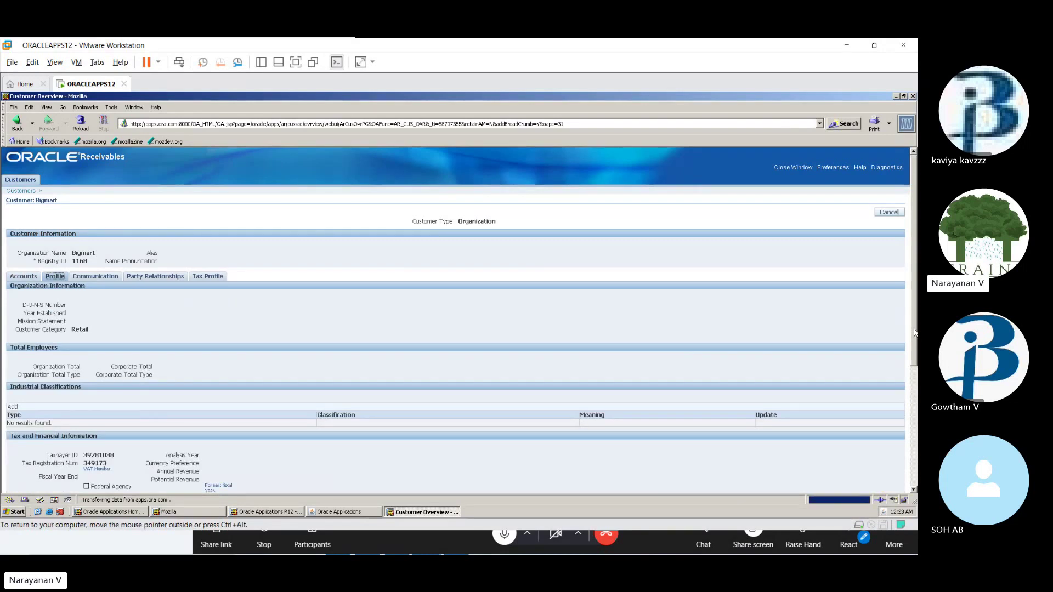
left_click_drag(914, 333, 915, 371)
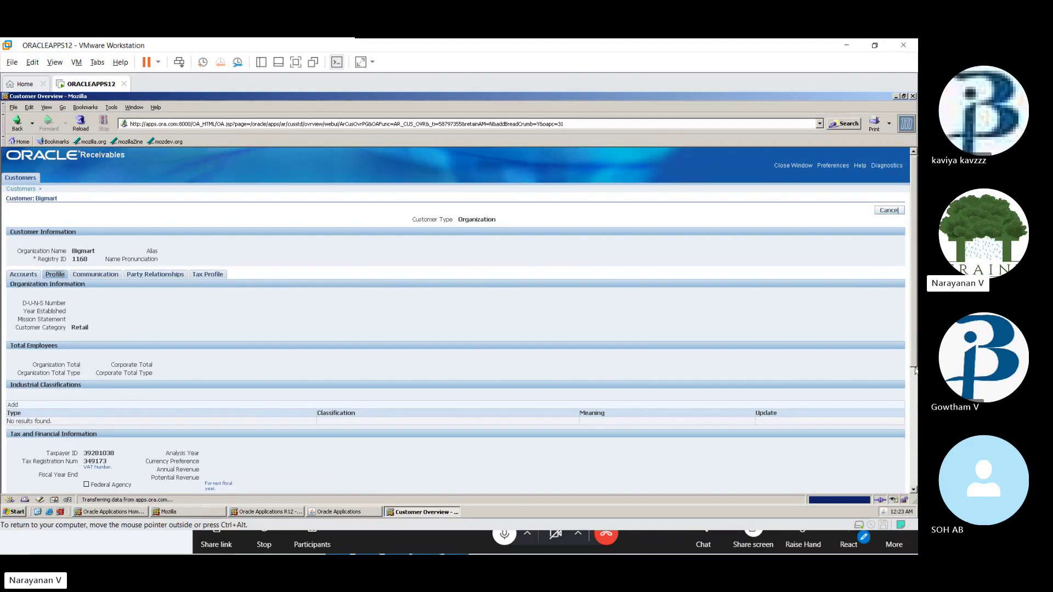
left_click_drag(912, 371, 911, 335)
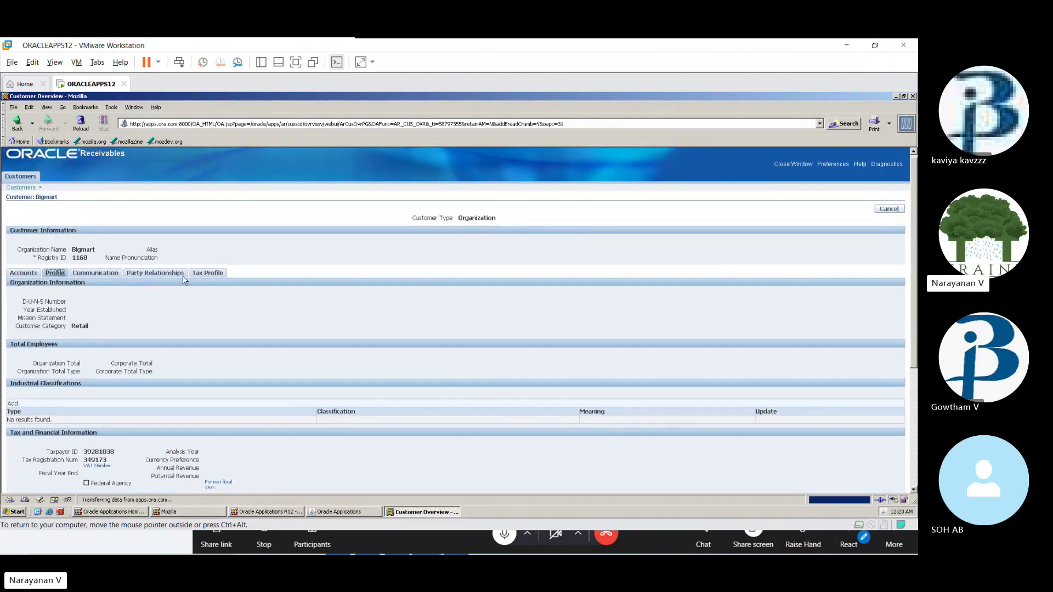
left_click(96, 274)
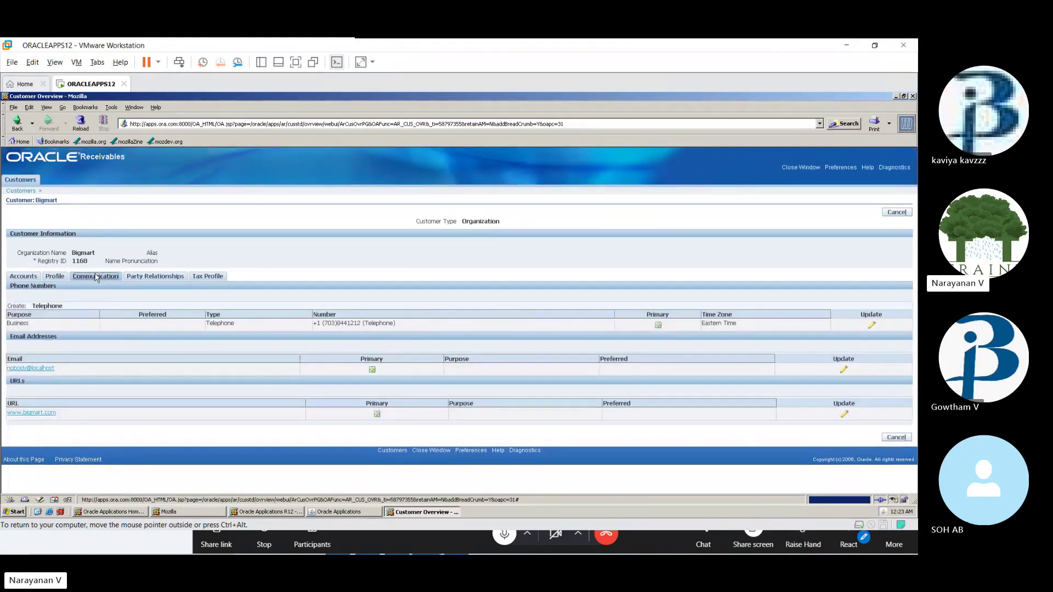
- Go back to Bigmart's accounts and site list, checking the Receivables Navigator window in between
left_click(25, 277)
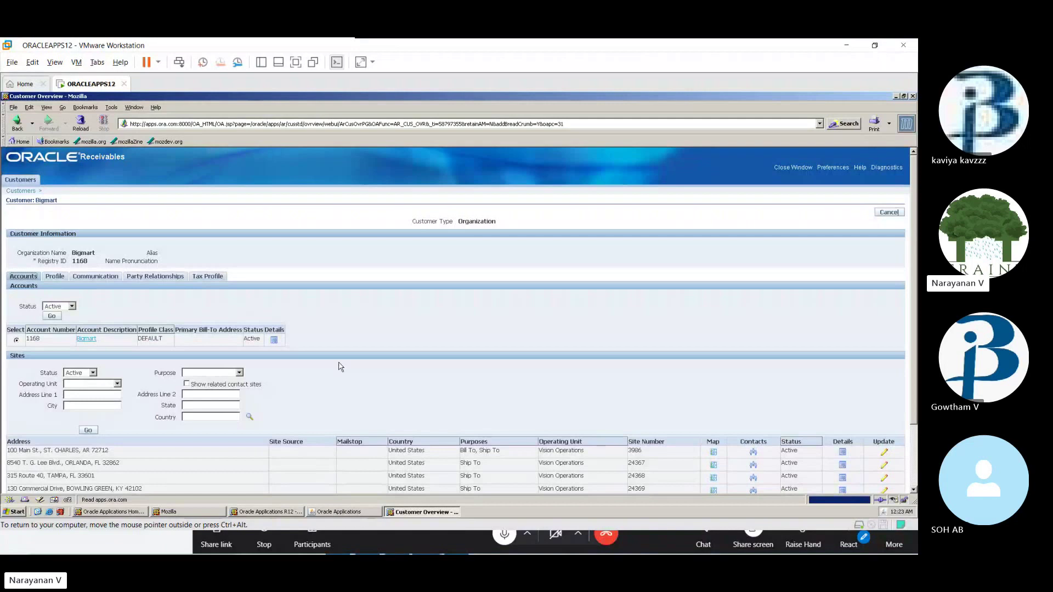
scroll(340, 367, "down", 3)
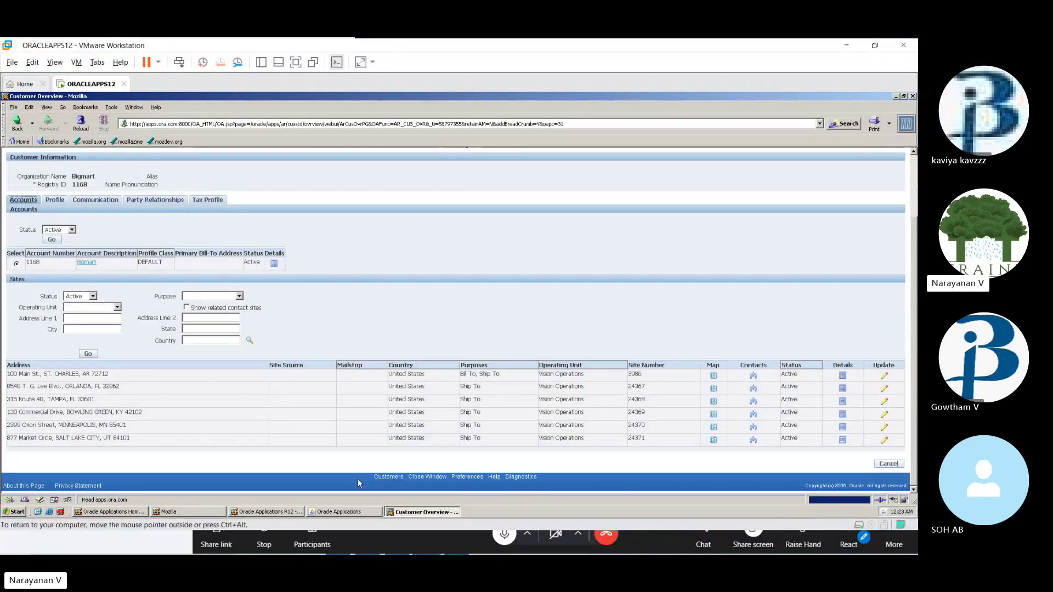
left_click(346, 511)
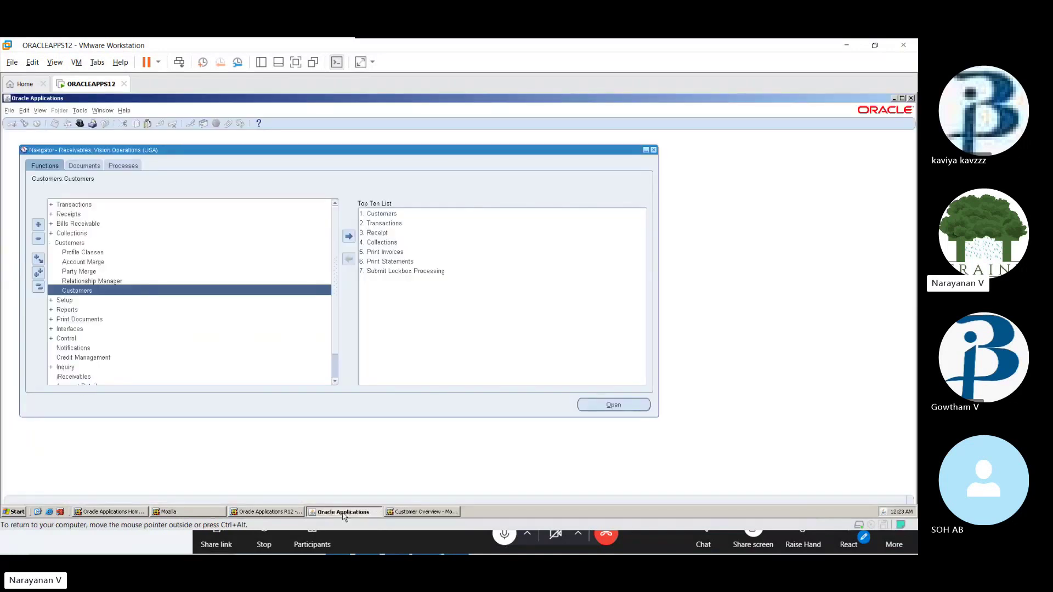
left_click(417, 513)
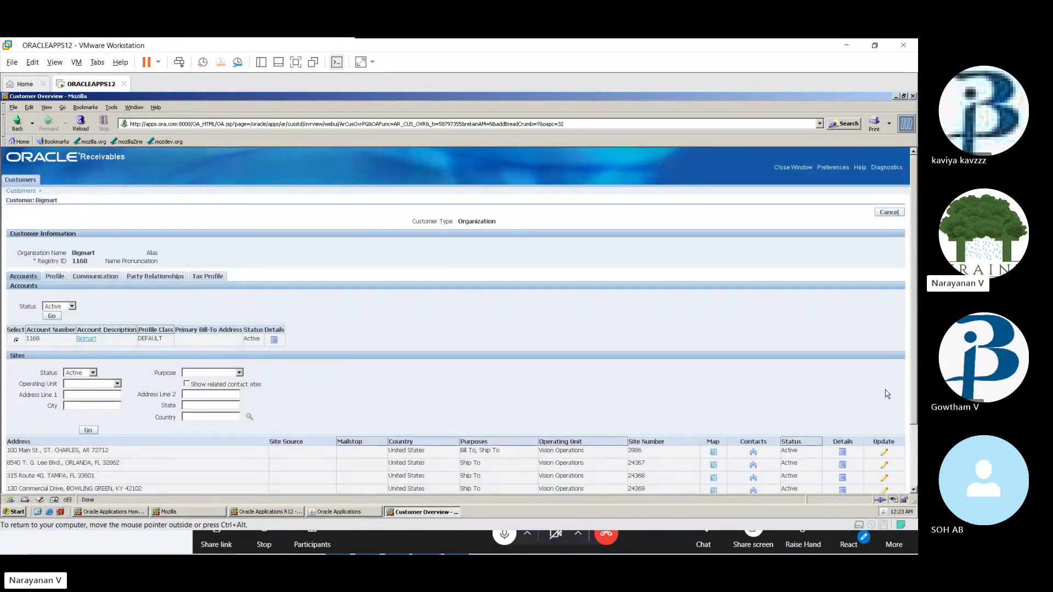
scroll(915, 374, "down", 3)
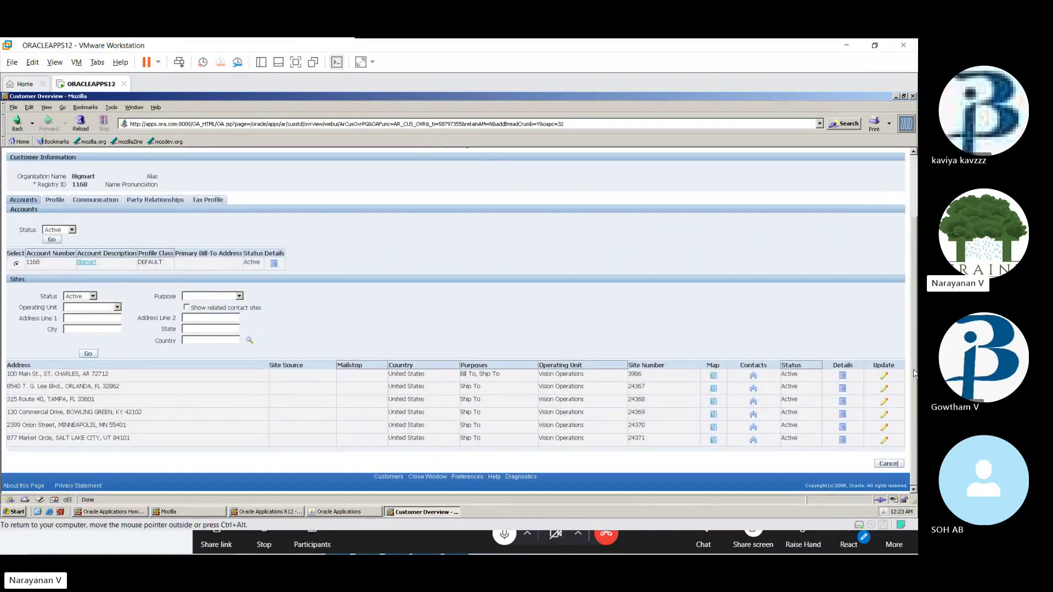
- Rerun the search for Bigmart's active sites, check the site status options and look through the listed sites
left_click(89, 355)
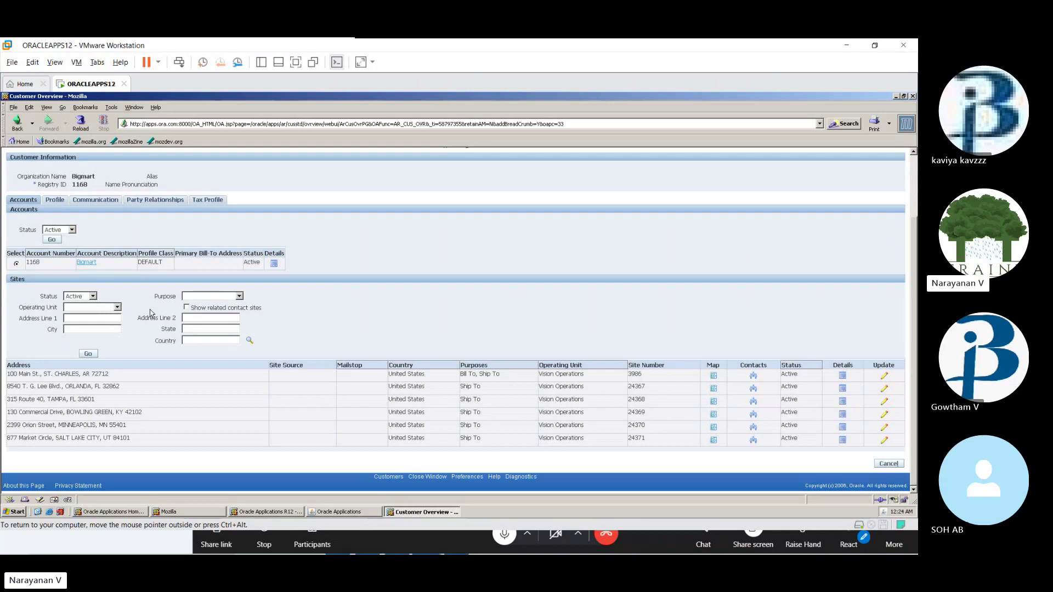
left_click(94, 296)
left_click(115, 298)
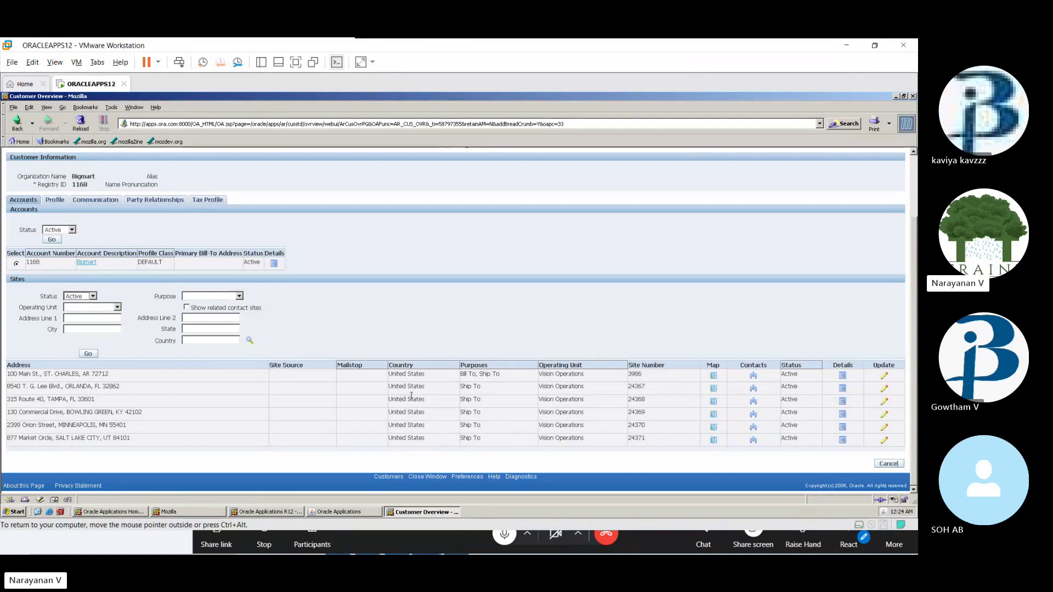
left_click(256, 404)
scroll(168, 430, "up", 2)
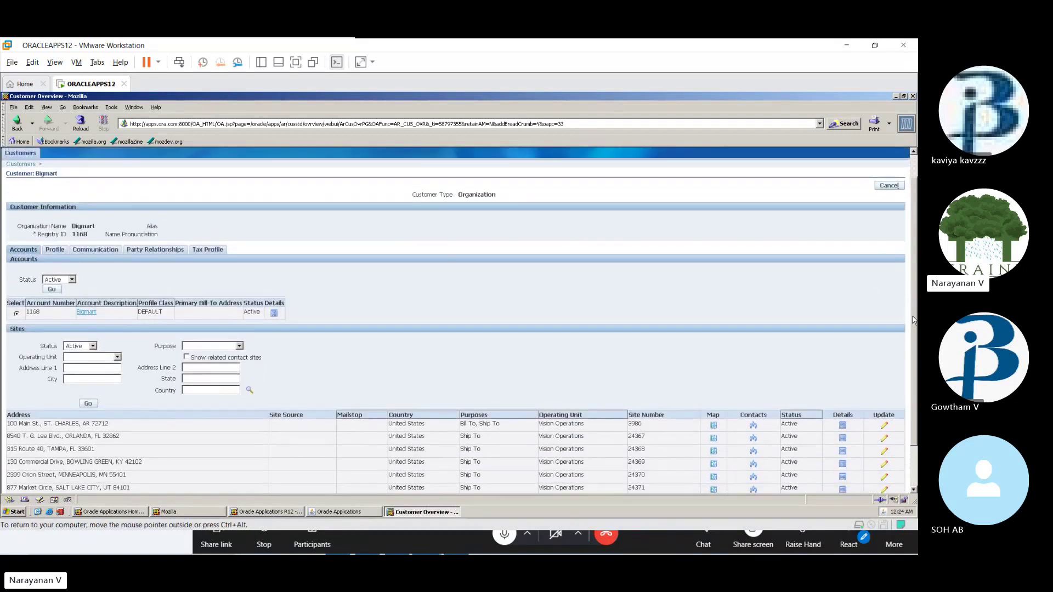
left_click_drag(915, 321, 916, 371)
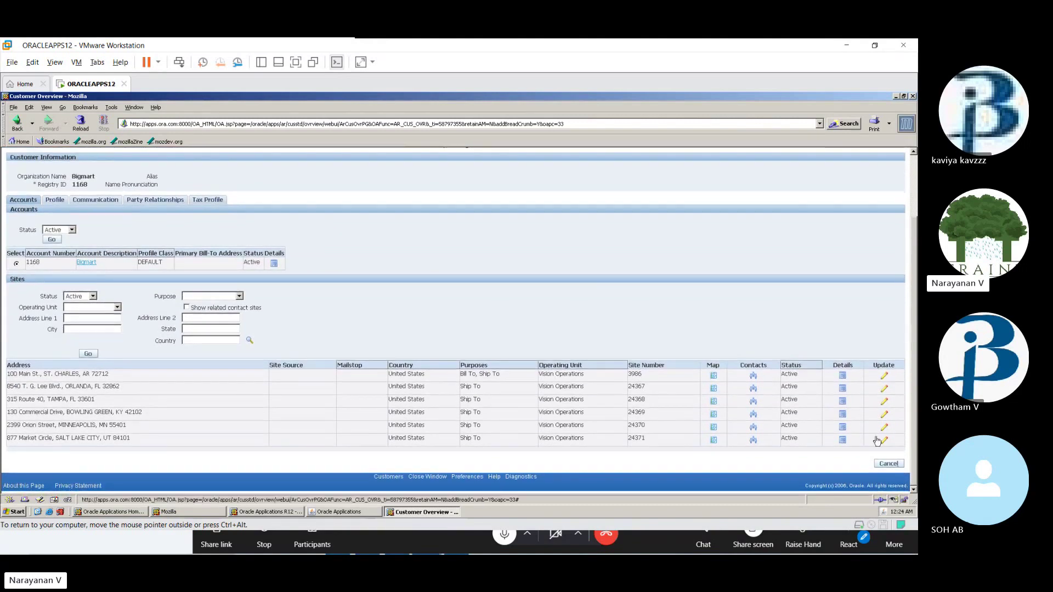
- Return to the customer search results, open the overview for Bay Circle Systems and try to update its account site
left_click(888, 464)
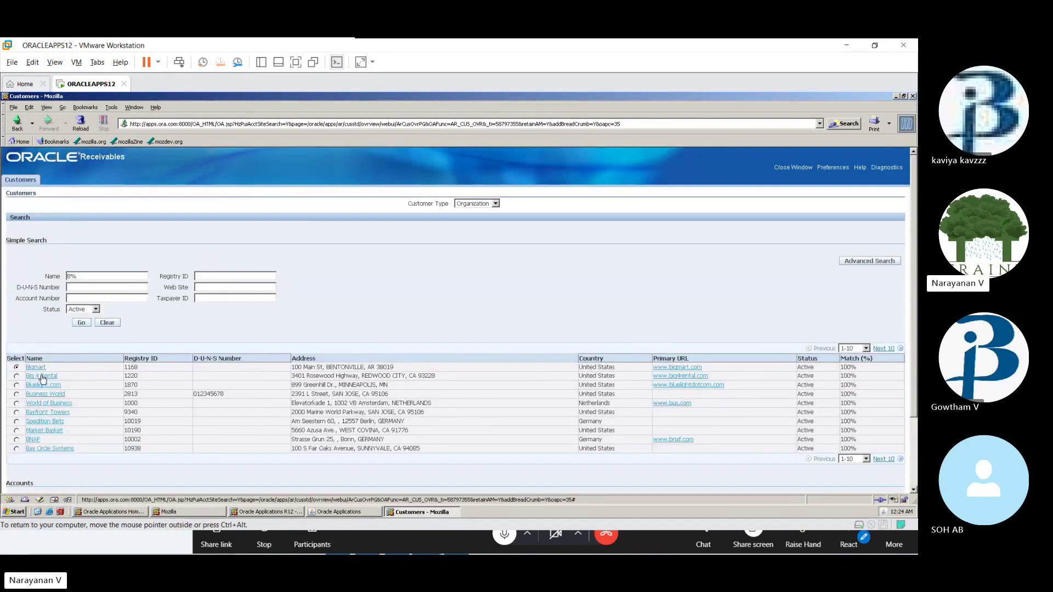
left_click(52, 450)
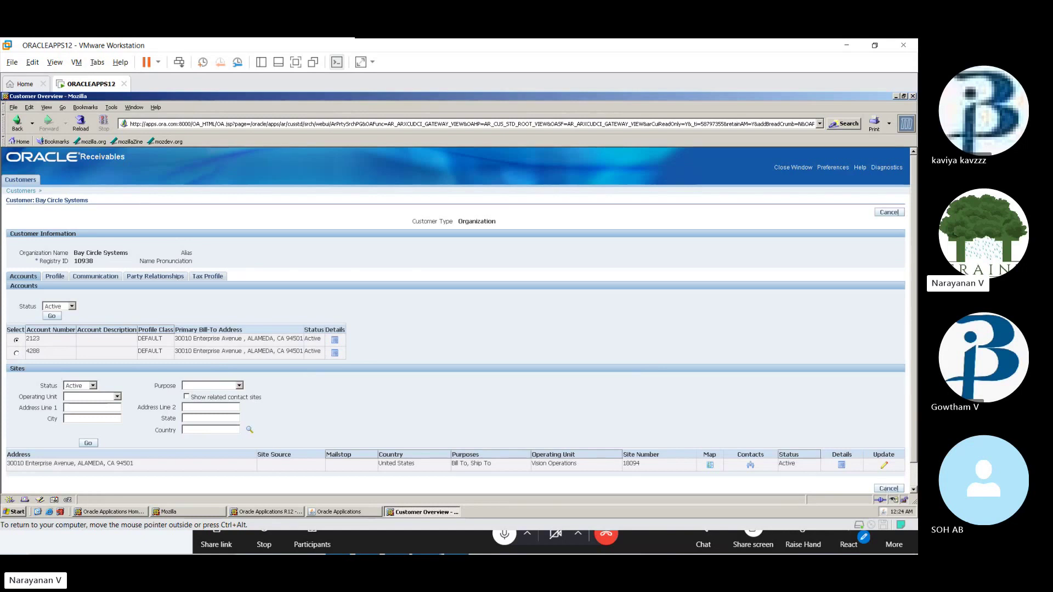
left_click(884, 466)
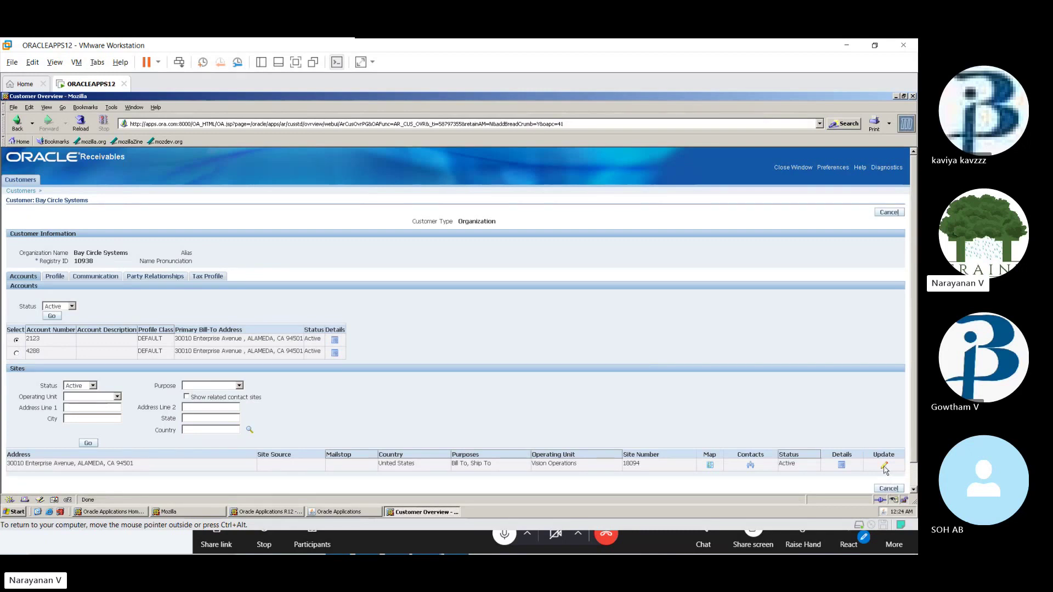
left_click(885, 466)
- Open the details of Bay Circle Systems' account site and review its profile and communication information
left_click(843, 465)
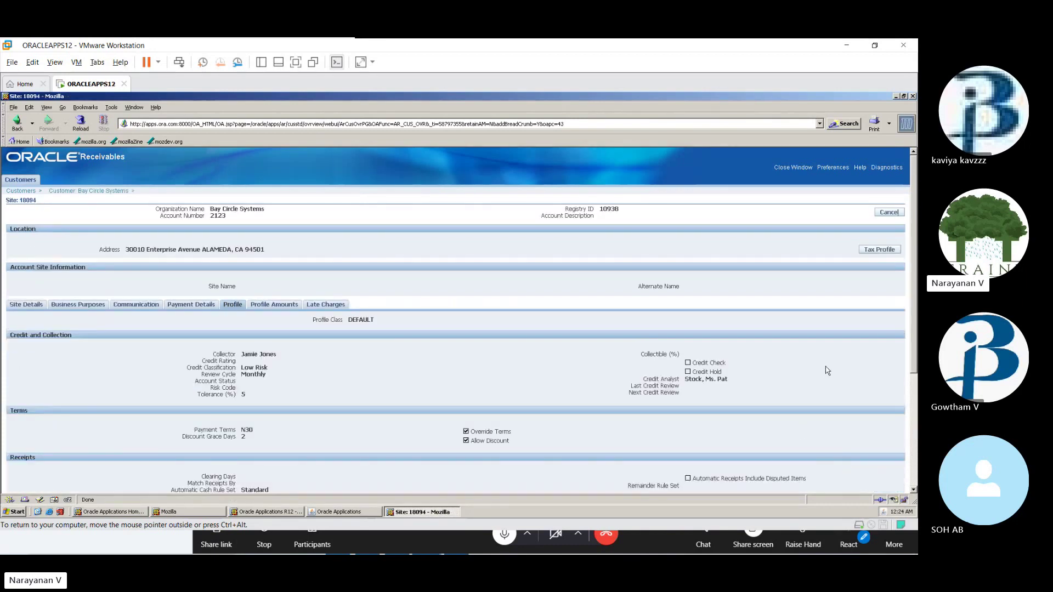
left_click_drag(916, 329, 915, 372)
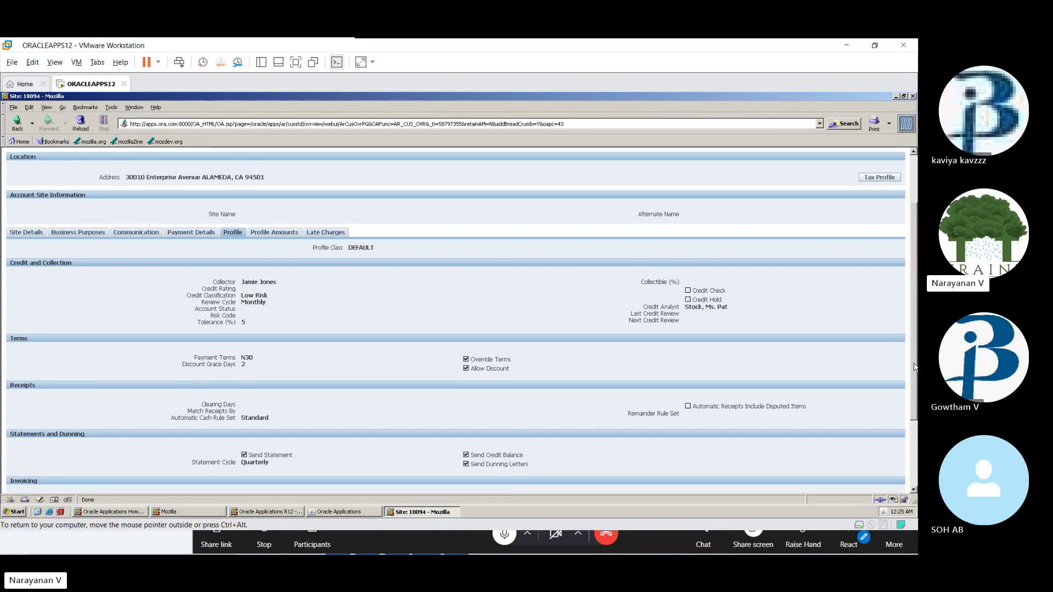
scroll(915, 368, "up", 3)
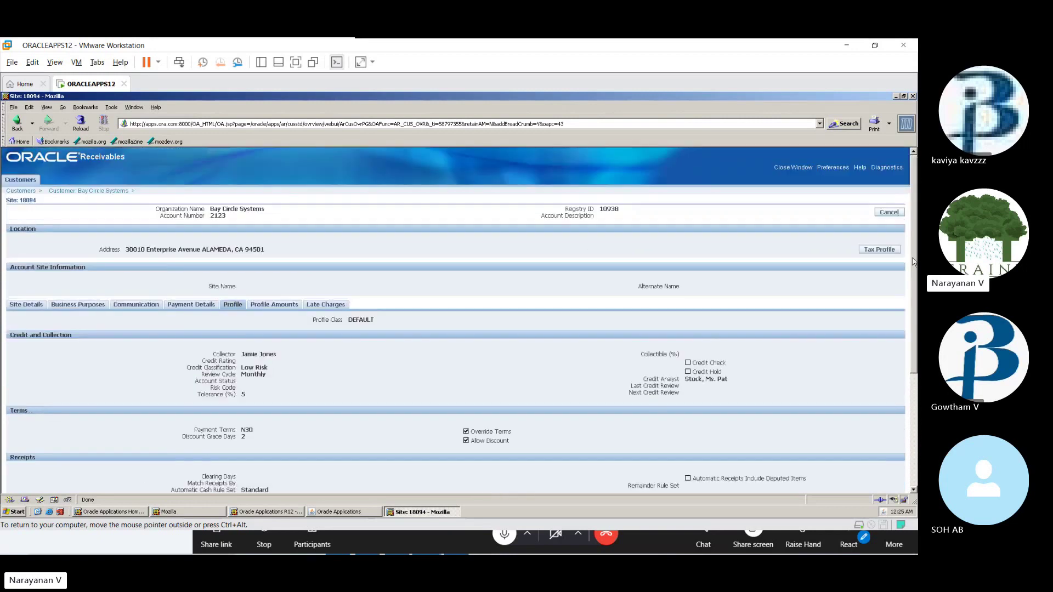
left_click(123, 306)
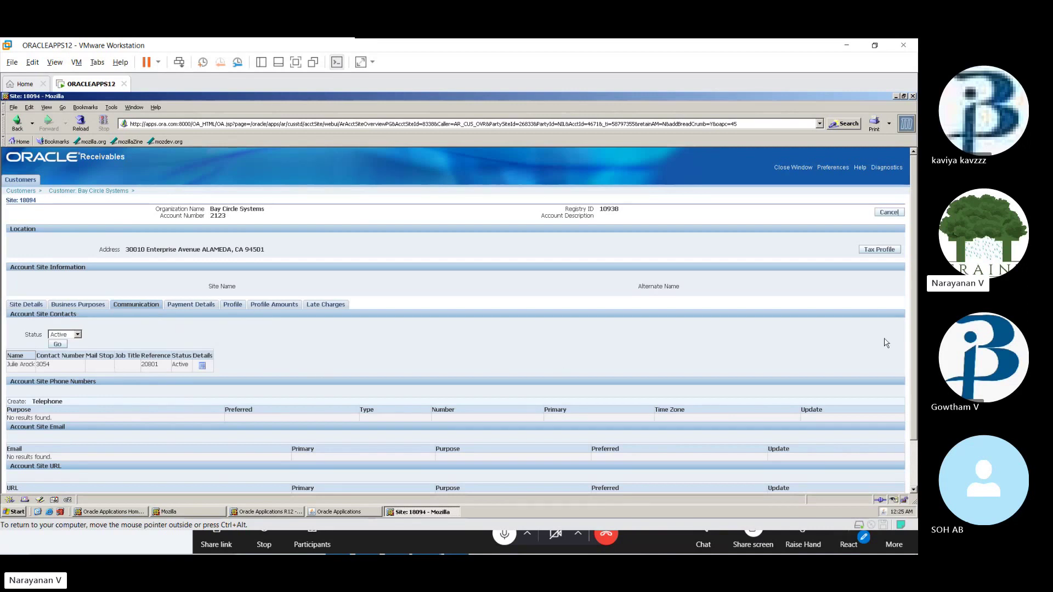
- Open the site details of Bay Circle Systems' account site and review its address and account site information
mouse_move(915, 341)
left_mouse_down()
mouse_move(914, 388)
mouse_move(909, 332)
left_mouse_up()
left_click(26, 305)
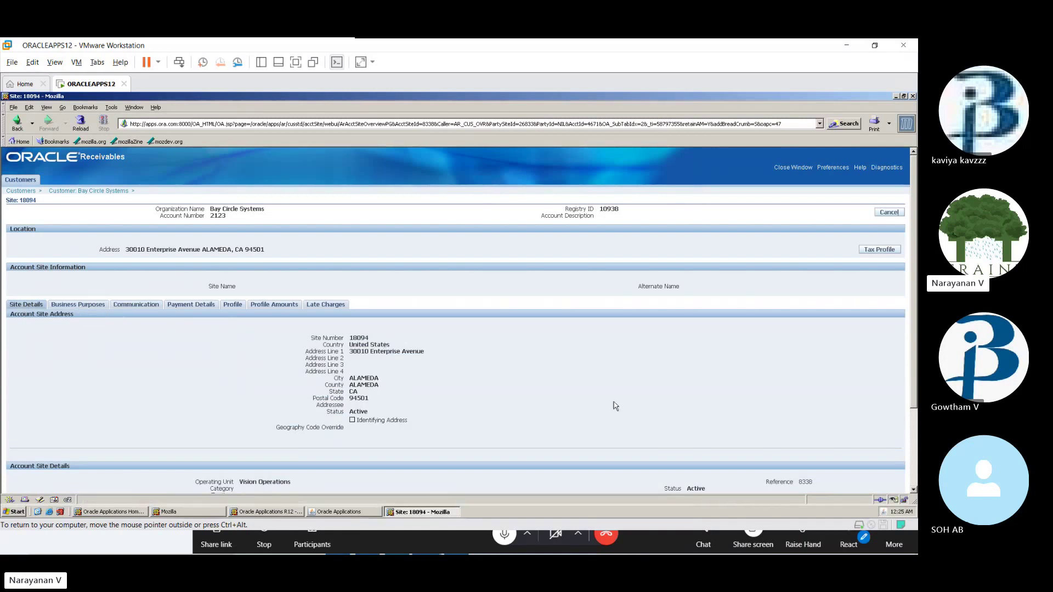
left_click_drag(915, 373, 918, 453)
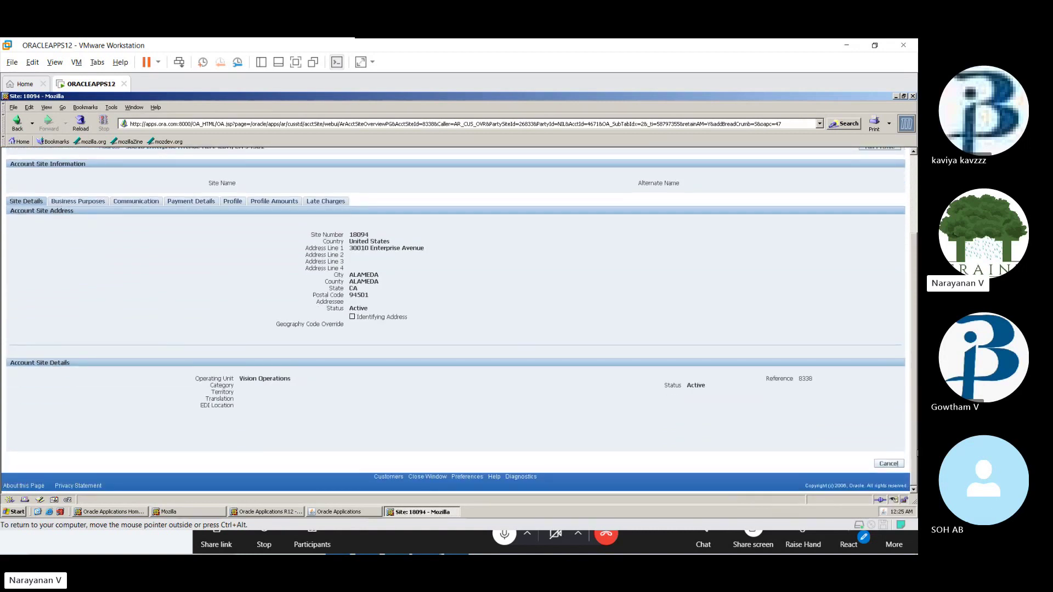
left_click_drag(917, 453, 916, 375)
- Review the site's payment details, expand the Bank of America account and view its additional details without changing them
left_click(207, 294)
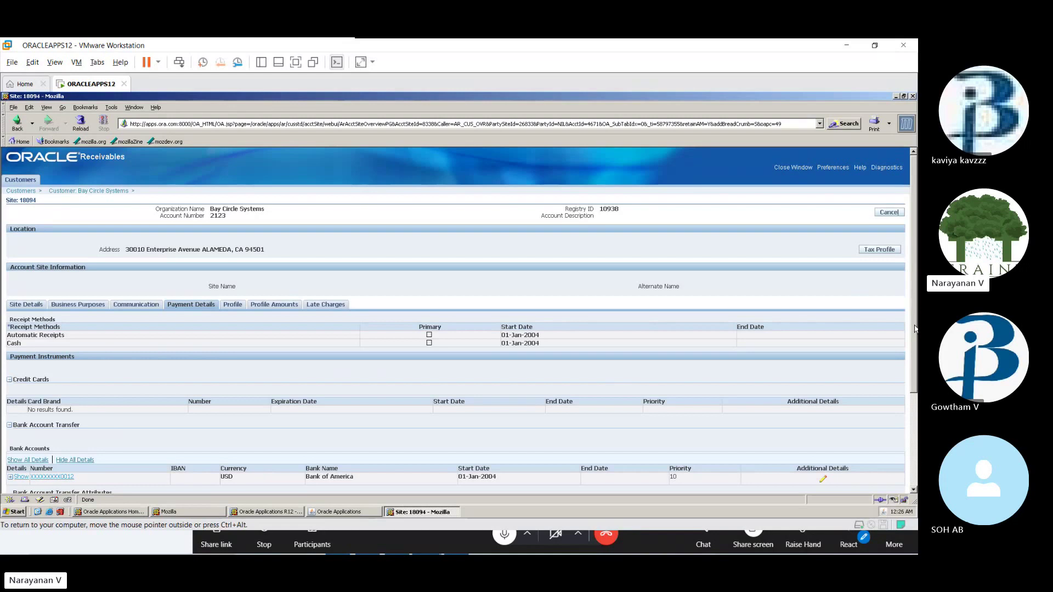
scroll(916, 328, "down", 3)
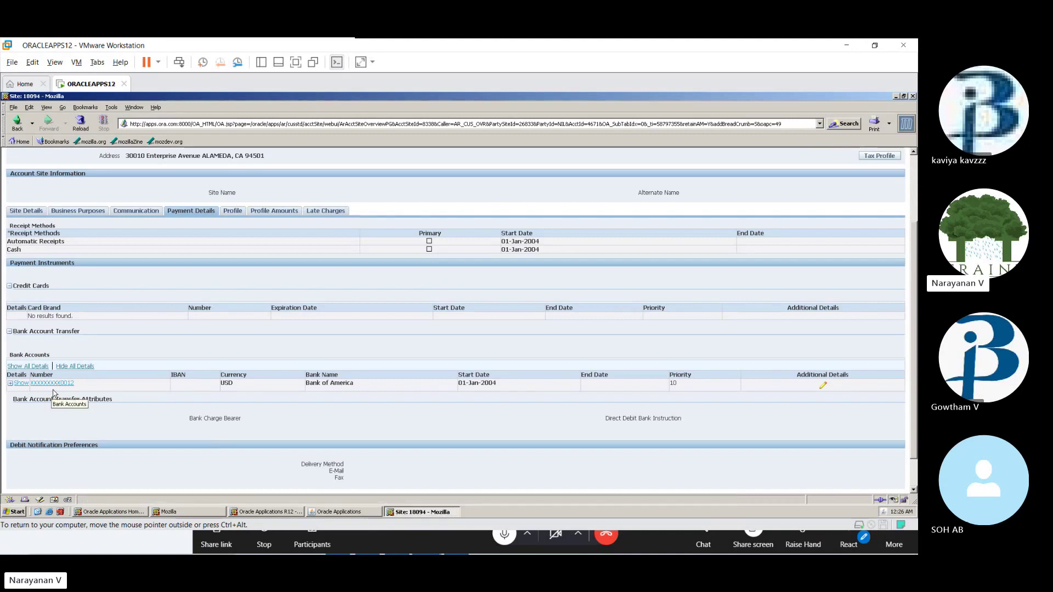
left_click(9, 384)
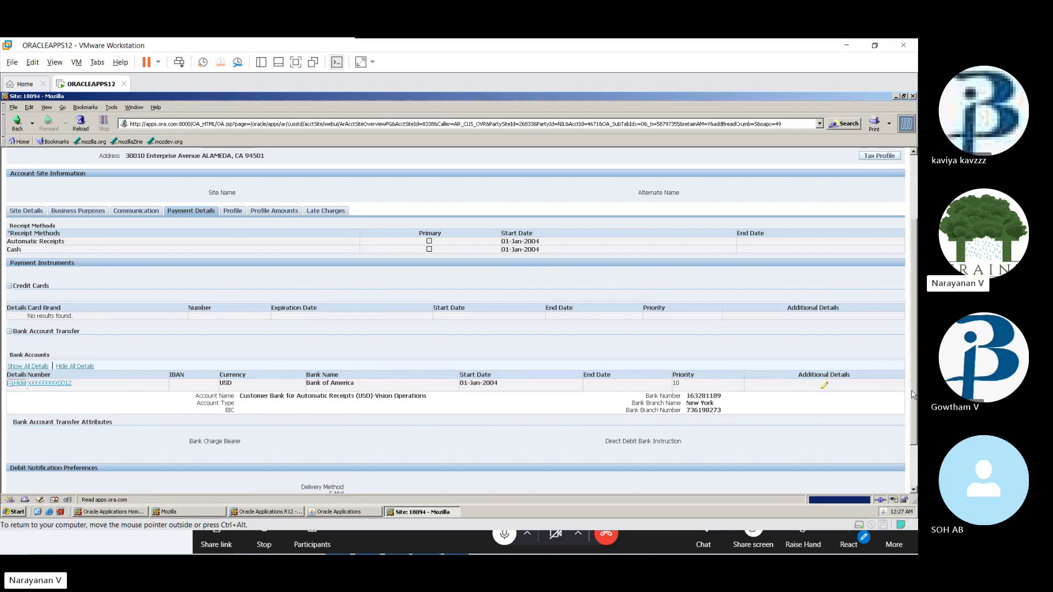
mouse_move(914, 397)
left_mouse_down()
mouse_move(918, 427)
mouse_move(915, 399)
left_mouse_up()
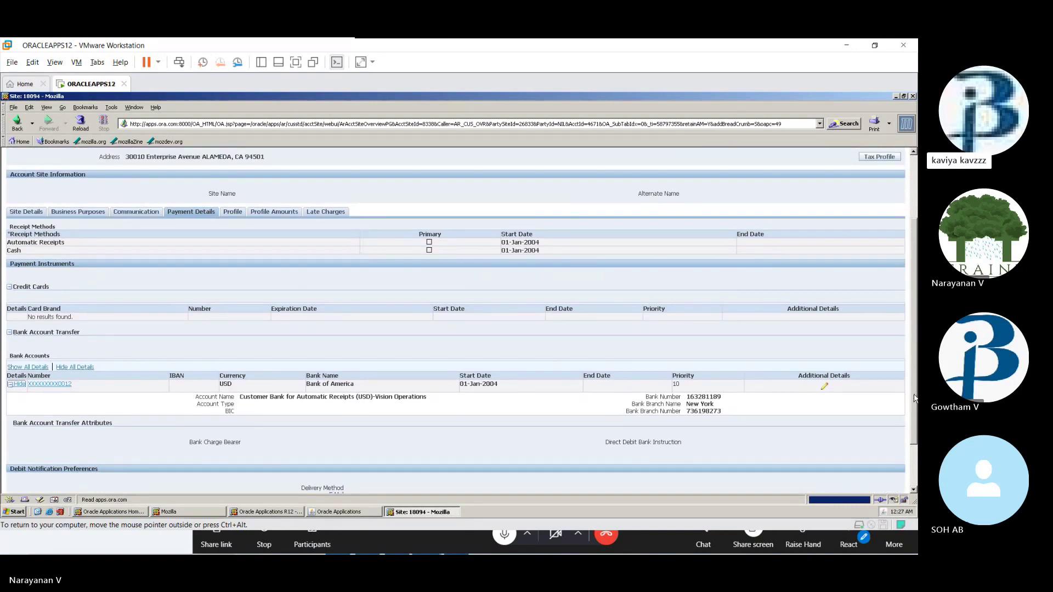
mouse_move(915, 398)
left_mouse_down()
mouse_move(914, 363)
mouse_move(915, 391)
left_mouse_up()
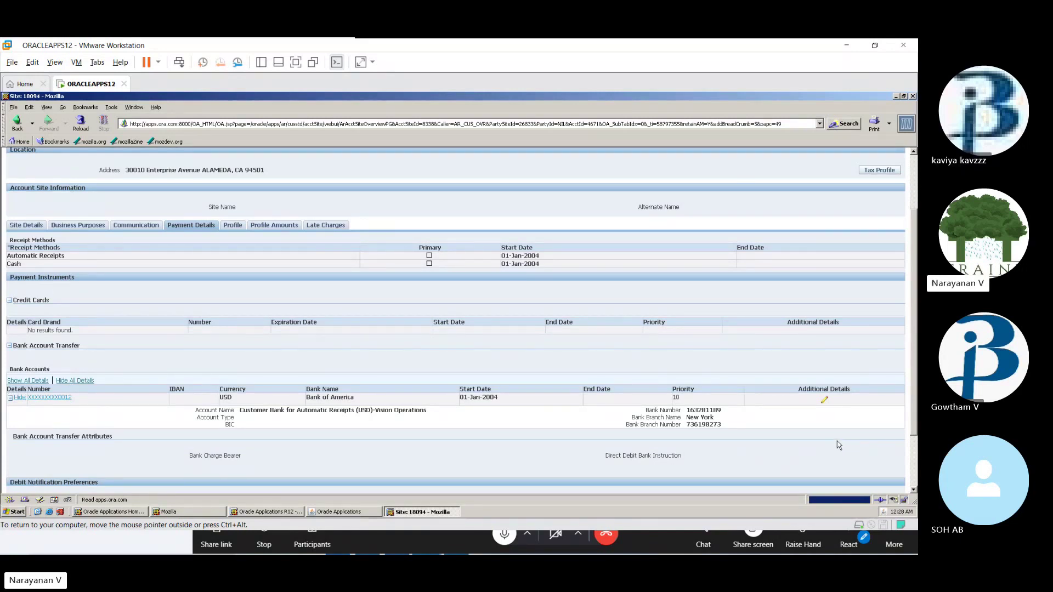
left_click(823, 403)
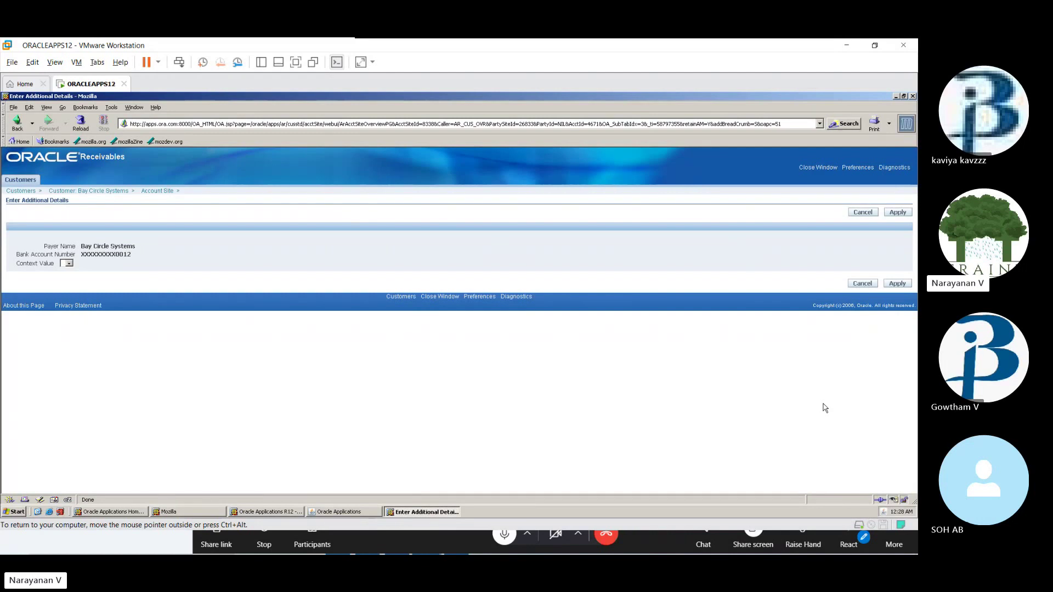
left_click(868, 284)
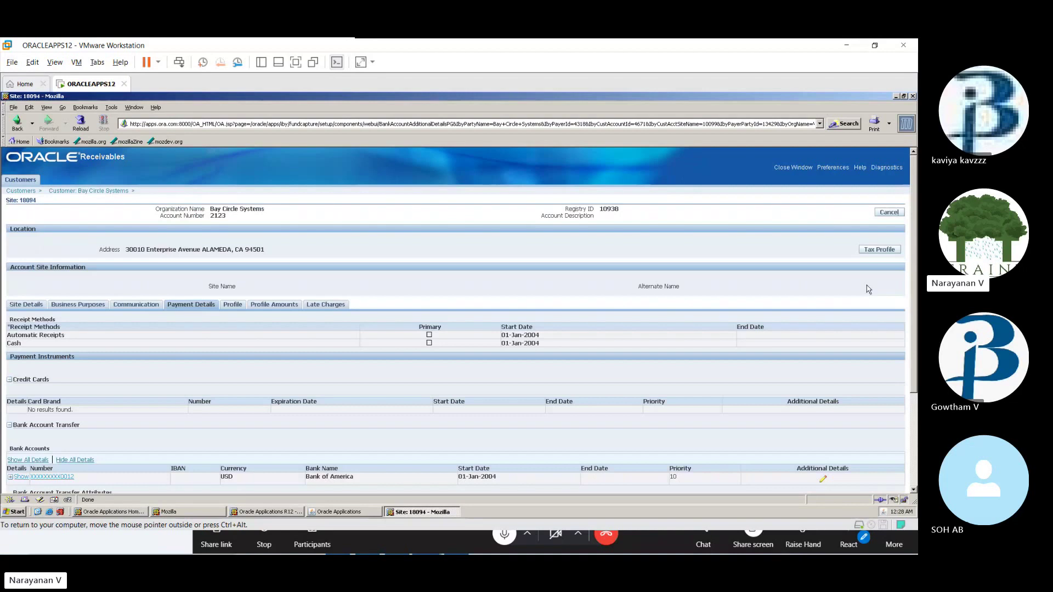
- Review the site's profile amounts, including the EUR limits, and look through its late charge settings
left_click(230, 310)
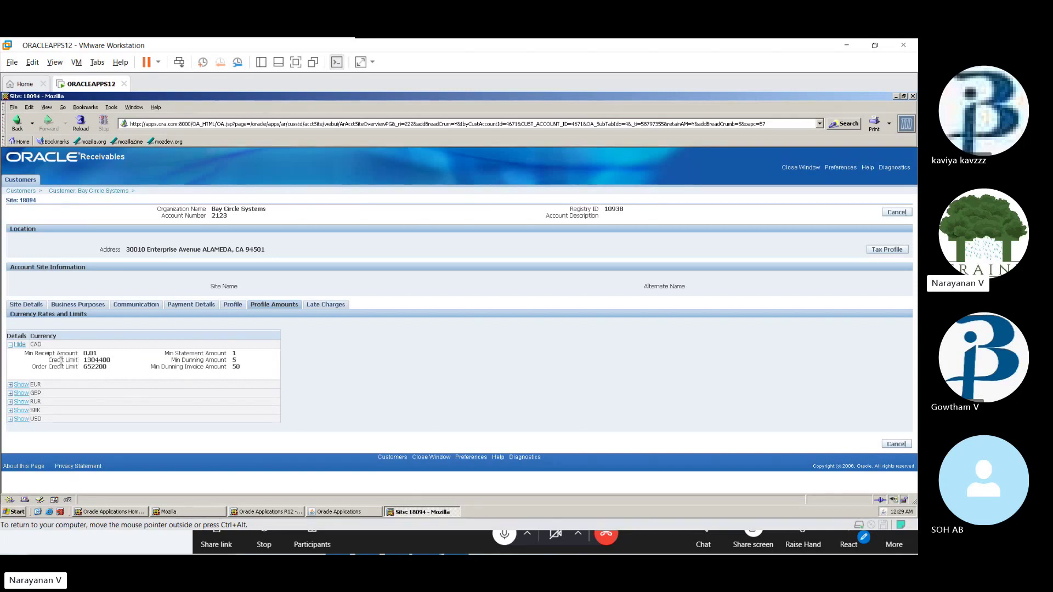
left_click(12, 387)
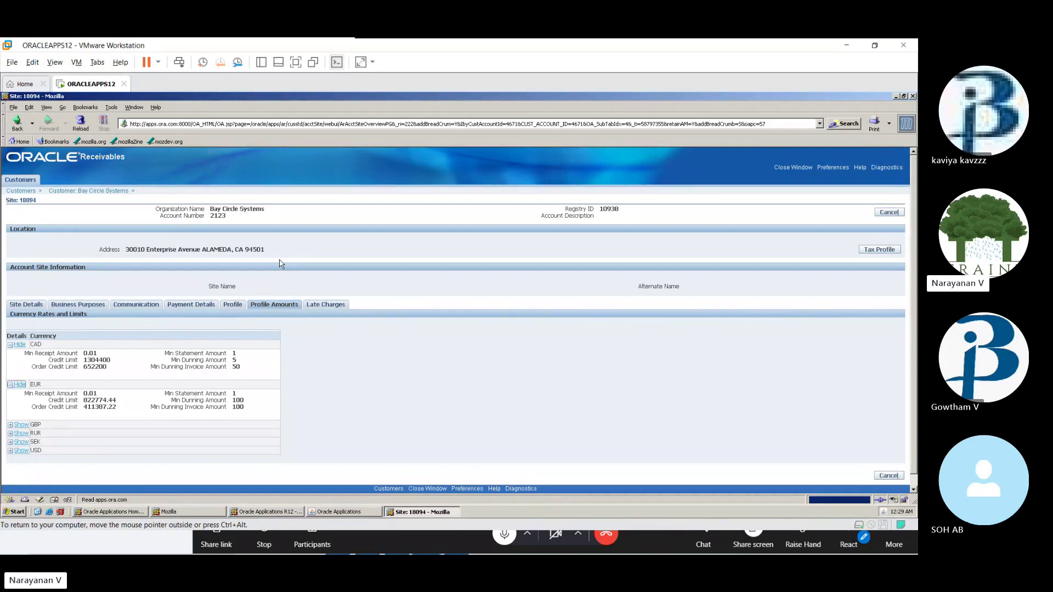
left_click(324, 305)
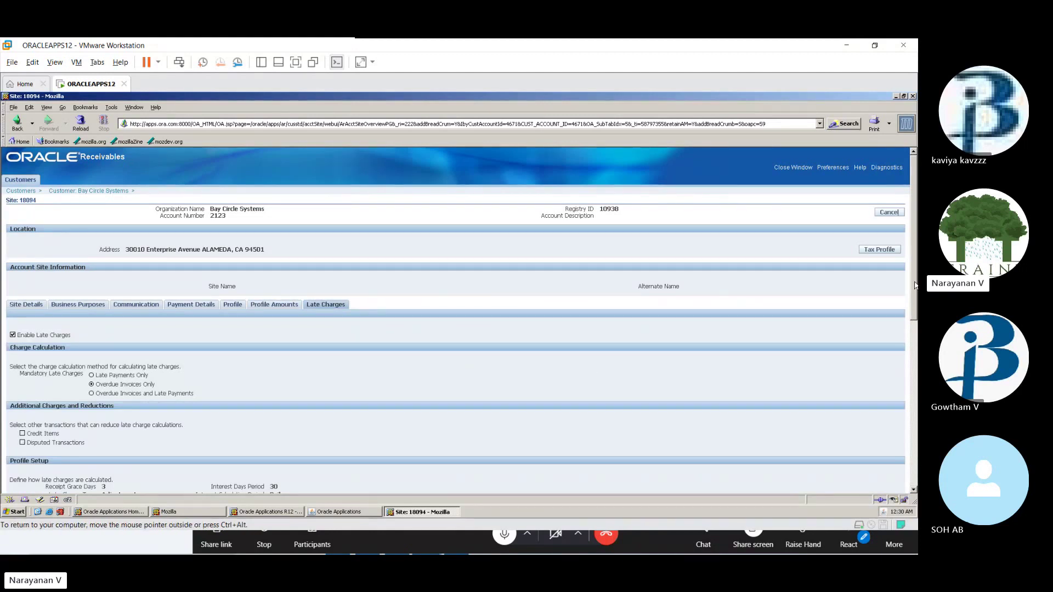
left_click_drag(915, 286, 918, 418)
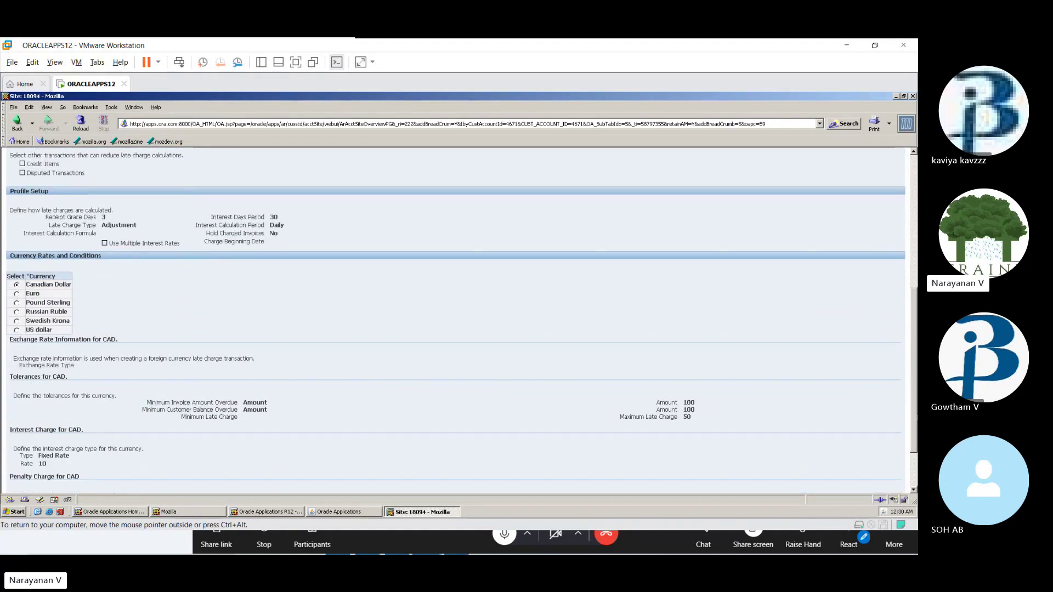
left_click_drag(917, 418, 915, 263)
- Leave the account site, return to the customer search page and close the Customers window to get back to the Navigator
left_click(885, 215)
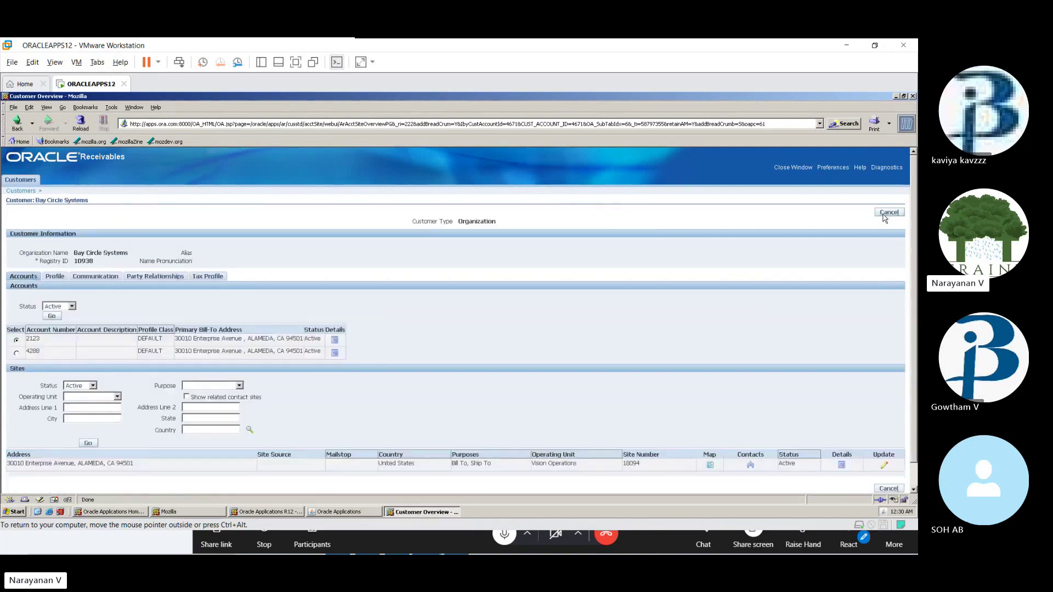
left_click(22, 191)
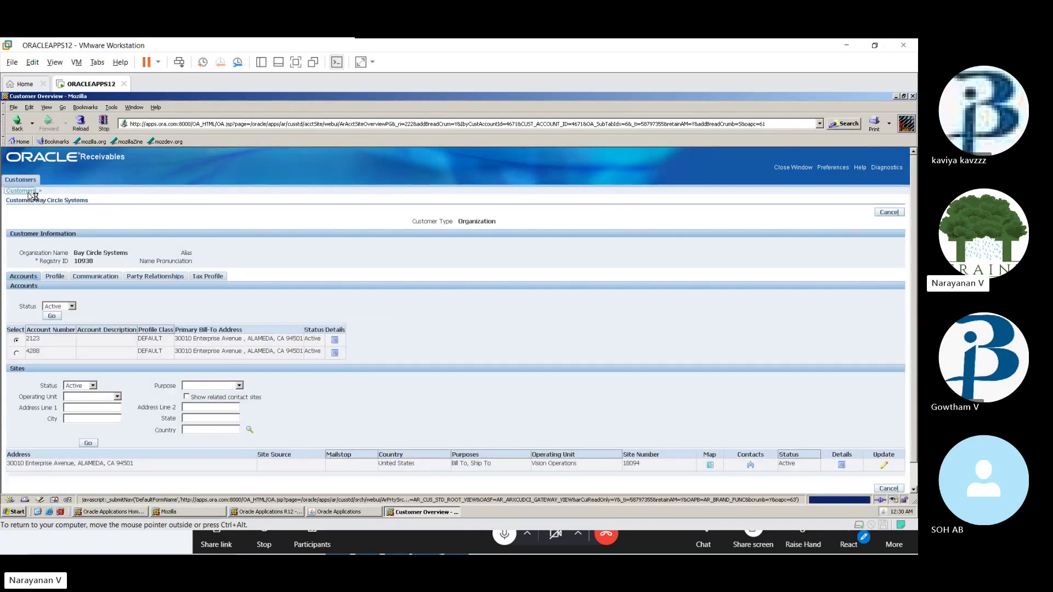
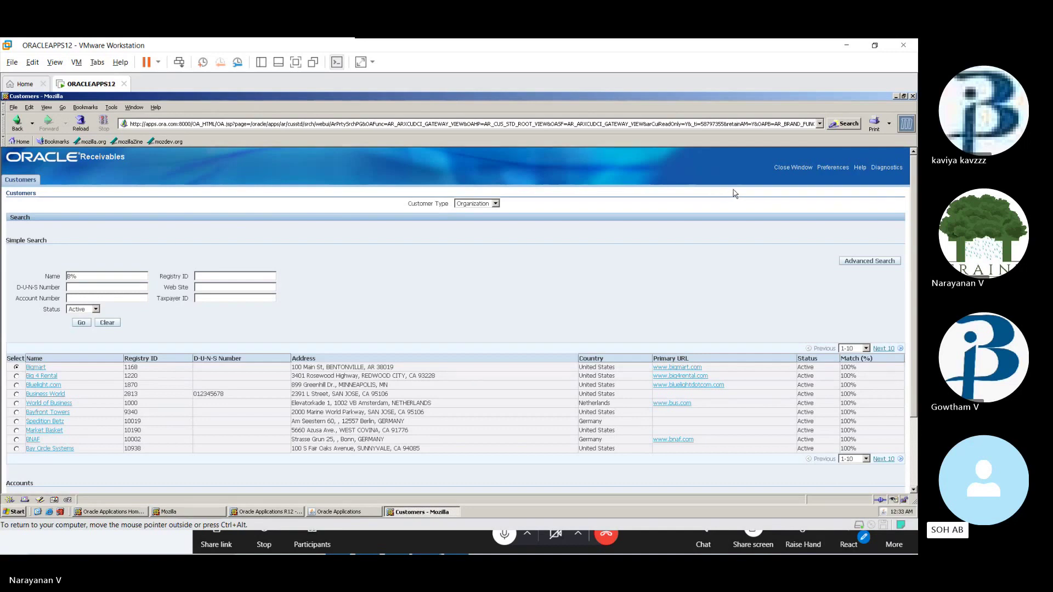
left_click(784, 168)
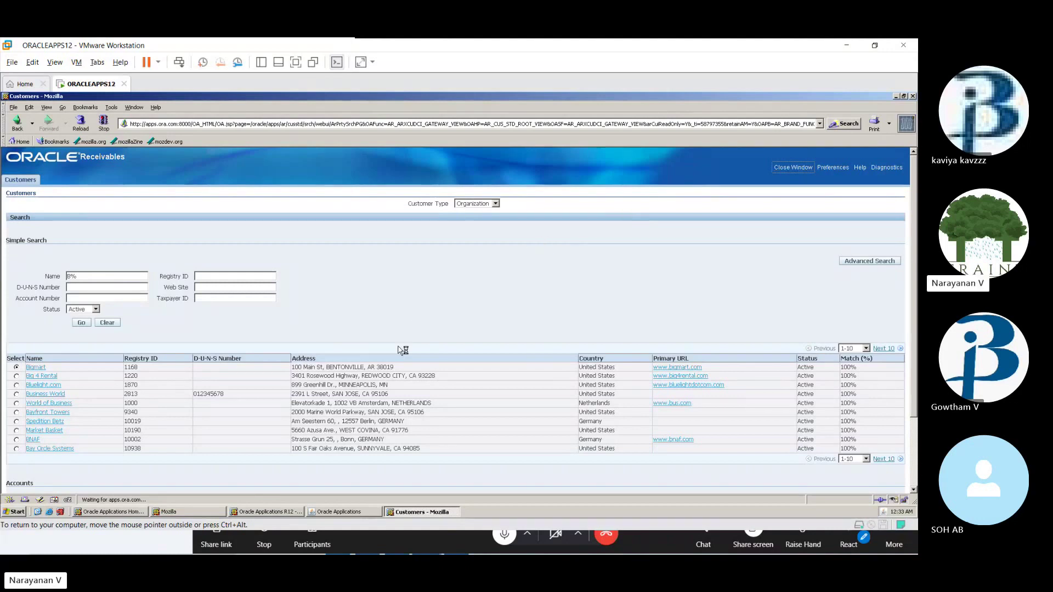
left_click(447, 317)
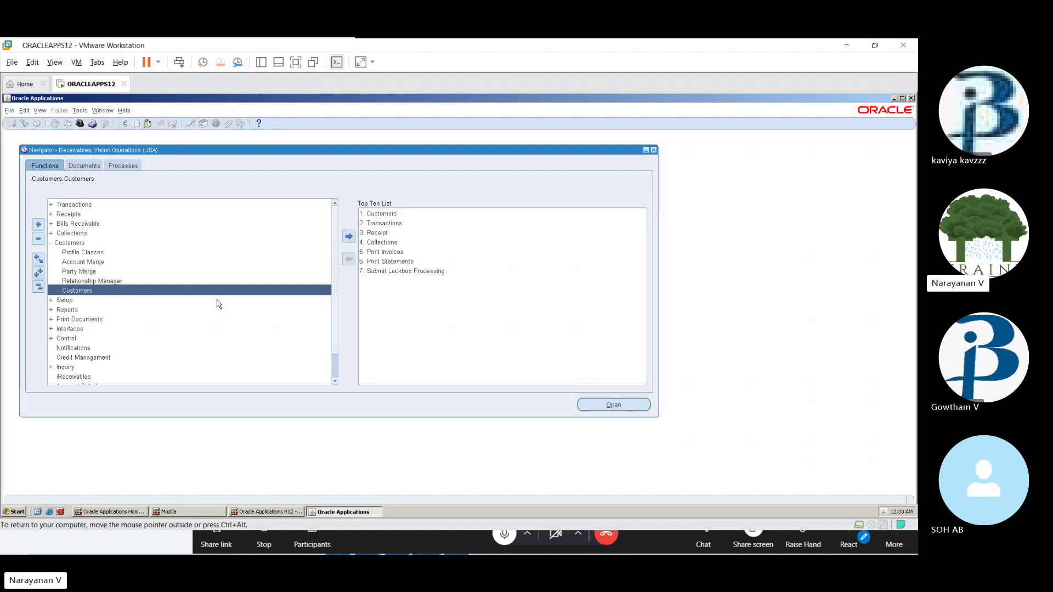
- Expand the Transactions and Bills Receivable functions, then view the Bills Receivable transactions form and minimize it
left_click_drag(333, 346, 331, 239)
left_click(74, 206)
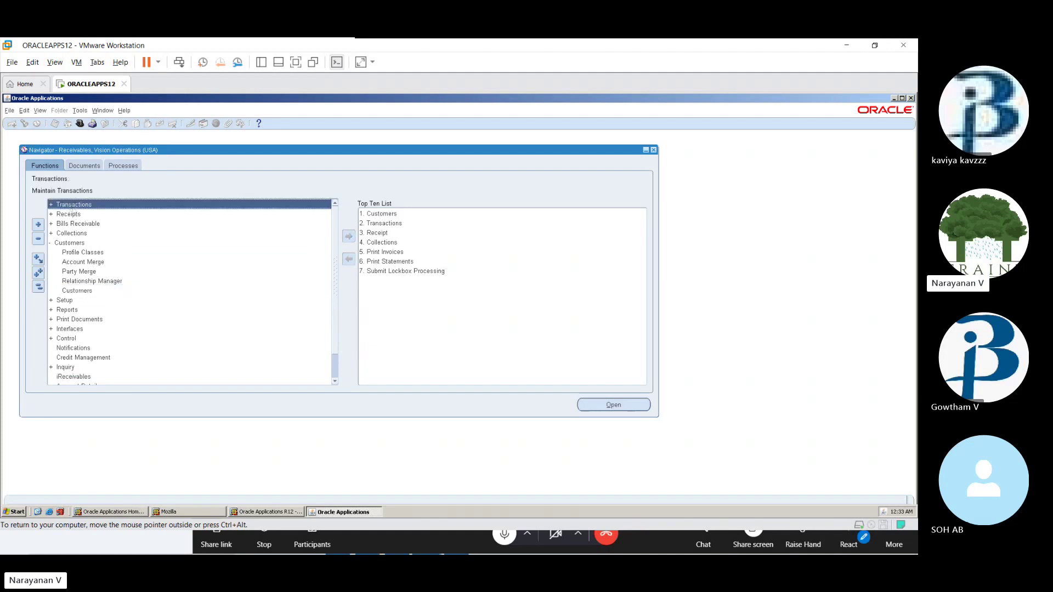
left_click(73, 210)
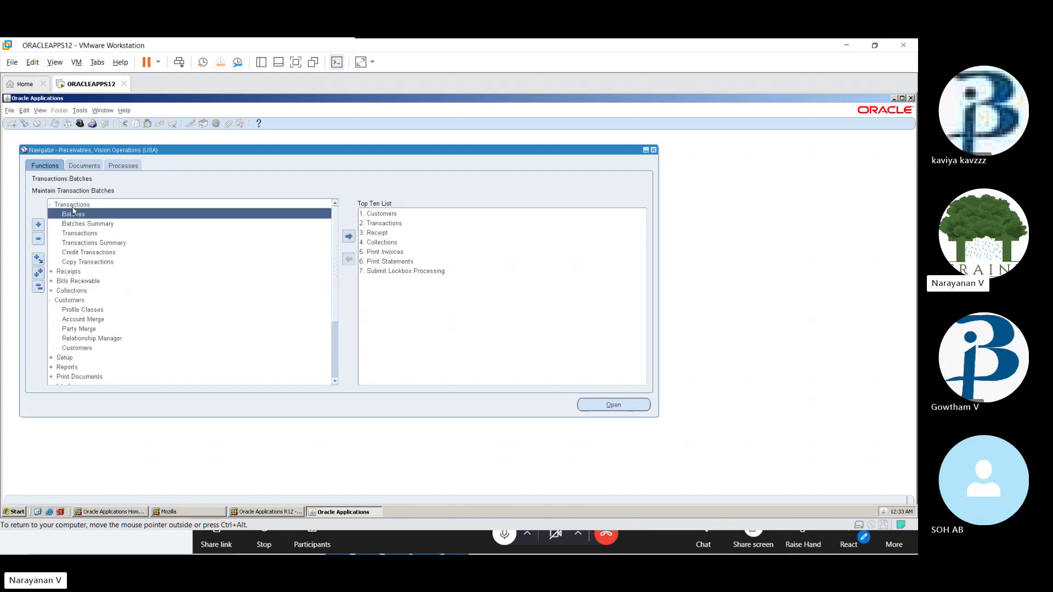
double_click(82, 281)
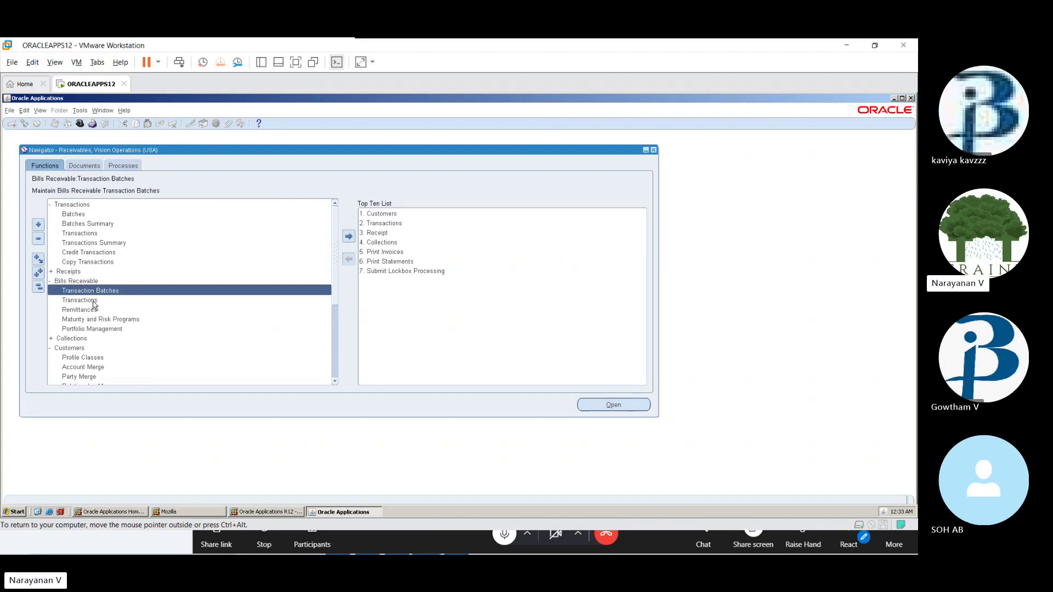
left_click(93, 301)
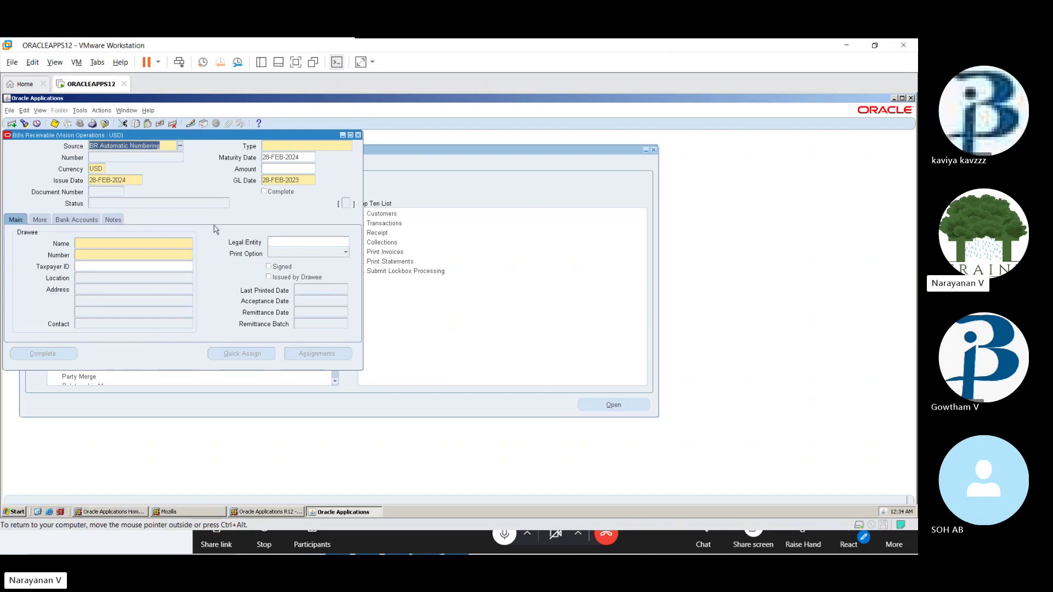
left_click(343, 135)
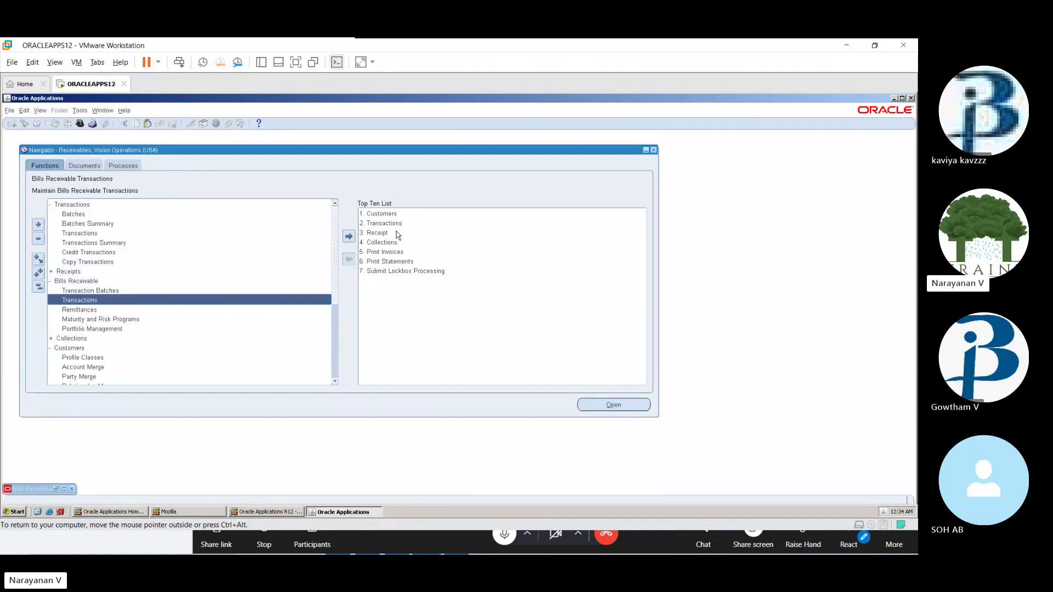
- Open the Transactions form from the Navigator's Top Ten List and return to it after checking the other windows
left_click(393, 225)
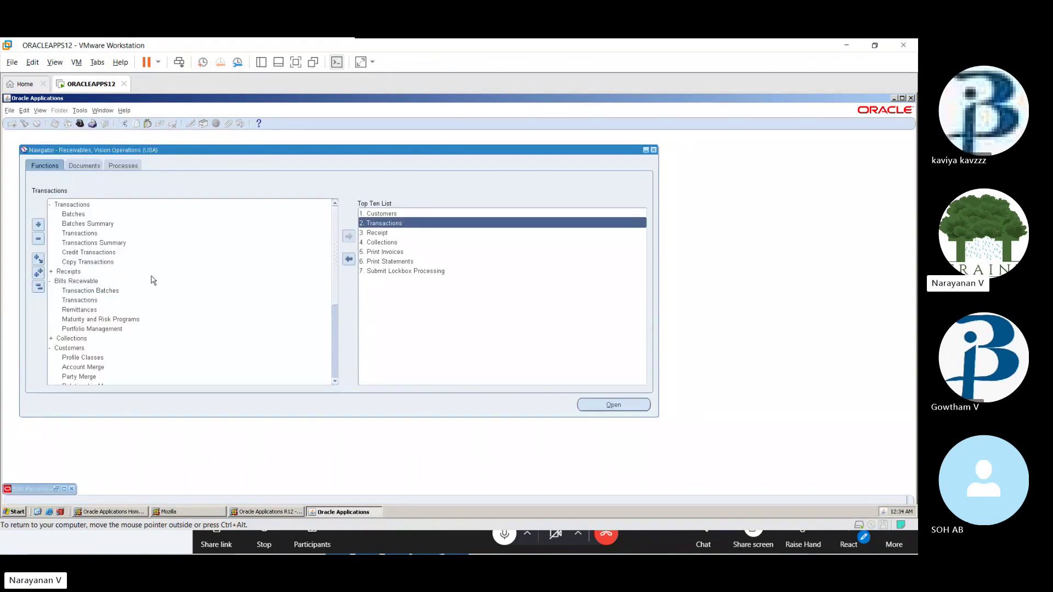
left_click(83, 234)
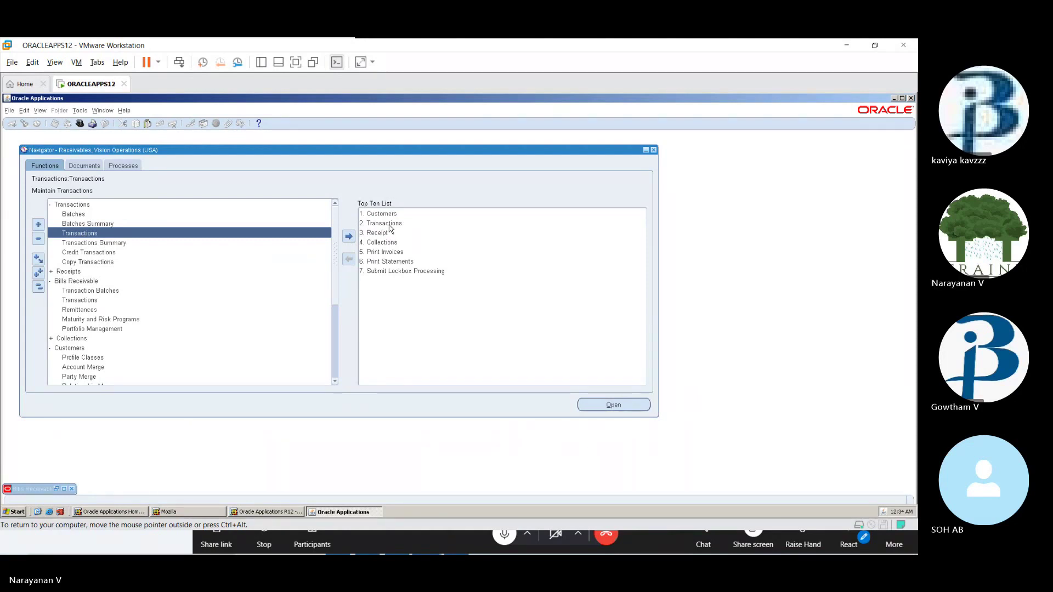
left_click(389, 225)
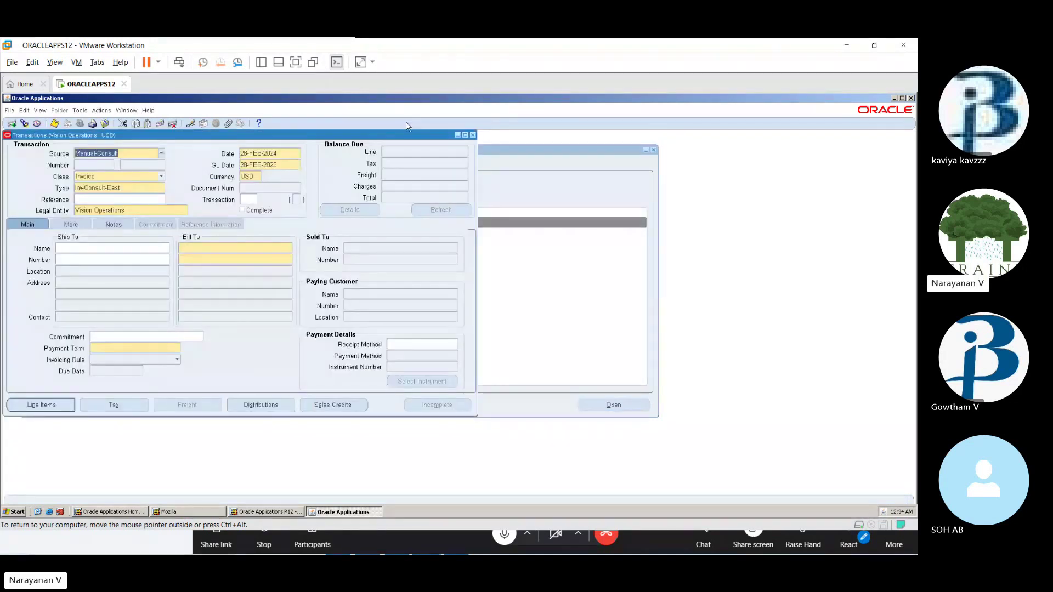
left_click(511, 171)
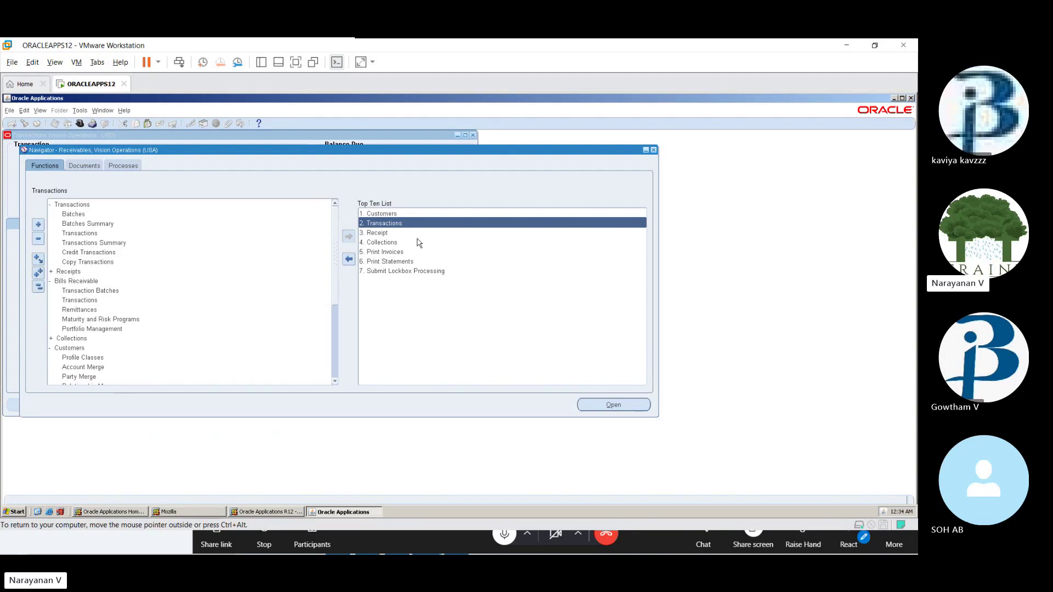
left_click(340, 513)
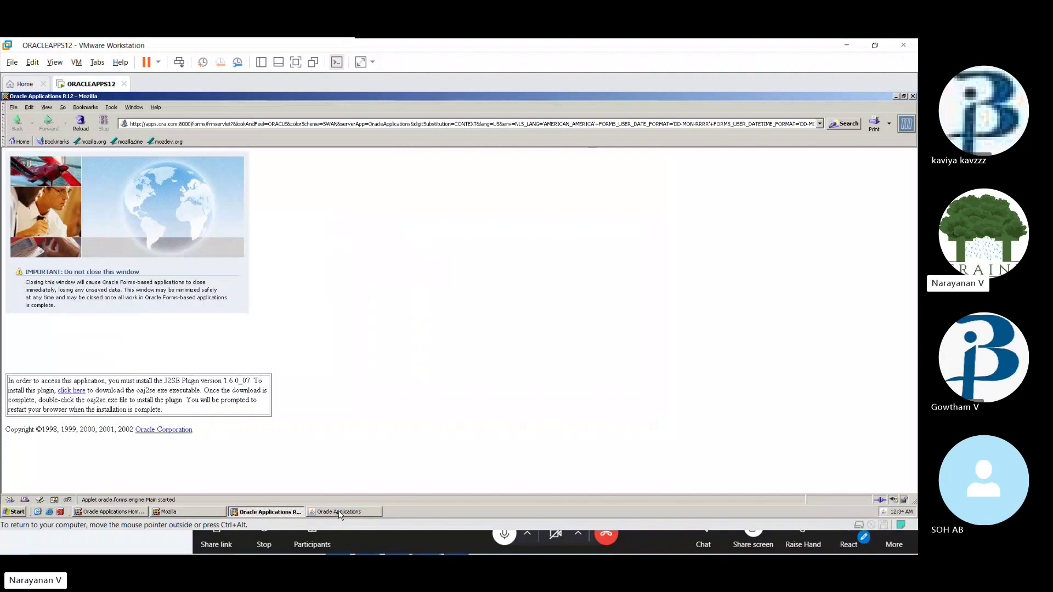
left_click(340, 513)
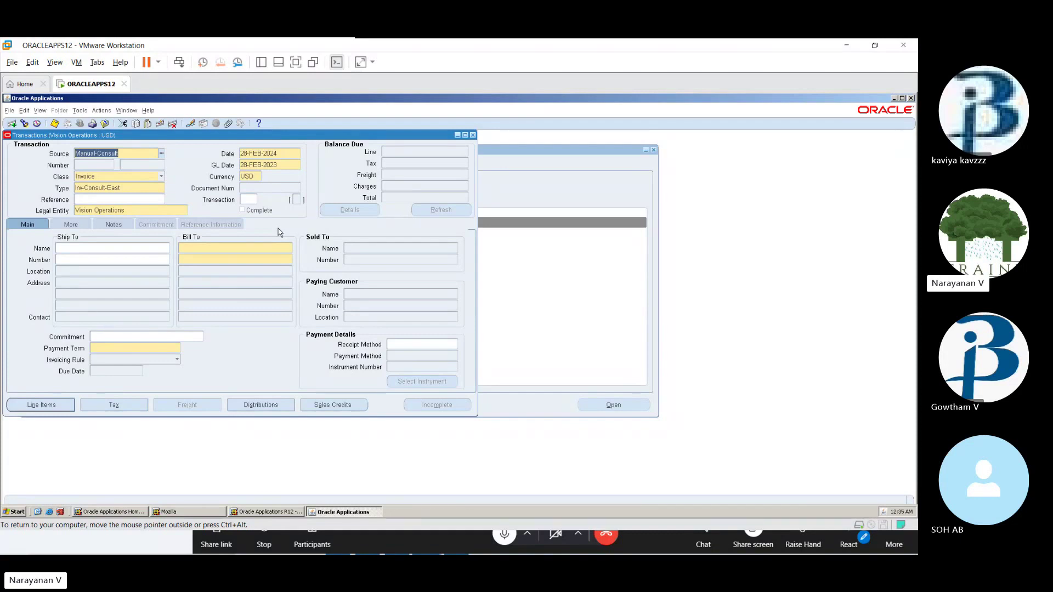
- Set the transaction's batch source to Manual
left_click(163, 153)
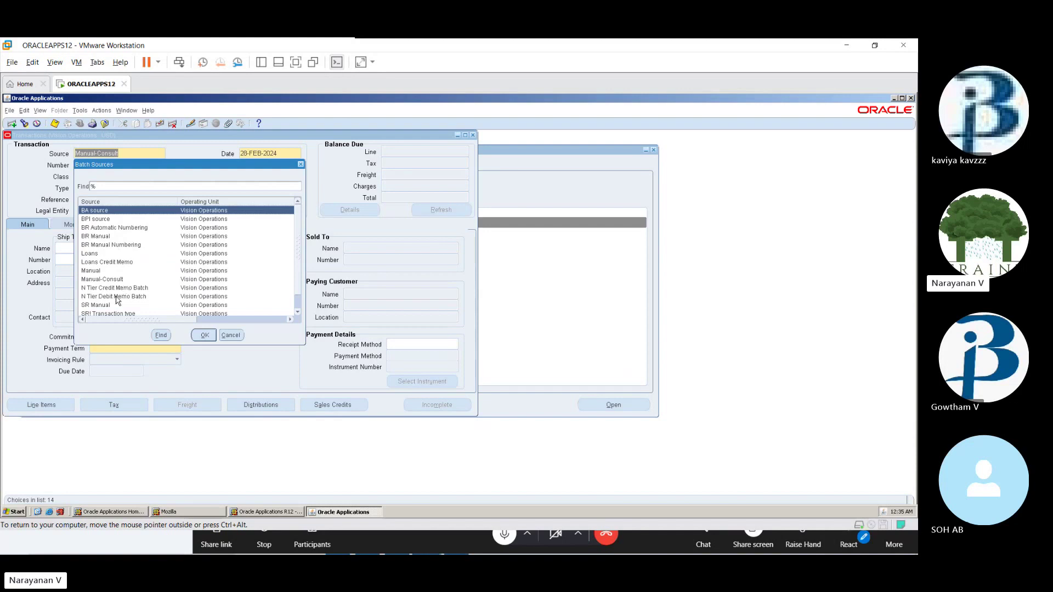
left_click(91, 271)
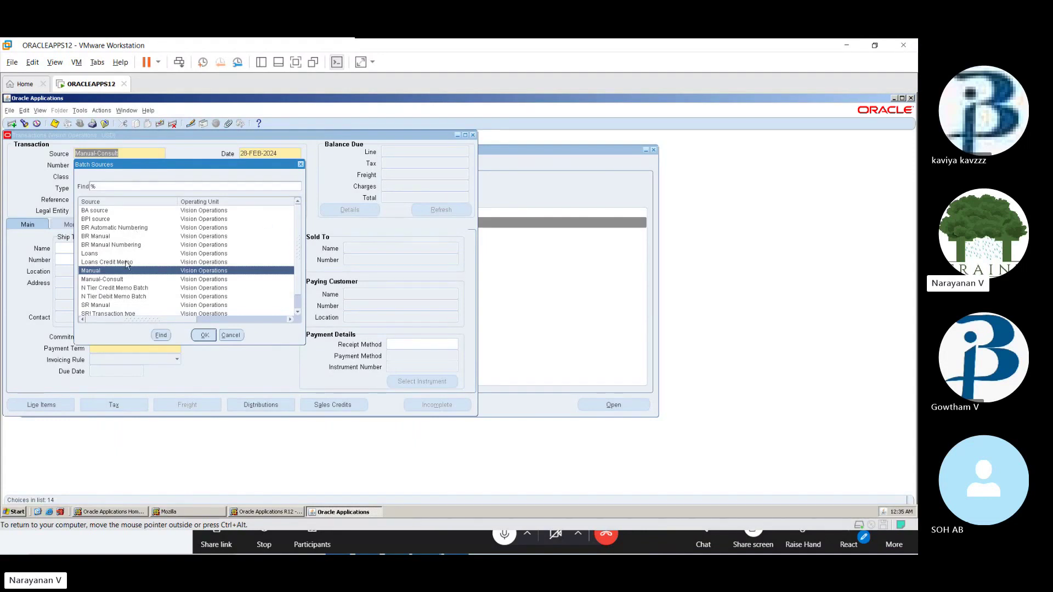
left_click(204, 337)
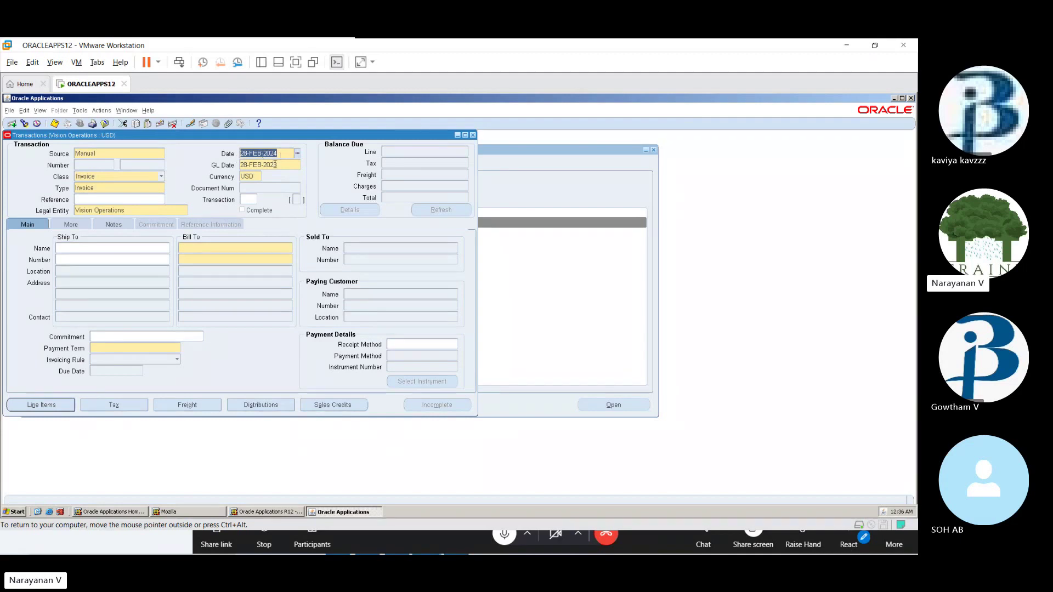
- Check the transaction's GL date and look at the available currencies without choosing another one
left_click(280, 165)
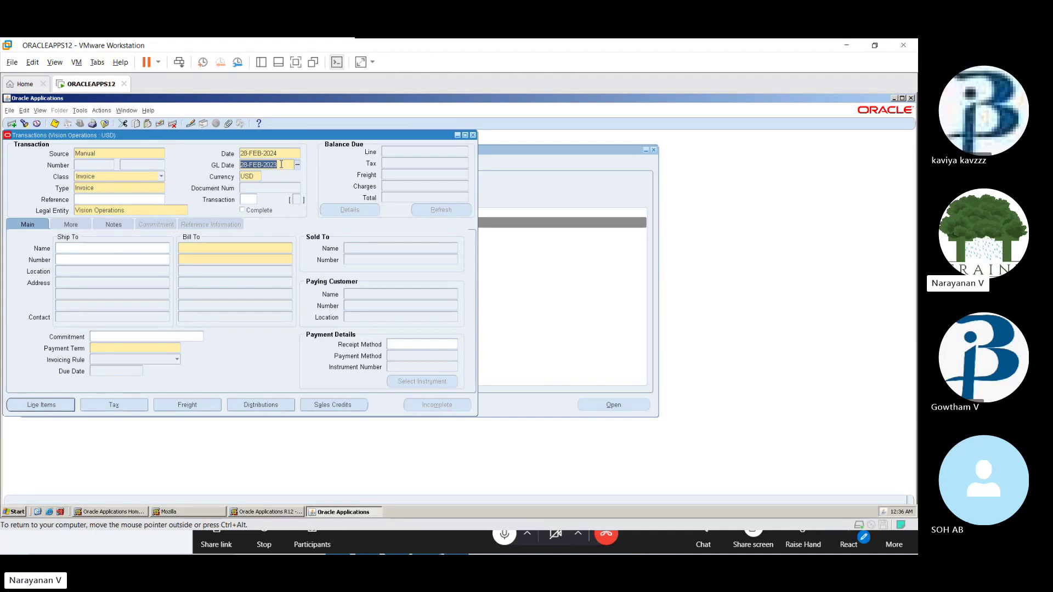
left_click(254, 177)
left_click(259, 177)
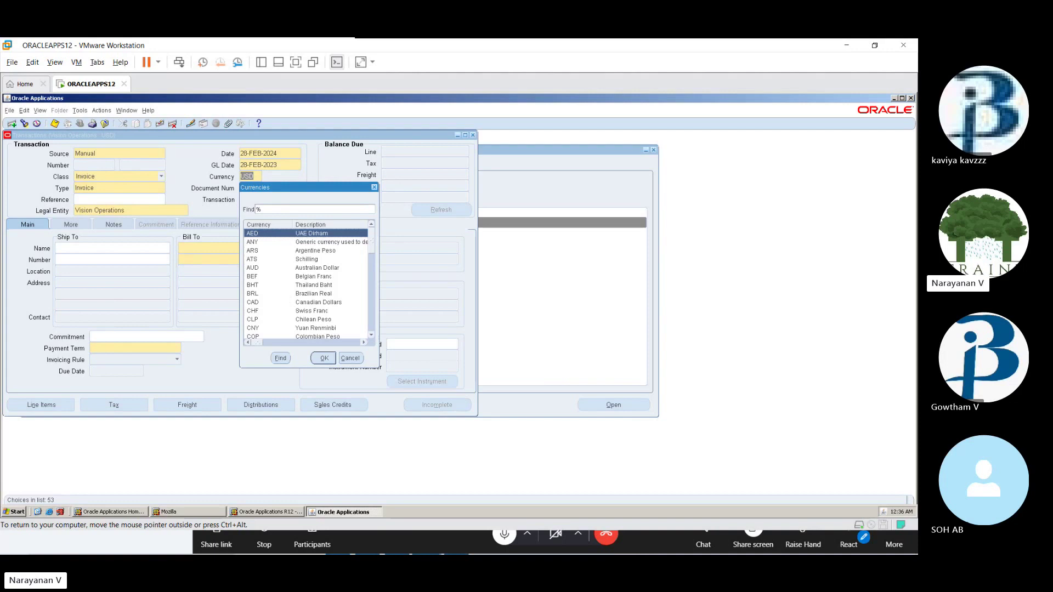
left_click(351, 362)
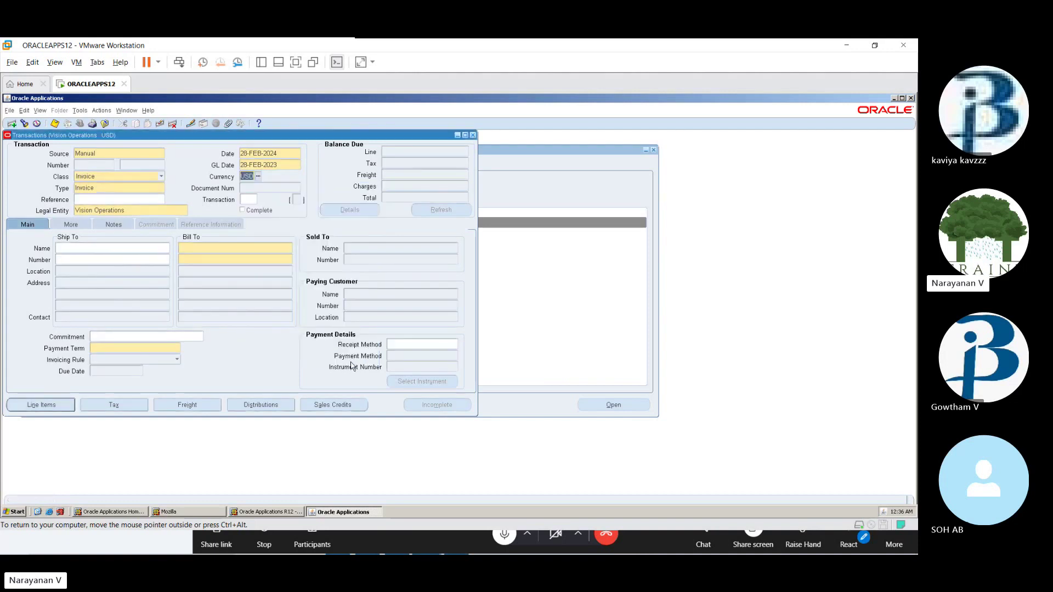
- Keep the transaction class as Invoice, browse the available transaction types and choose the regular Invoice type
left_click(162, 177)
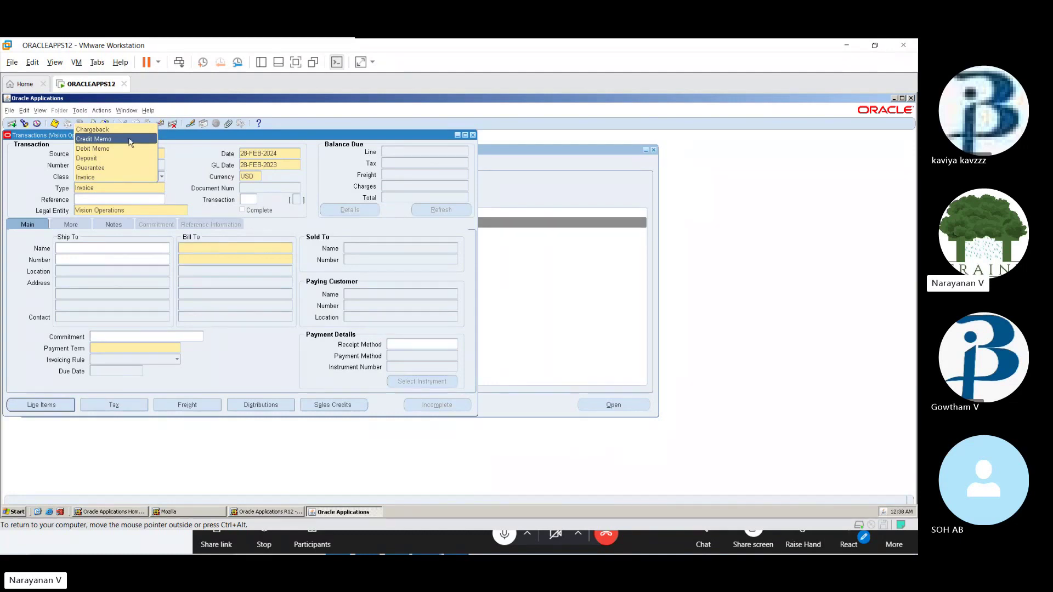
left_click(114, 175)
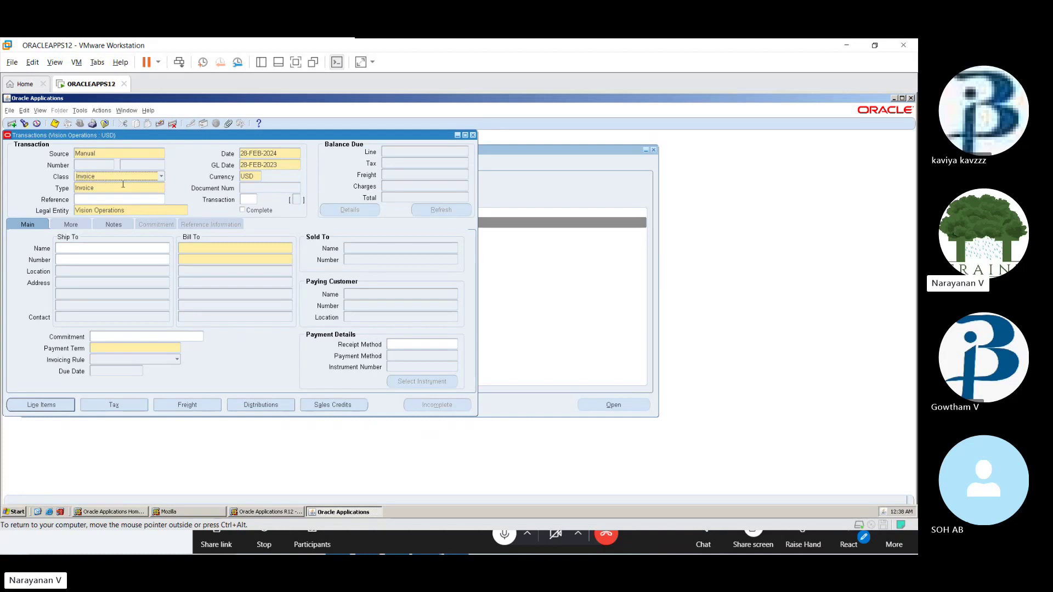
left_click(144, 188)
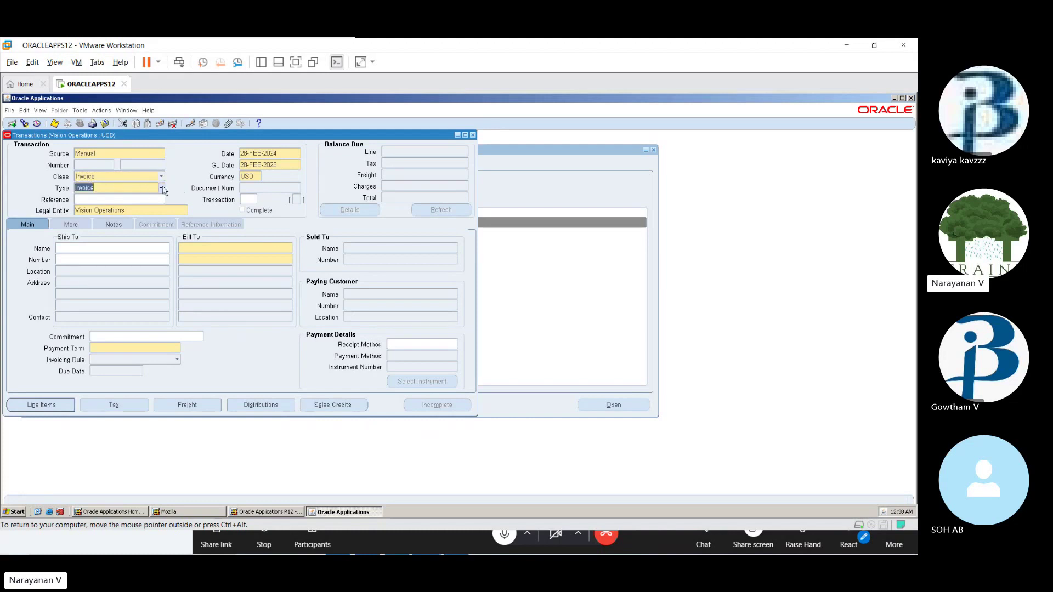
left_click(162, 189)
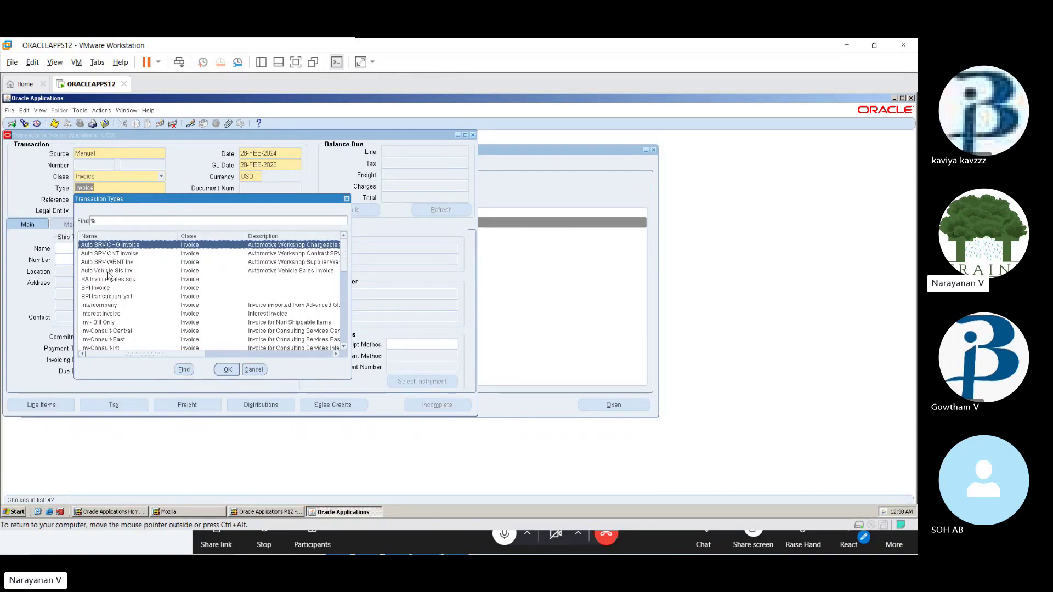
left_click(108, 339)
key("Down")
key("Down")
key("Down")
key("Down")
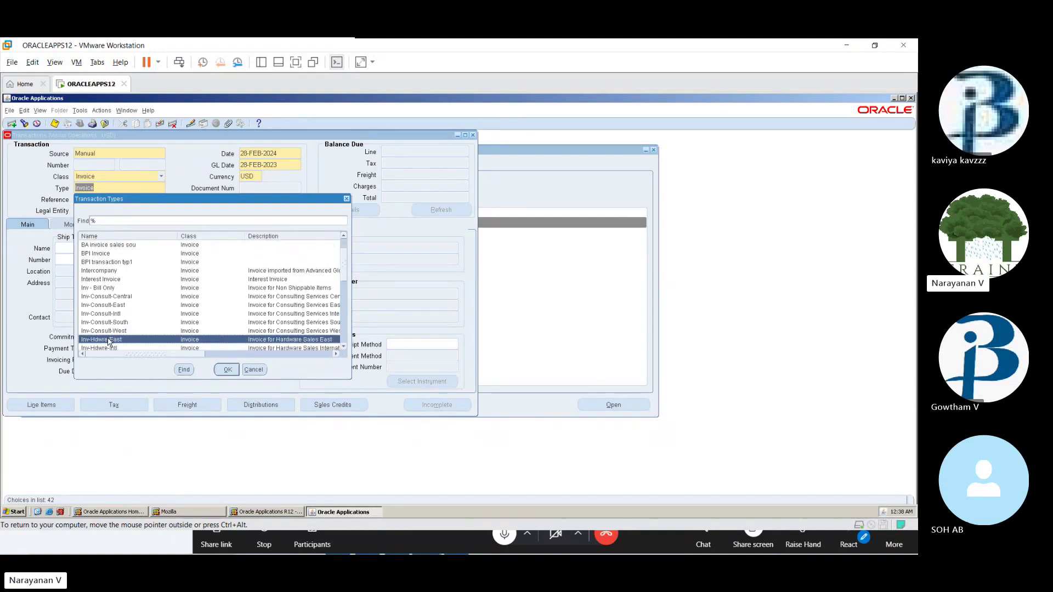
key("Down")
key("Down")
key("Down")
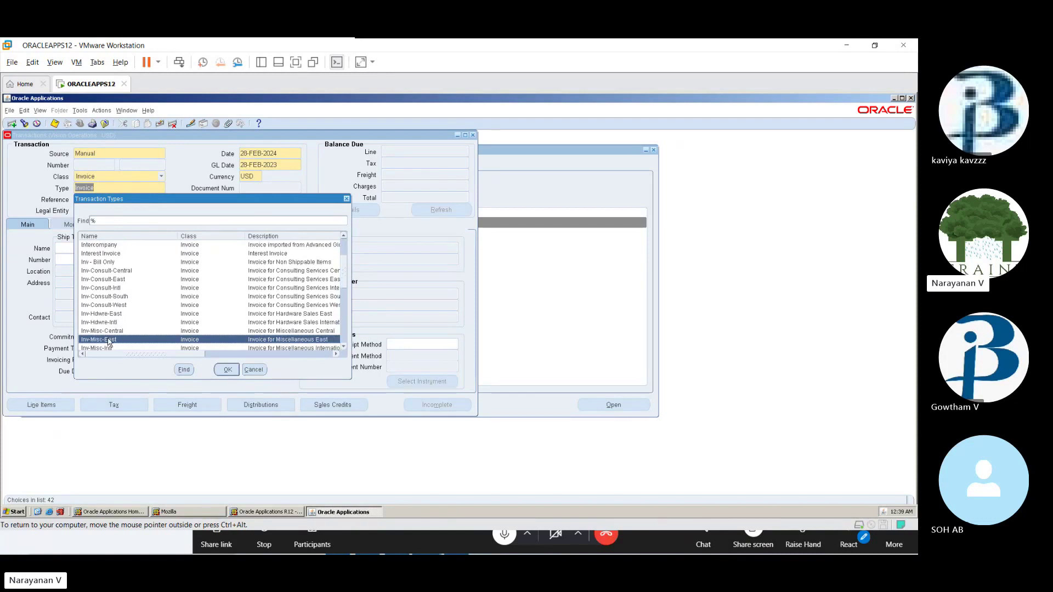
key("Down")
key("Down")
key("Down")
key("Down")
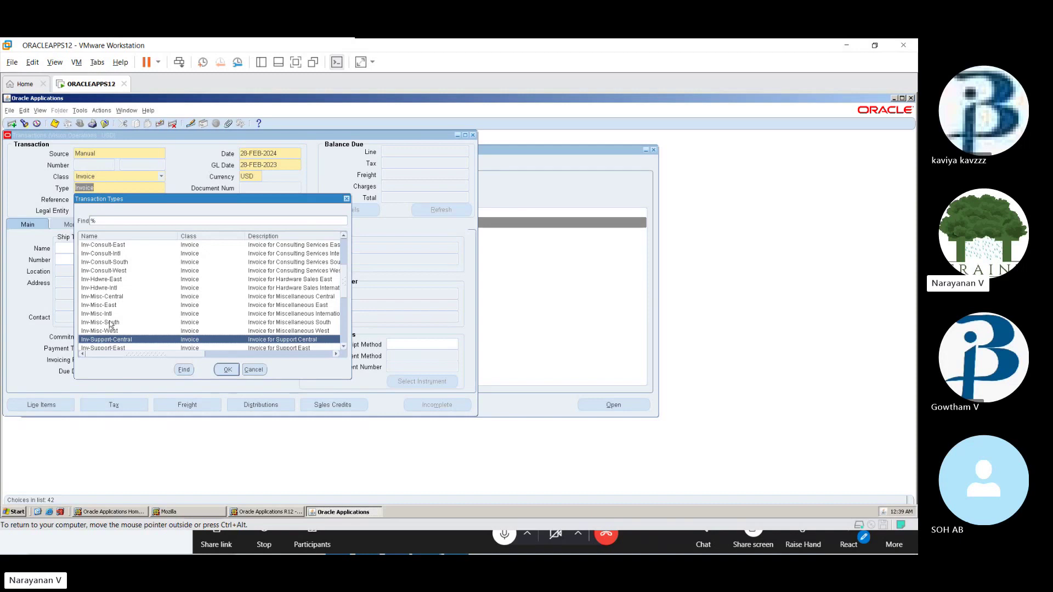
left_click(172, 345)
key("Down")
key("Down")
key("Down")
key("Down")
key("Down")
key("Down")
key("Down")
key("Down")
key("Down")
key("Down")
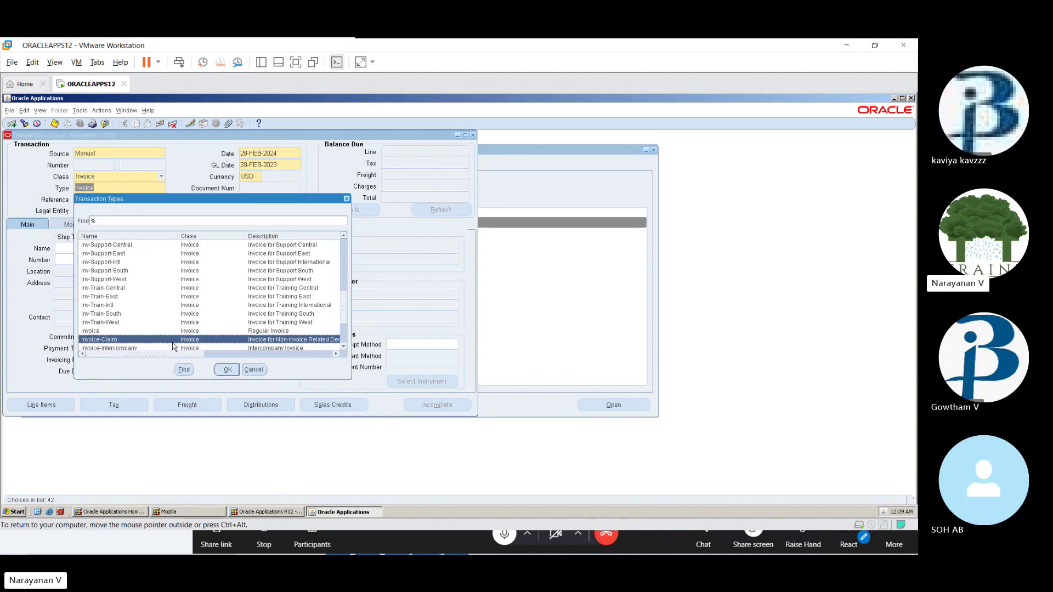
key("Up")
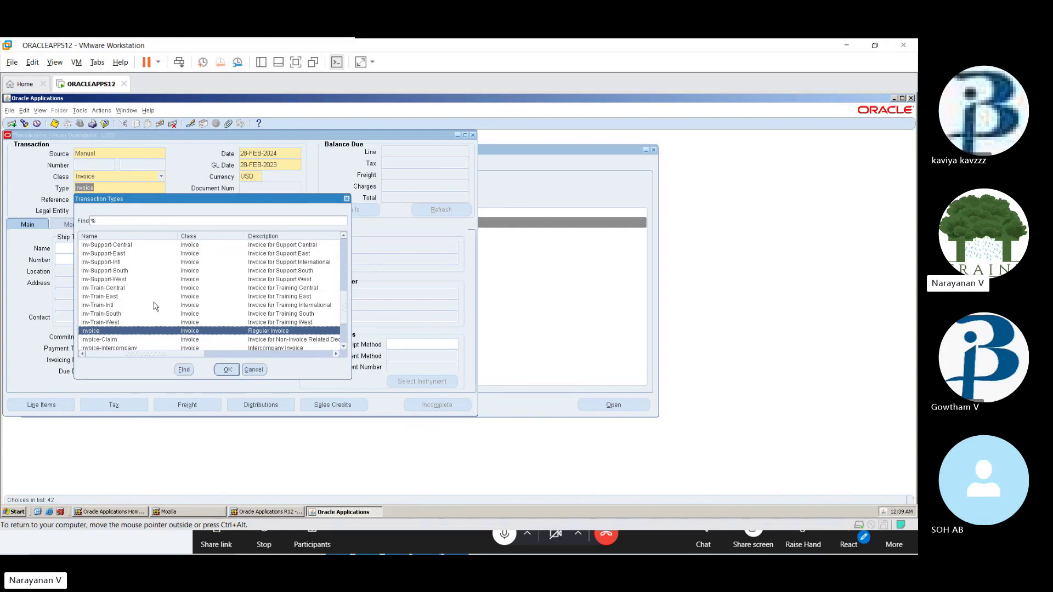
left_click(226, 369)
left_click(144, 200)
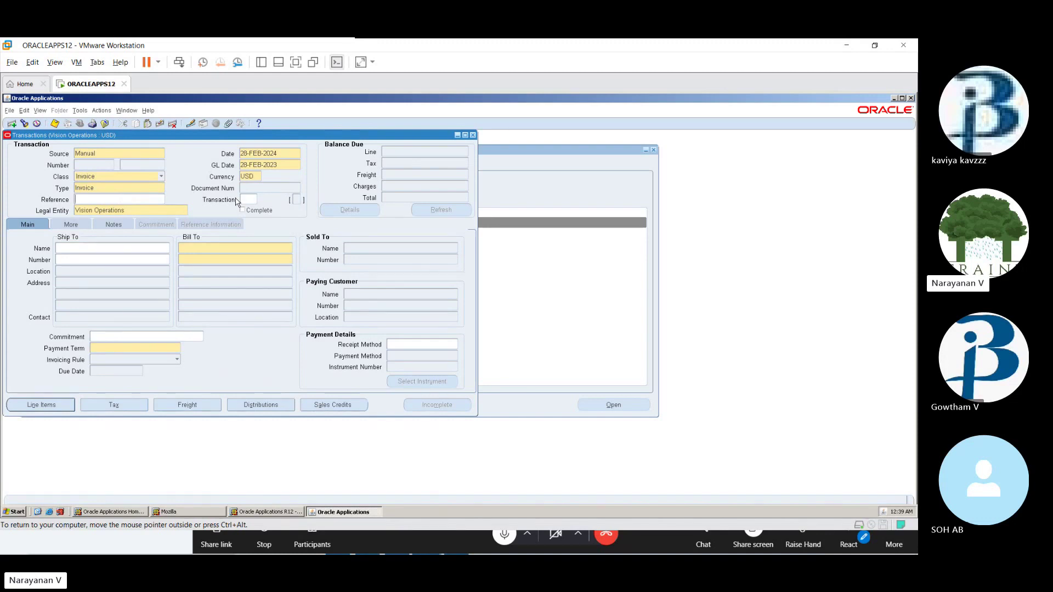
- Find ship-to customers starting with "b" and select the first Bay Circle Systems account
left_click(63, 248)
type("b")
key("Tab")
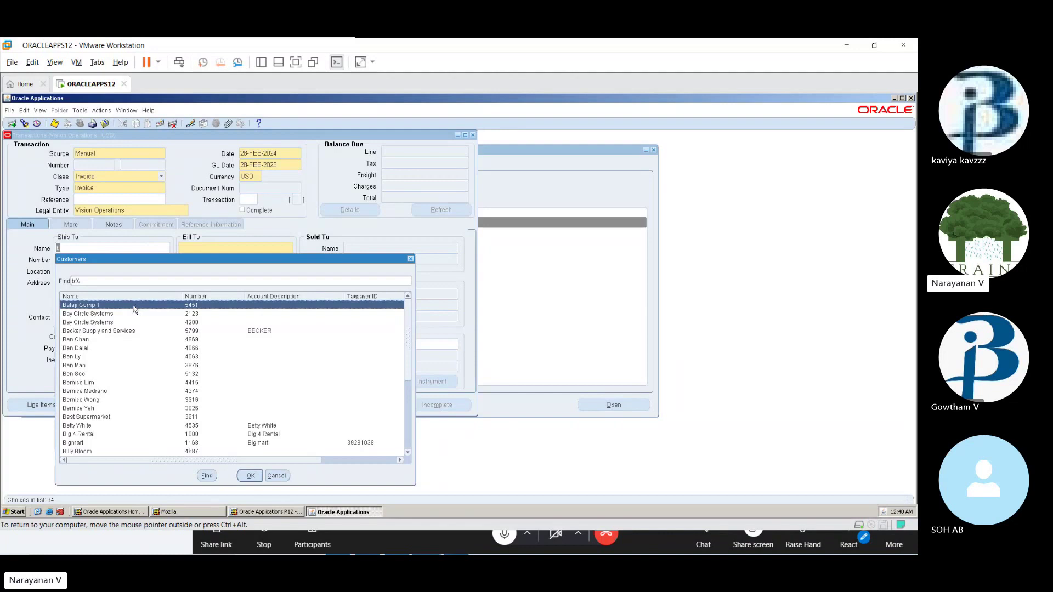
left_click(108, 316)
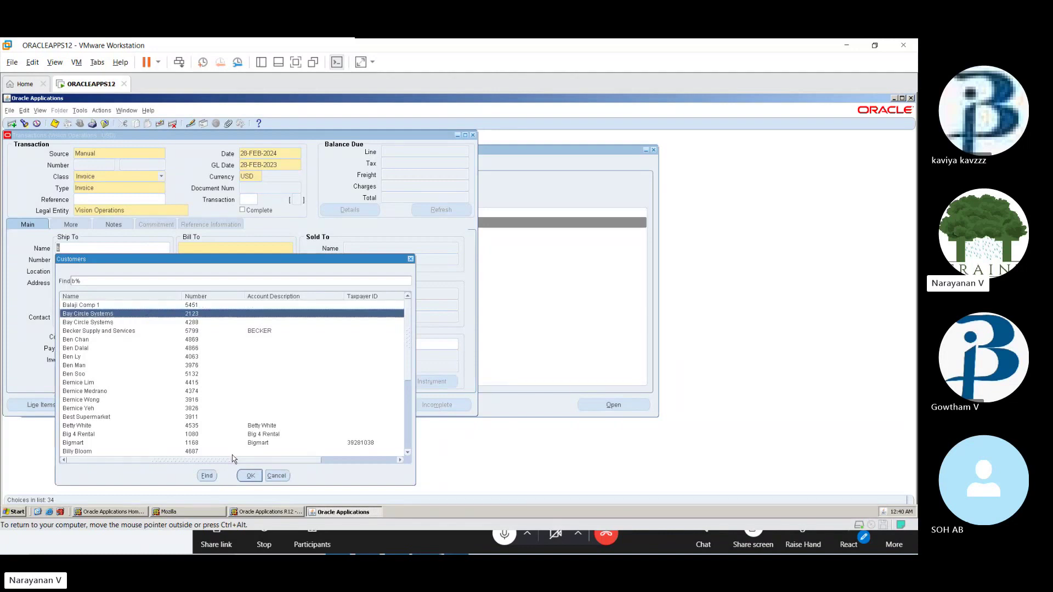
left_click(250, 476)
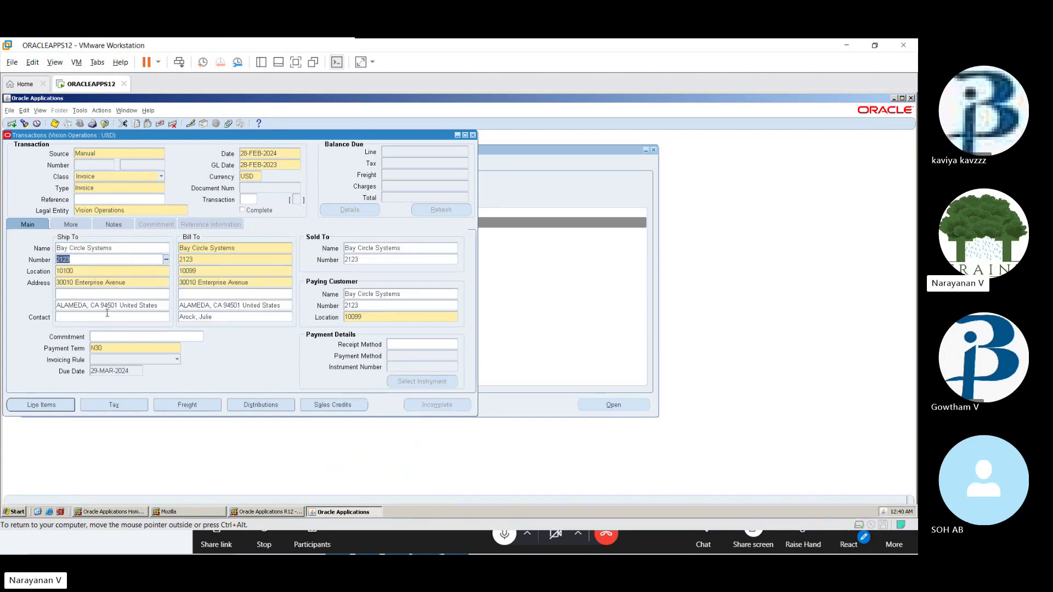
- Look at the customer number lookups for the ship-to and paying customers without choosing another one
left_click(166, 260)
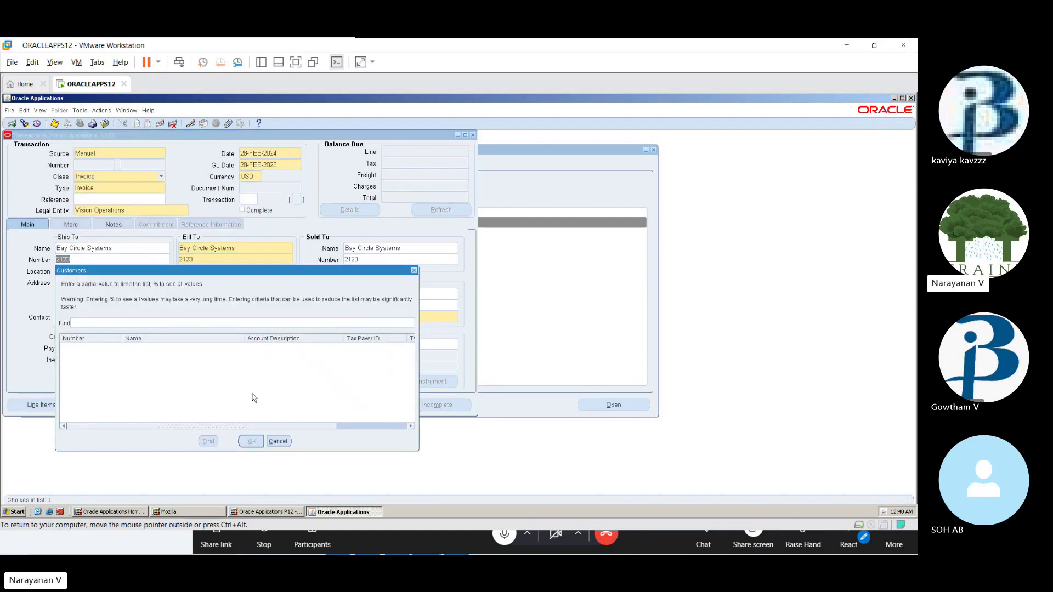
left_click(279, 444)
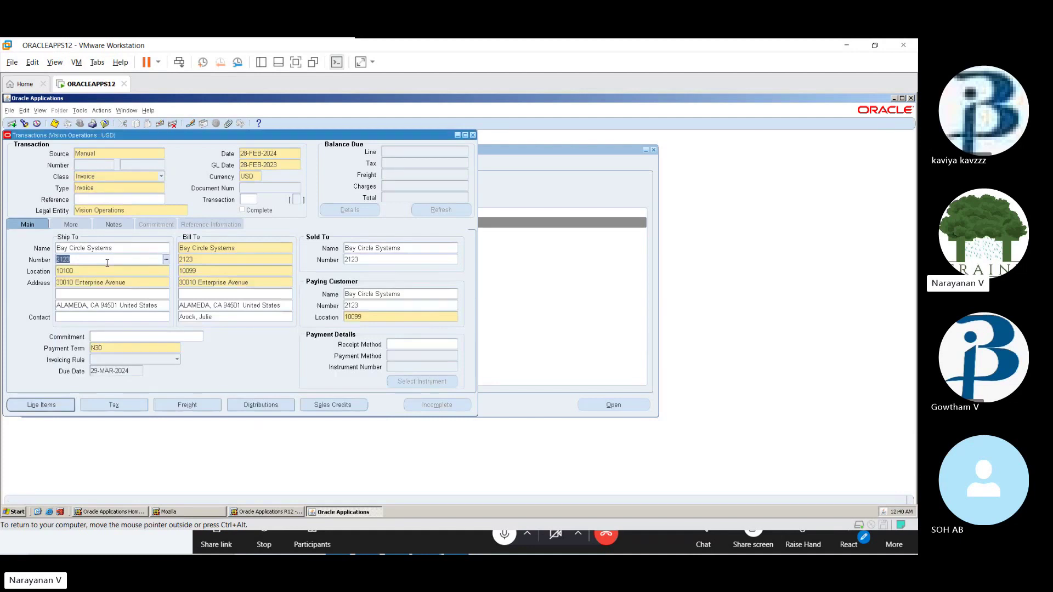
key("Tab")
left_click(380, 304)
left_click(455, 305)
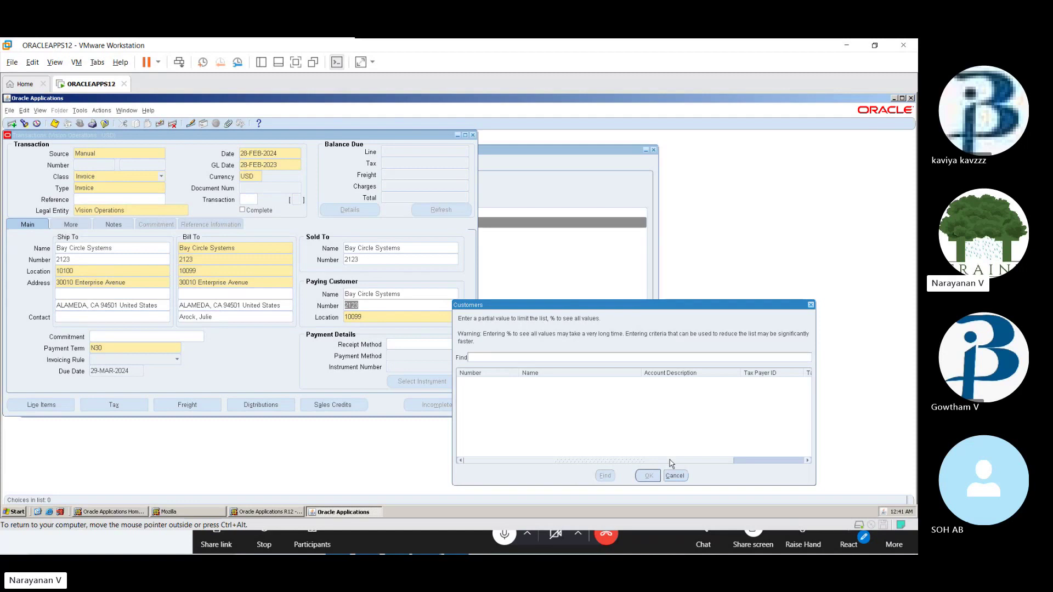
left_click(674, 475)
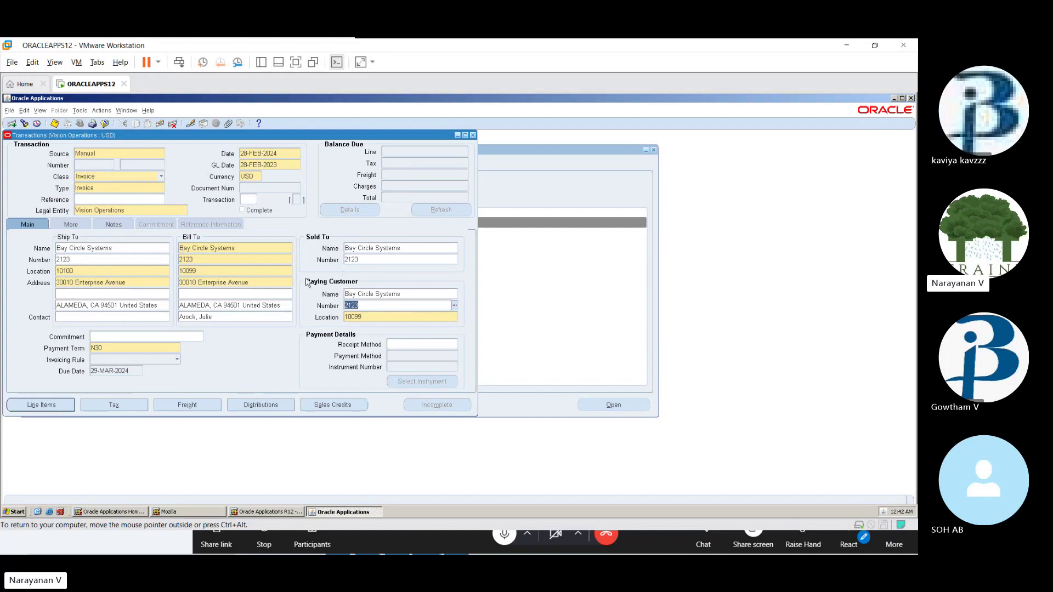
- Set the receipt method in the payment details to Credit Card
left_click(417, 345)
left_click(455, 344)
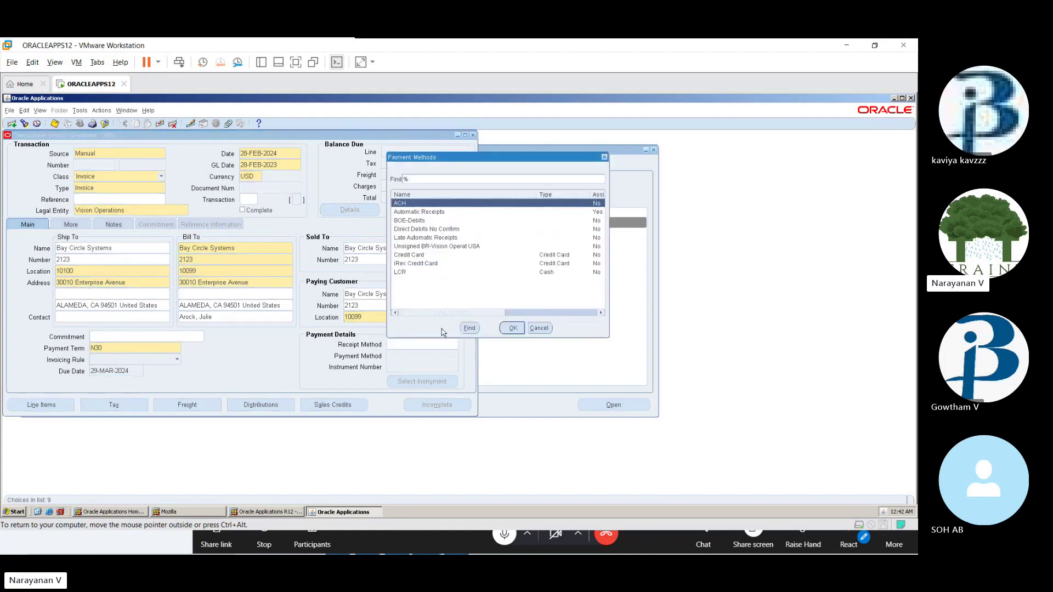
left_click(429, 211)
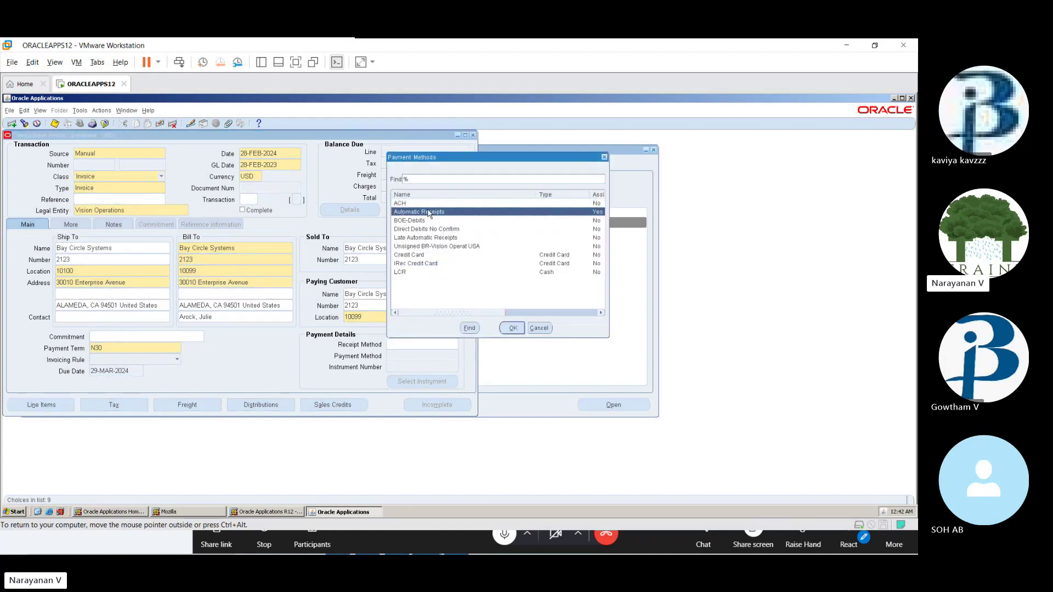
left_click(422, 256)
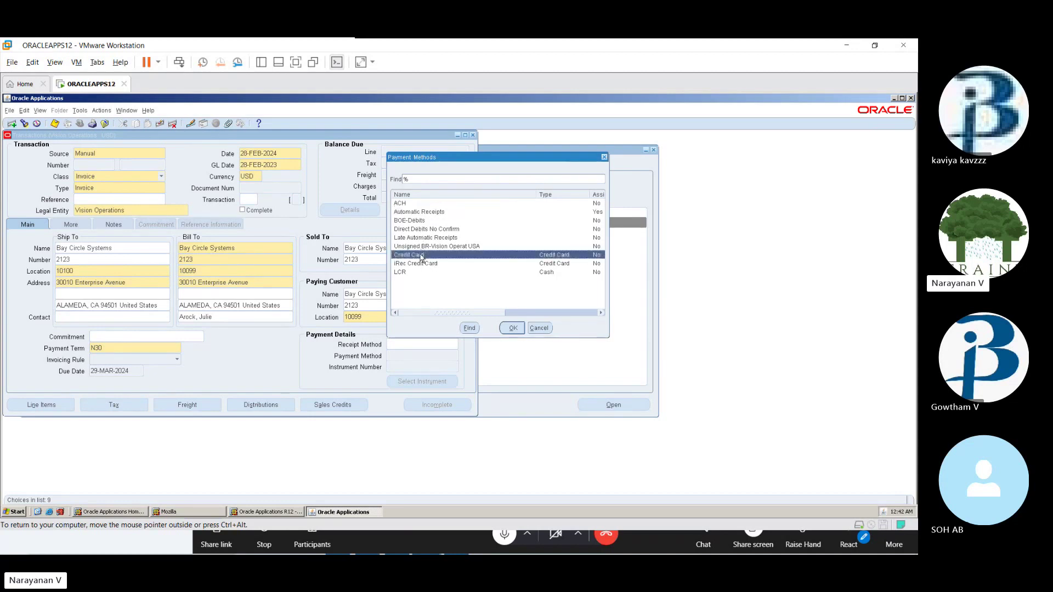
left_click(513, 328)
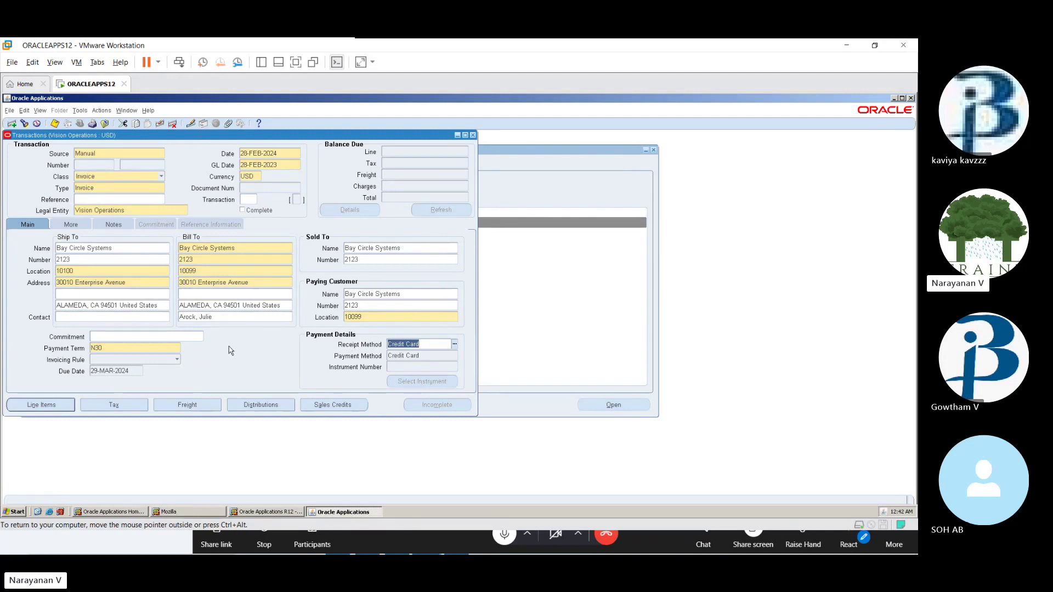
- Open the invoice's line items and choose item 1002, Deluxe Desktop, for line 1 from the items matching 1%
left_click(34, 409)
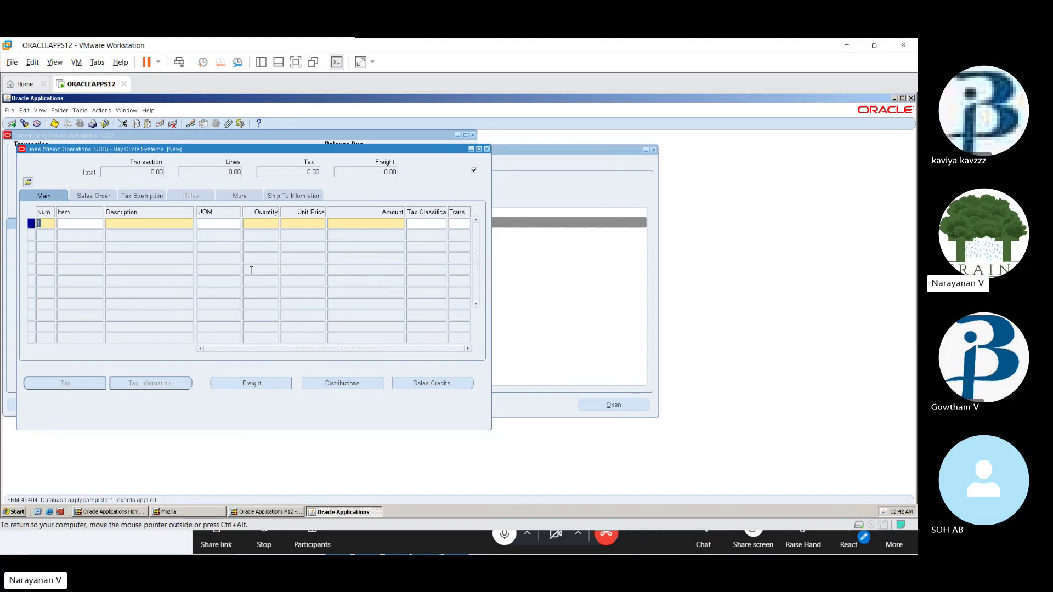
left_click(68, 223)
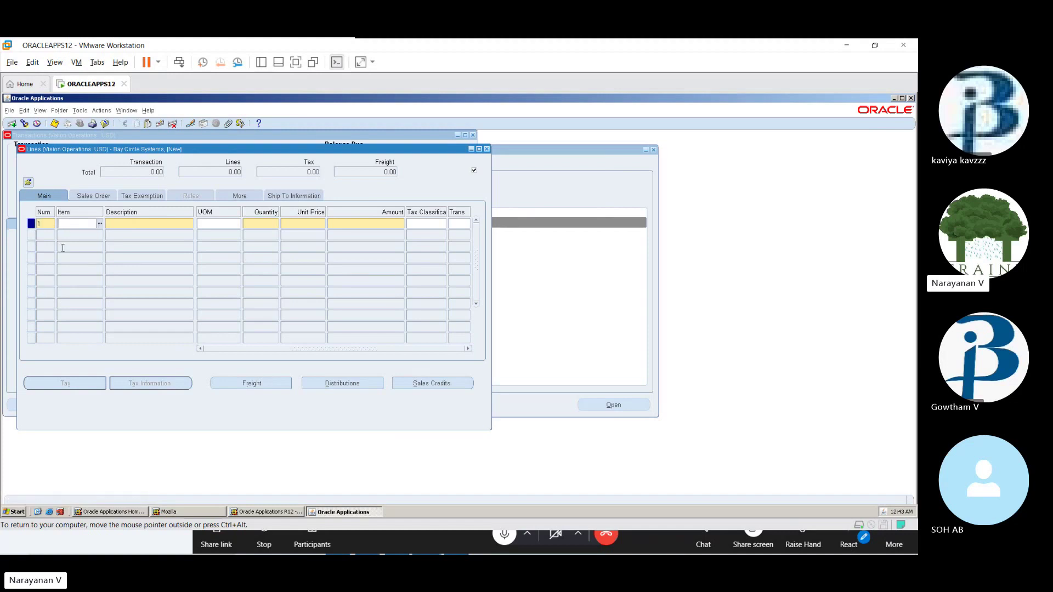
type("1")
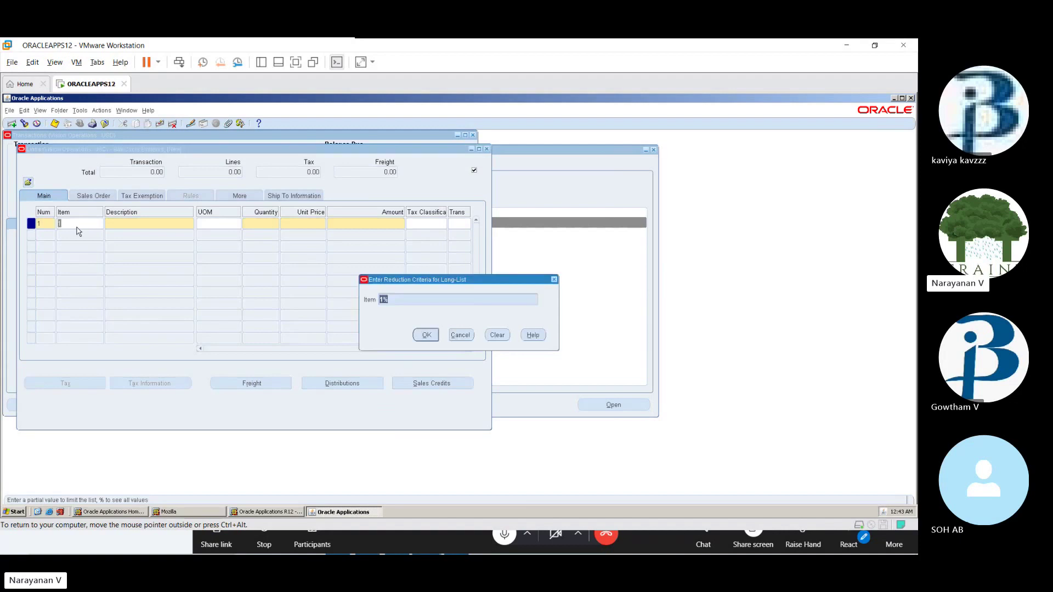
left_click(423, 335)
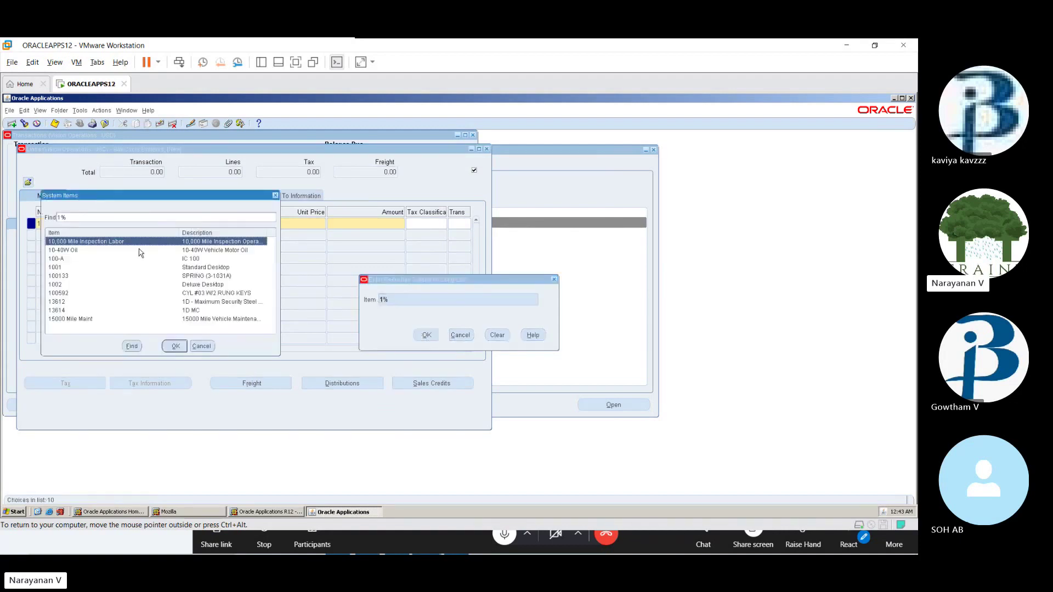
left_click(62, 285)
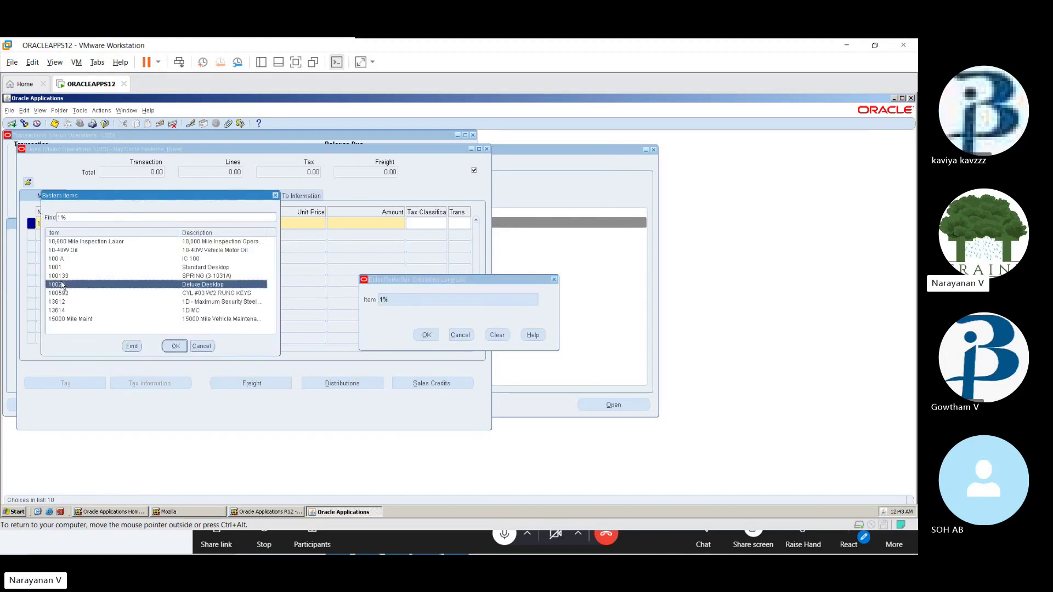
left_click(174, 347)
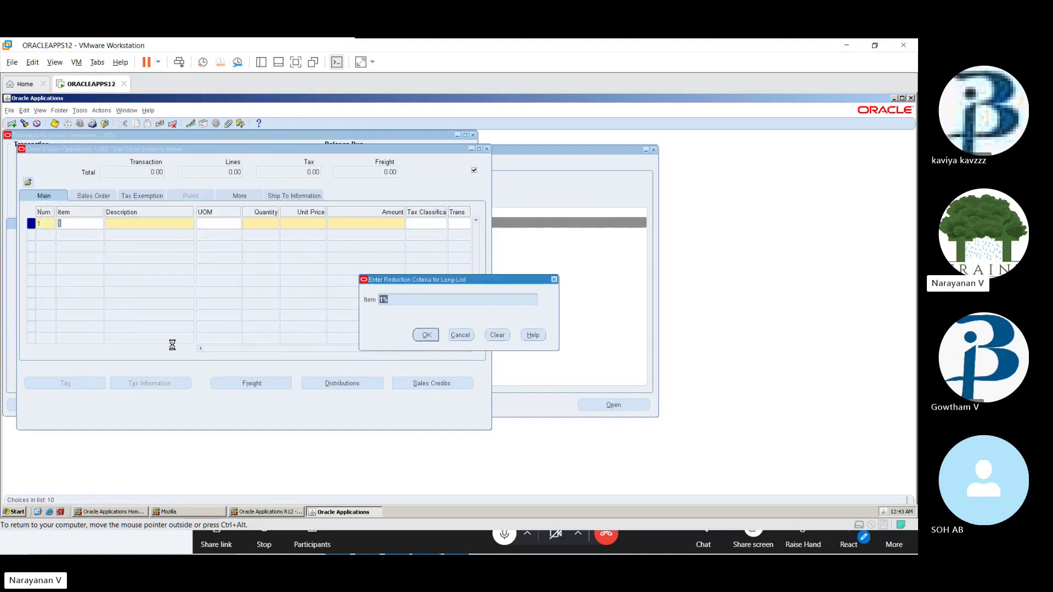
- Browse the units of measure for the Deluxe Desktop line and set its UOM to Bag
left_click(221, 226)
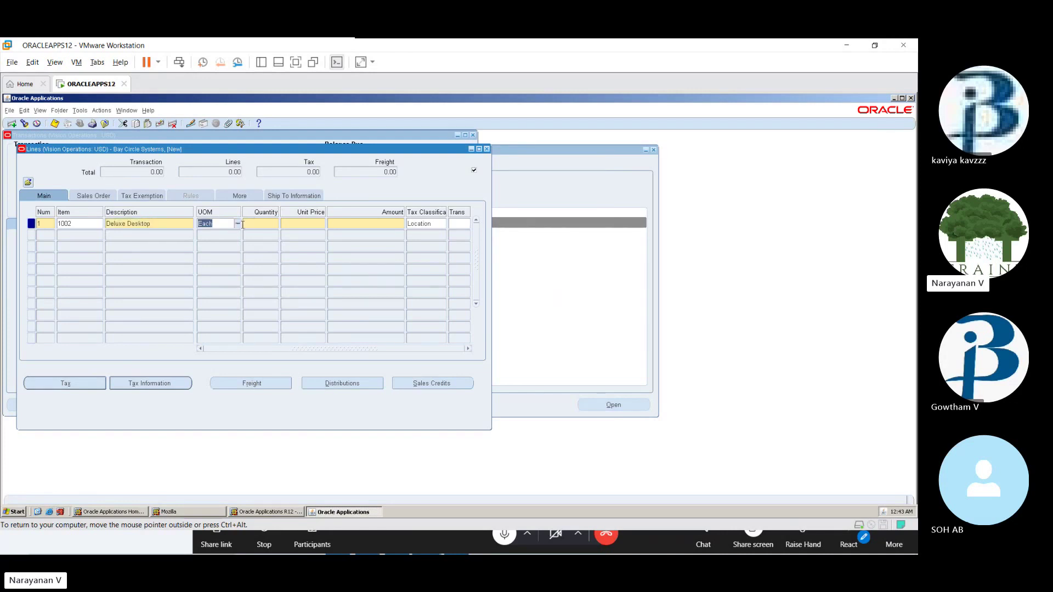
left_click(239, 224)
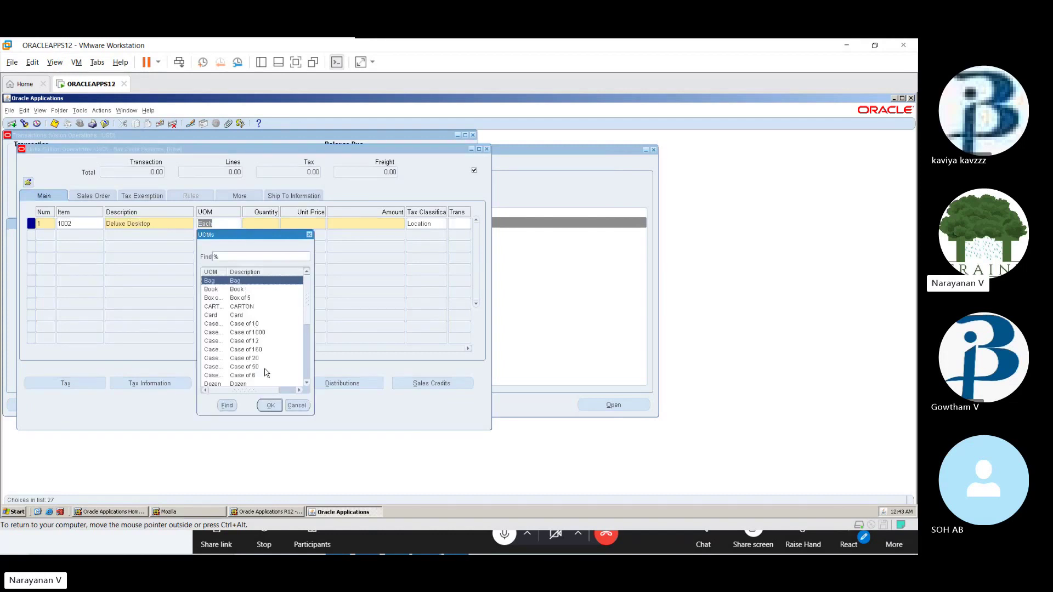
left_click_drag(306, 302, 308, 376)
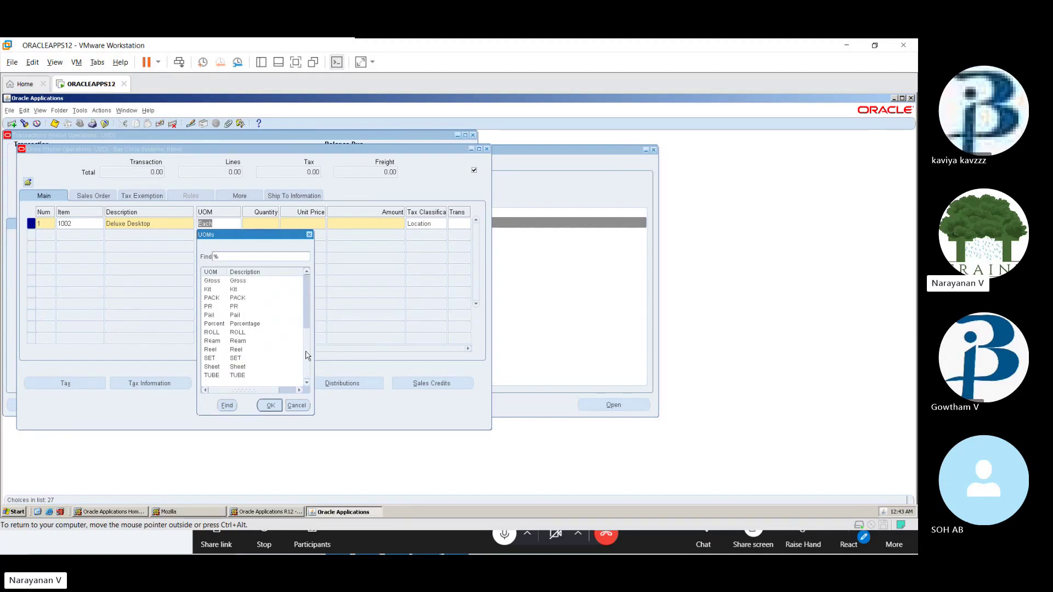
left_click_drag(307, 355, 308, 280)
left_click(270, 405)
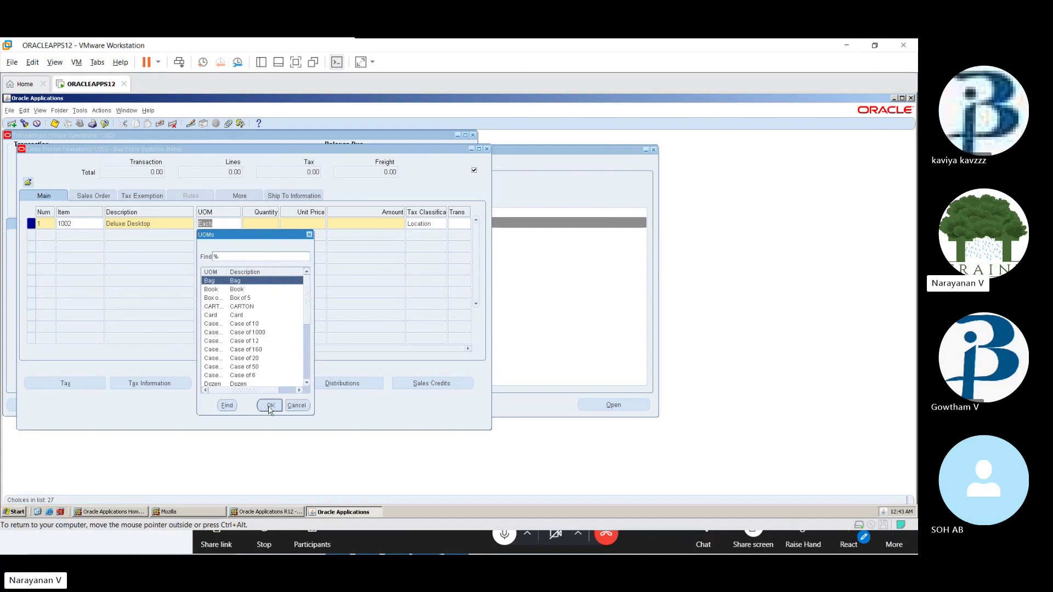
- Give the Deluxe Desktop line a quantity of 2 and a unit price of 100
left_click(259, 222)
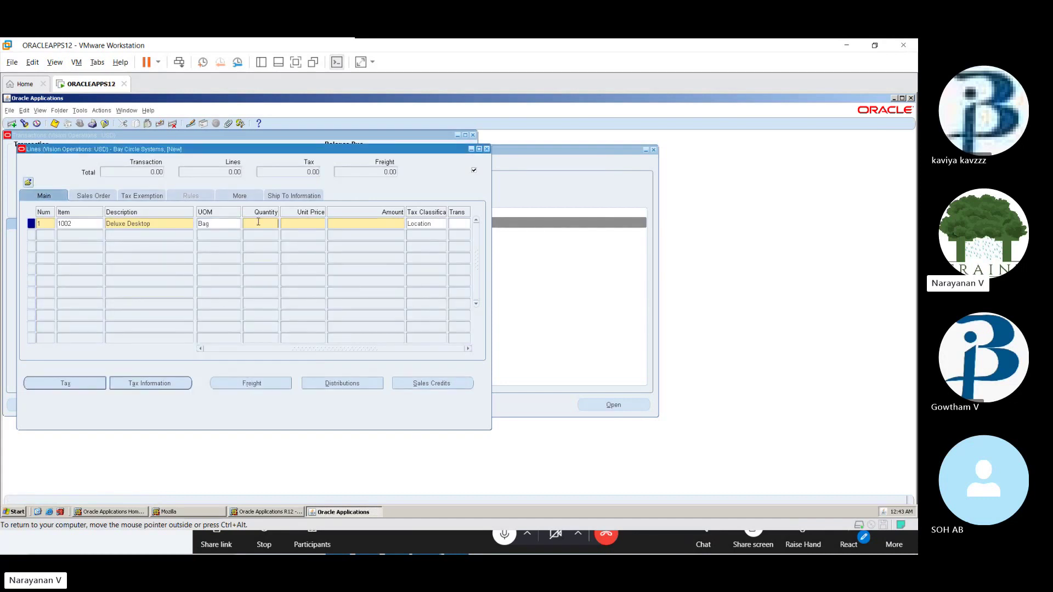
key("Tab")
double_click(265, 220)
type("2")
left_click(303, 224)
type("100")
key("Tab")
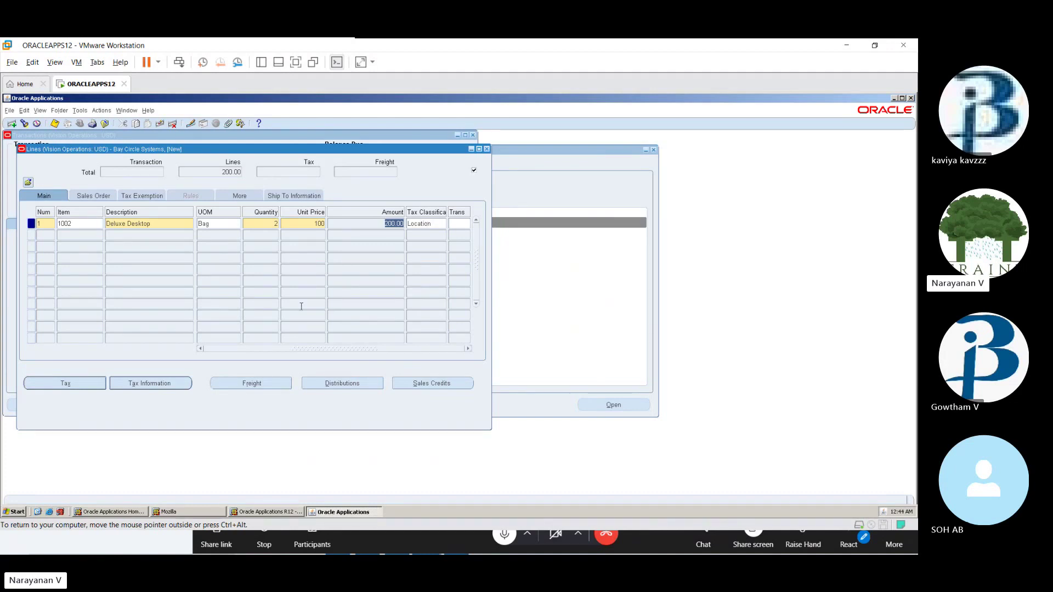
- Start a second invoice line and try item 1003 for it
key("Down")
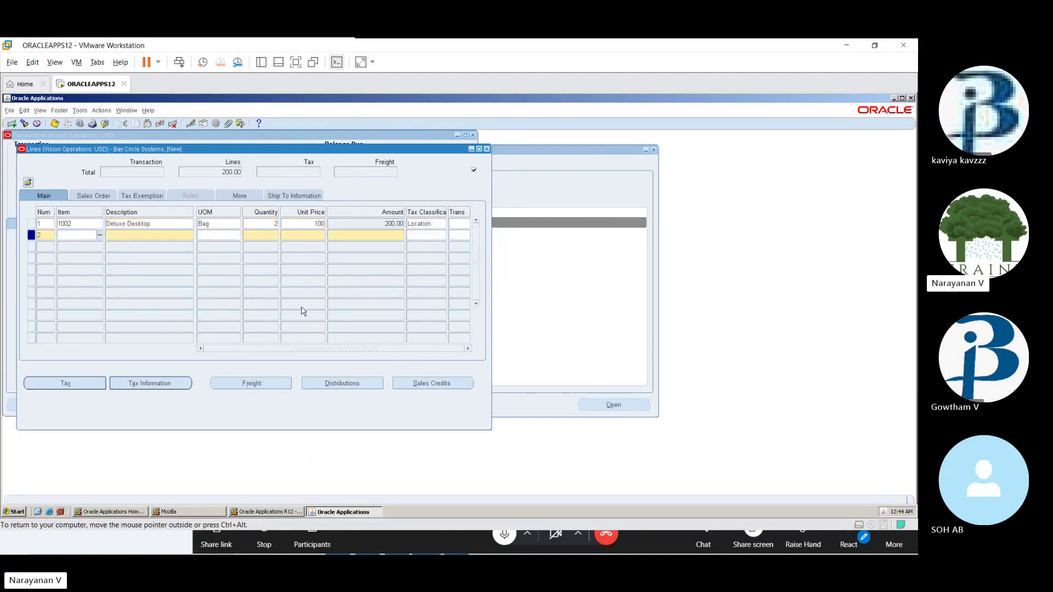
type("1003")
key("Tab")
key("Return")
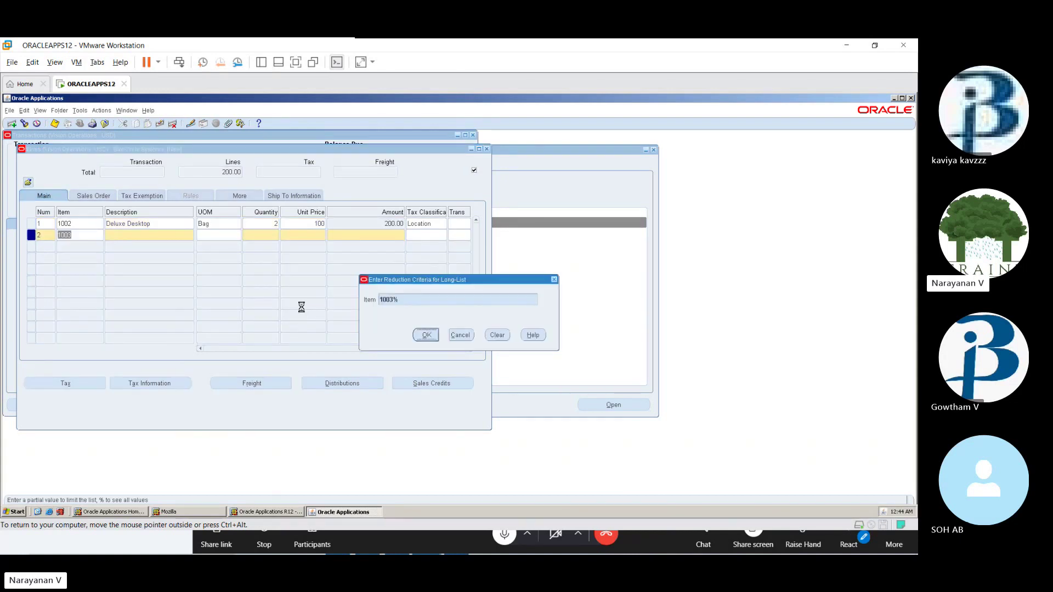
left_click(461, 334)
left_click(461, 335)
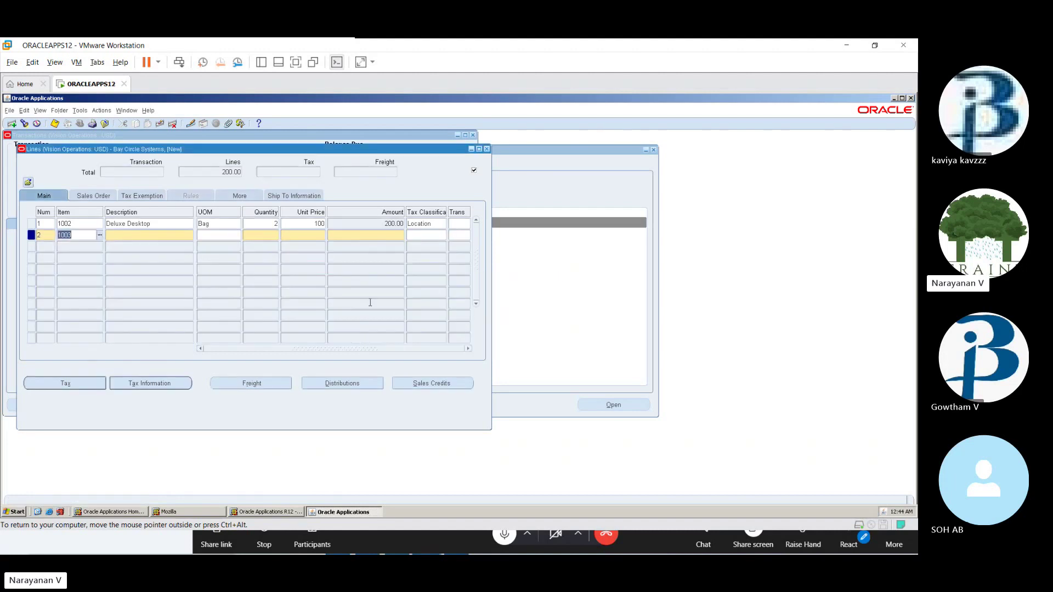
- Choose item 1001, Standard Desktop, for line 2 from the items matching 10% and set its unit price to 50
left_click(89, 233)
key("BackSpace")
key("BackSpace")
key("Tab")
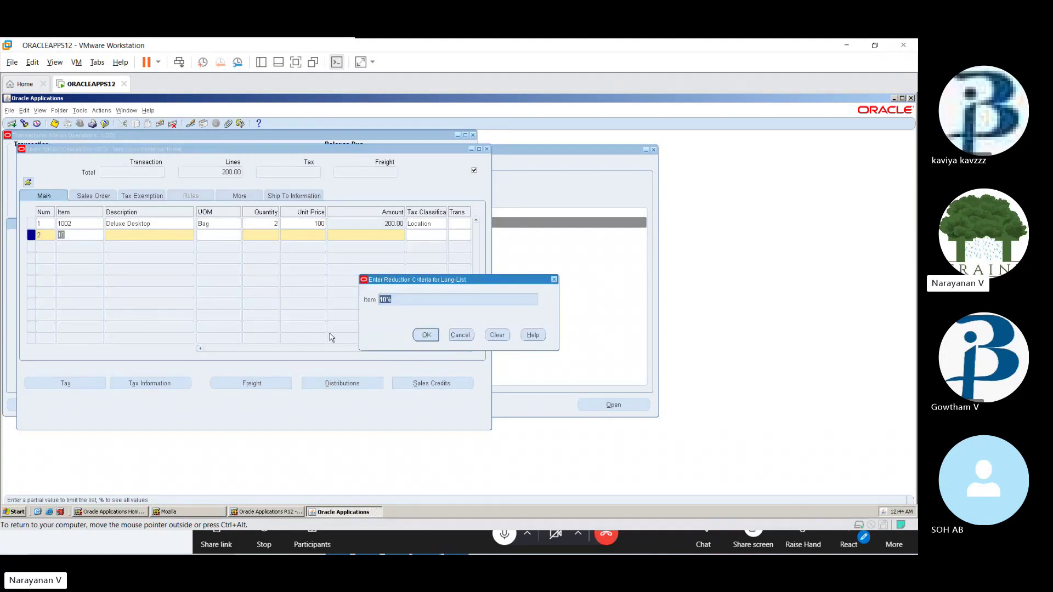
key("Return")
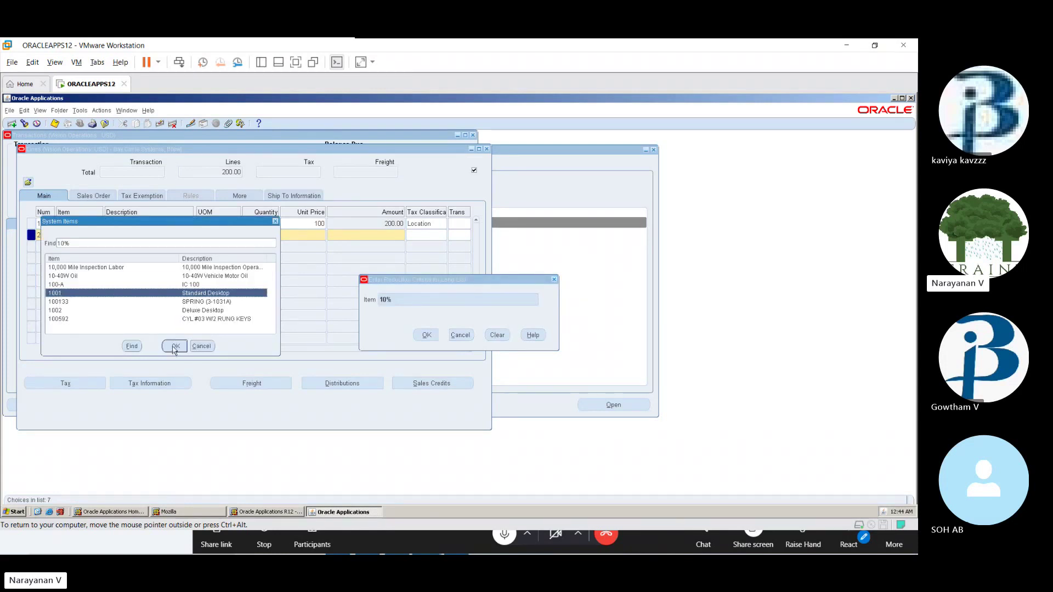
left_click(174, 347)
type("50")
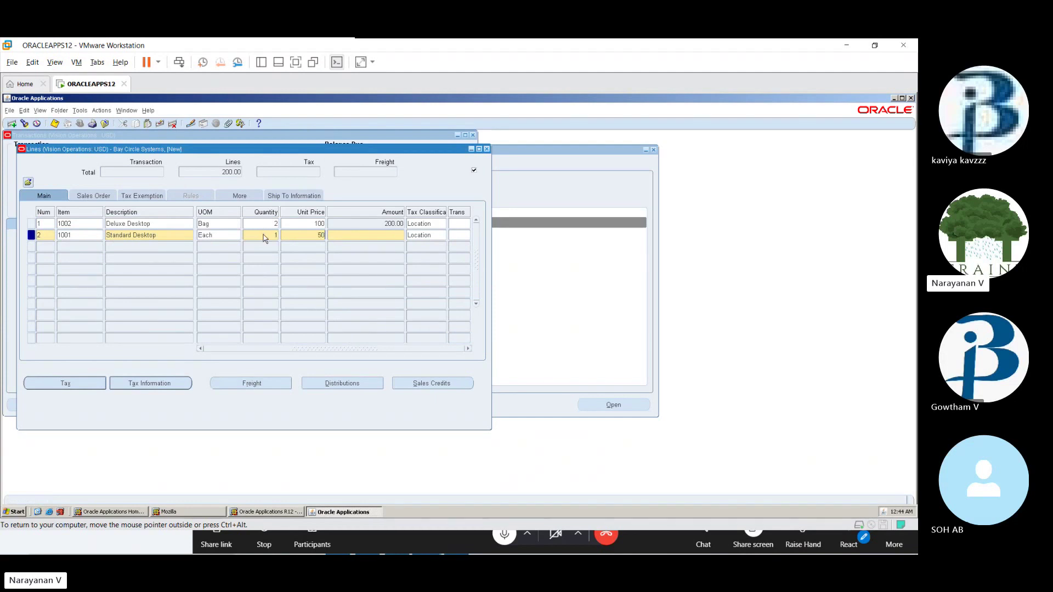
key("Tab")
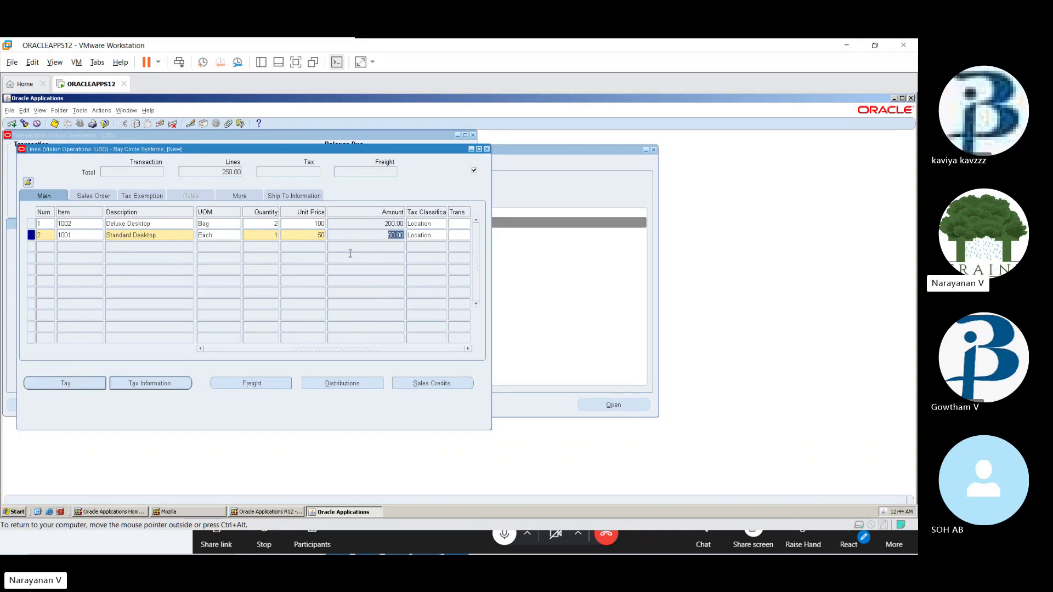
- Enter the Deluxe Desktop line's sales order number, with order line 1 and date 28-FEB-2024
left_click(112, 199)
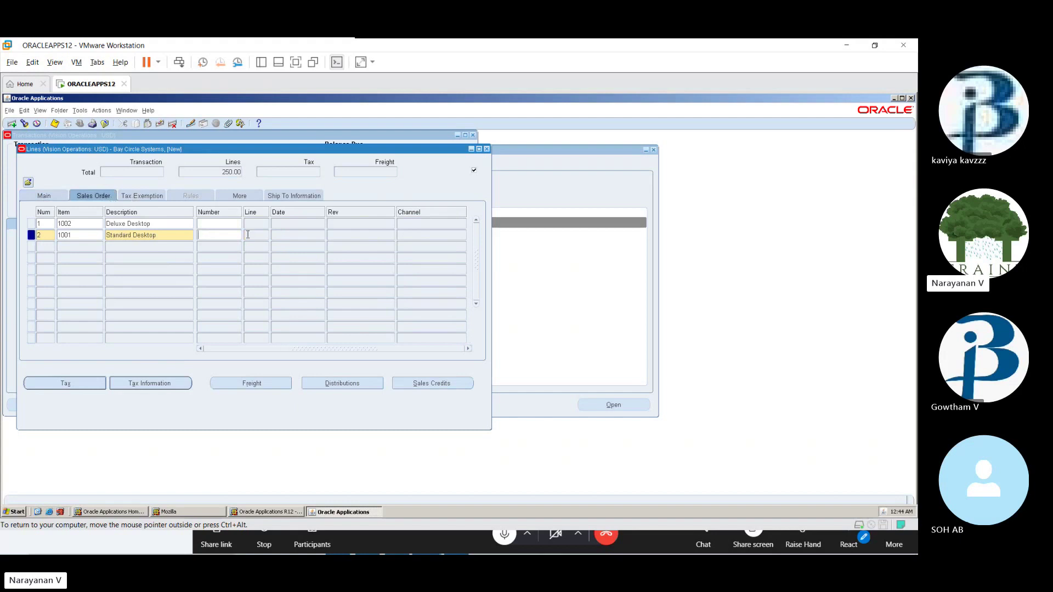
left_click(209, 223)
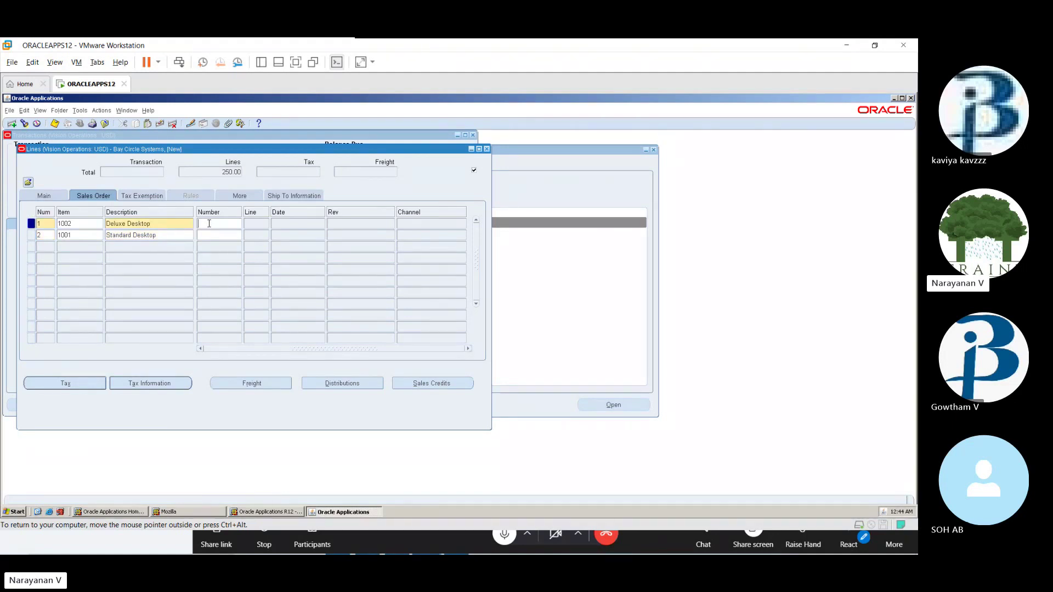
type("12345")
key("Tab")
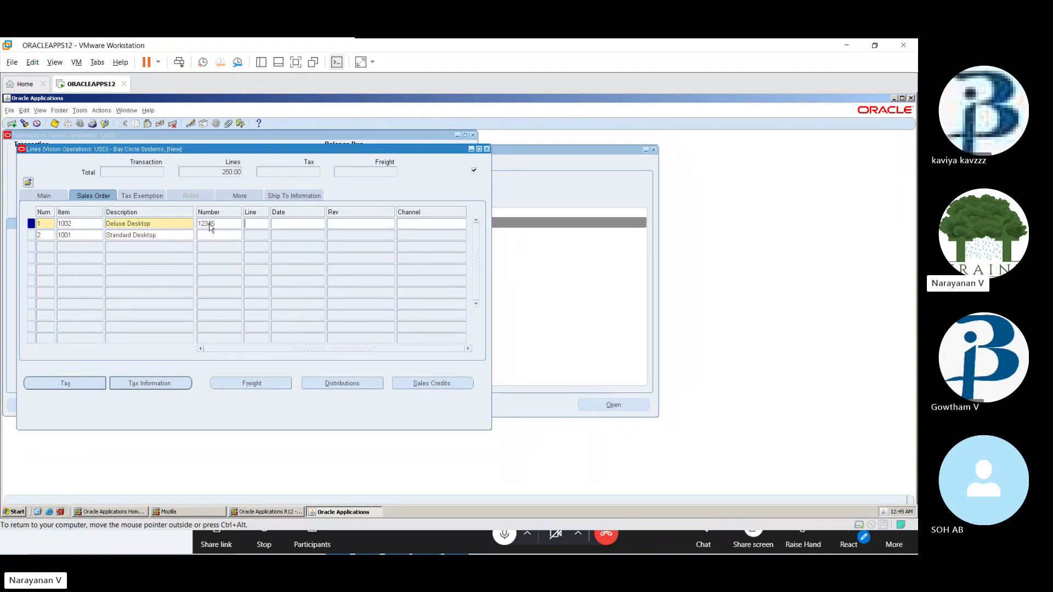
type("1")
key("Tab")
left_click(321, 225)
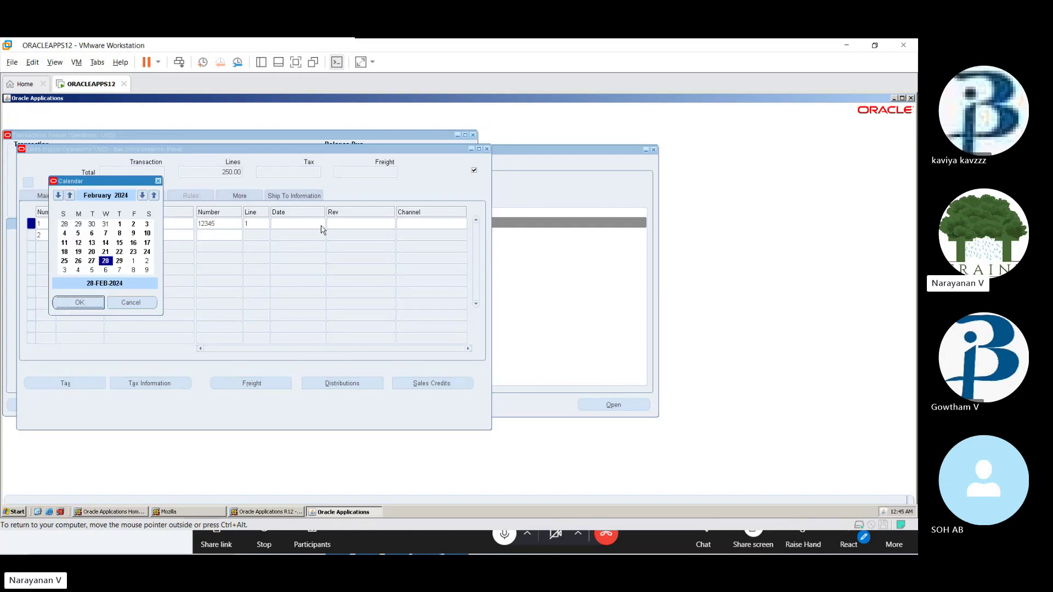
left_click(79, 302)
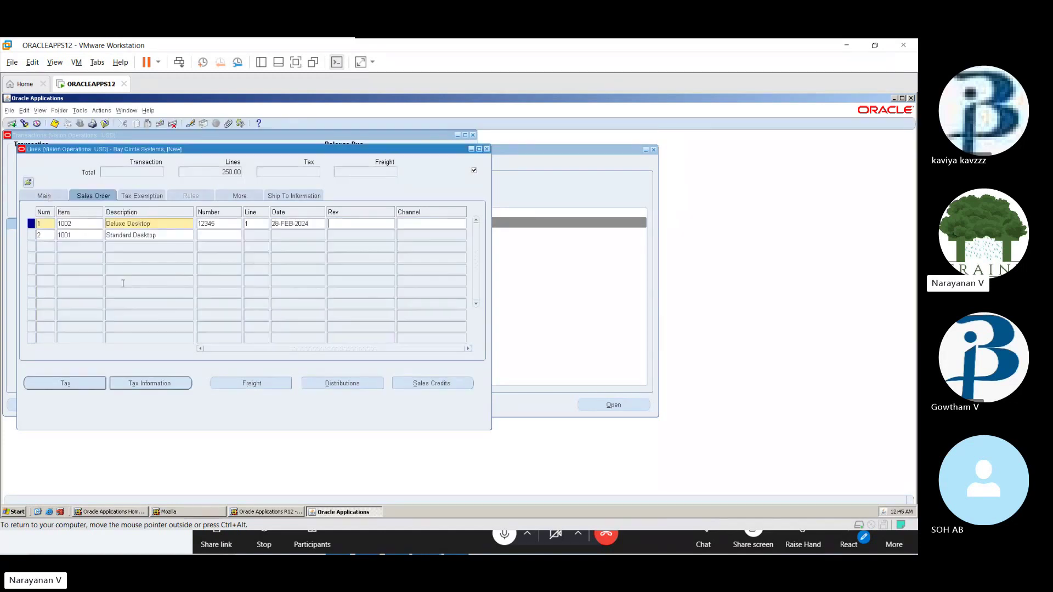
- Enter the Standard Desktop line's sales order number, order line 1 and date 28-FEB-2024, and save the invoice lines
left_click(224, 237)
type("12345")
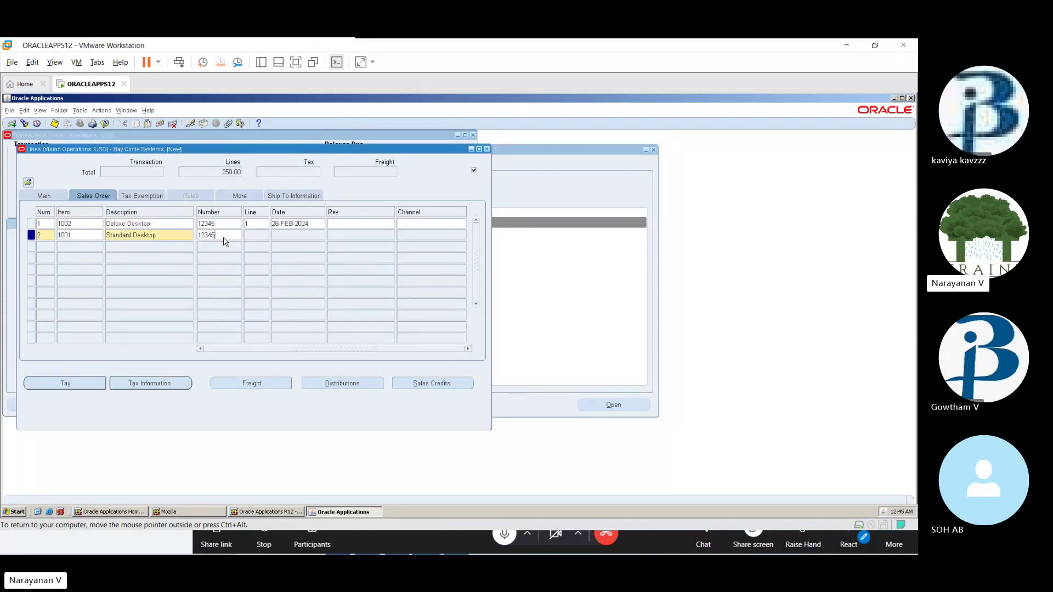
key("Tab")
type("1")
left_click(292, 235)
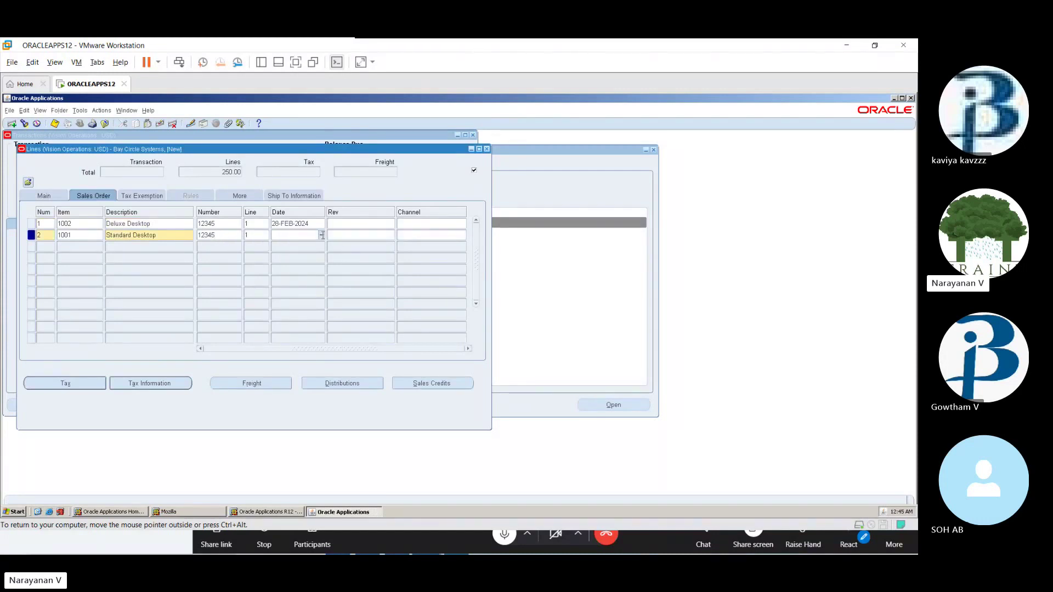
left_click(322, 235)
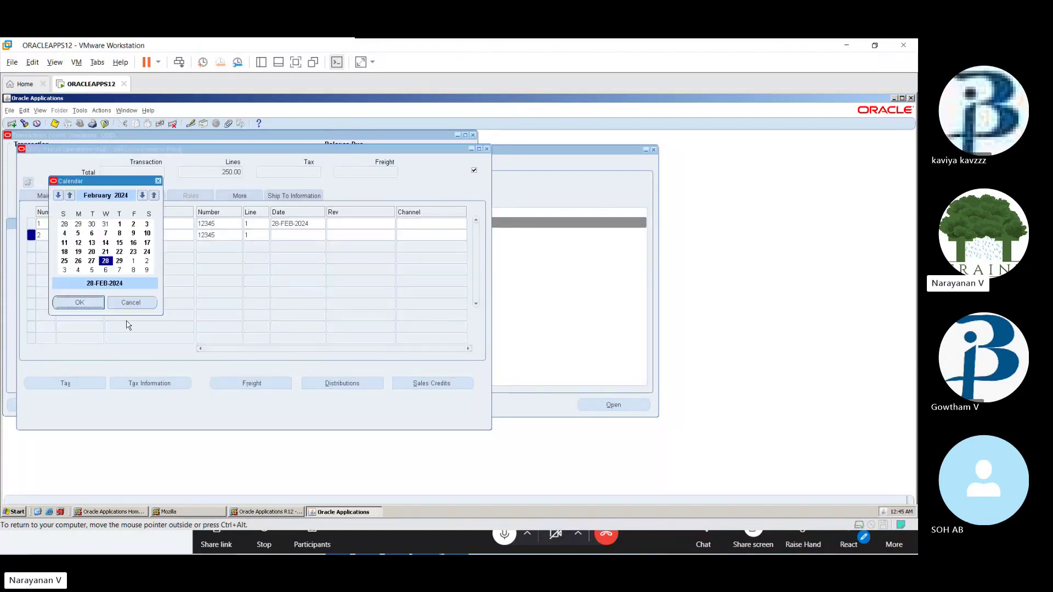
left_click(80, 302)
key("Tab")
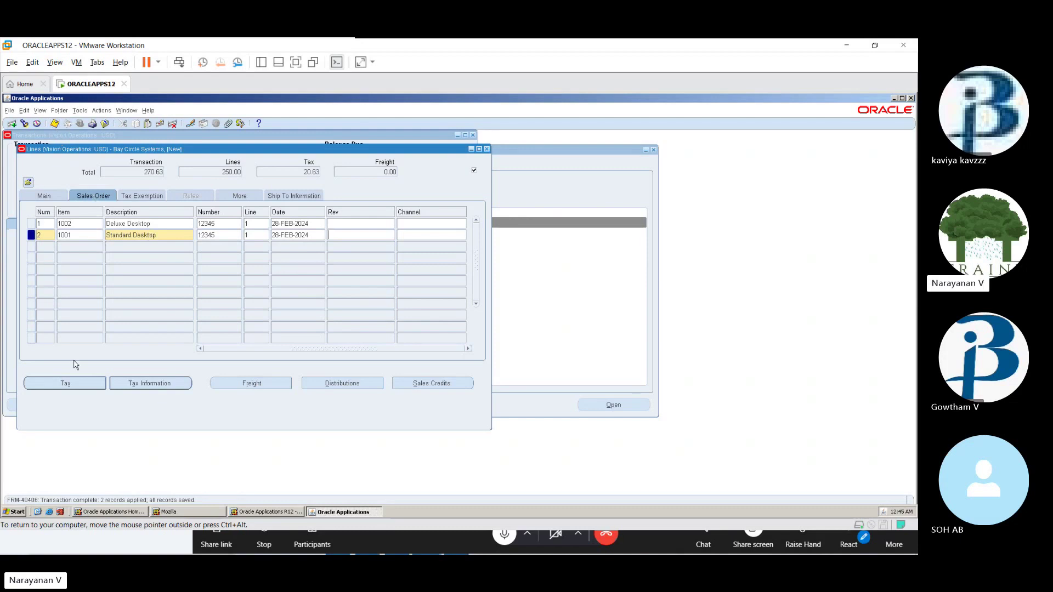
- Review the Standard Desktop line's detail tax, the lines' exemption, sales order and ship-to information, and the additional tax determining factors
left_click(76, 384)
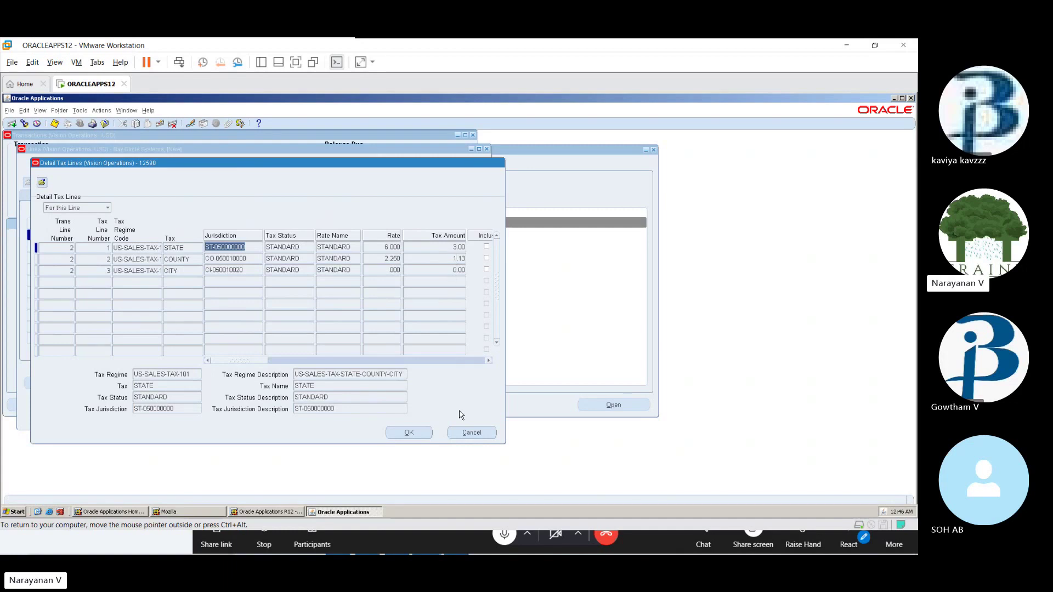
left_click(410, 434)
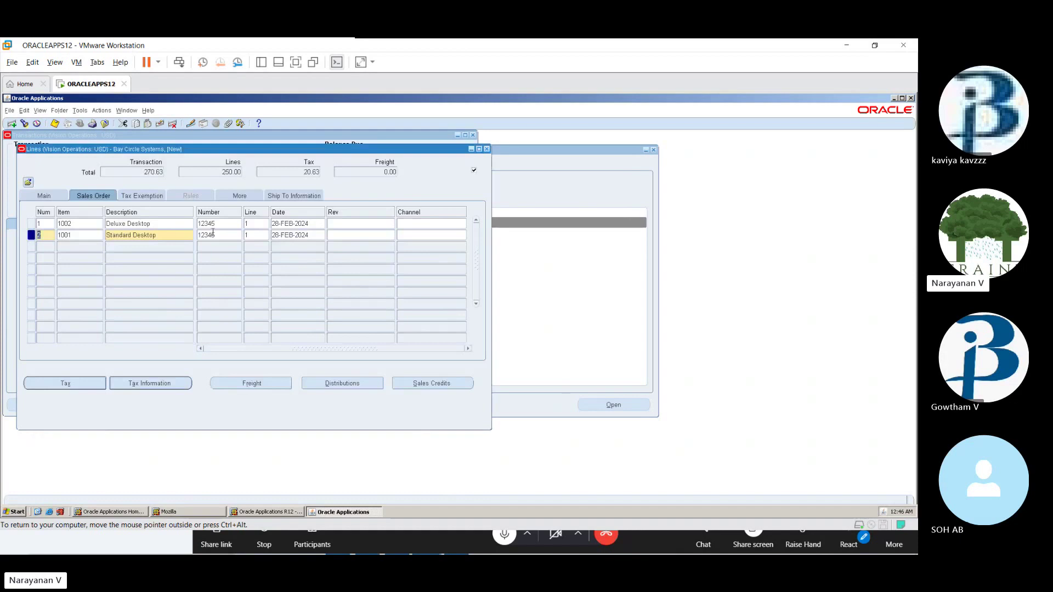
left_click(157, 197)
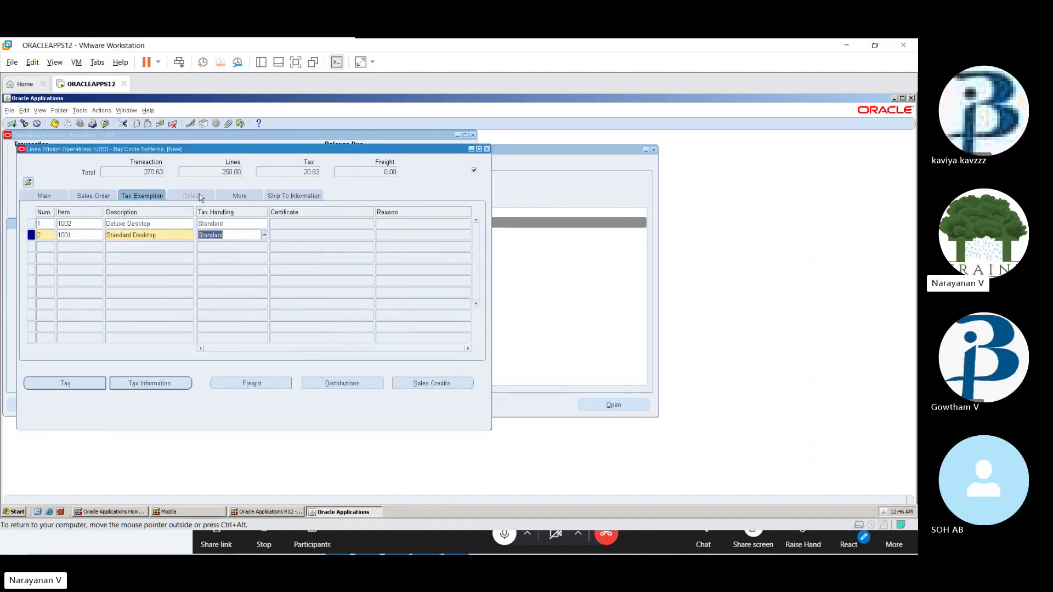
left_click(94, 198)
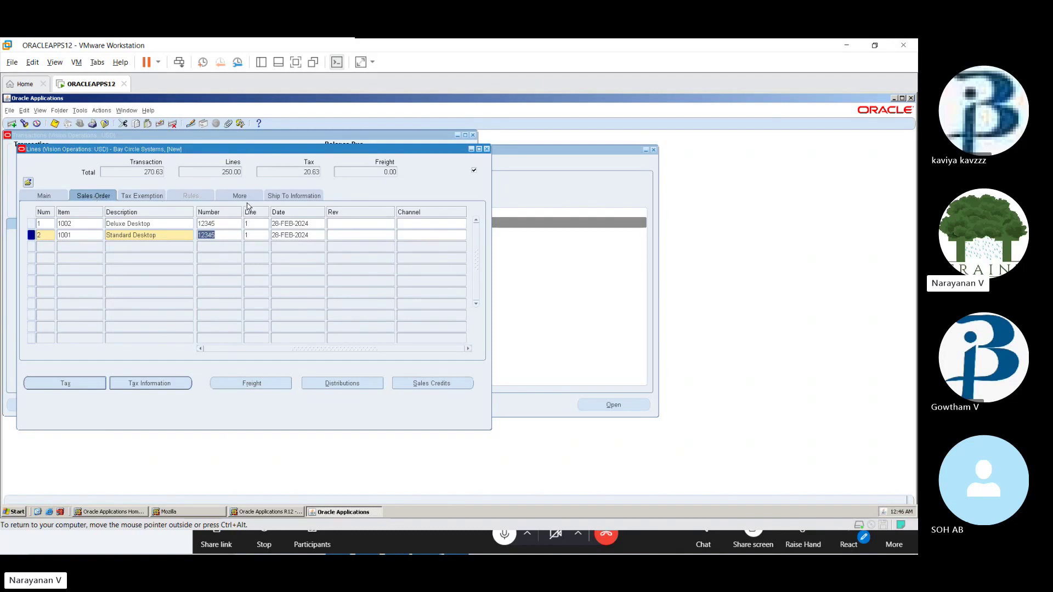
left_click(280, 199)
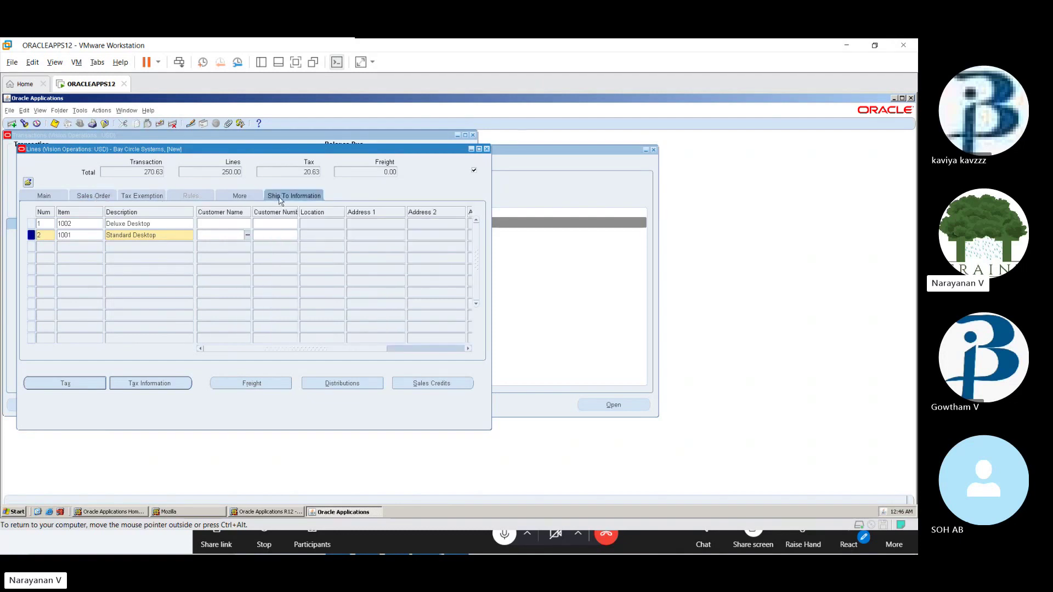
left_click(59, 197)
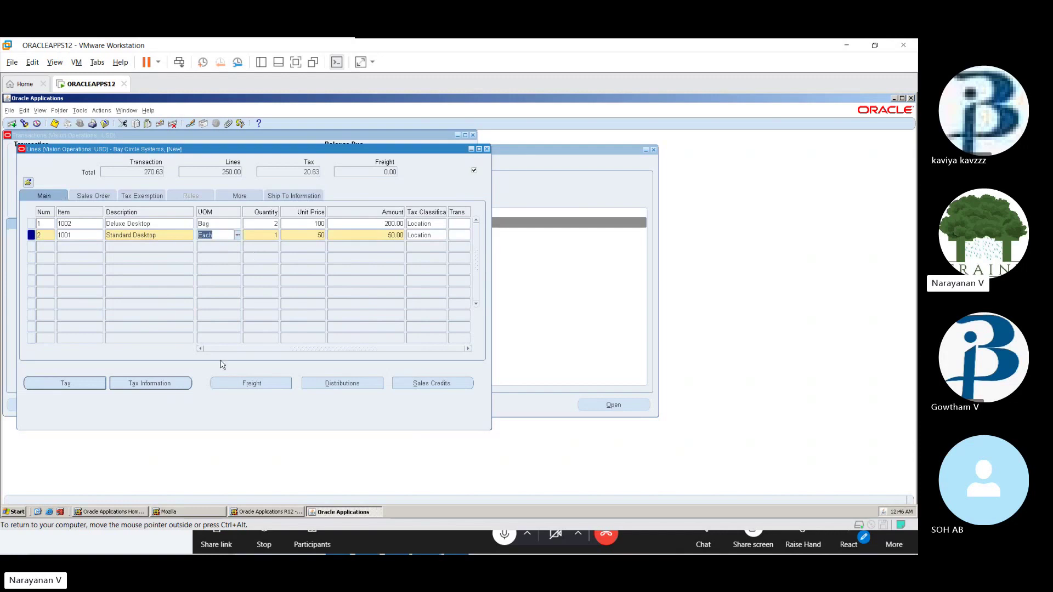
left_click(163, 383)
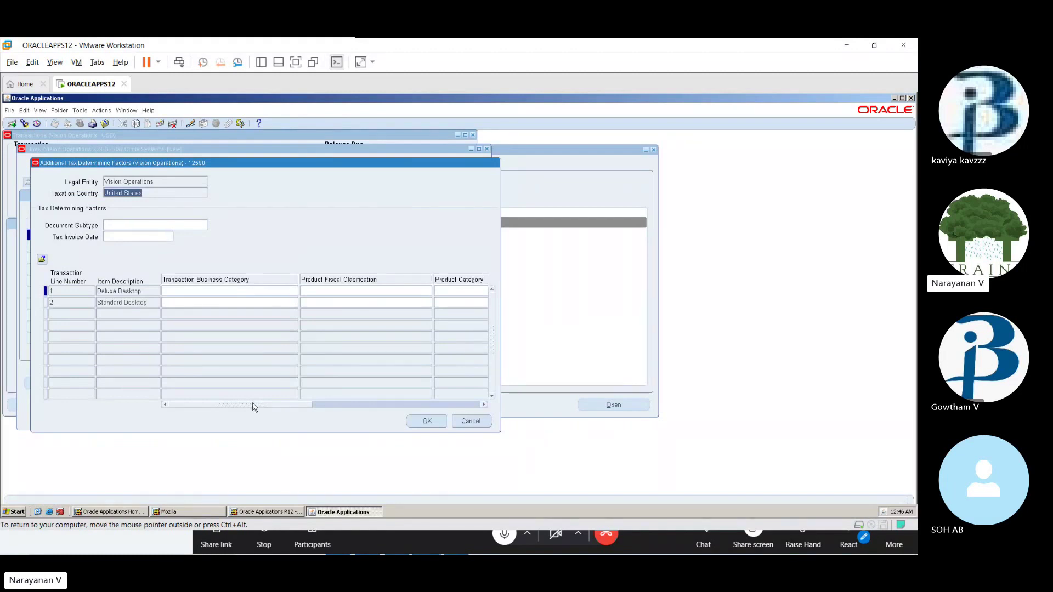
left_click_drag(254, 407, 437, 407)
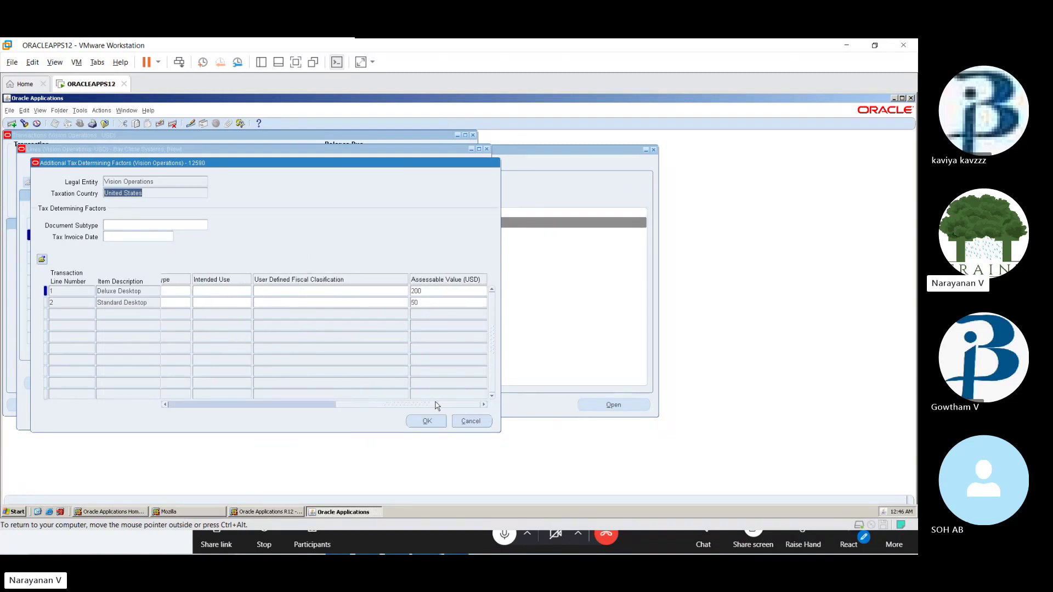
left_click_drag(437, 406, 437, 406)
left_click(470, 421)
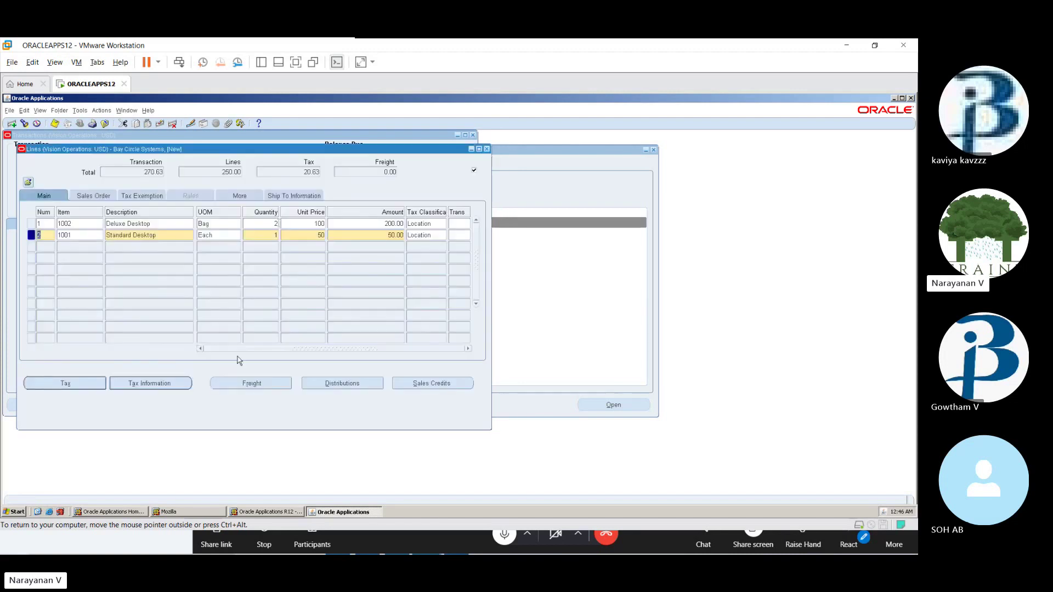
- Open the Standard Desktop line's distributions and set the Department segment of its revenue GL account to 000, No Department
left_click(332, 382)
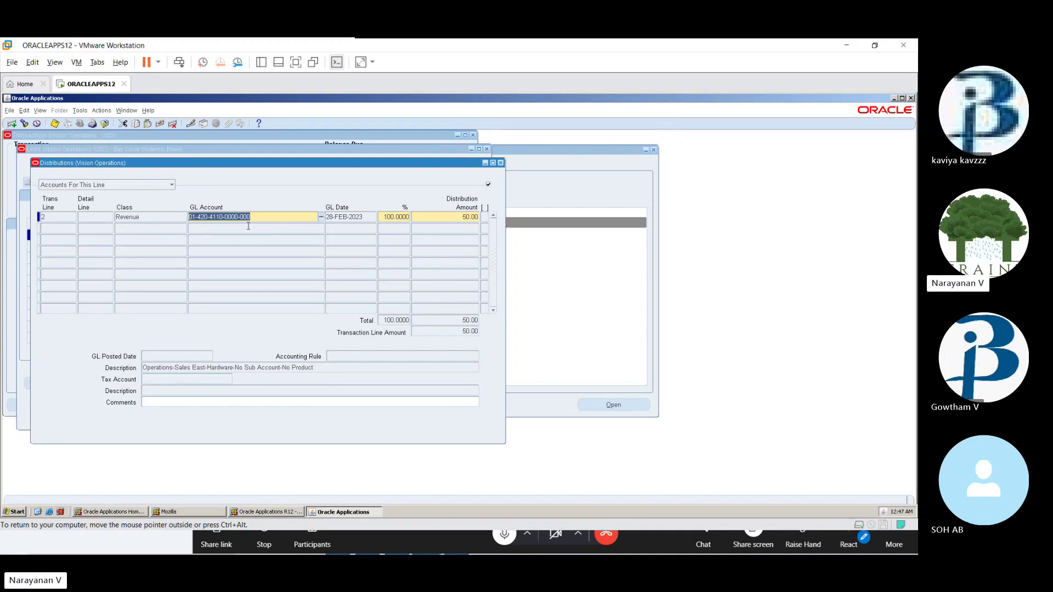
left_click(322, 218)
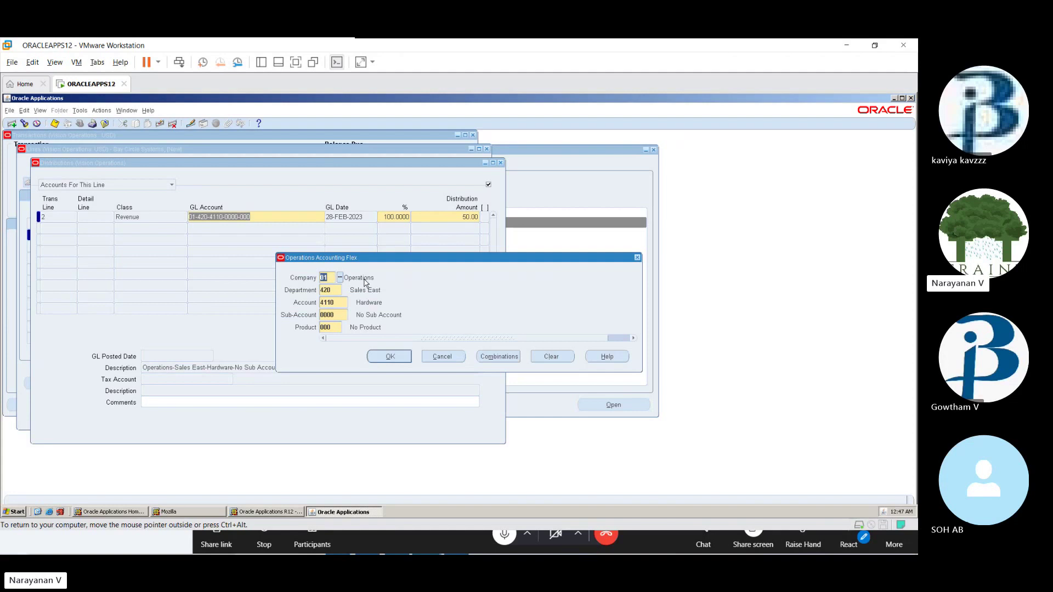
left_click(333, 291)
left_click(346, 292)
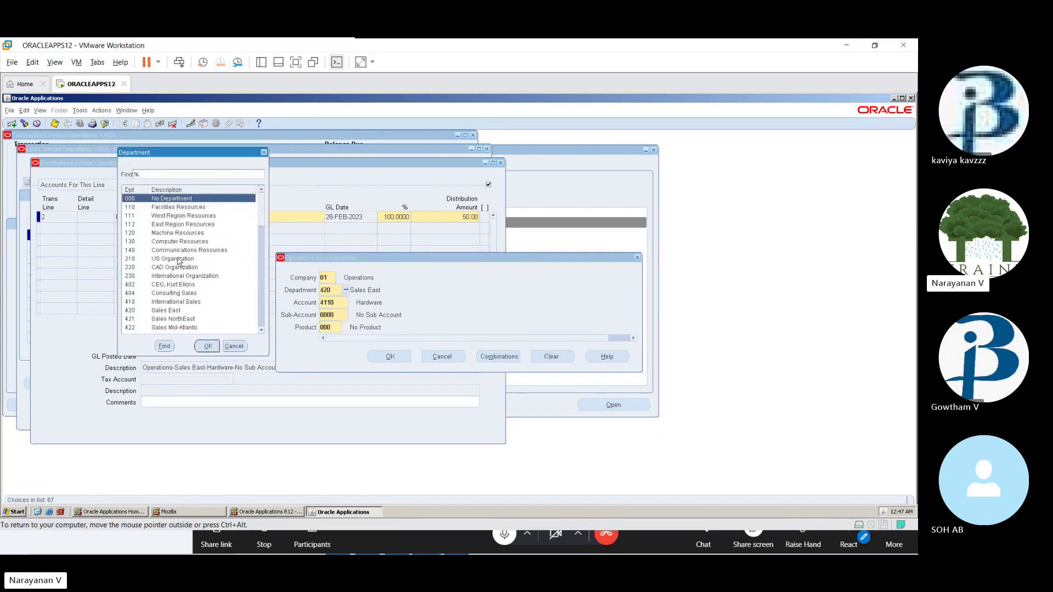
left_click(206, 346)
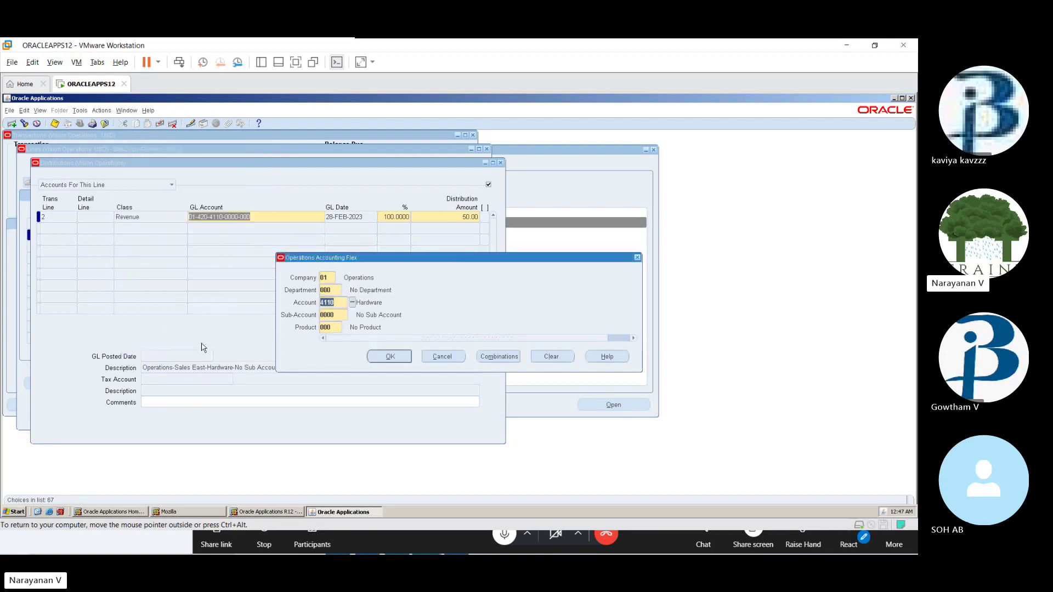
- Browse the Account segment's values without changing it, and choose 0000, No Sub Account, for the Sub-Account segment
left_click(353, 303)
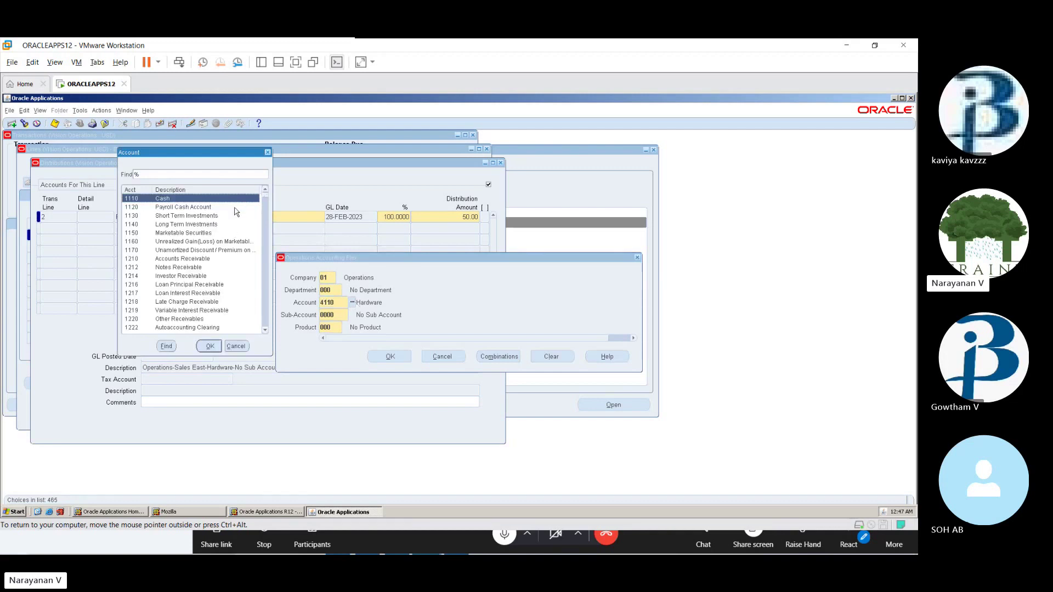
left_click(240, 345)
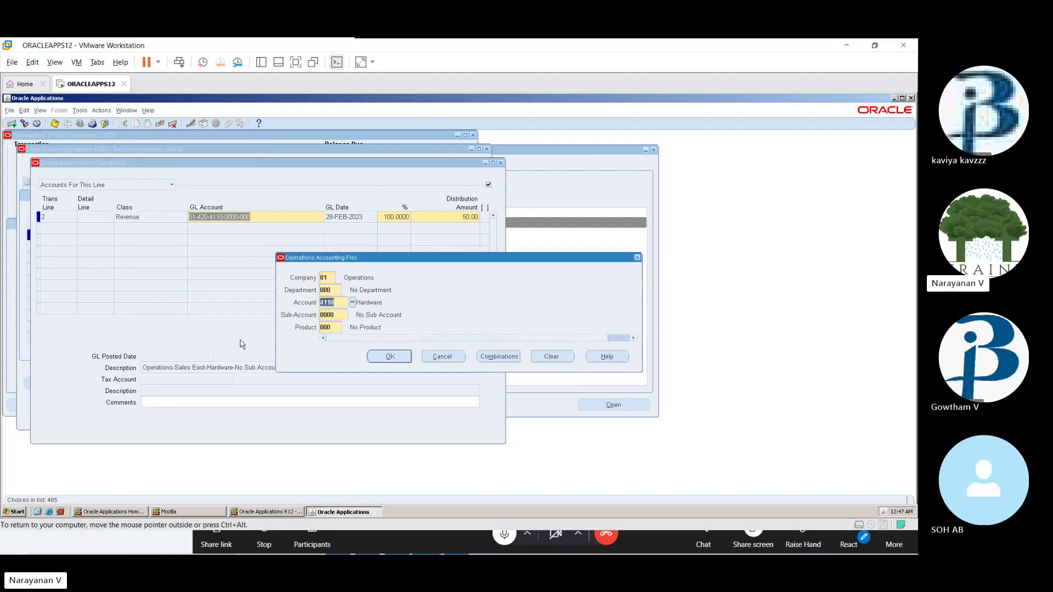
left_click(336, 316)
left_click(353, 315)
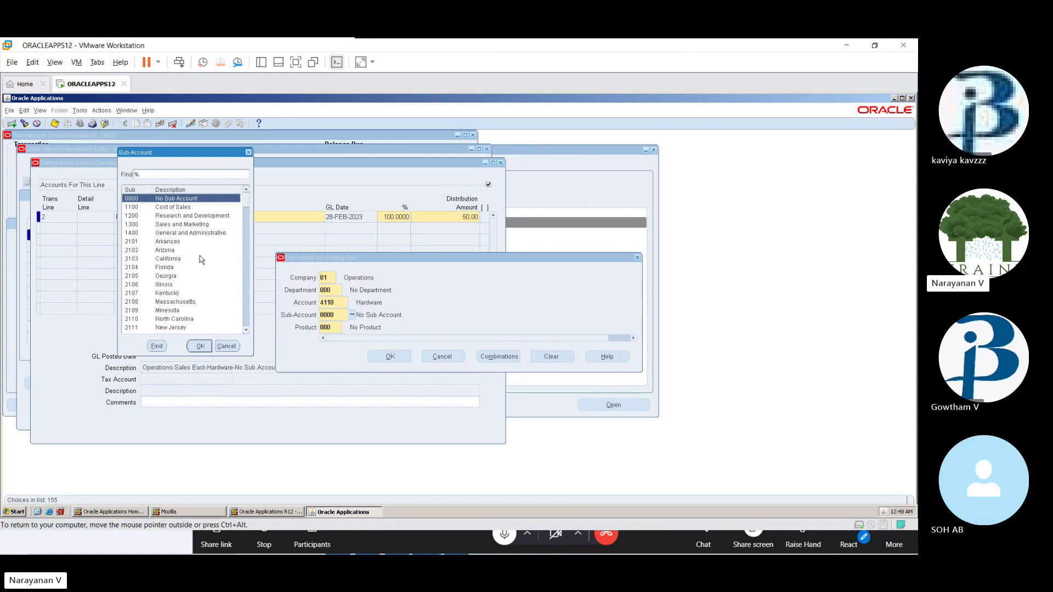
left_click(201, 348)
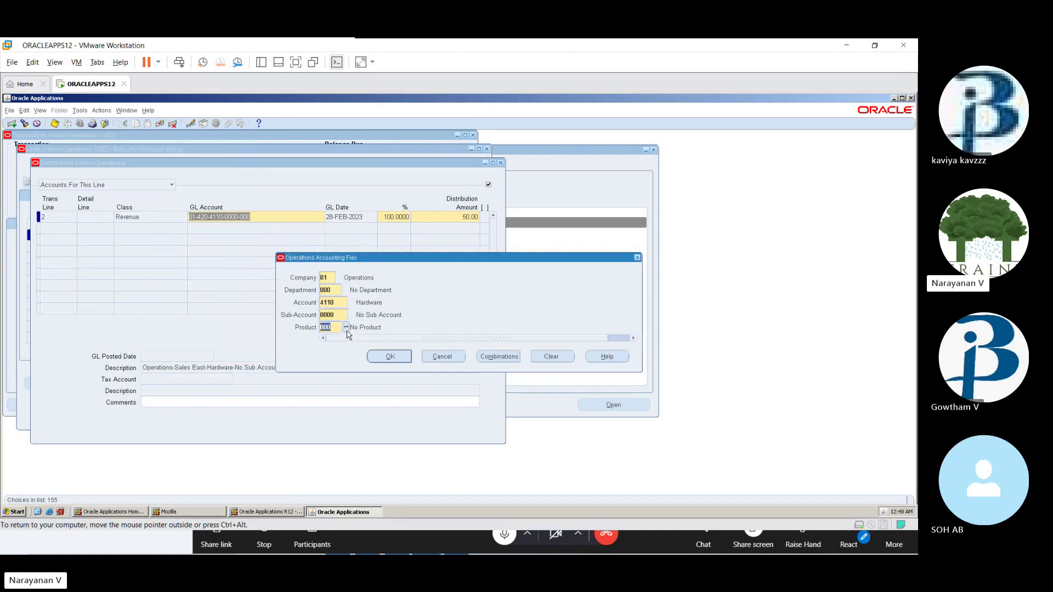
- Set the revenue account's Product segment to 230, Monitor, accept the account combination, save it and close the Standard Desktop line's distributions
left_click(346, 328)
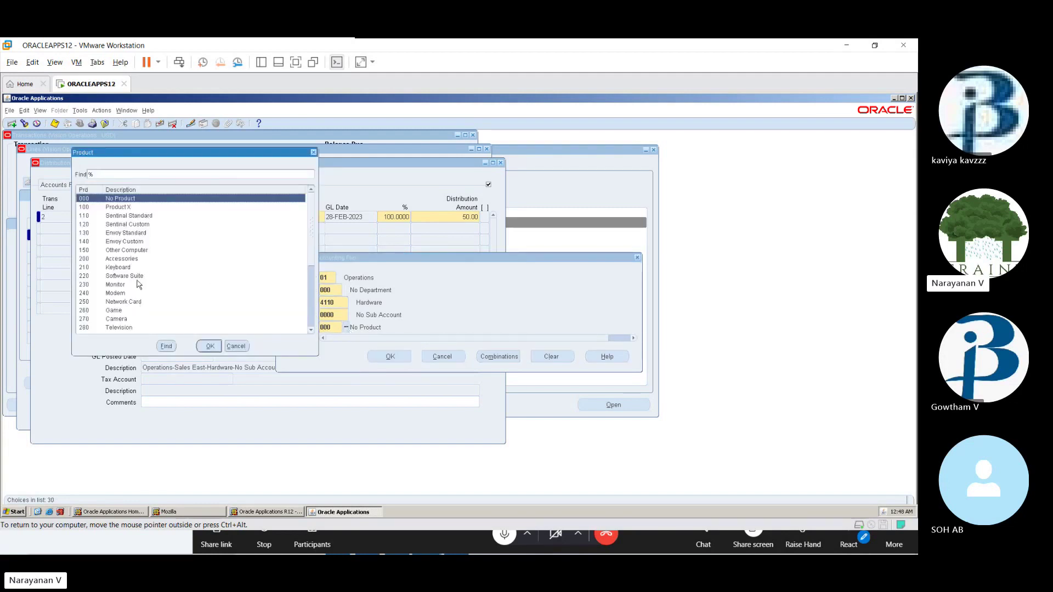
left_click(120, 287)
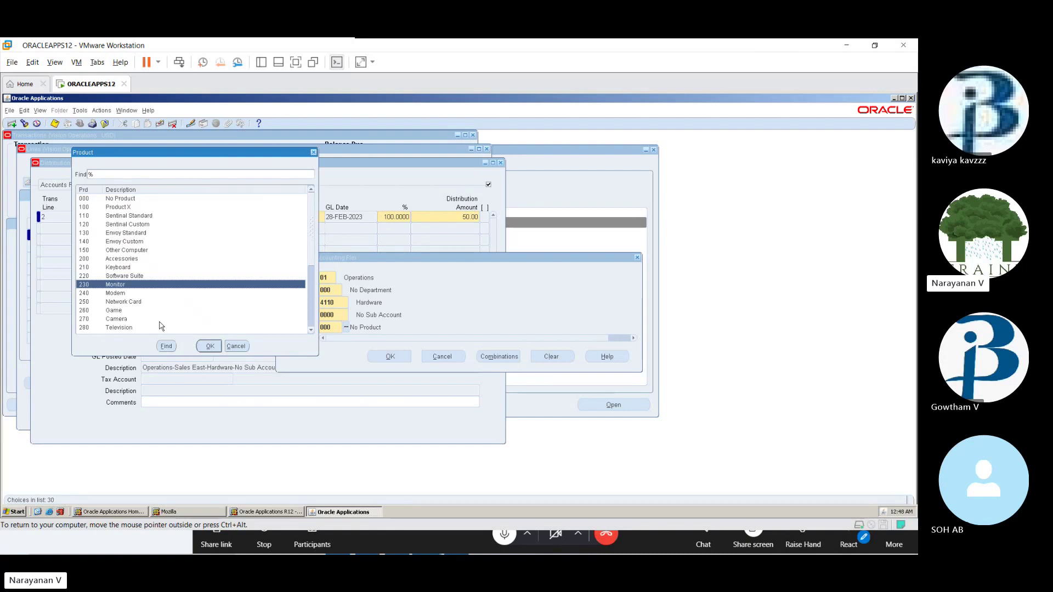
left_click(209, 350)
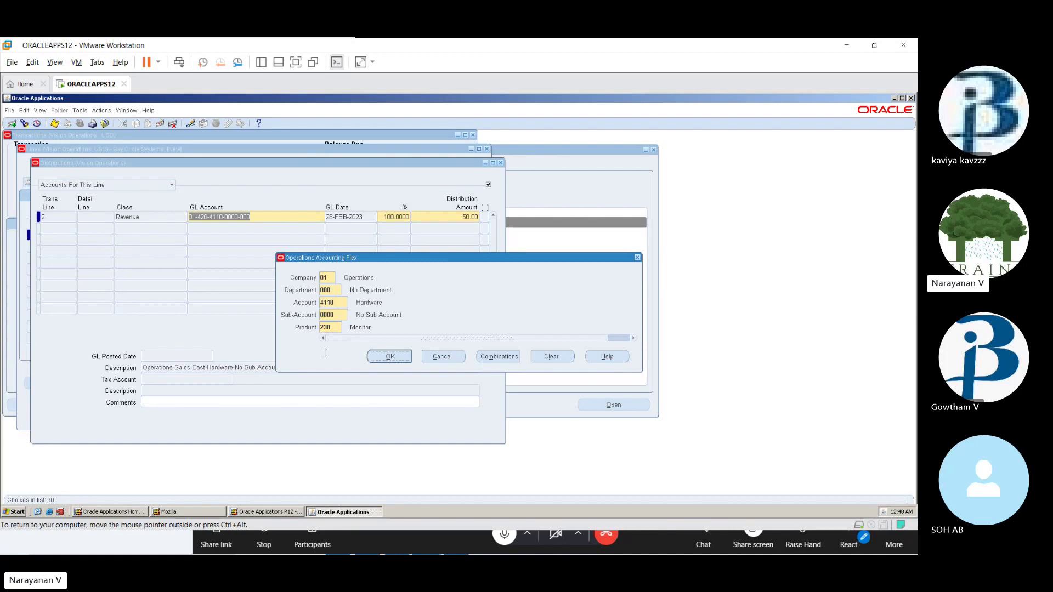
left_click(393, 354)
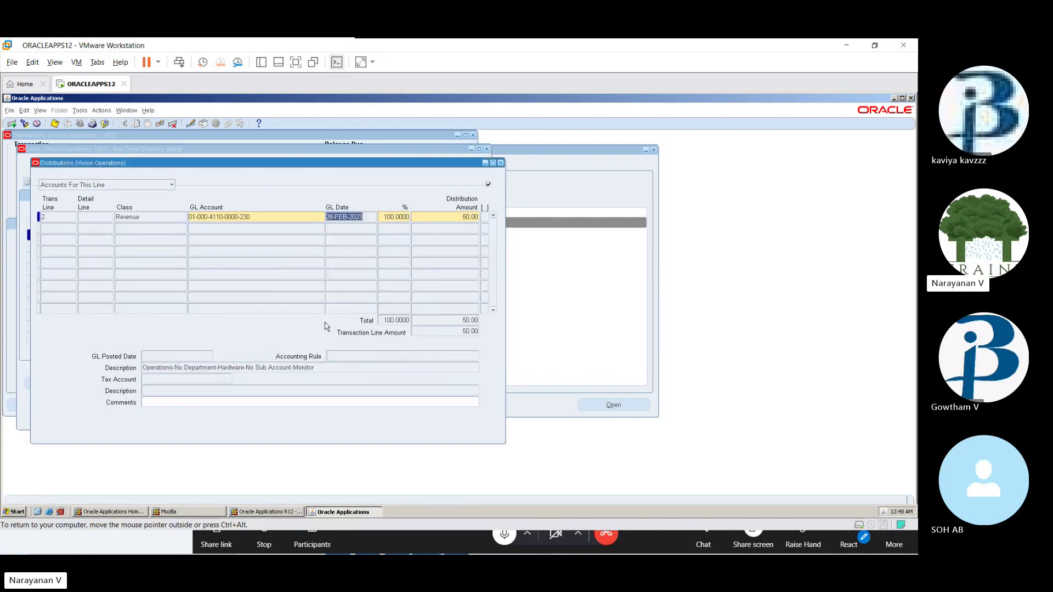
left_click(54, 124)
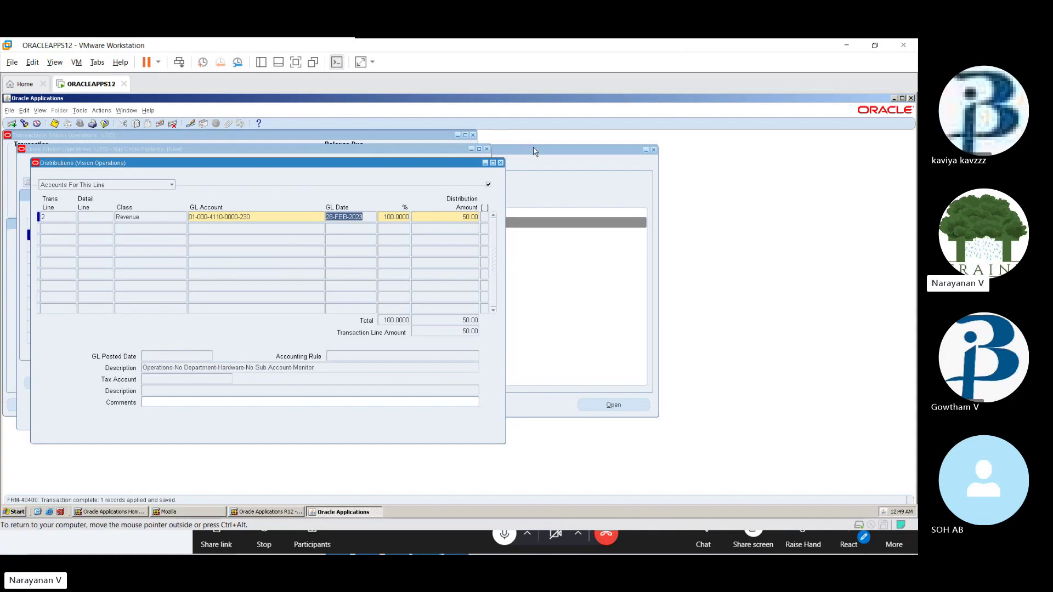
left_click(501, 163)
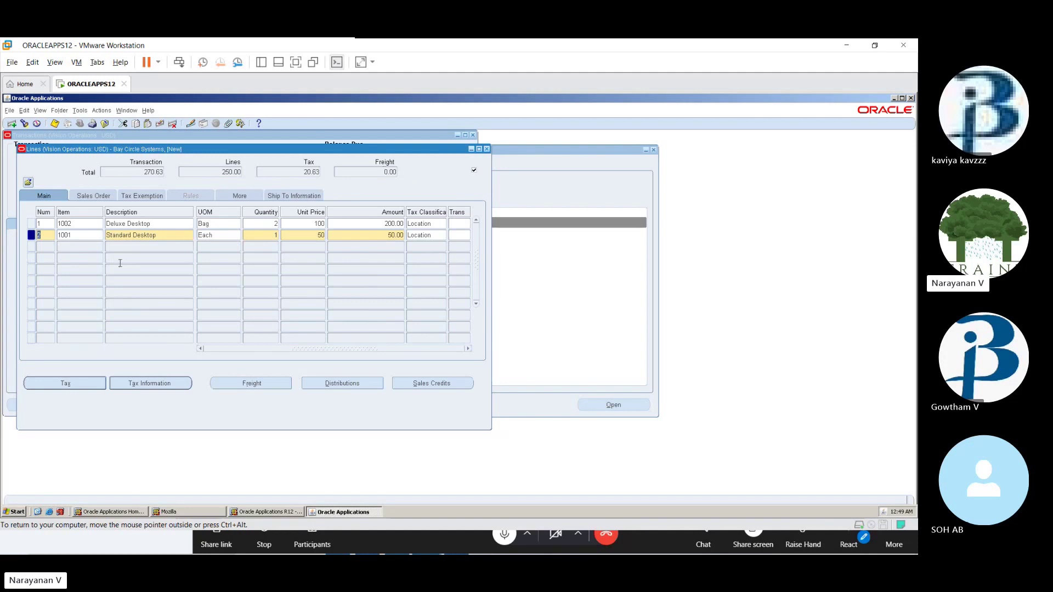
- Review the lines' sales order information and the Standard Desktop line's state, county and city detail tax lines
left_click(95, 198)
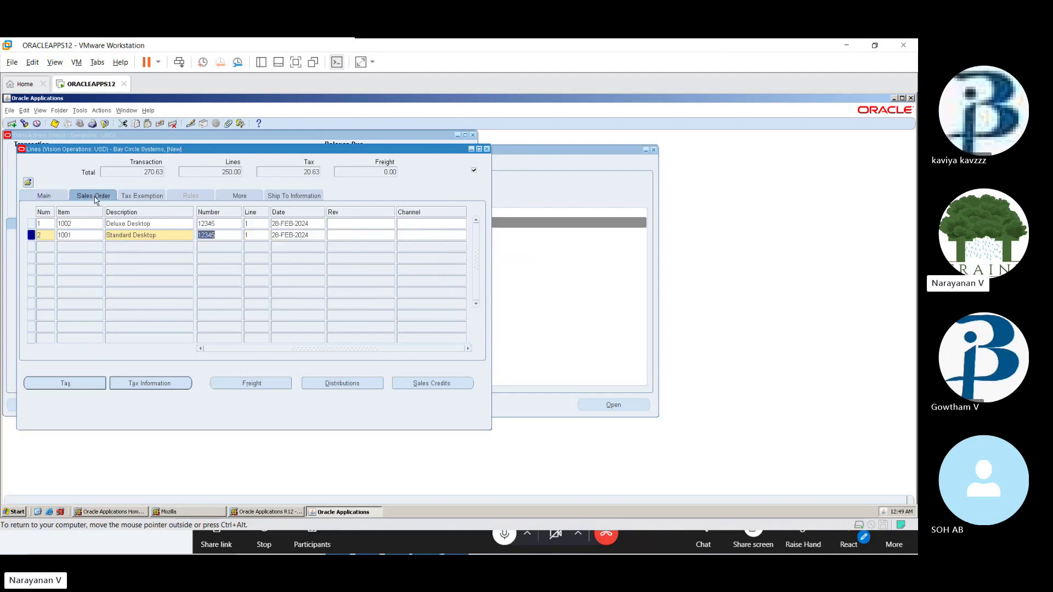
left_click(47, 199)
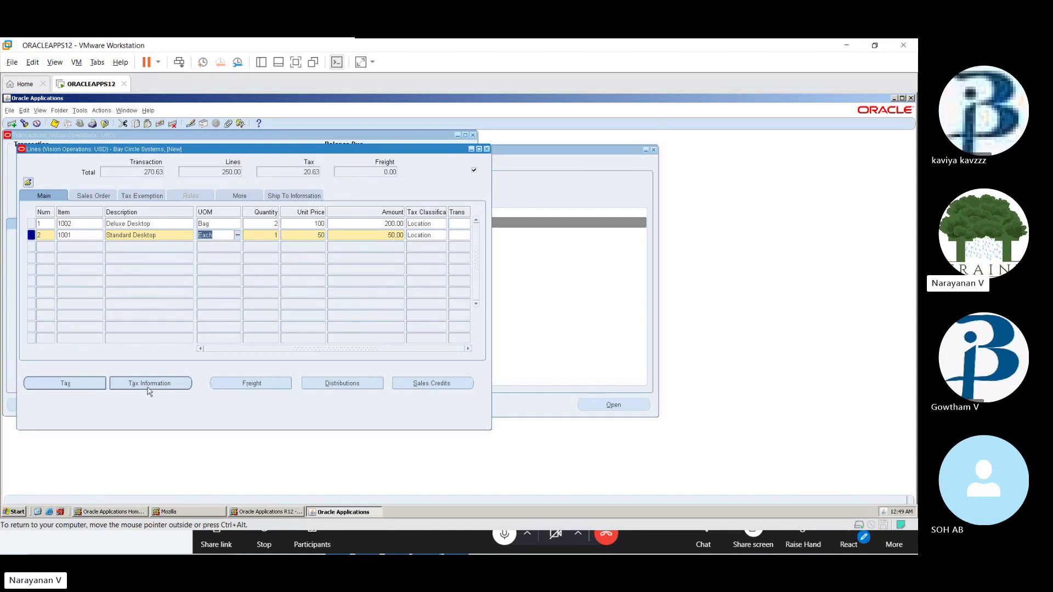
left_click(99, 382)
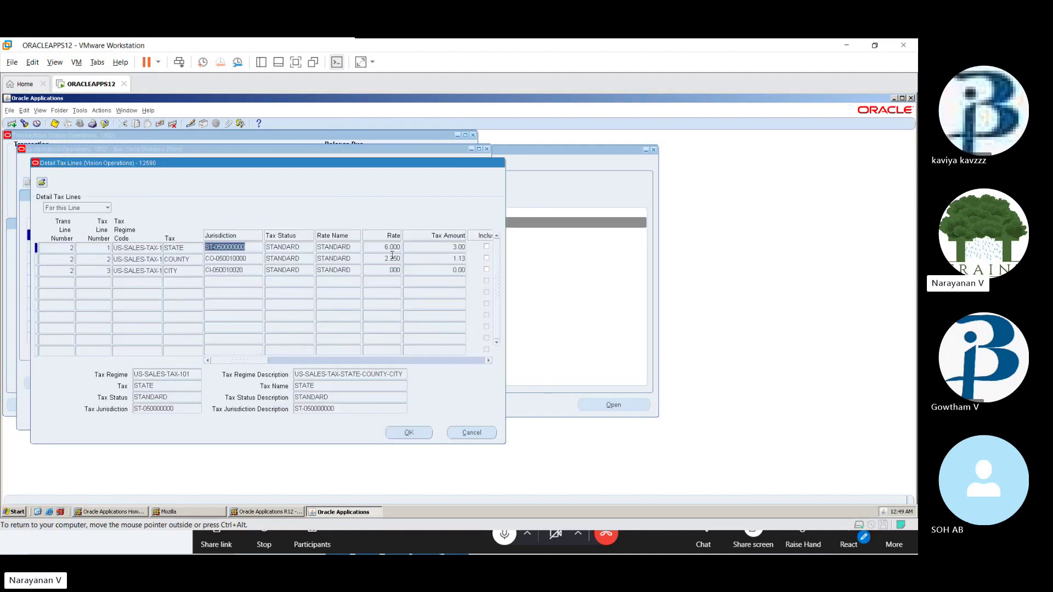
left_click(149, 248)
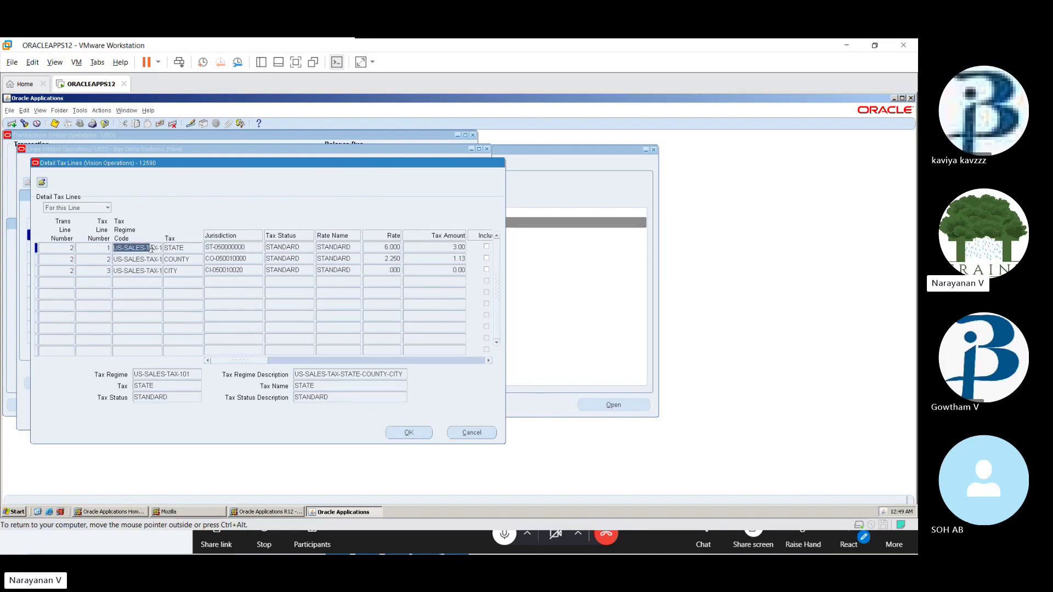
left_click_drag(158, 249, 163, 250)
left_click(158, 259)
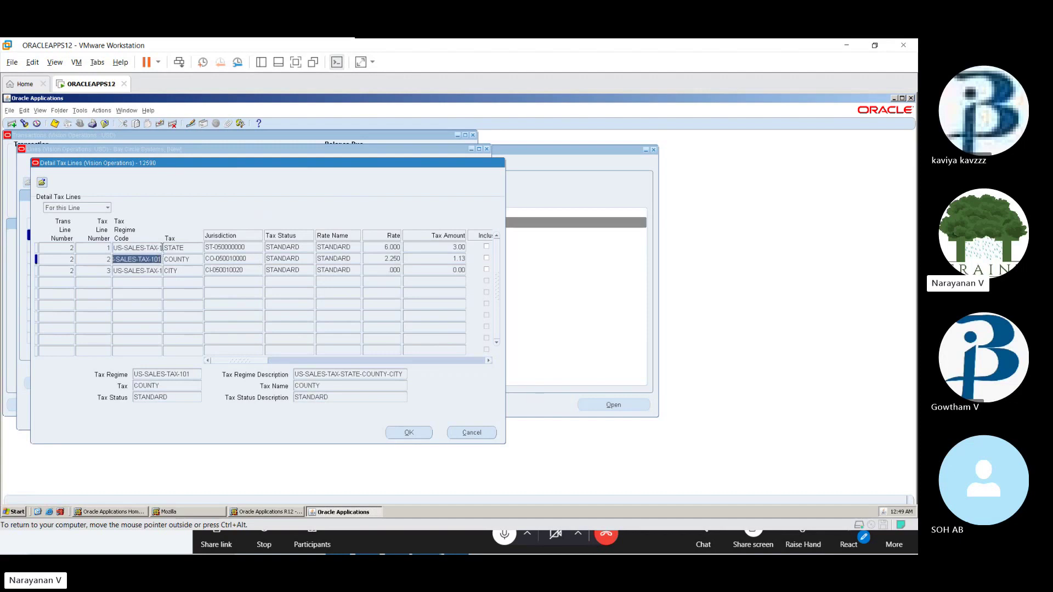
left_click(146, 271)
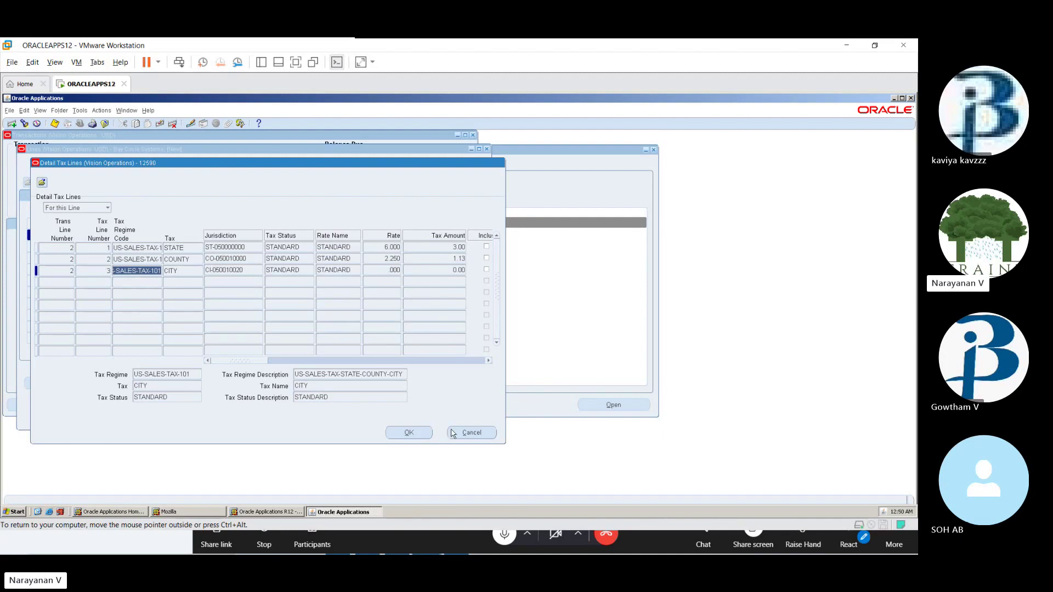
left_click(472, 433)
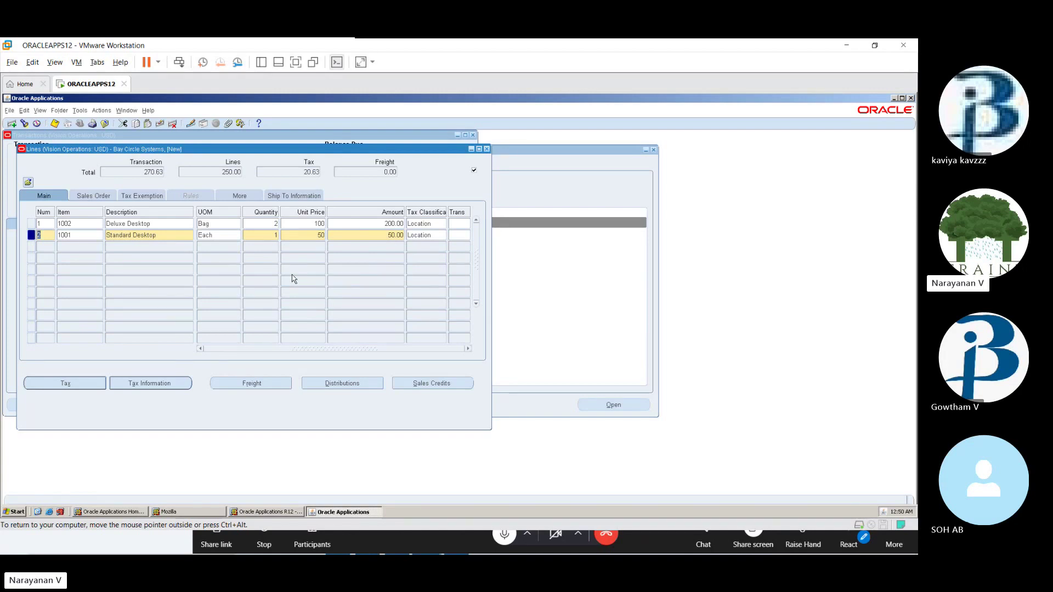
- Return to the transaction header, review the accounting distributions for all invoice lines, and save the transaction
left_click(487, 149)
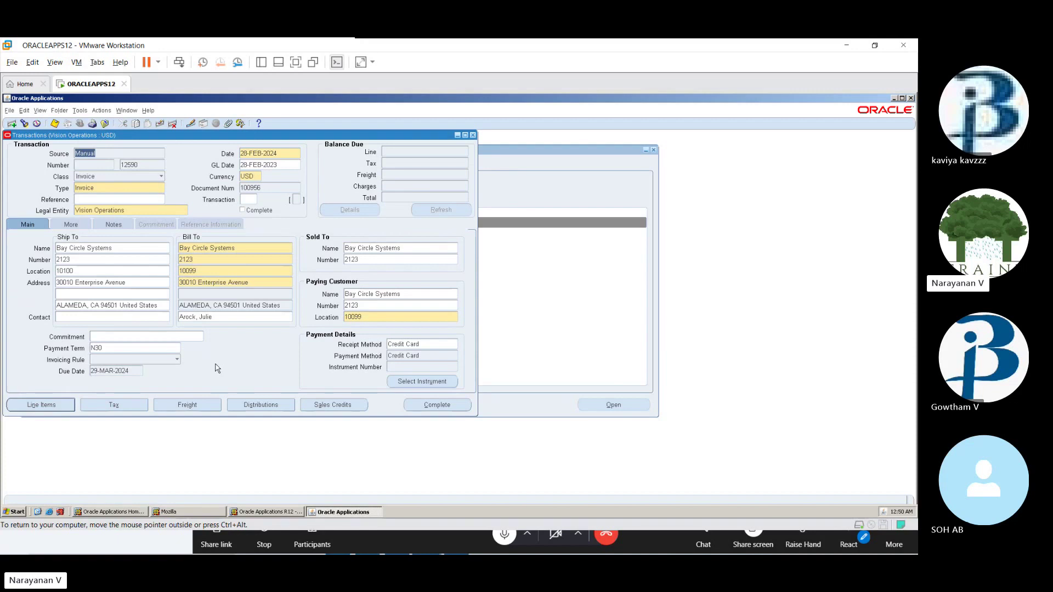
left_click(243, 405)
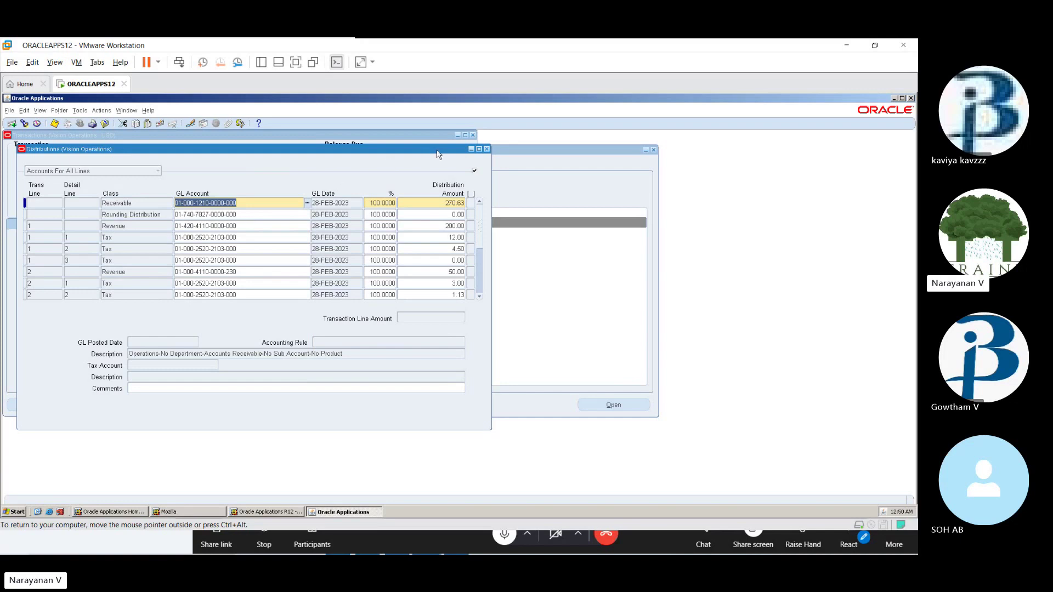
left_click(487, 150)
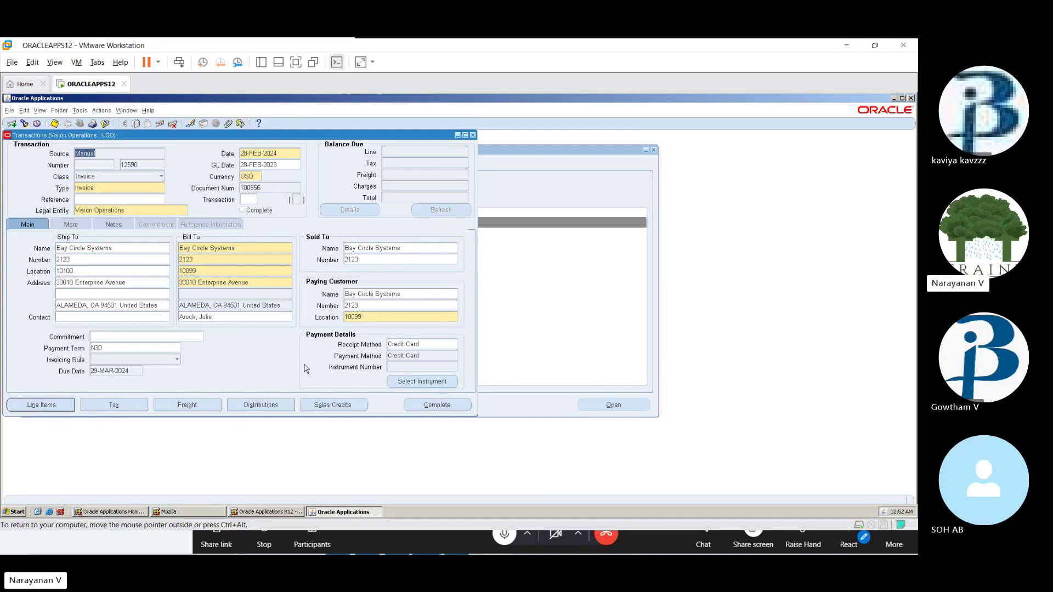
left_click(55, 123)
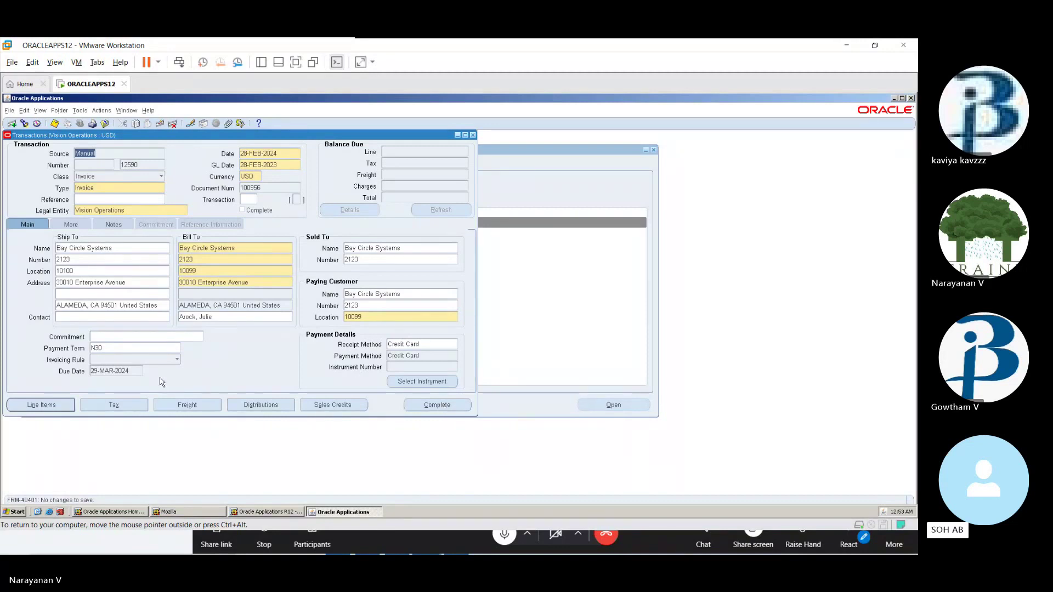
- Delete the Standard Desktop line from the invoice's line items, save the change and return to the transaction header
left_click(50, 405)
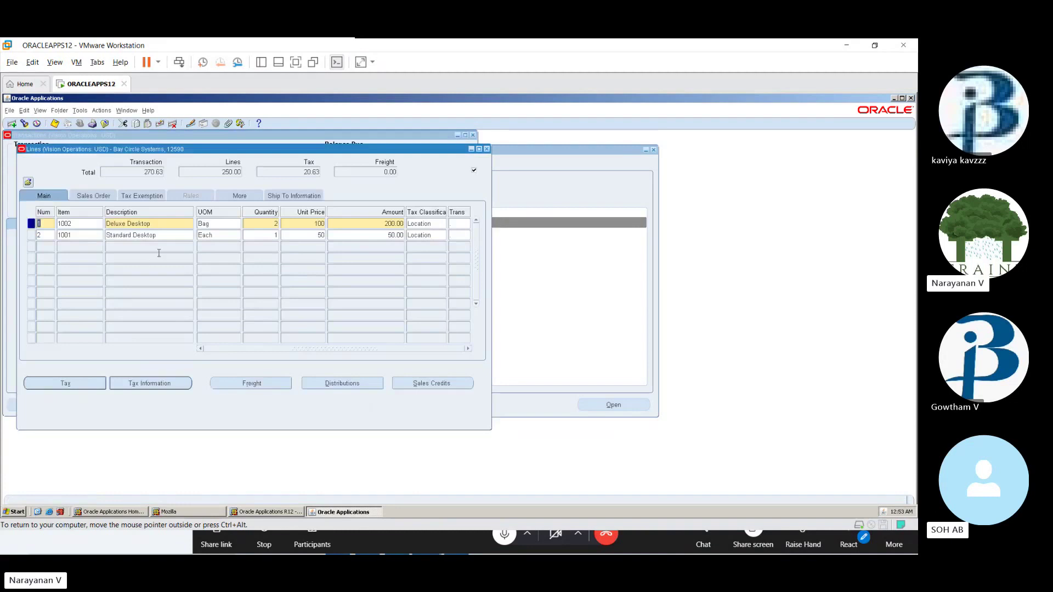
left_click(168, 237)
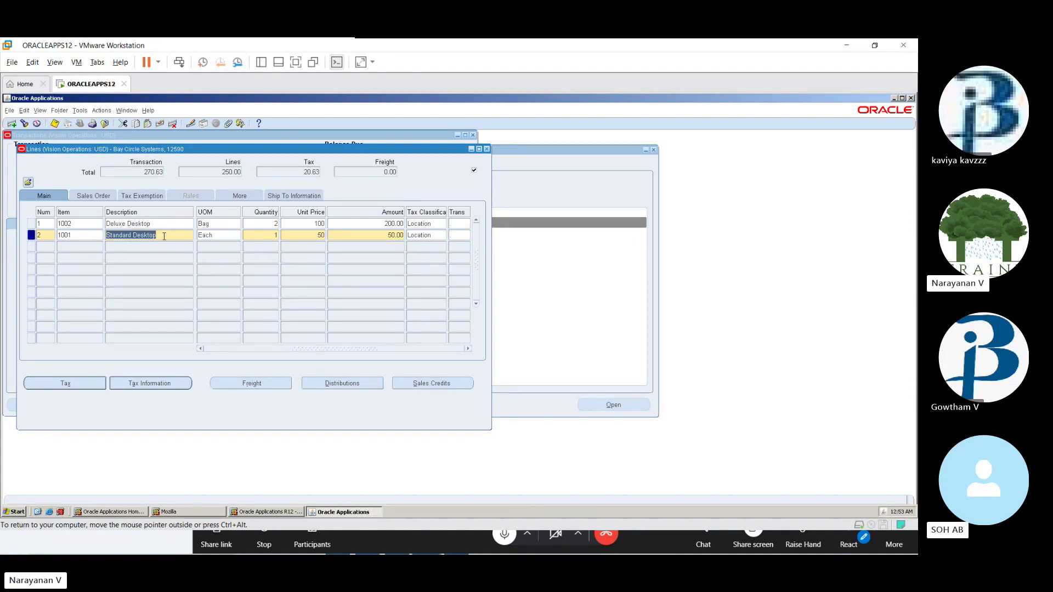
left_click(44, 235)
left_click(172, 126)
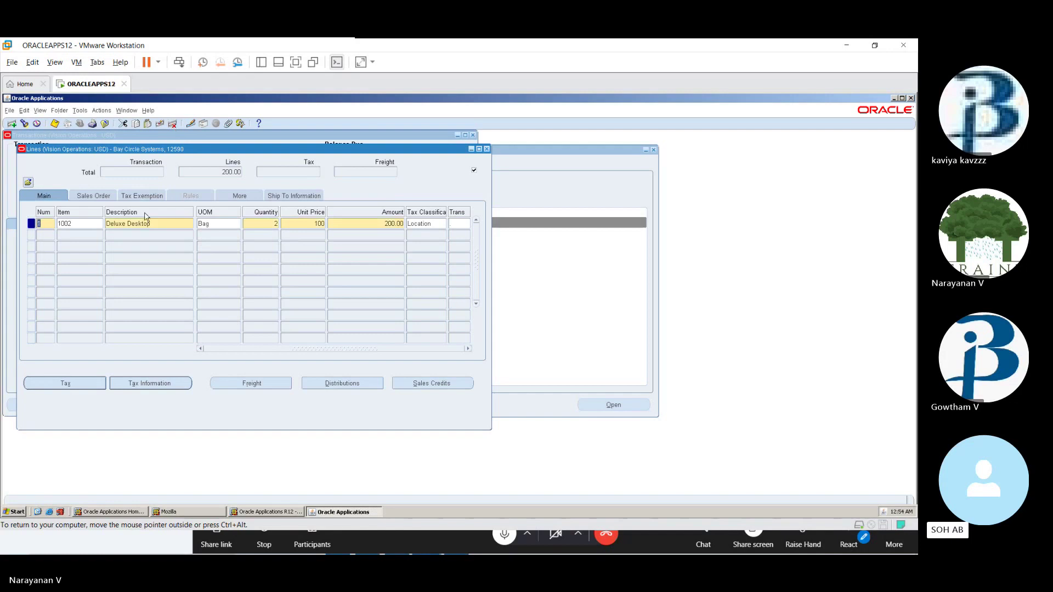
left_click(173, 225)
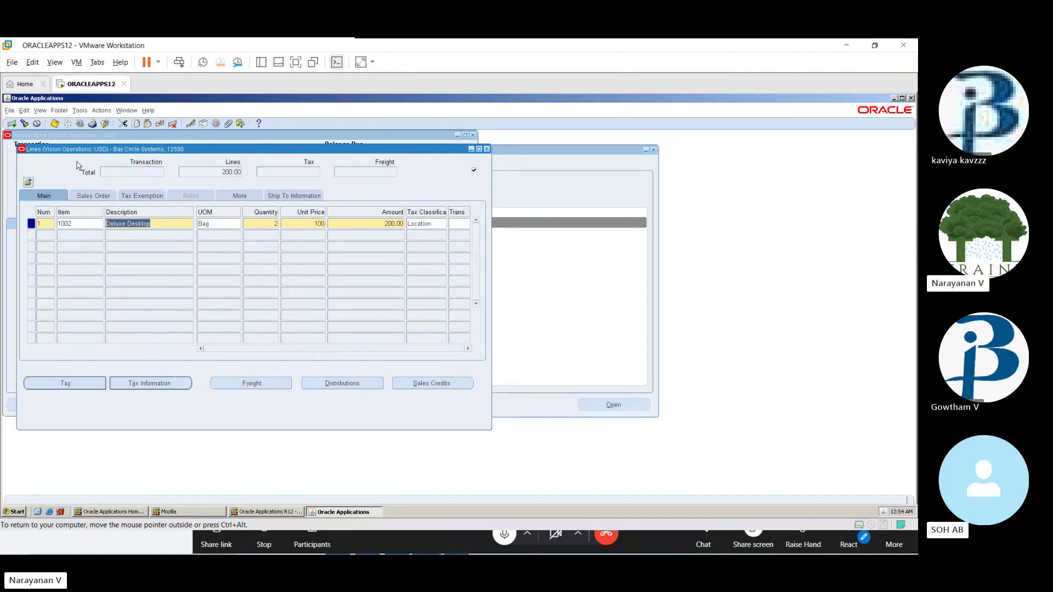
left_click(56, 125)
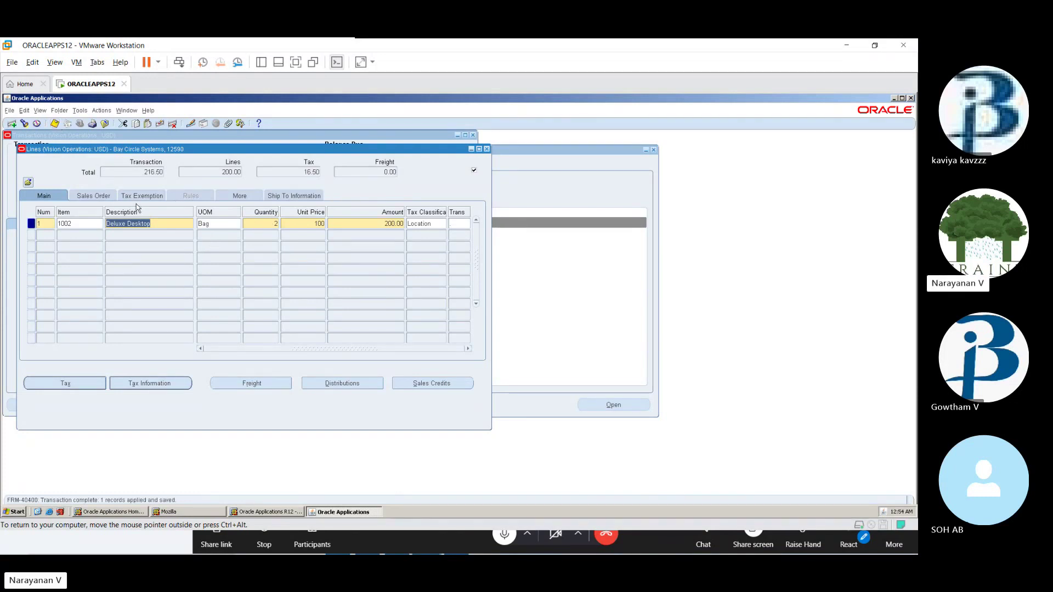
left_click(55, 124)
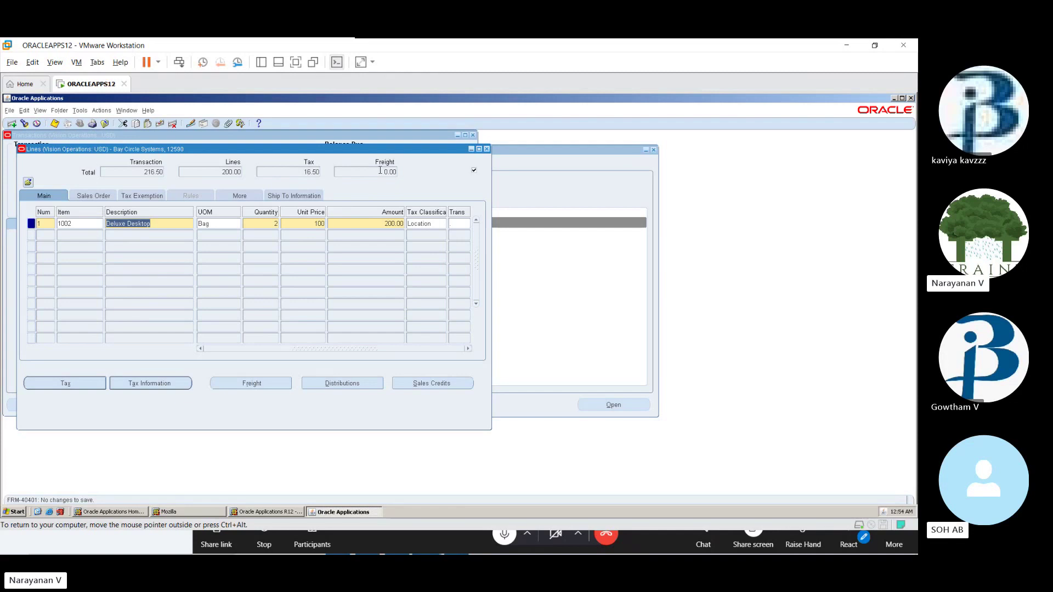
left_click(487, 150)
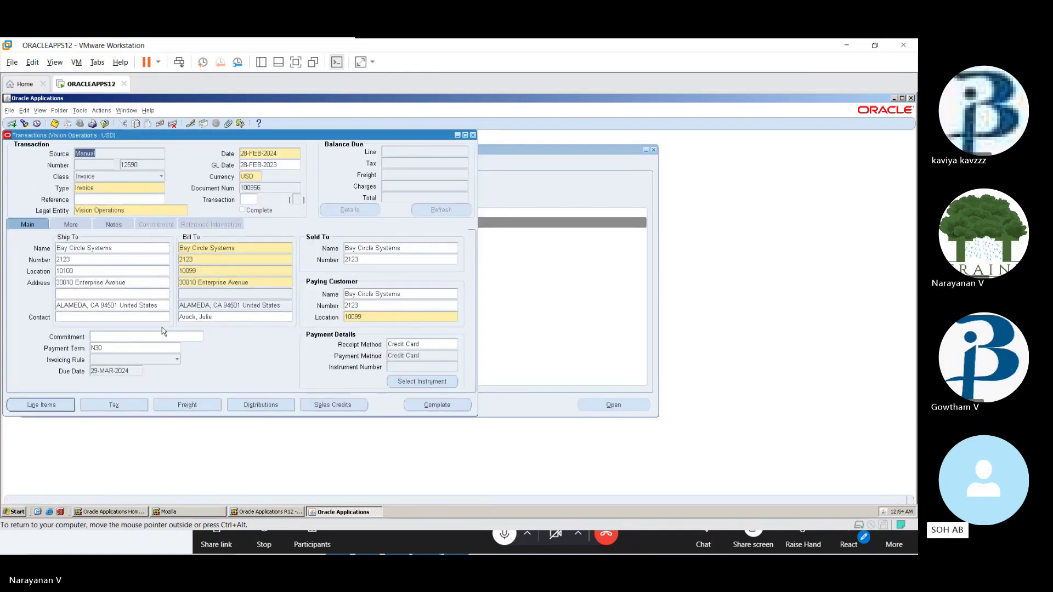
- Try to complete the invoice and look up a credit card as its payment instrument, and cancel the instrument selection
left_click(444, 408)
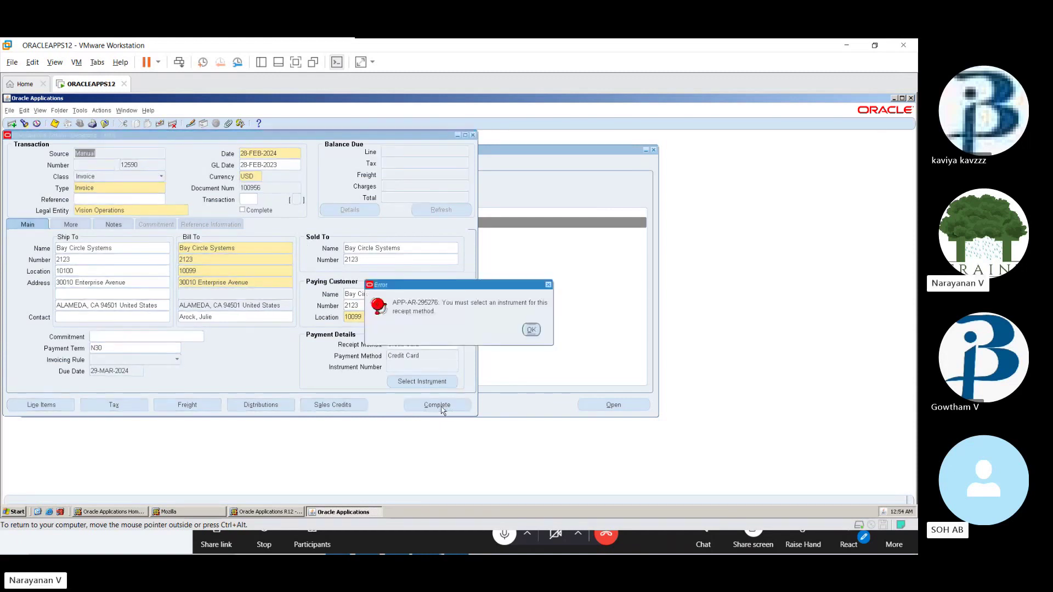
left_click(531, 332)
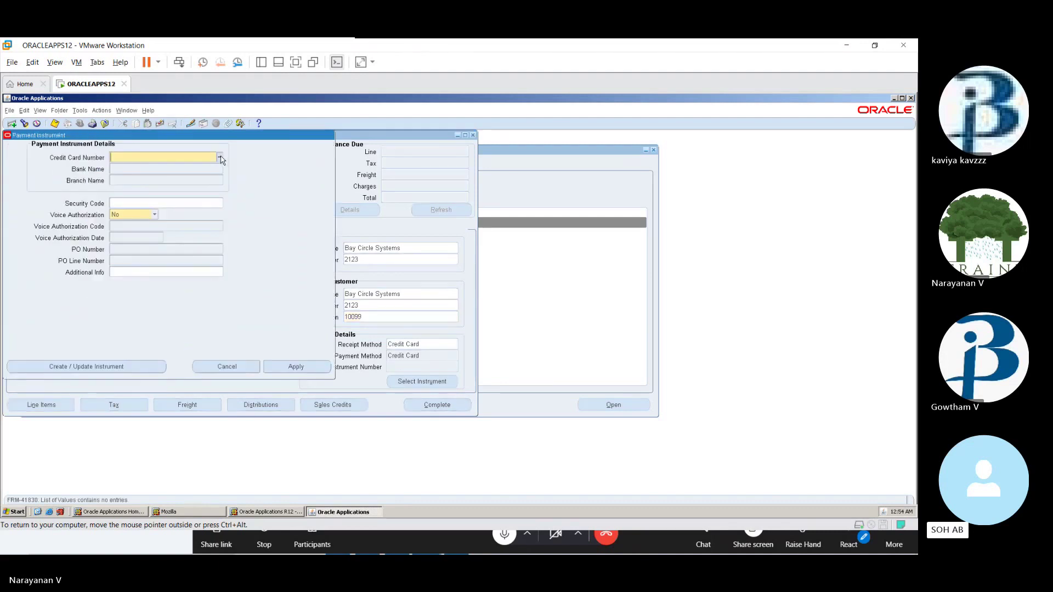
left_click(220, 158)
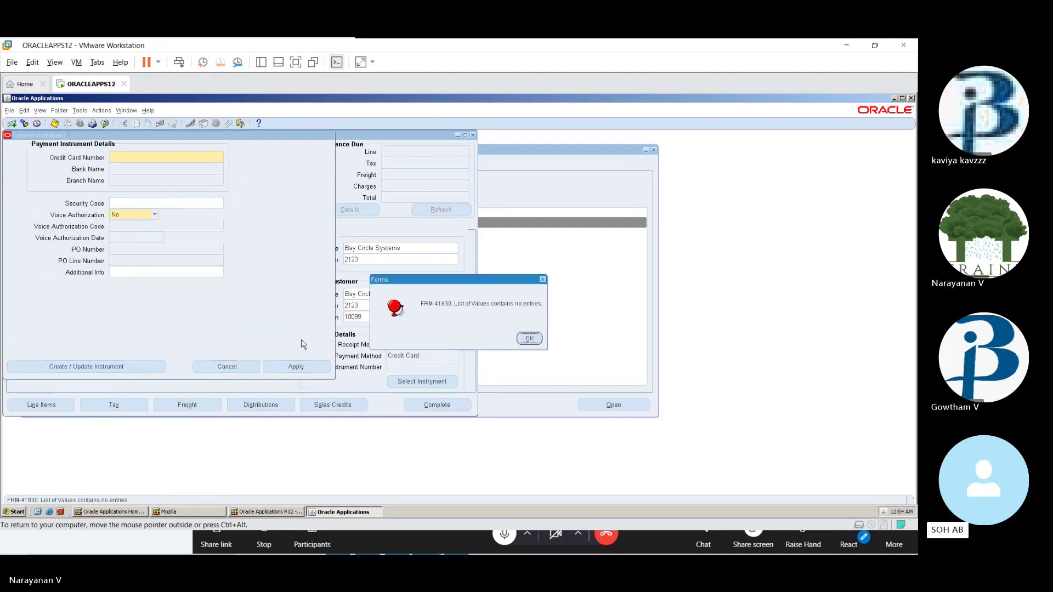
left_click(536, 340)
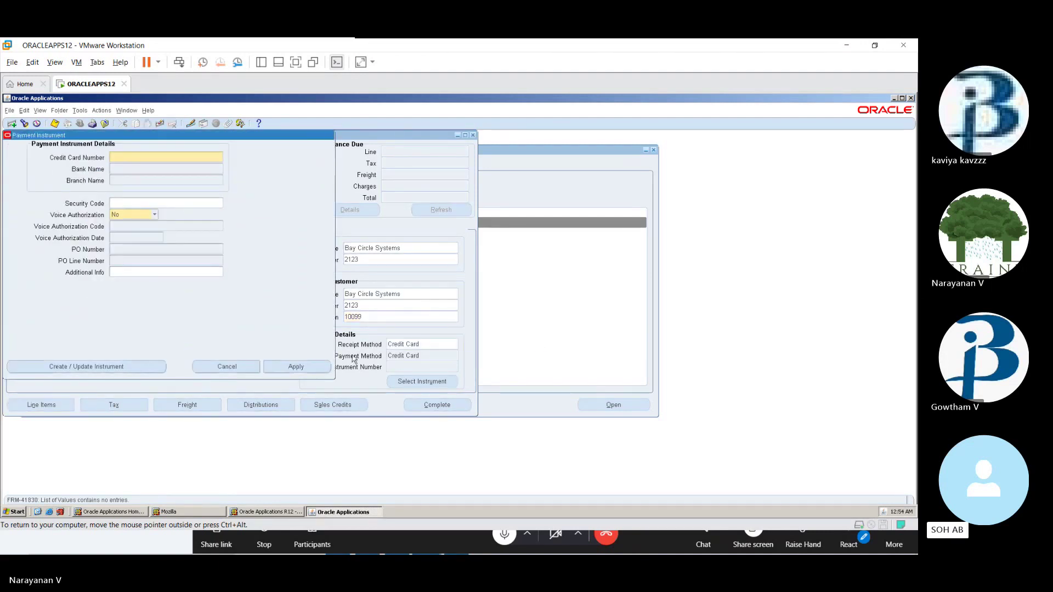
left_click(250, 370)
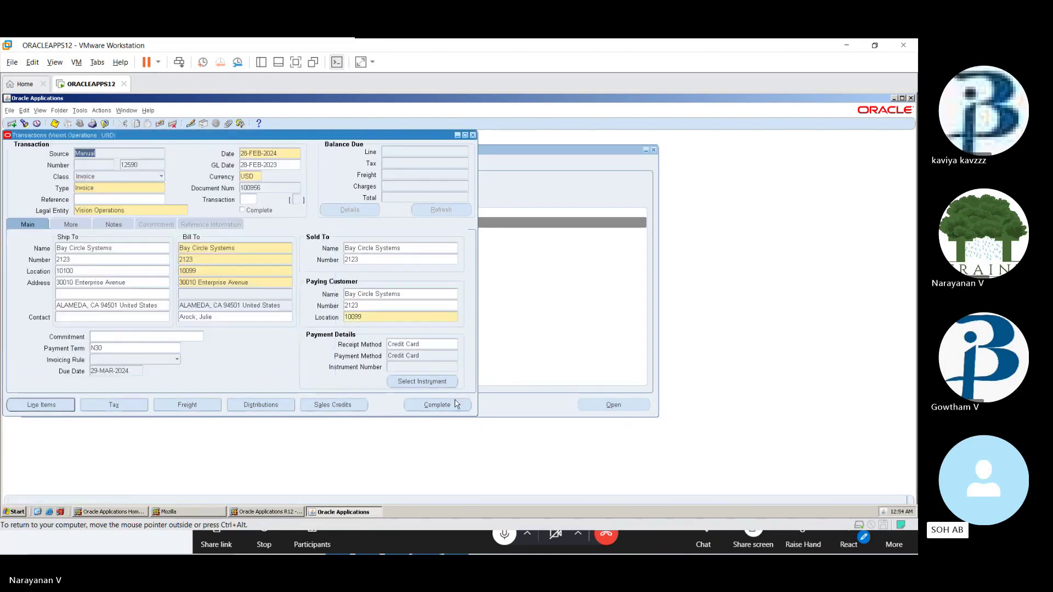
- Change the invoice's receipt method to Automatic Receipts and try to complete the invoice
left_click(433, 342)
left_click(455, 344)
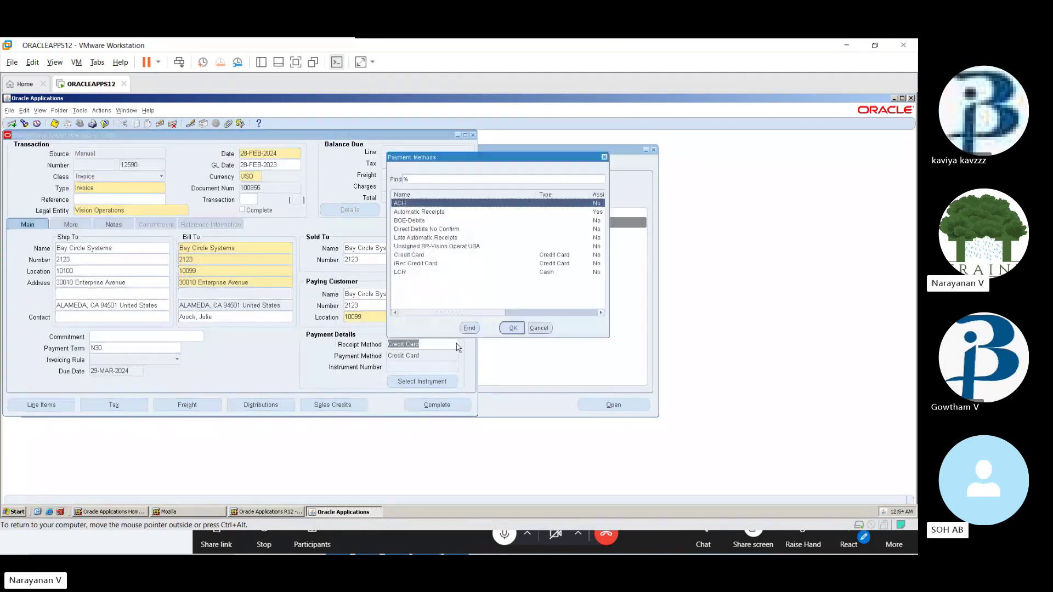
left_click(424, 213)
left_click(513, 328)
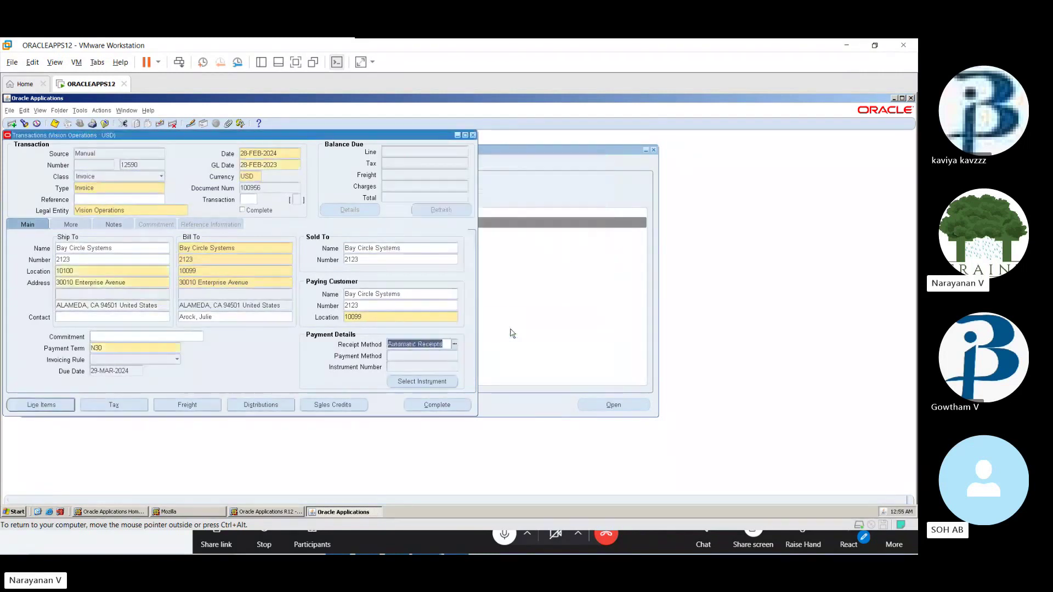
left_click(433, 405)
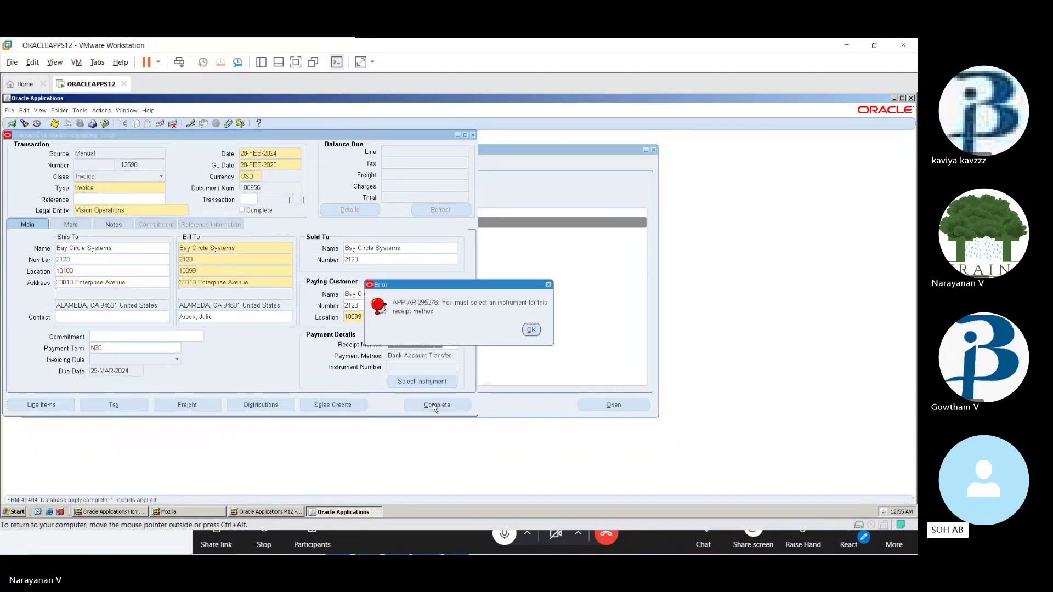
left_click(531, 330)
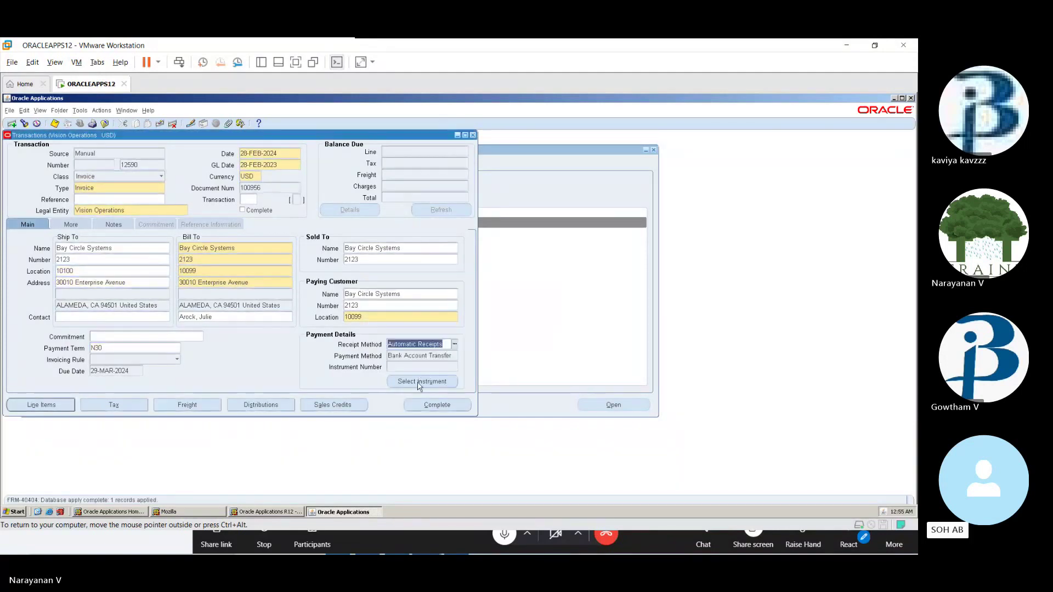
- Select the customer's bank account as the payment instrument for the invoice and apply it
left_click(418, 382)
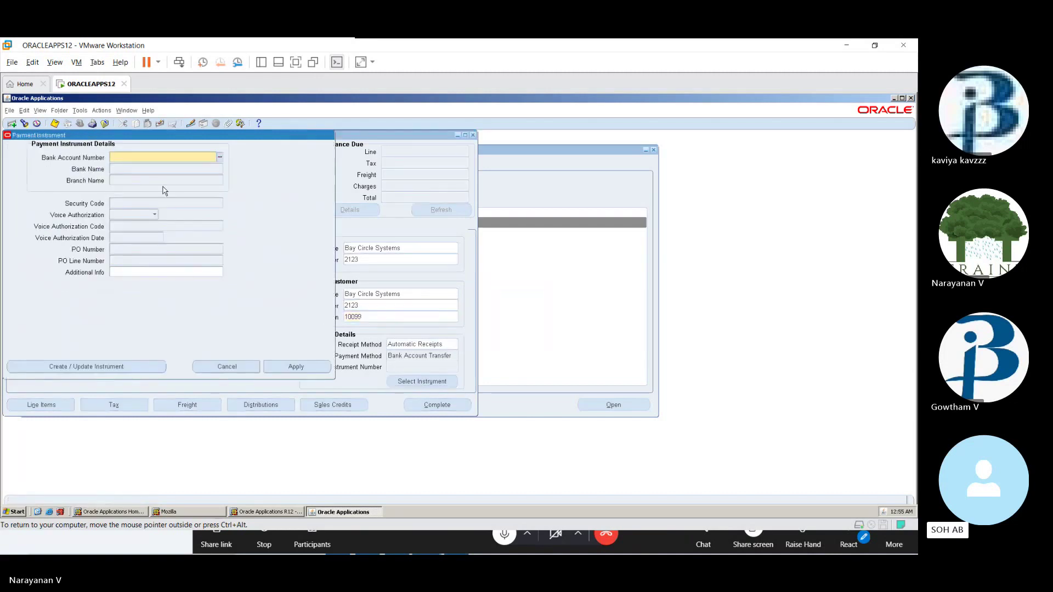
left_click(220, 158)
left_click(276, 368)
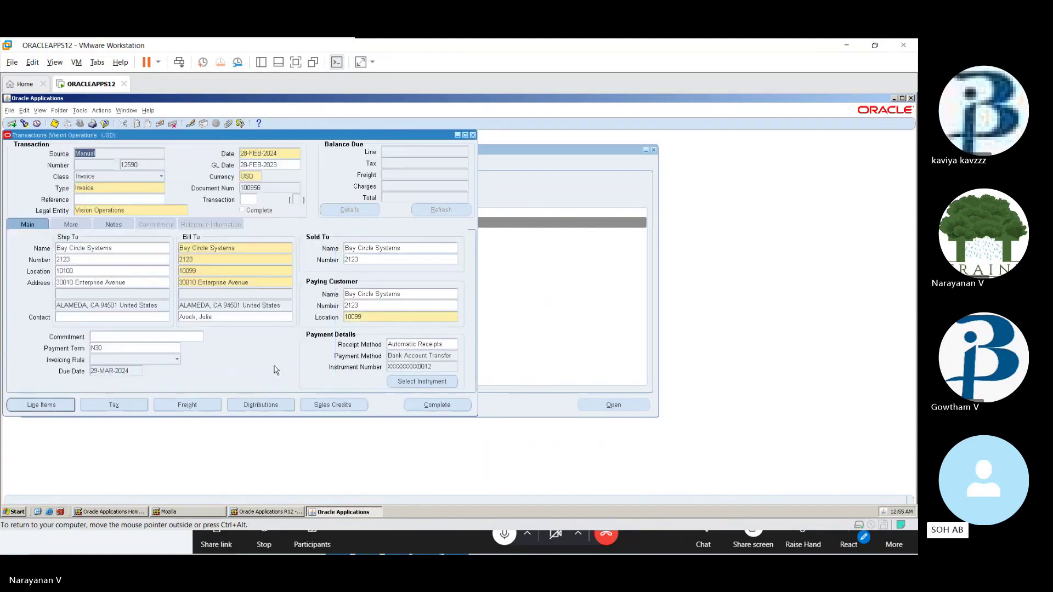
- Complete the Bay Circle Systems invoice, then switch it back to incomplete and complete it again
left_click(423, 405)
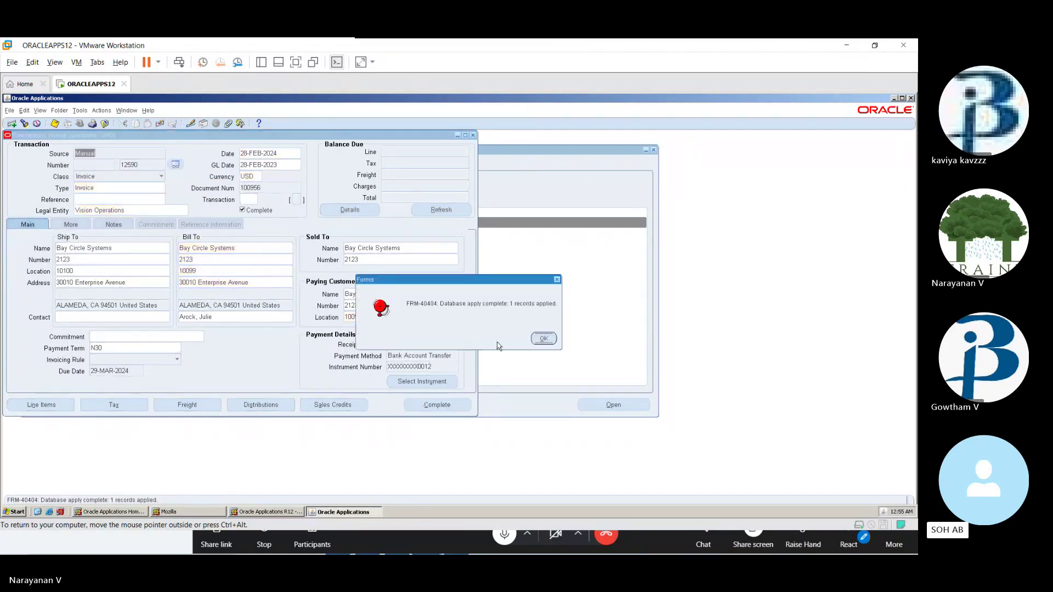
left_click(543, 339)
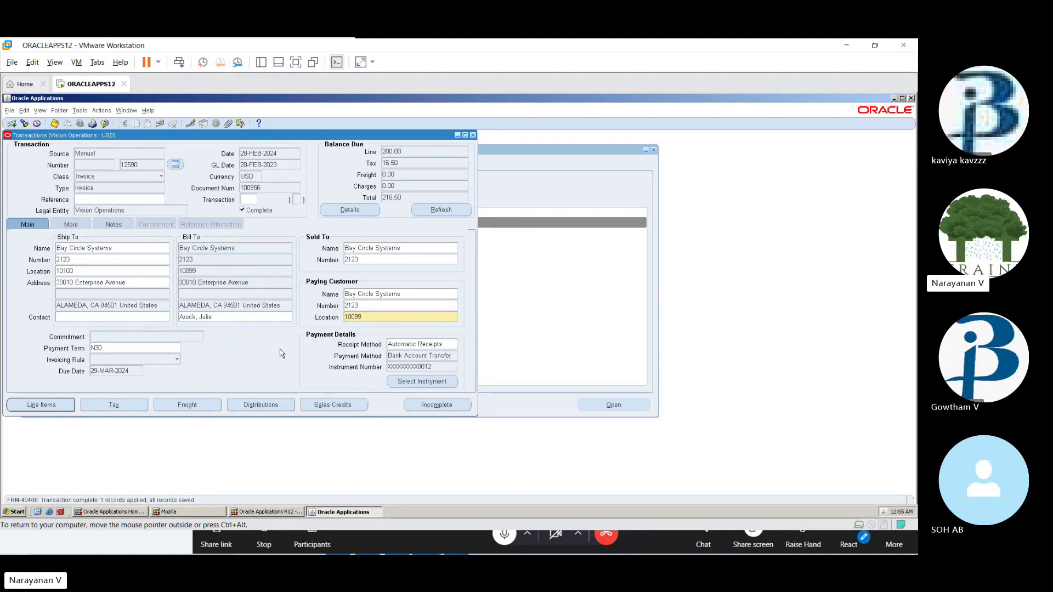
left_click(432, 407)
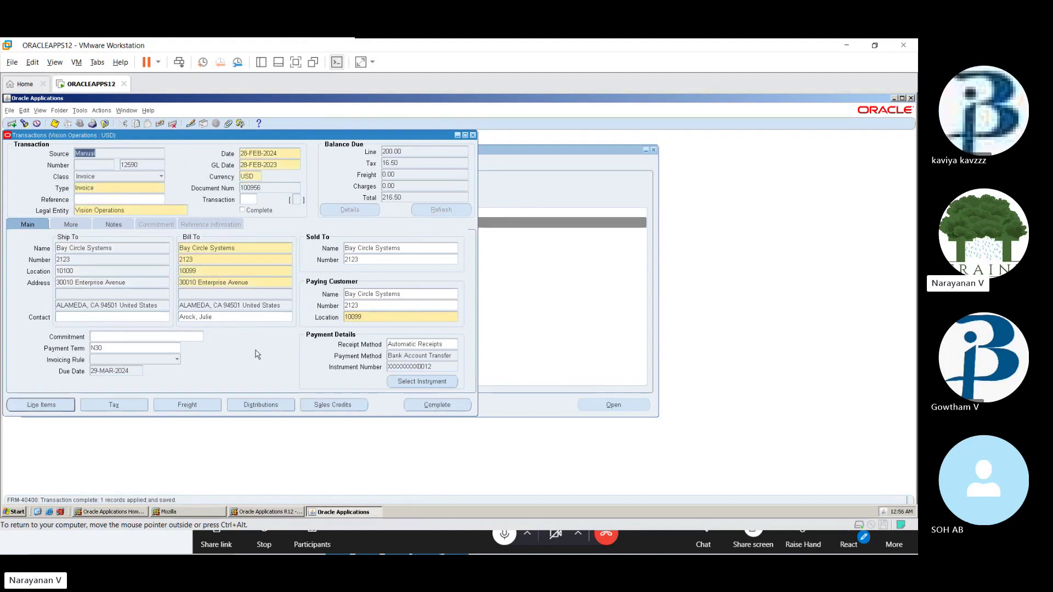
left_click(437, 406)
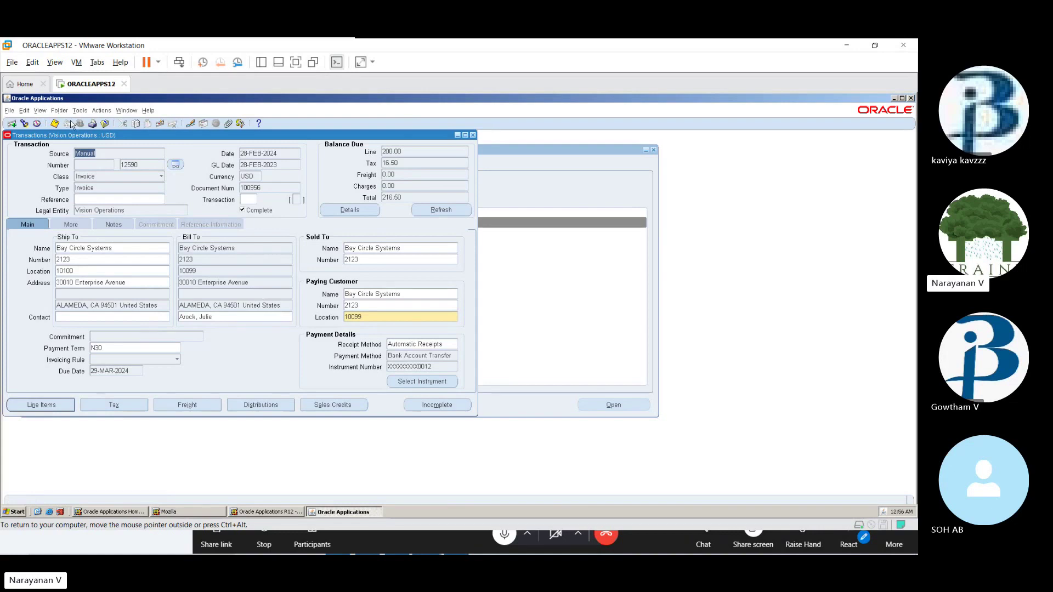
- Try to view the accounting entries of the completed invoice
left_click(39, 111)
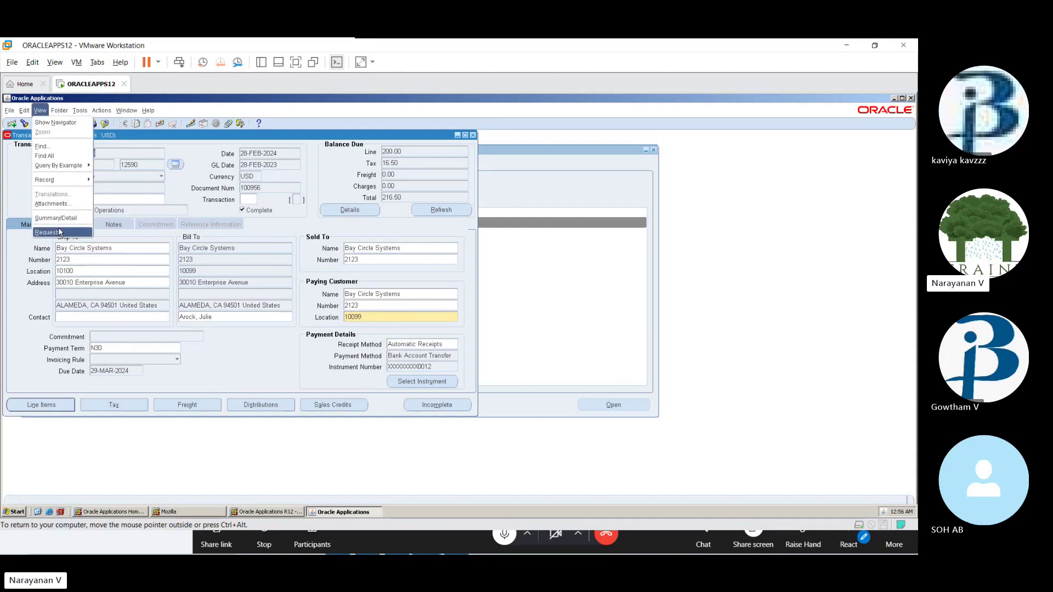
left_click(270, 349)
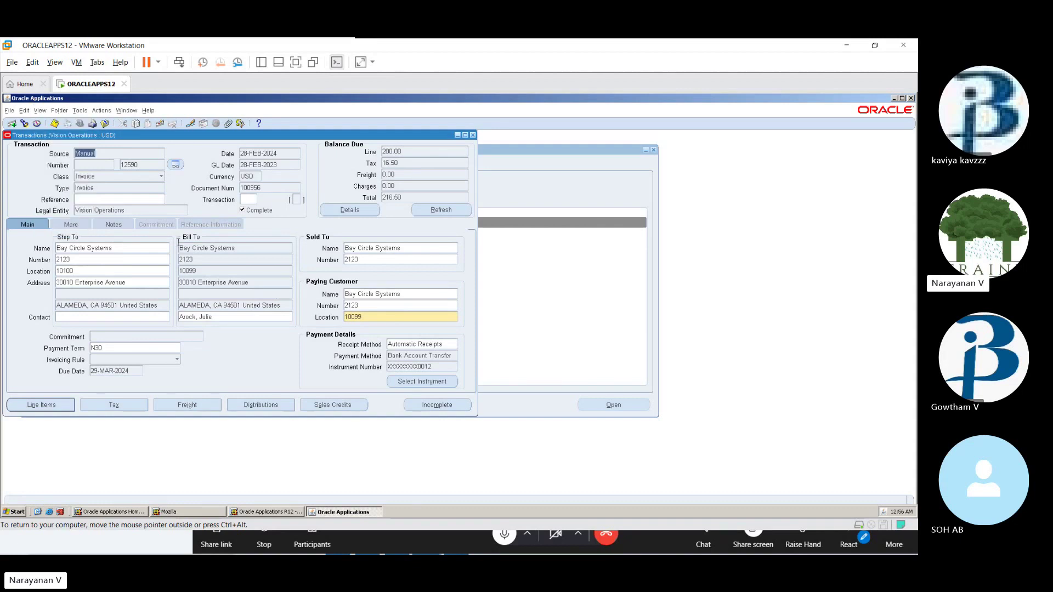
left_click(80, 112)
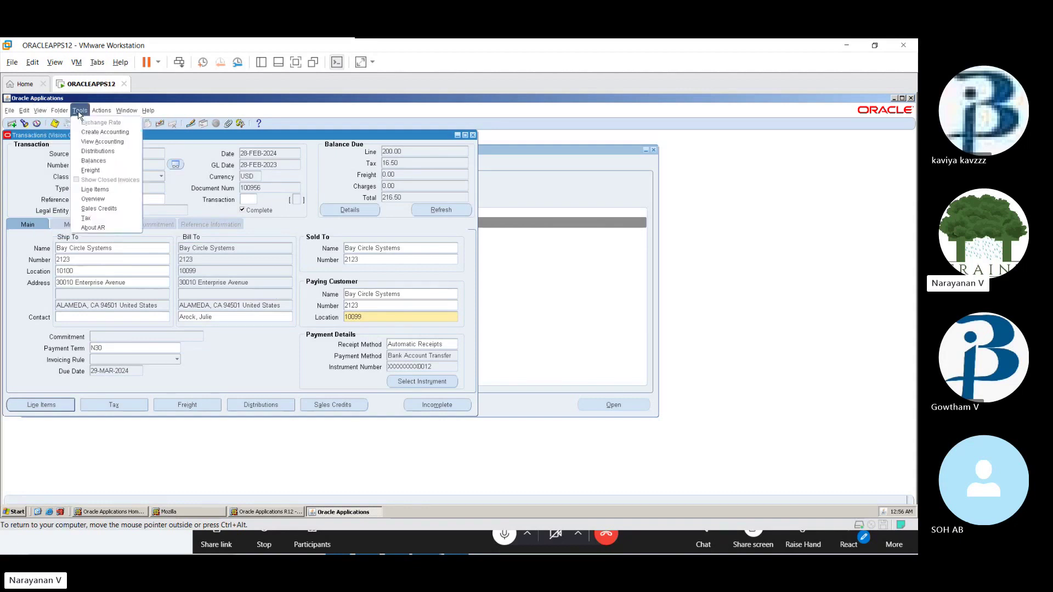
left_click(91, 139)
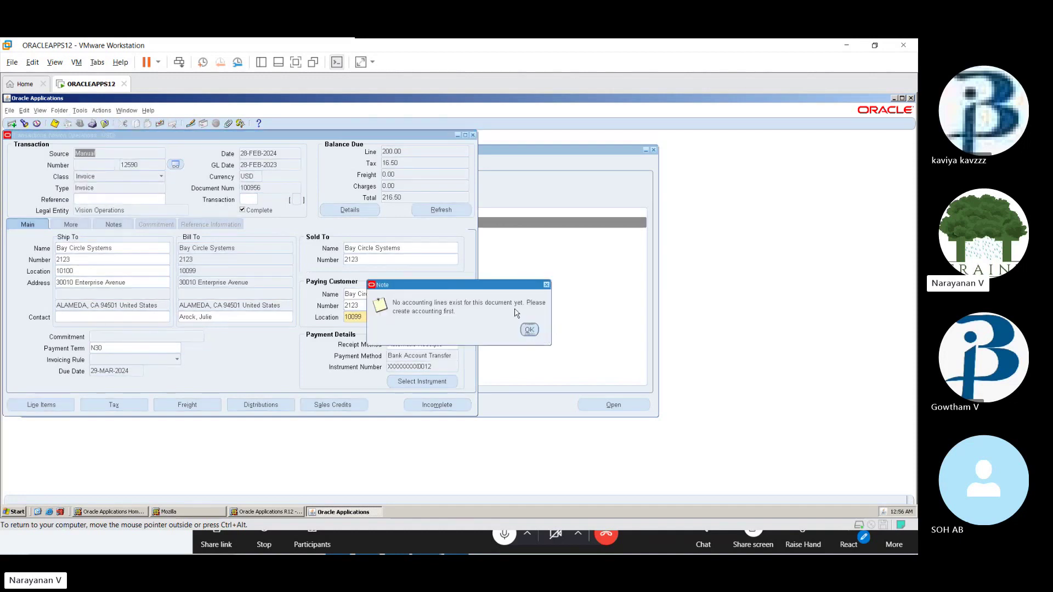
left_click(529, 329)
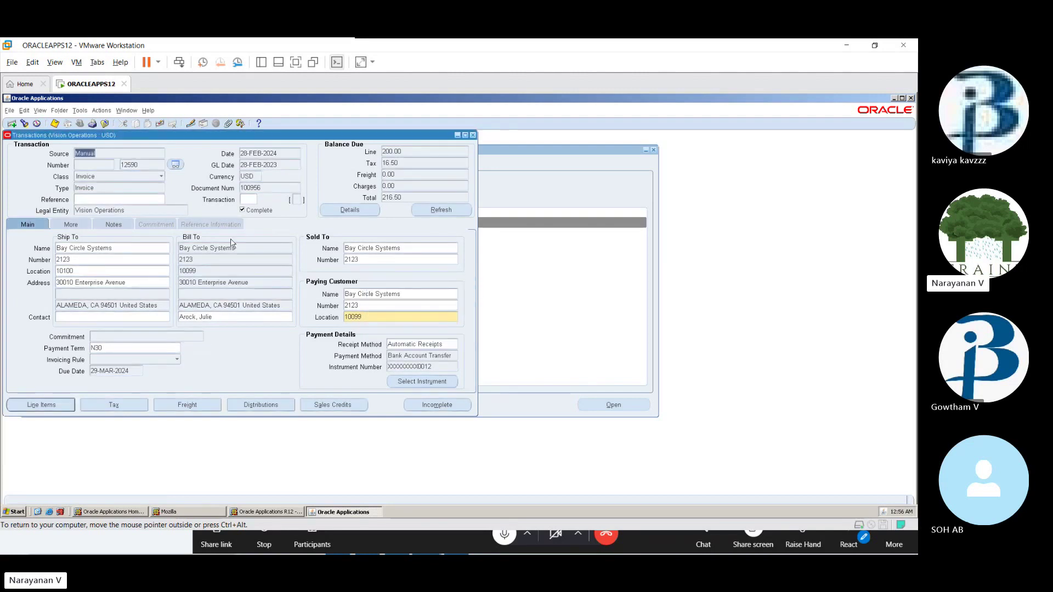
- Look over the actions available for the completed invoice and close its transaction form
left_click(103, 112)
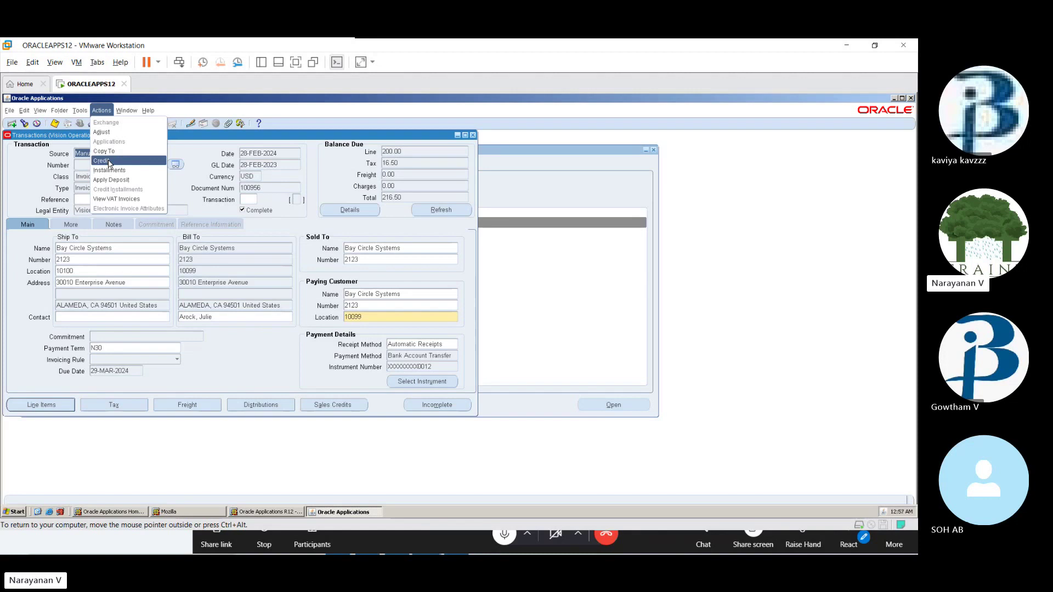
left_click(117, 132)
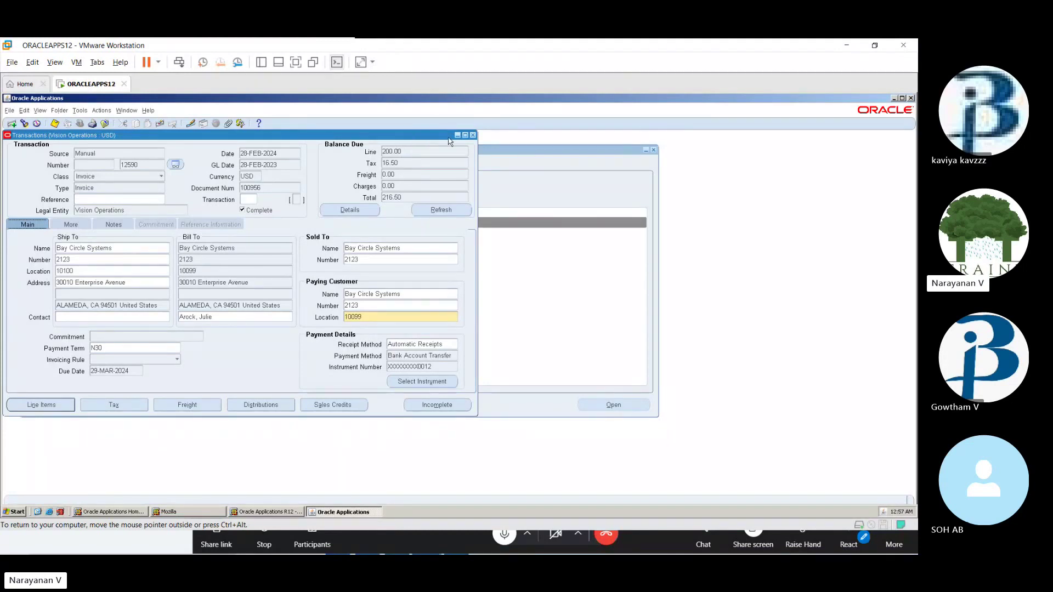
left_click(474, 135)
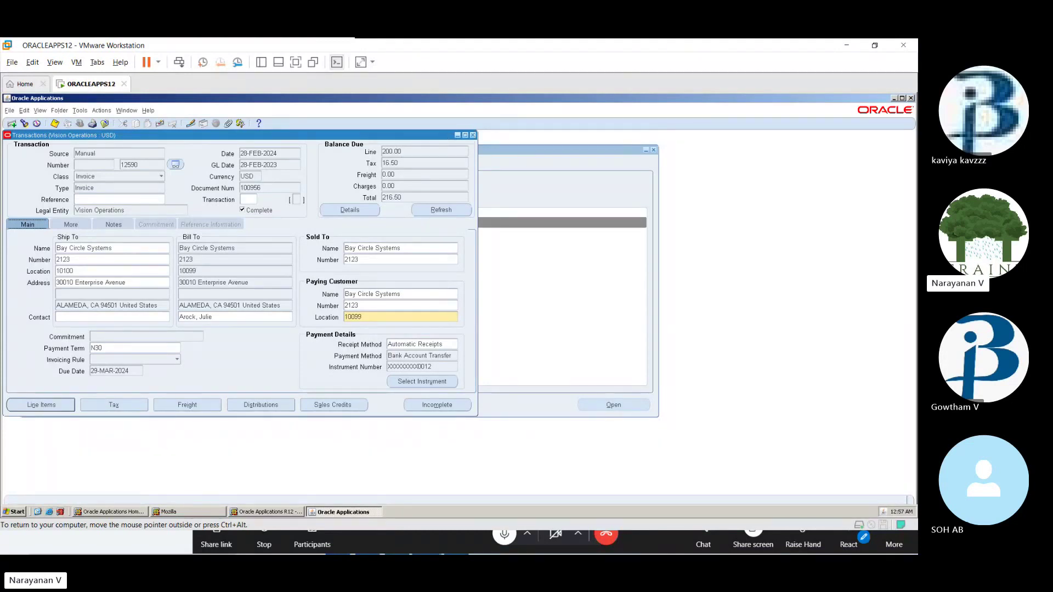
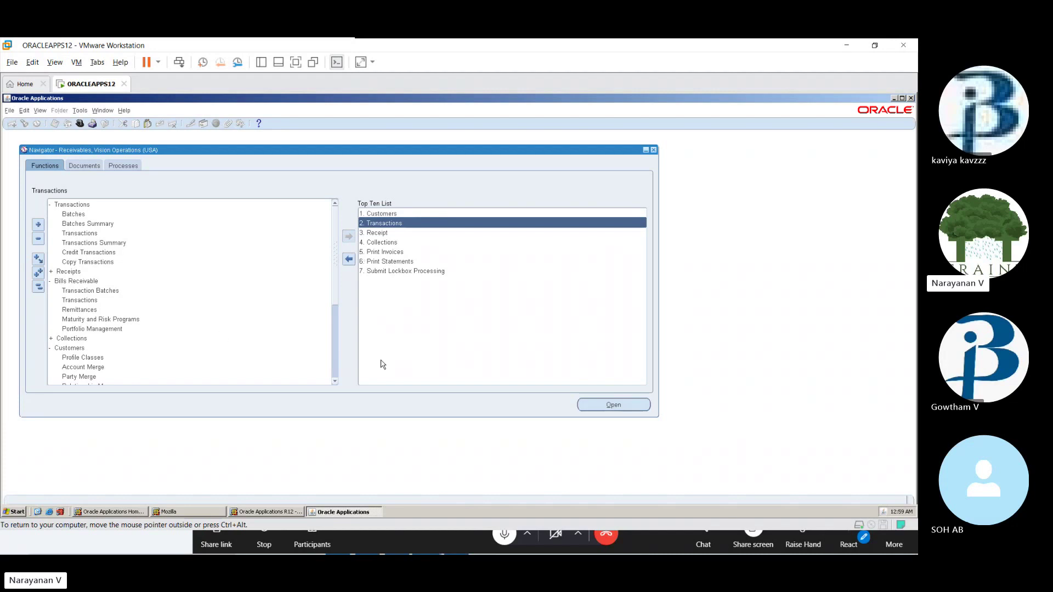
- Start a single Print Invoices request and choose the Invoice Print New Invoices report
left_click(378, 252)
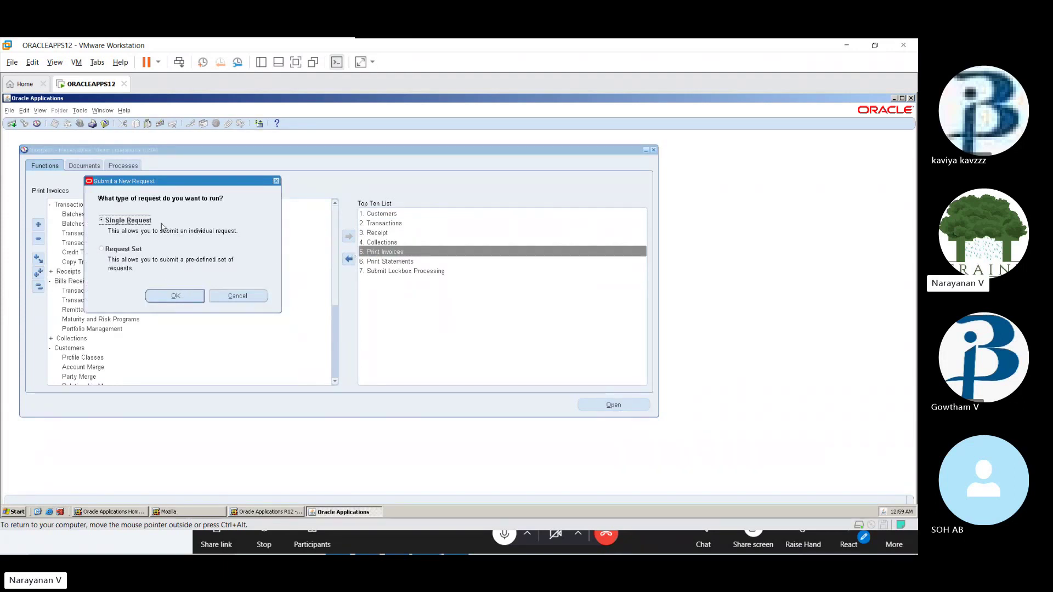
left_click(177, 299)
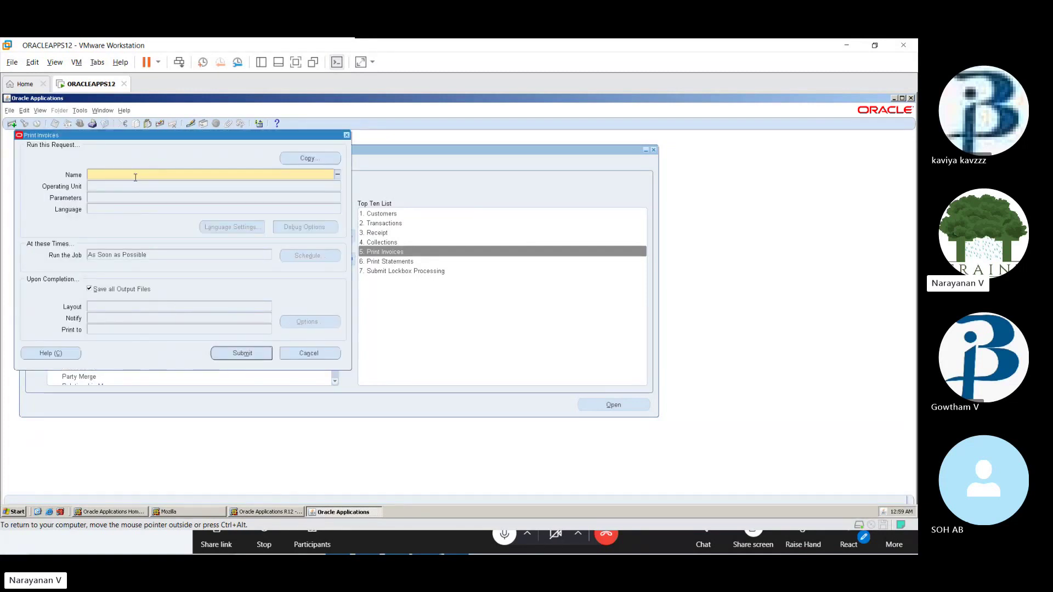
left_click(338, 175)
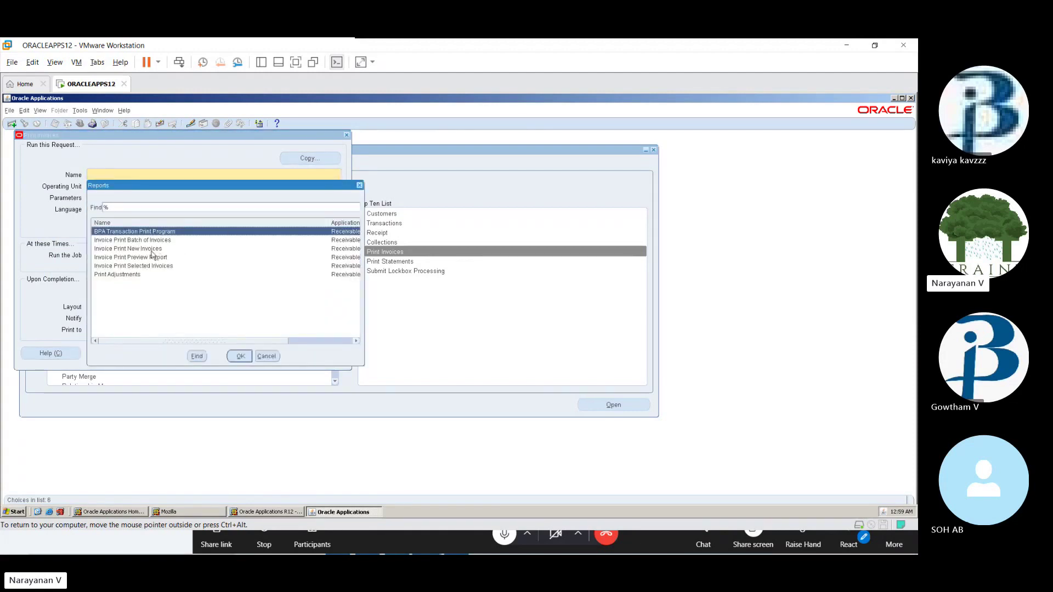
left_click(152, 251)
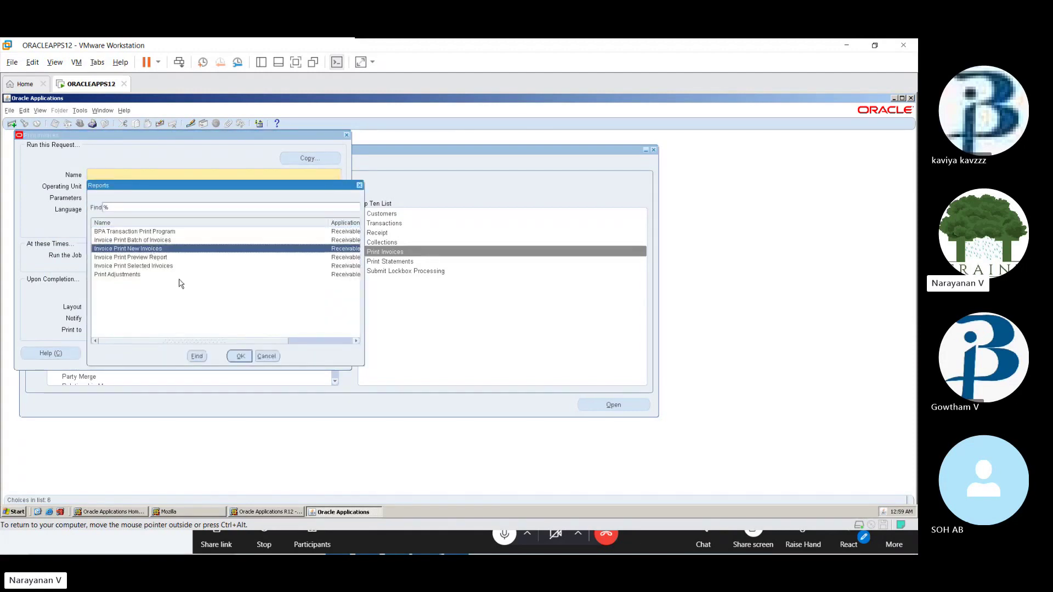
left_click(240, 357)
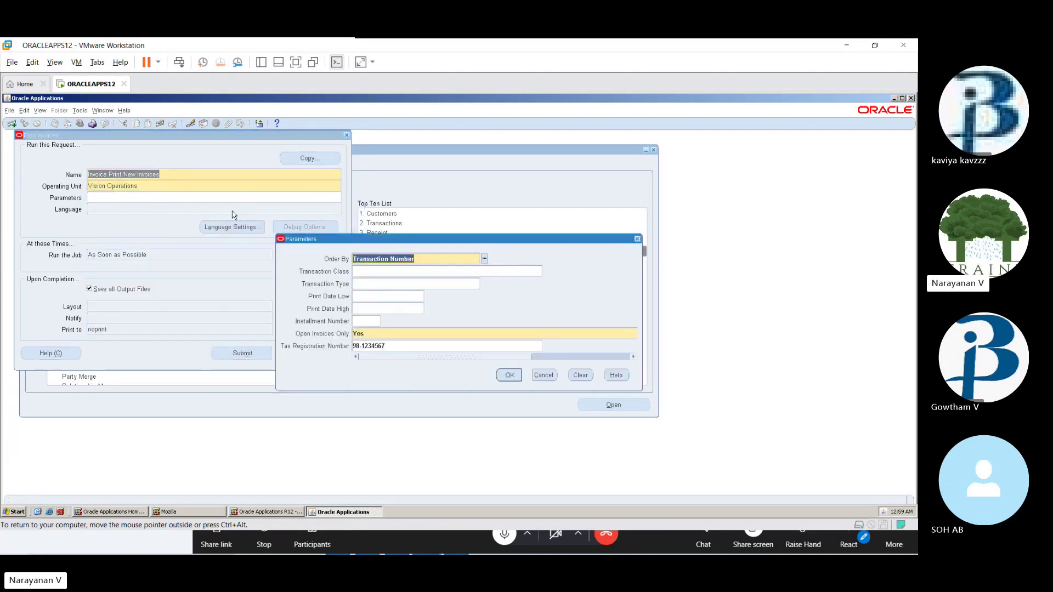
- Keep the report ordered by Transaction Number with open invoices only, and submit the request without starting another
left_click(394, 273)
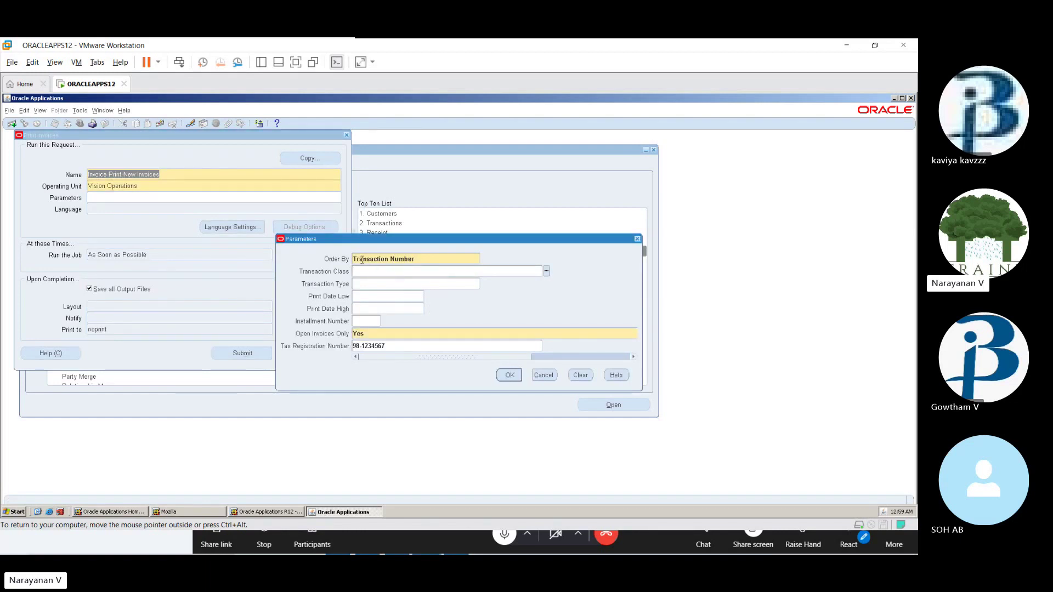
left_click(440, 259)
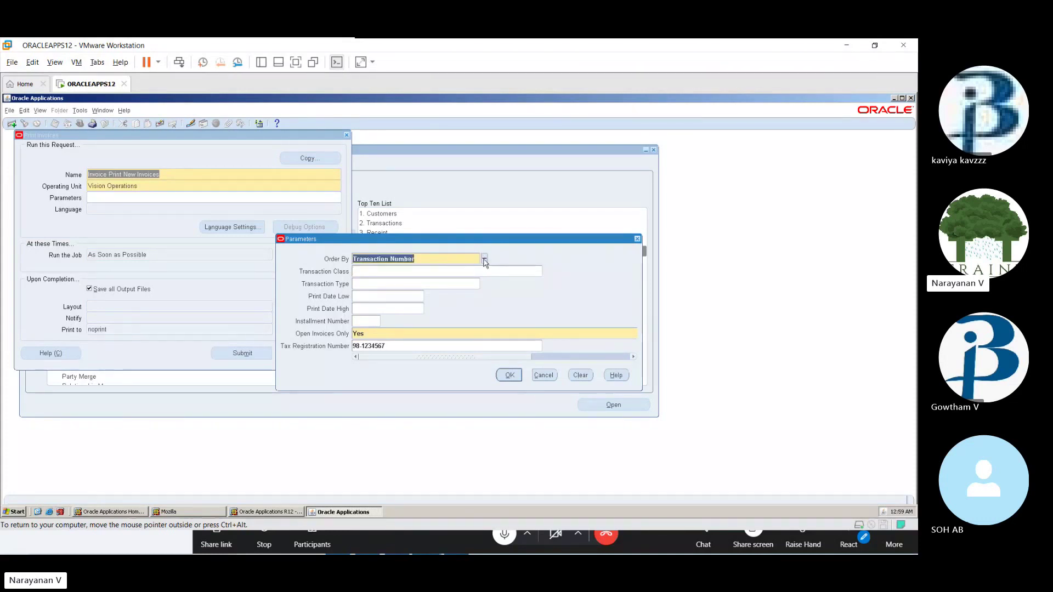
left_click(484, 259)
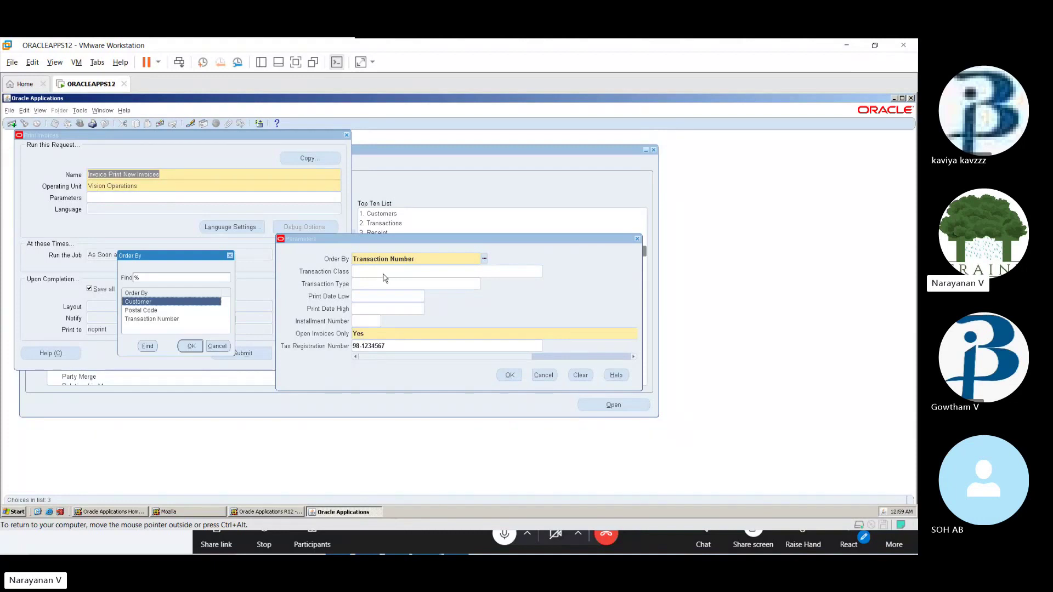
key("Escape")
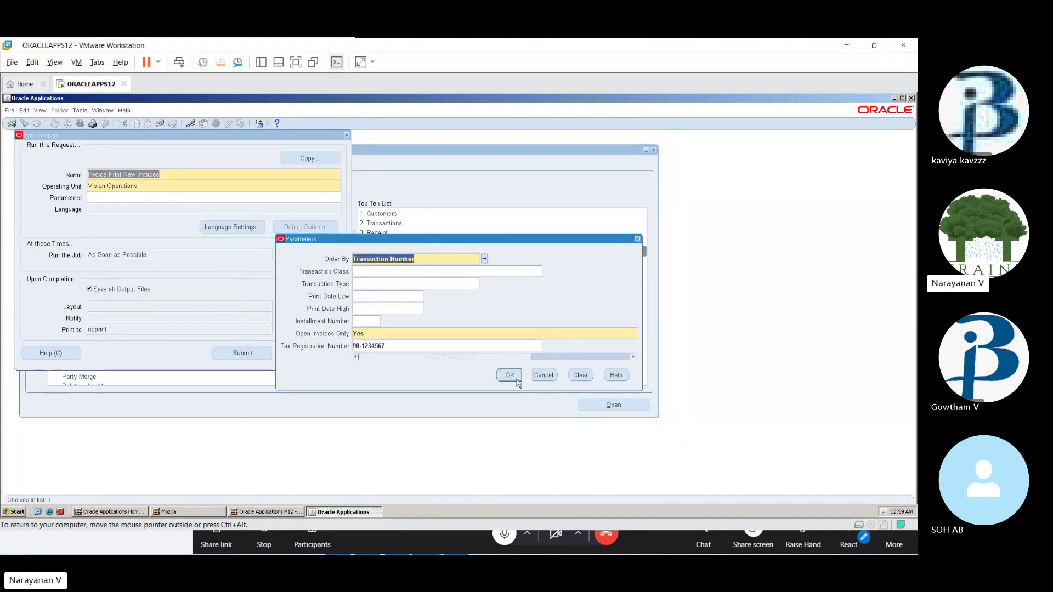
left_click(512, 377)
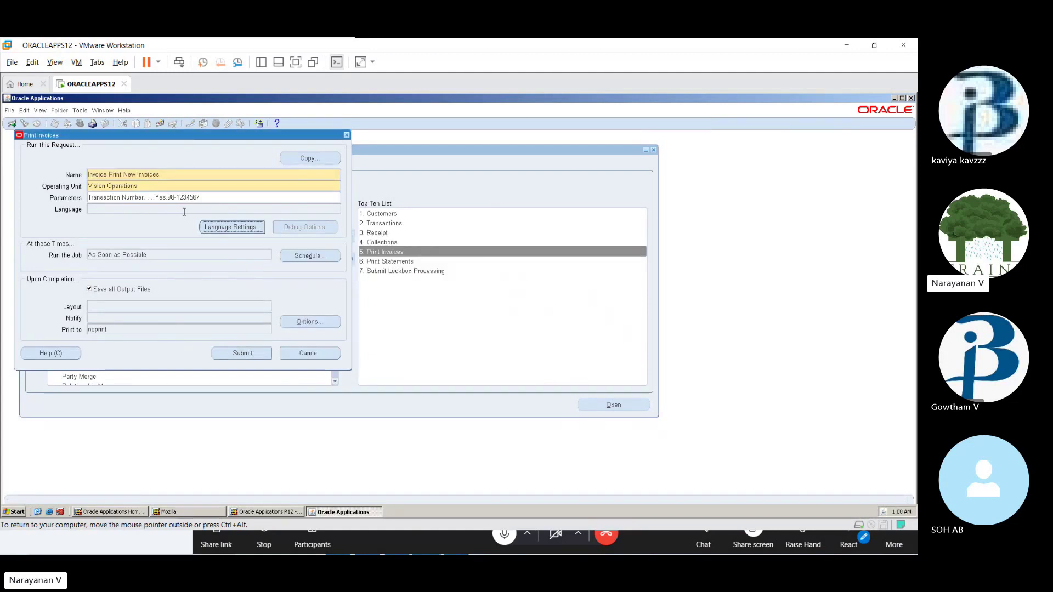
left_click(257, 354)
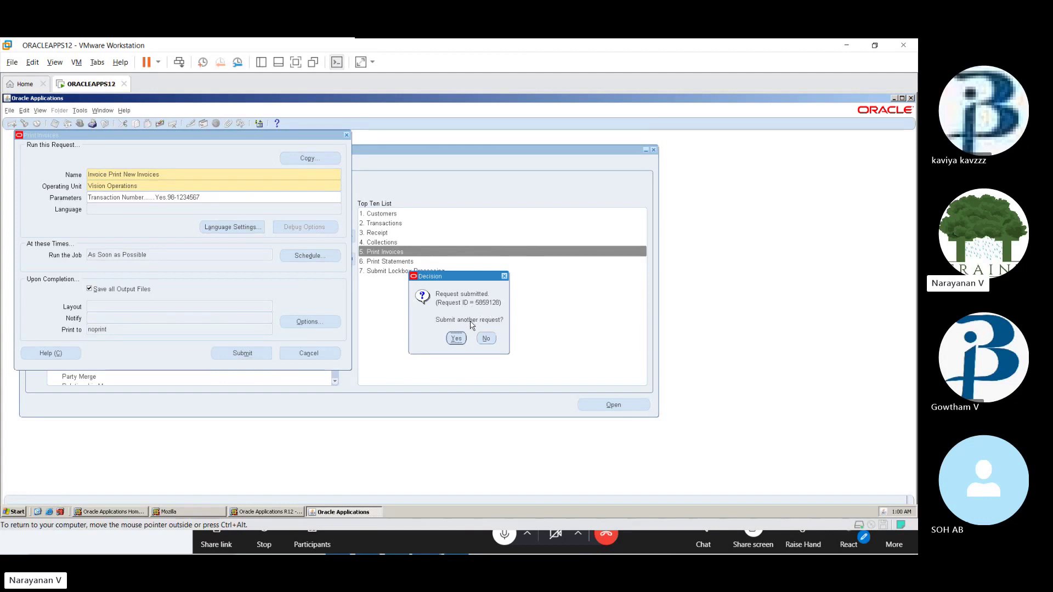
left_click(484, 340)
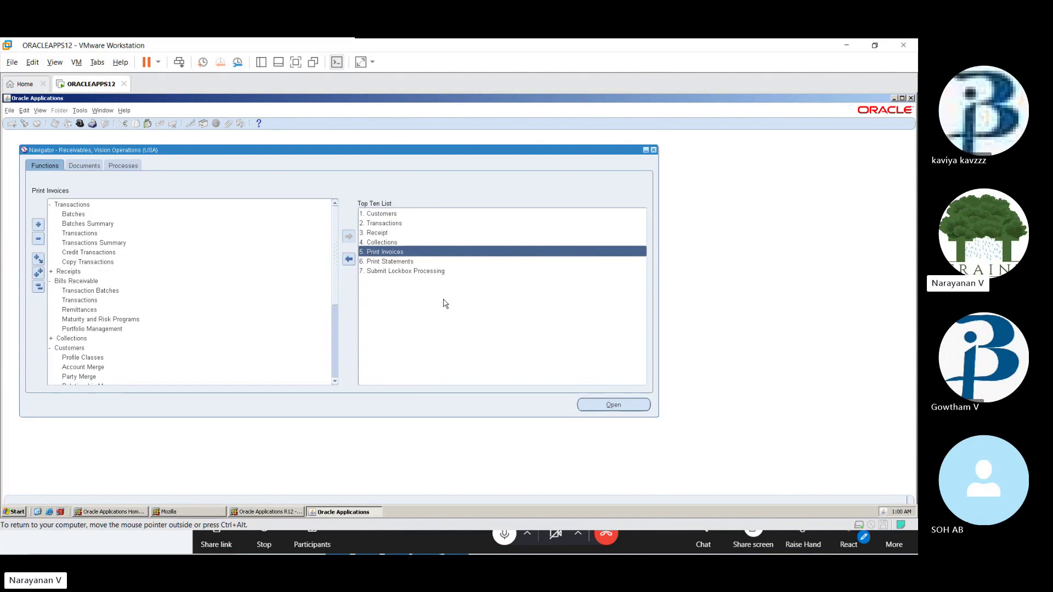
- Find all own concurrent requests, refresh the list to check the invoice print status and close it
left_click(40, 111)
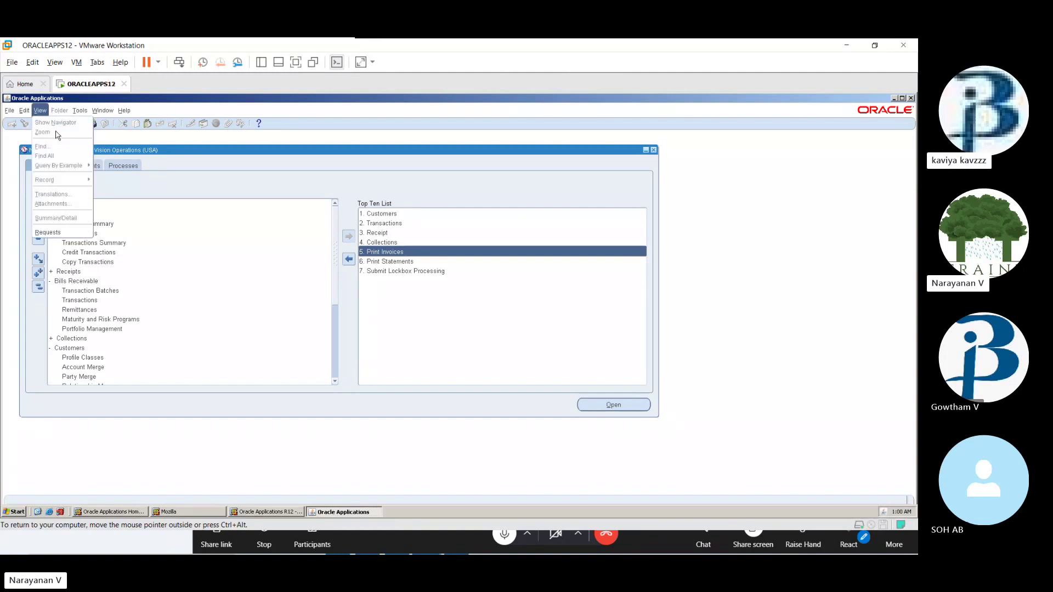
left_click(64, 233)
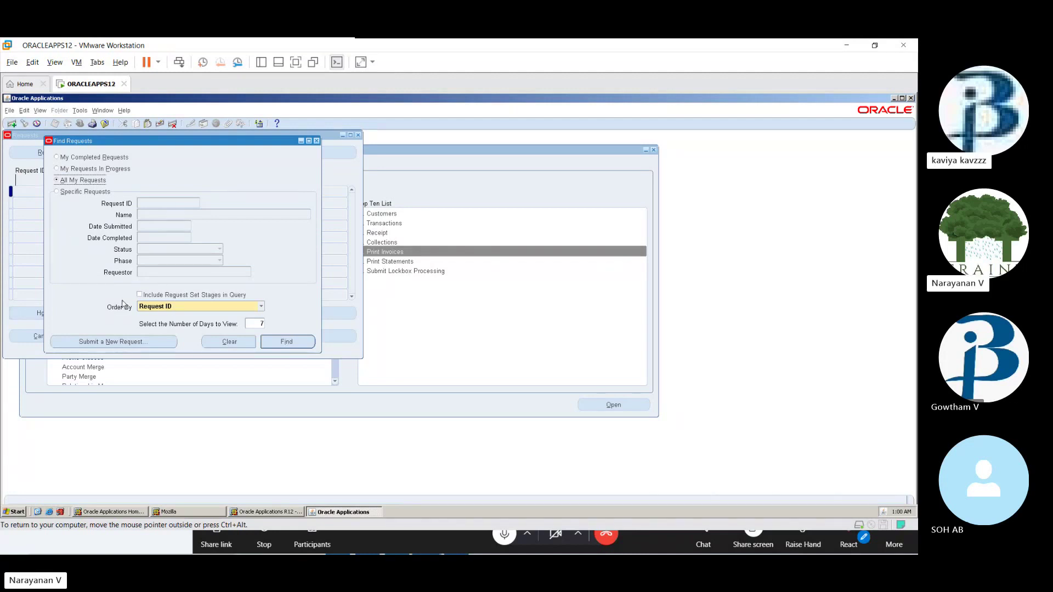
left_click(286, 341)
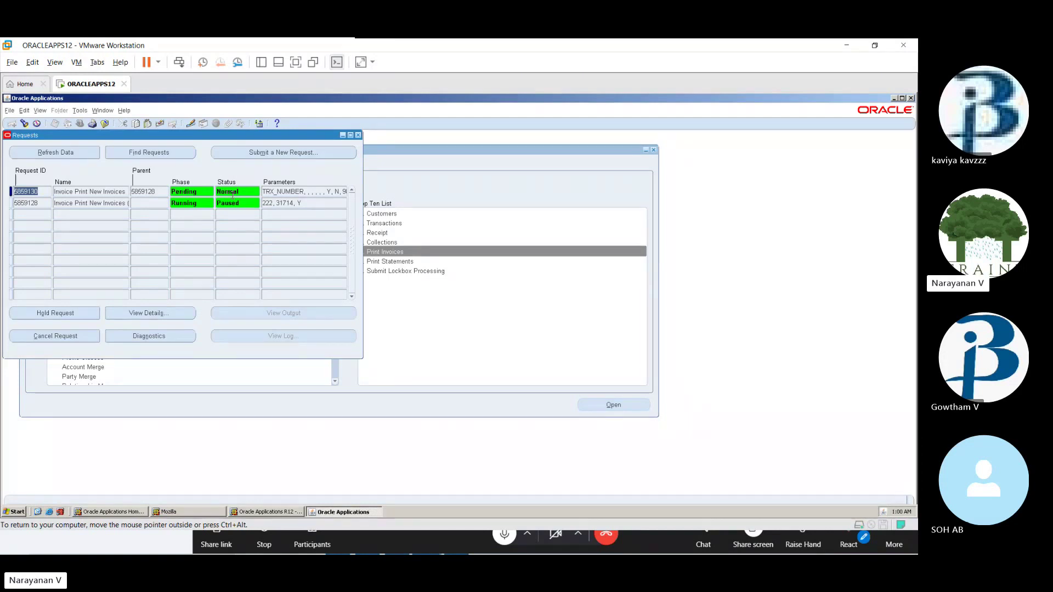
left_click(65, 156)
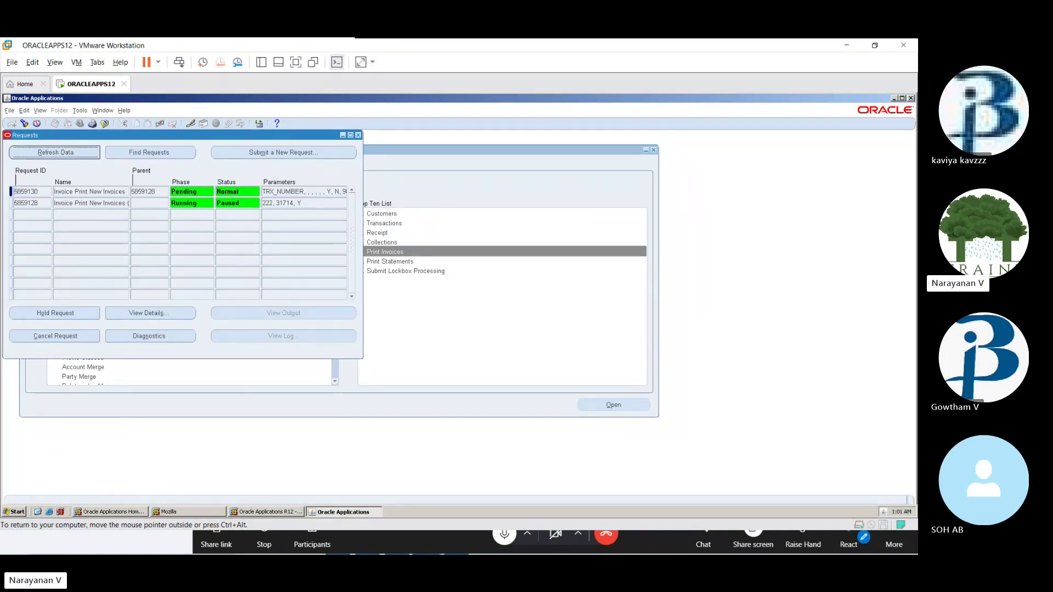
left_click(64, 156)
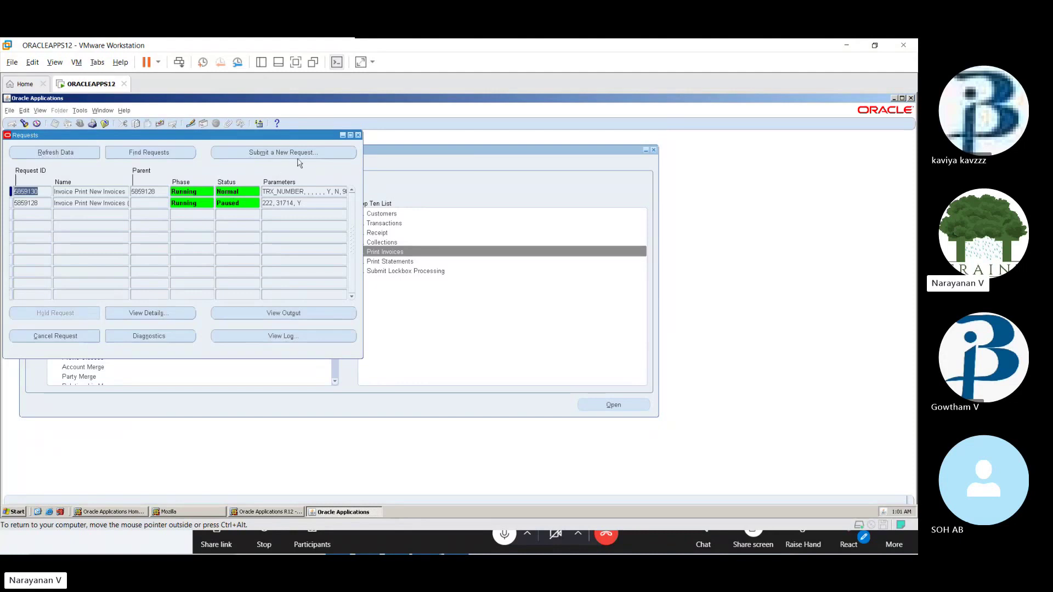
left_click(358, 135)
- Open the Print Statements form and choose operating unit Vision Operations, option Print Statements and bucket Statement
double_click(404, 263)
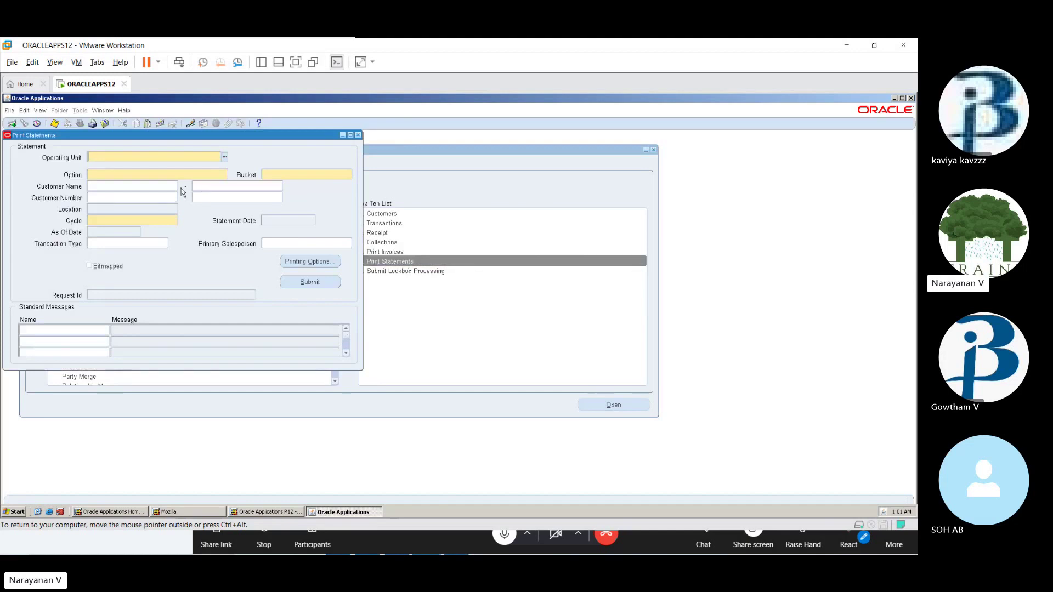
left_click(225, 158)
key("Tab")
left_click(225, 175)
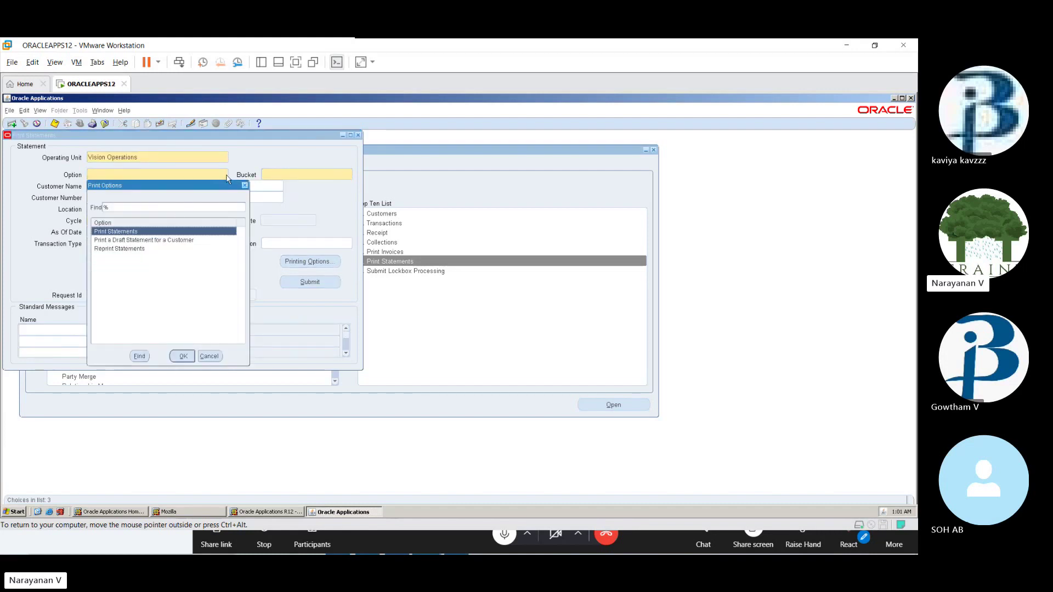
left_click(181, 356)
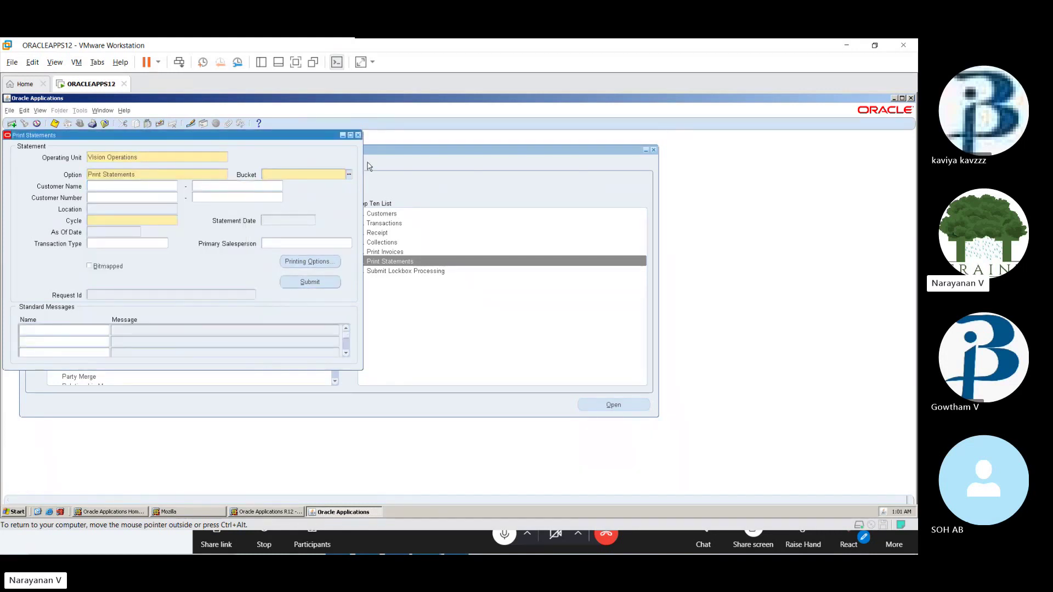
left_click(349, 174)
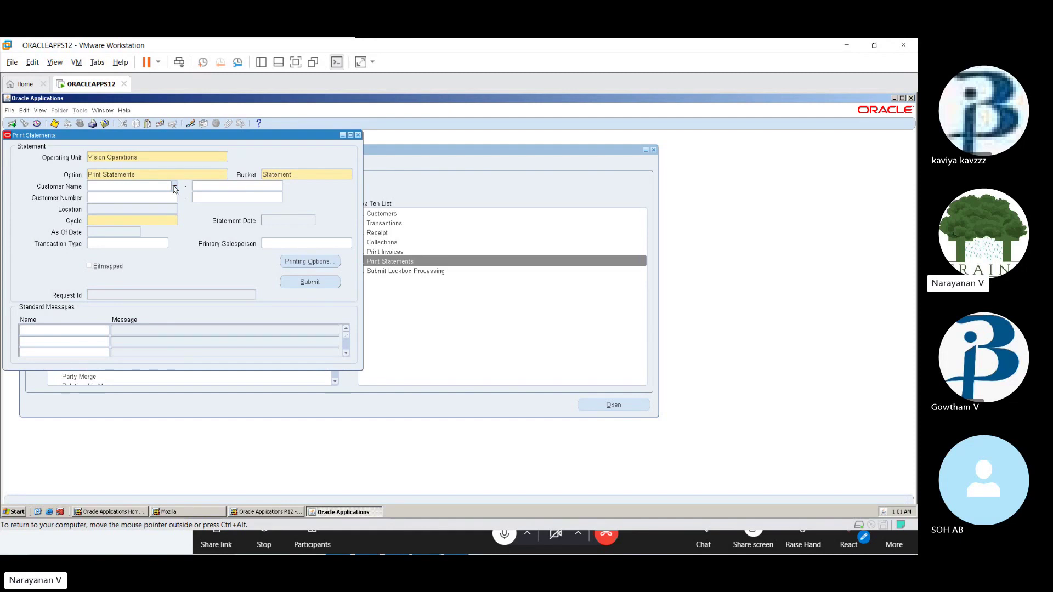
- Find customers matching B% and set both ends of the customer name range to Bay Circle Systems
left_click(175, 188)
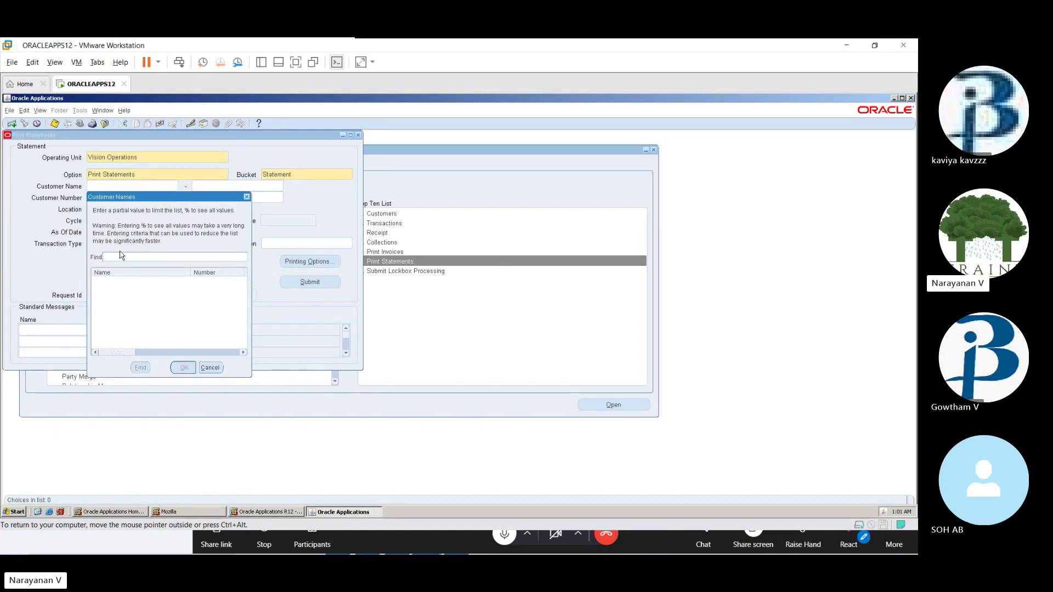
type("B%")
left_click(141, 367)
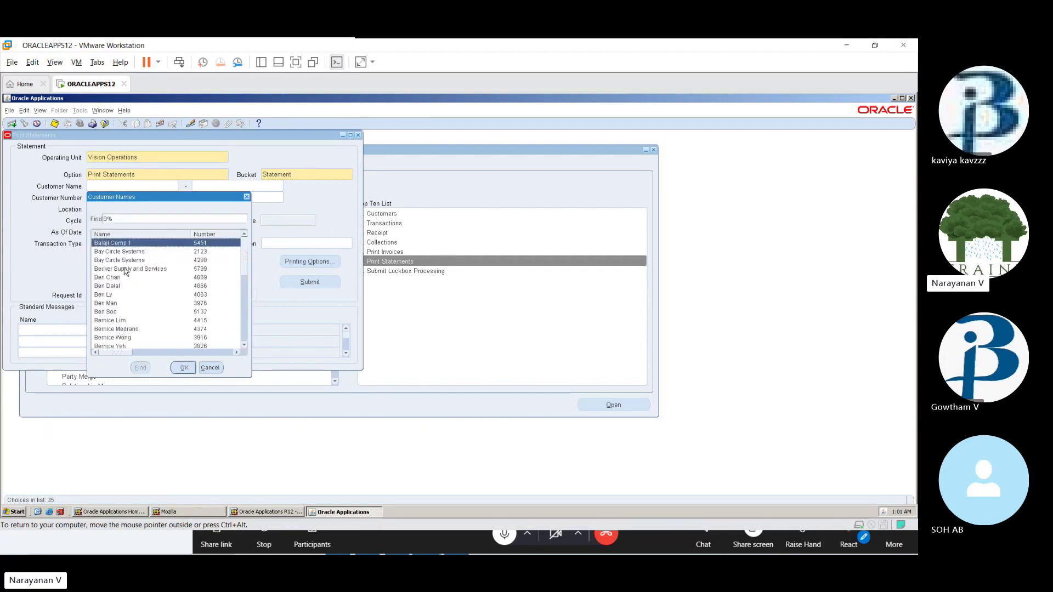
left_click(124, 254)
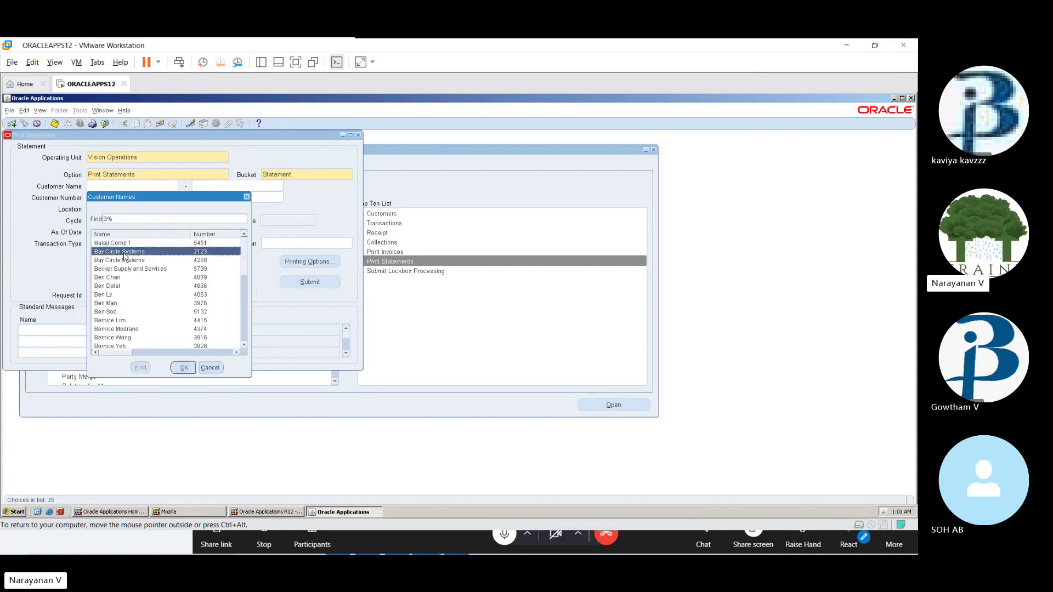
left_click(183, 367)
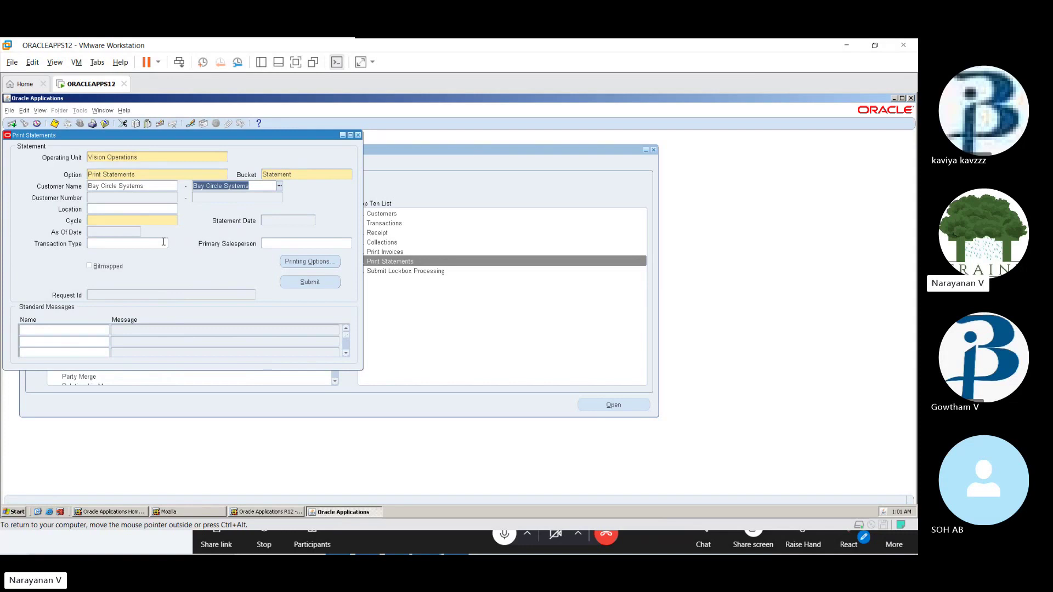
key("ctrl+l")
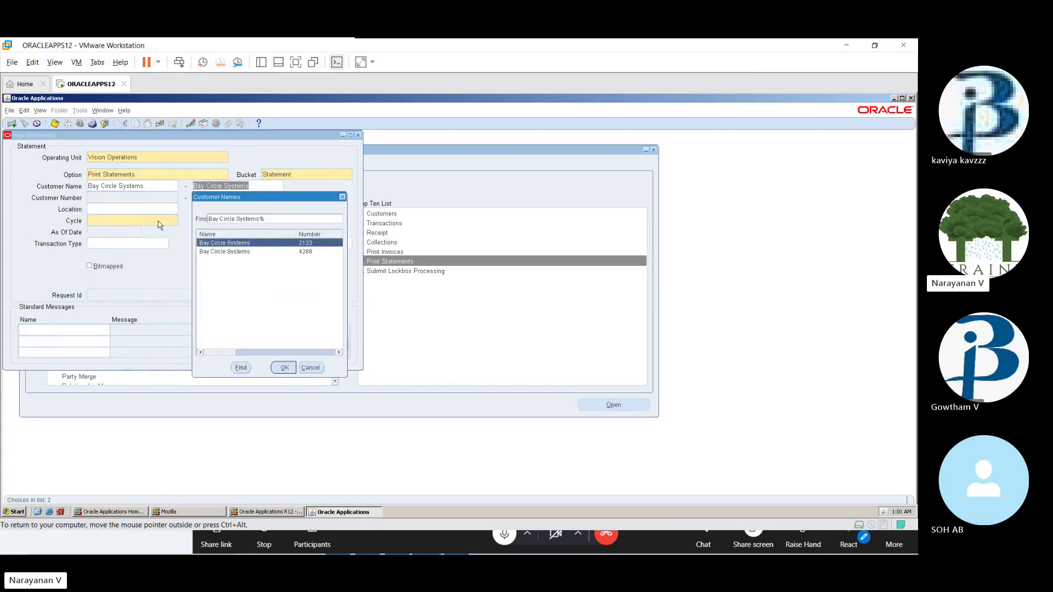
left_click(284, 368)
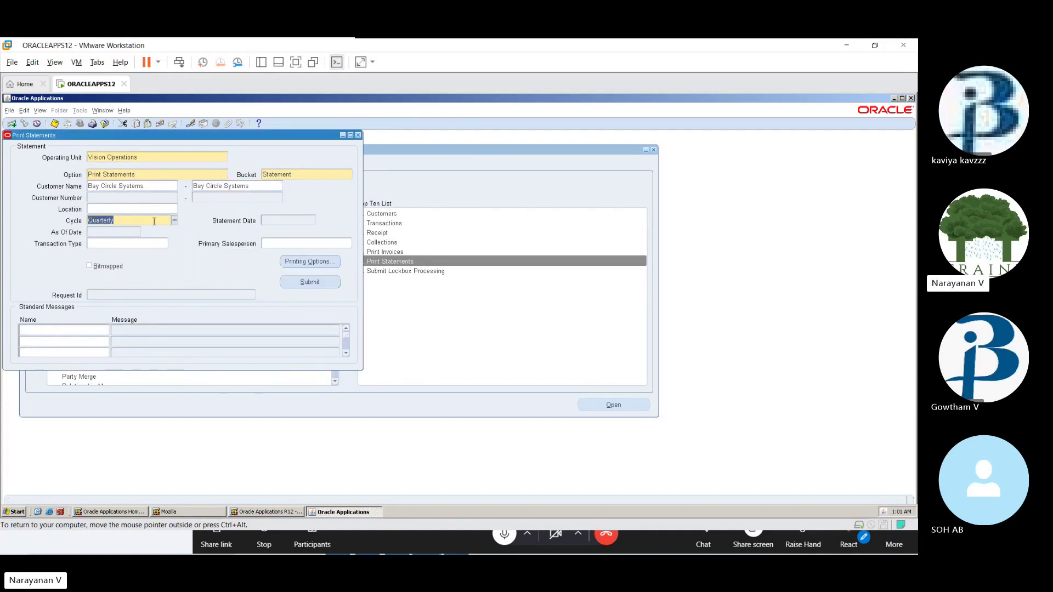
- Submit the statement request with the Quarterly cycle and statement date 01-JUL-2008, and close the form
left_click(309, 287)
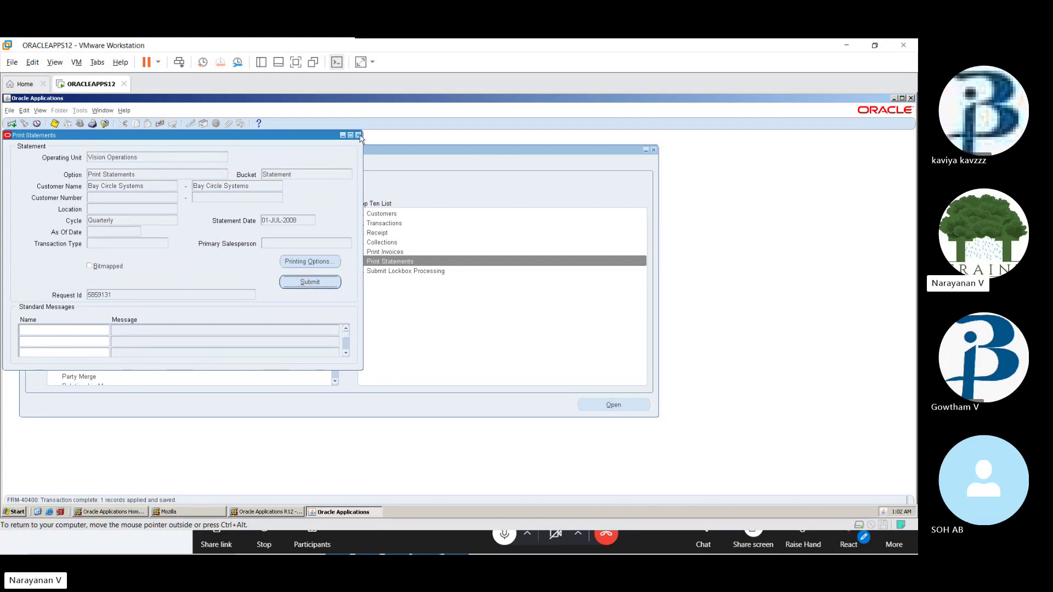
left_click(323, 282)
left_click(359, 135)
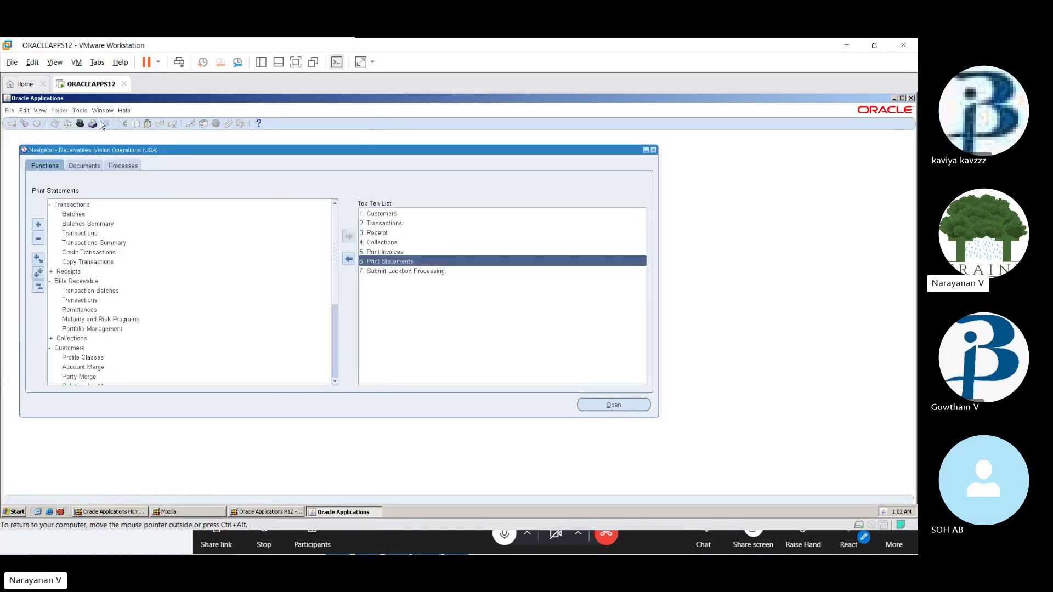
- Open the concurrent requests list, refresh it and examine the output of the child Invoice Print New Invoices request
left_click(40, 110)
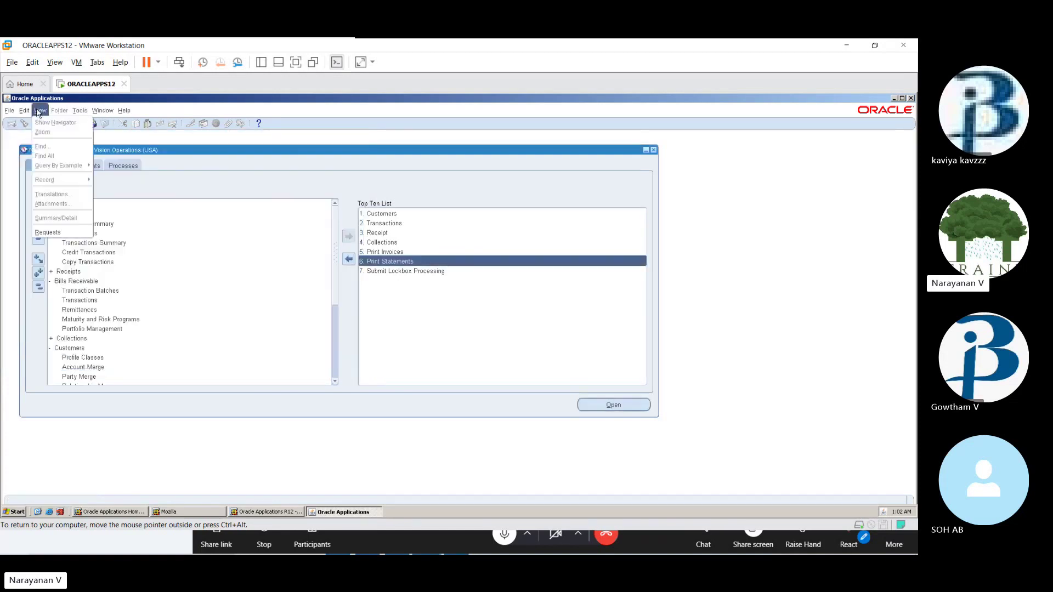
left_click(48, 232)
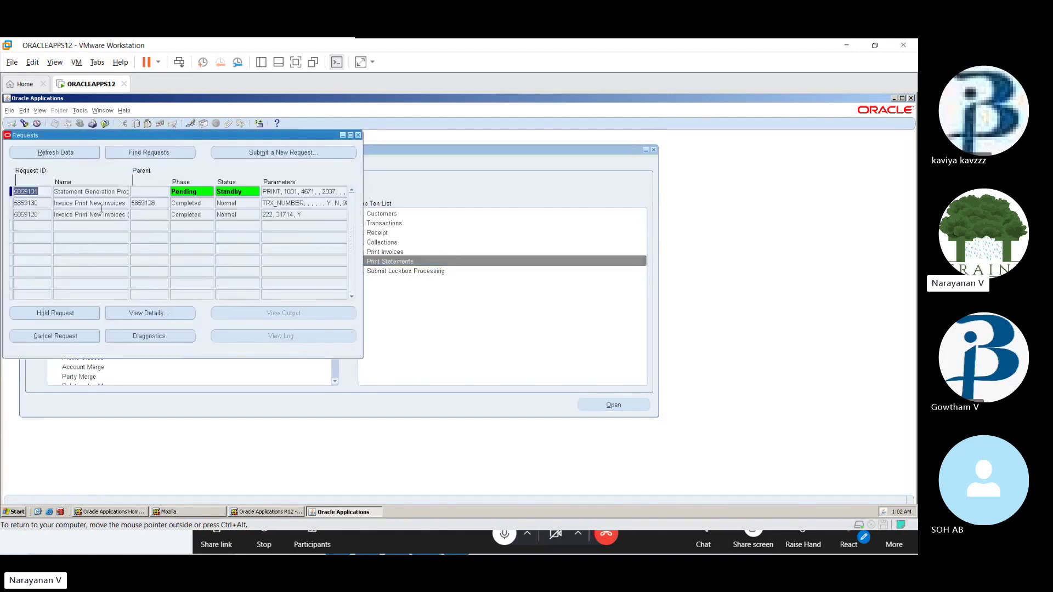
left_click(85, 156)
left_click(99, 203)
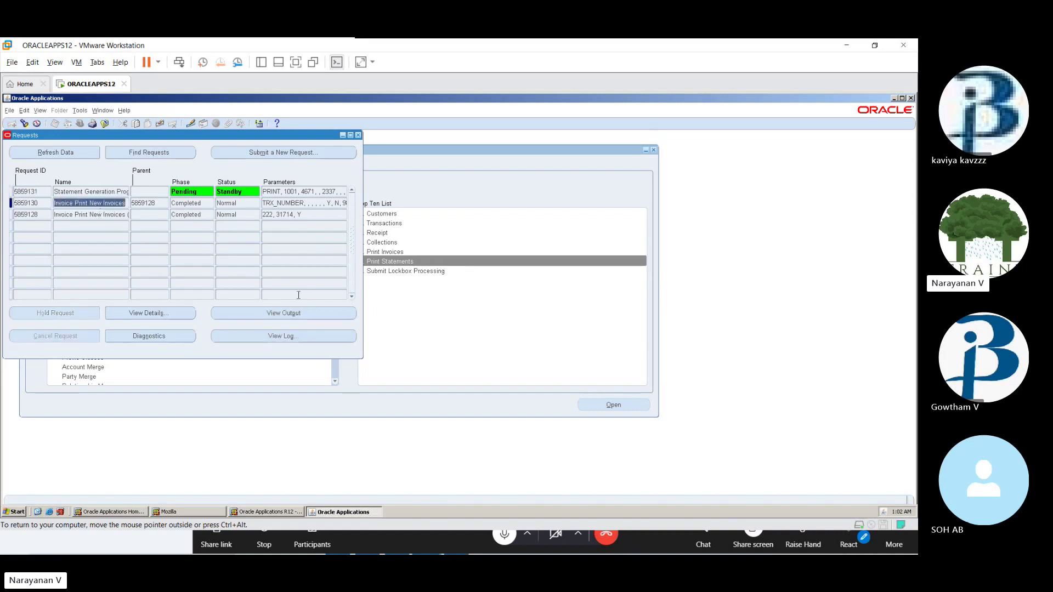
left_click(293, 314)
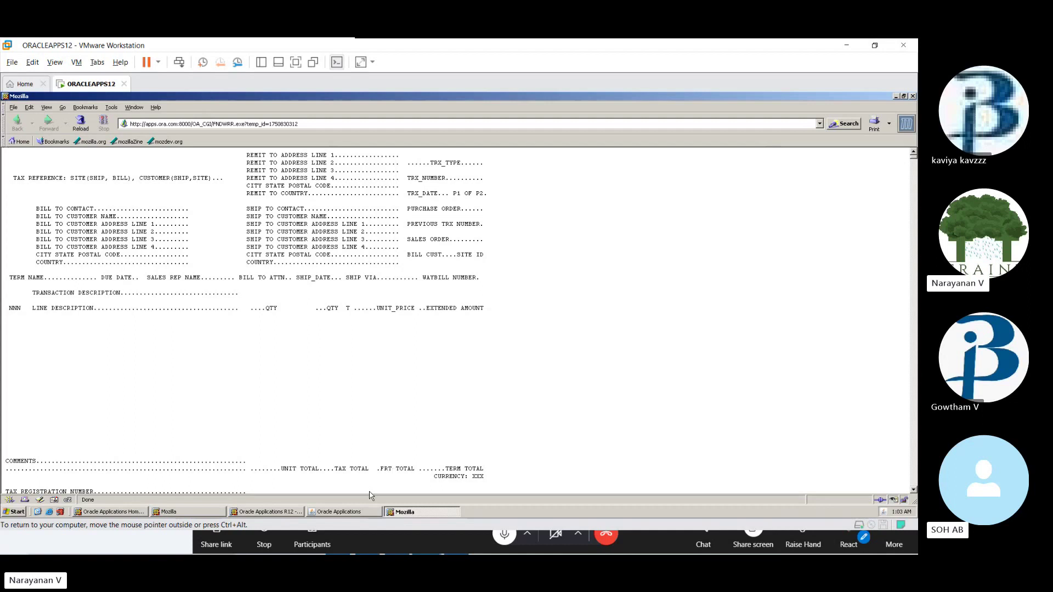
left_click(354, 513)
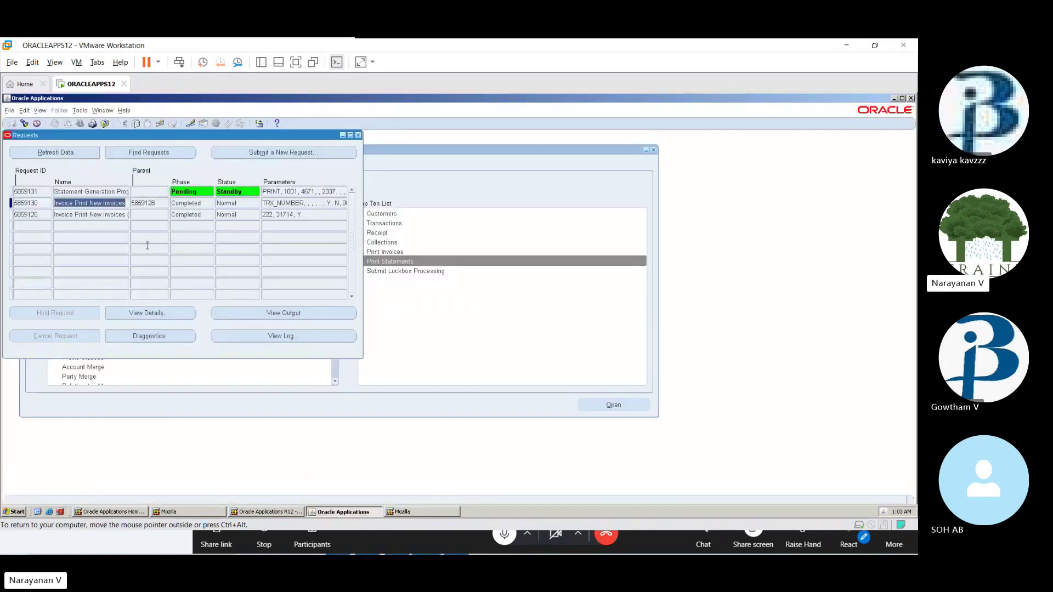
- Check the output of the parent Invoice Print New Invoices request and reselect the child request
left_click(99, 213)
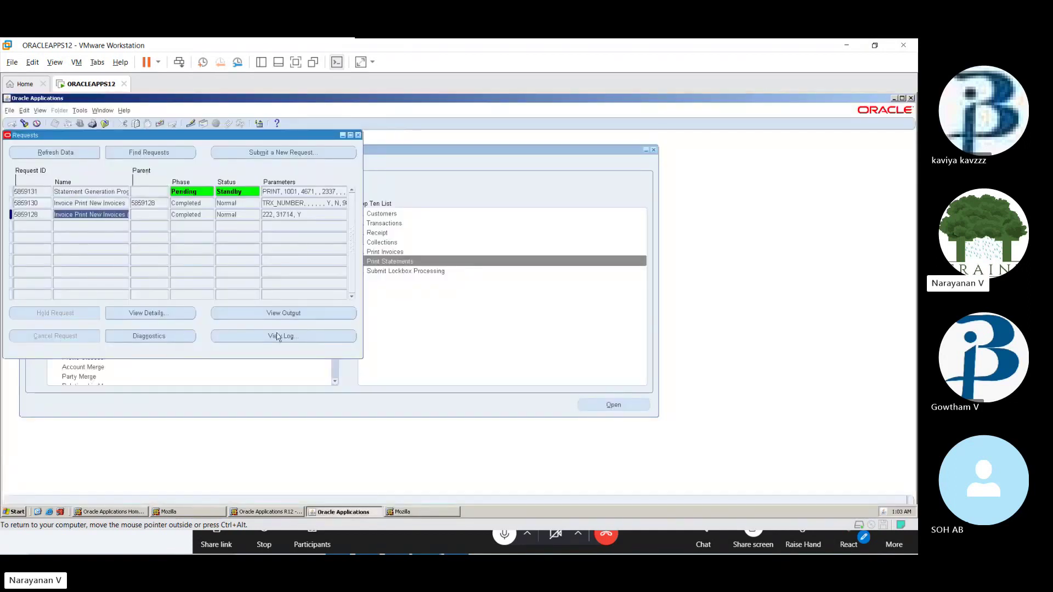
left_click(293, 315)
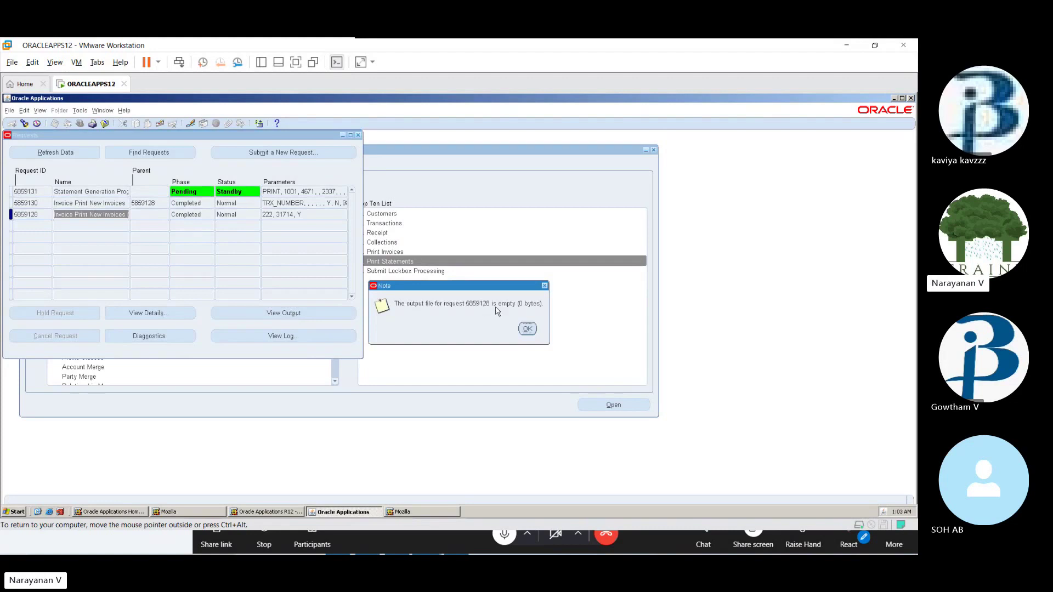
left_click(526, 330)
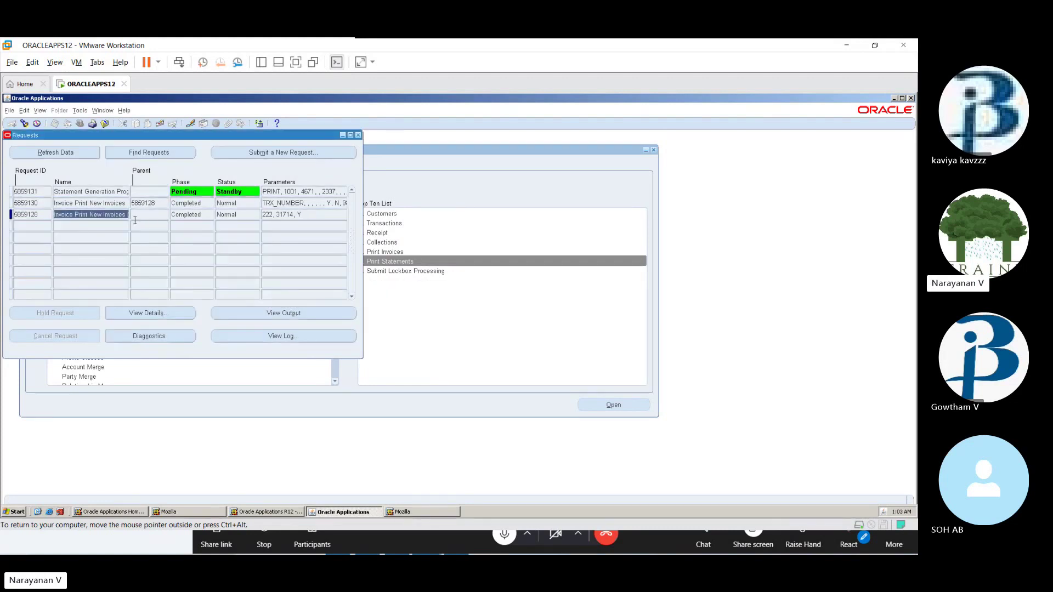
left_click(121, 204)
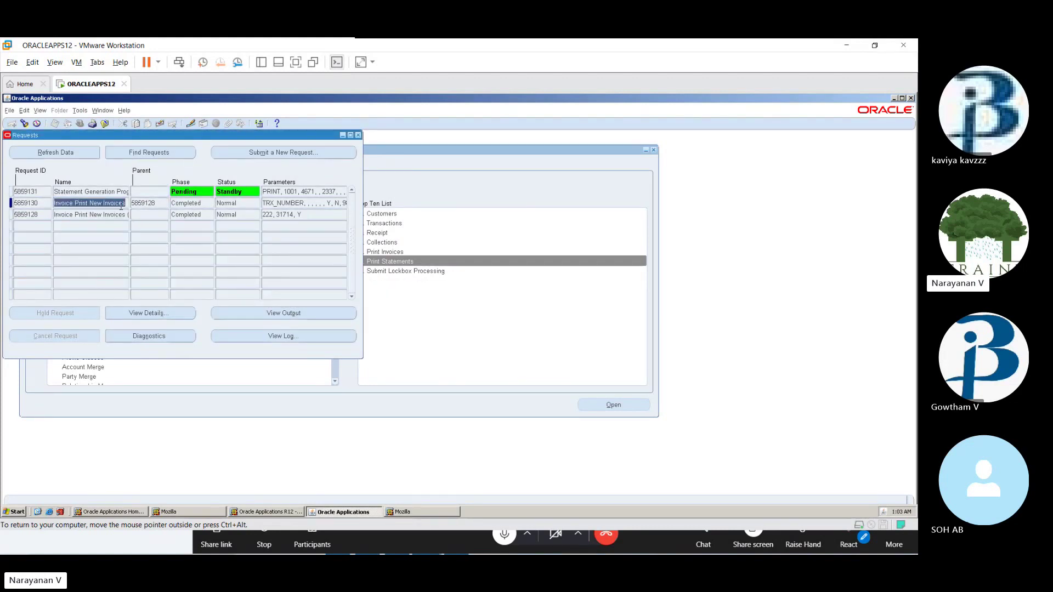
- Refresh the requests list, examine the Statement Generation Program's output, and close the output and the list
left_click(55, 153)
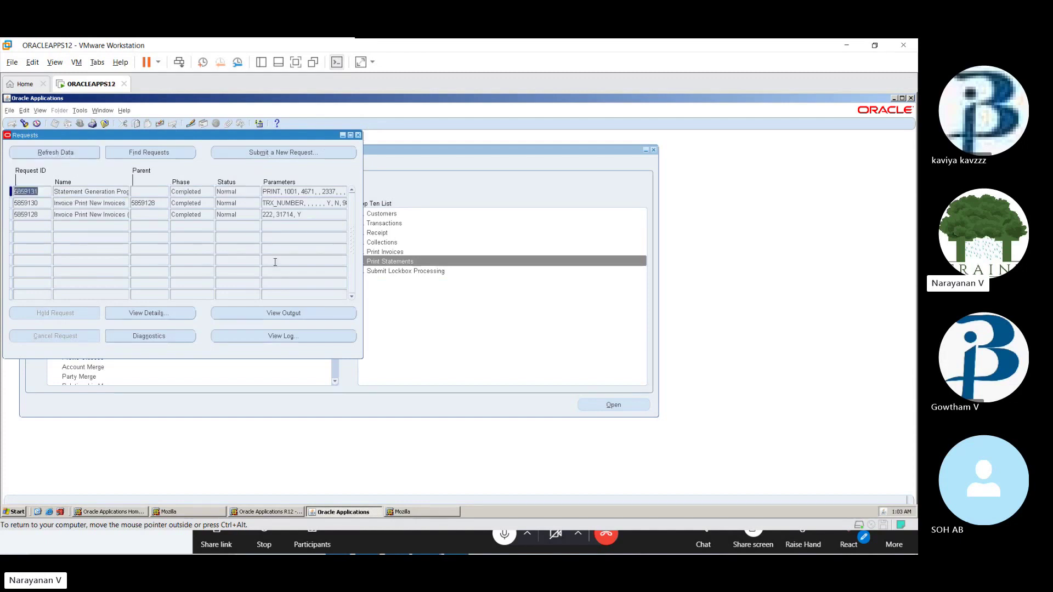
left_click(301, 312)
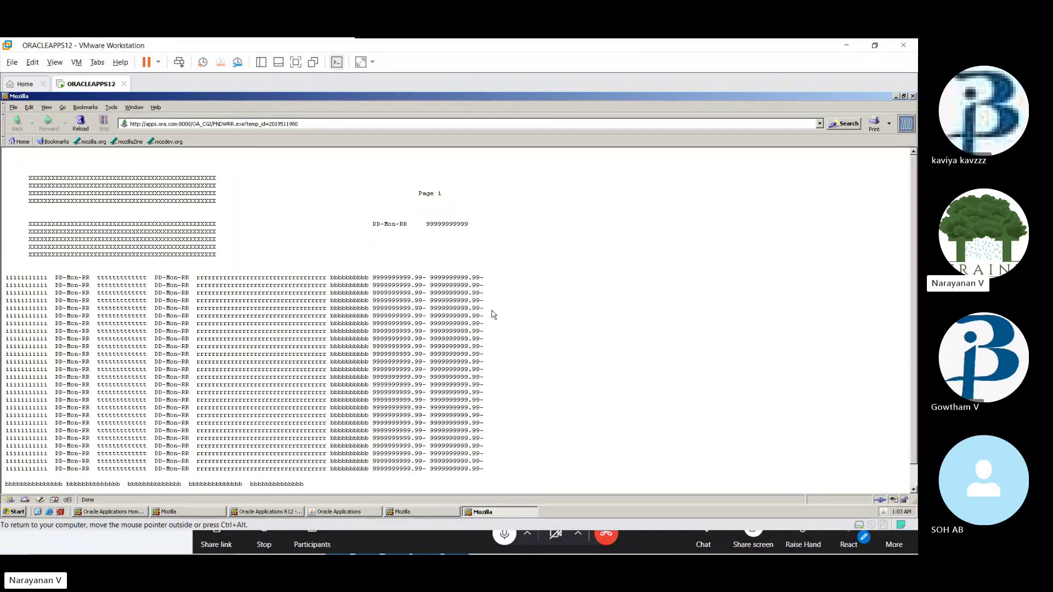
left_click(912, 96)
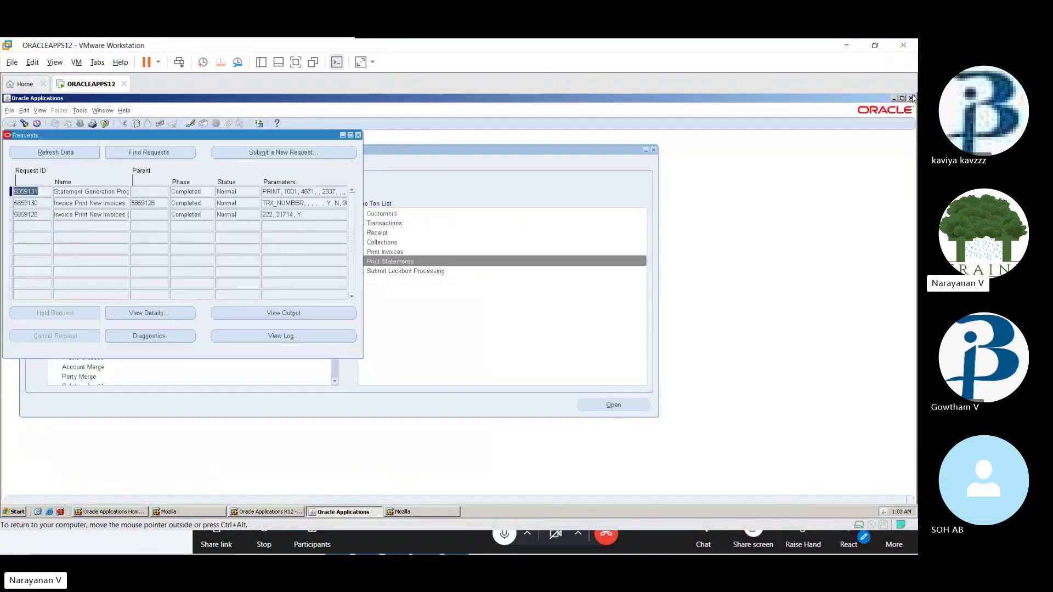
left_click(357, 134)
- Open the Receipts form from the navigator, look over its fields and close it
left_click(372, 232)
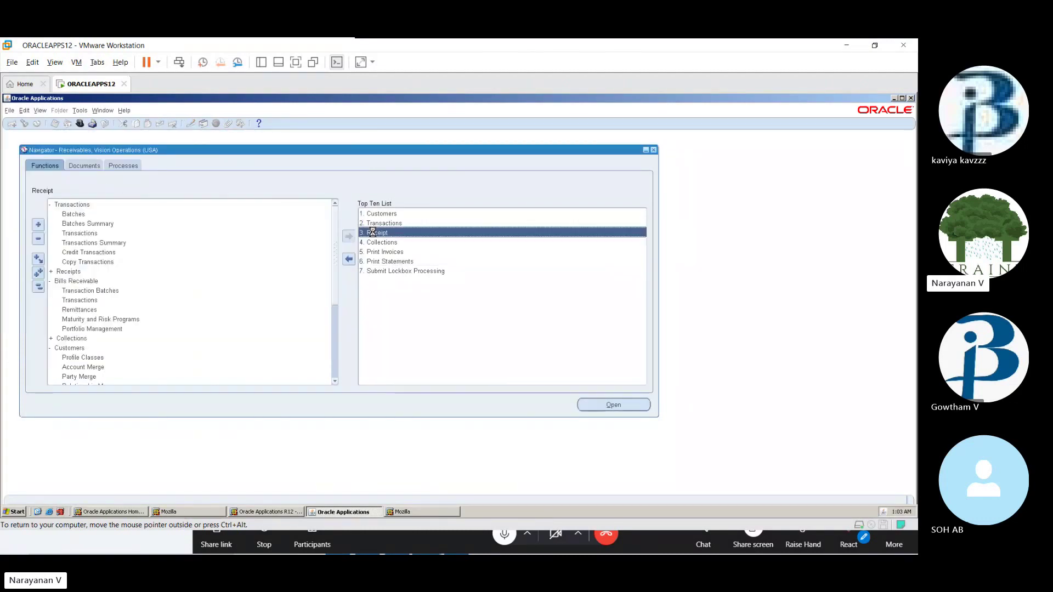
left_click_drag(336, 138, 369, 189)
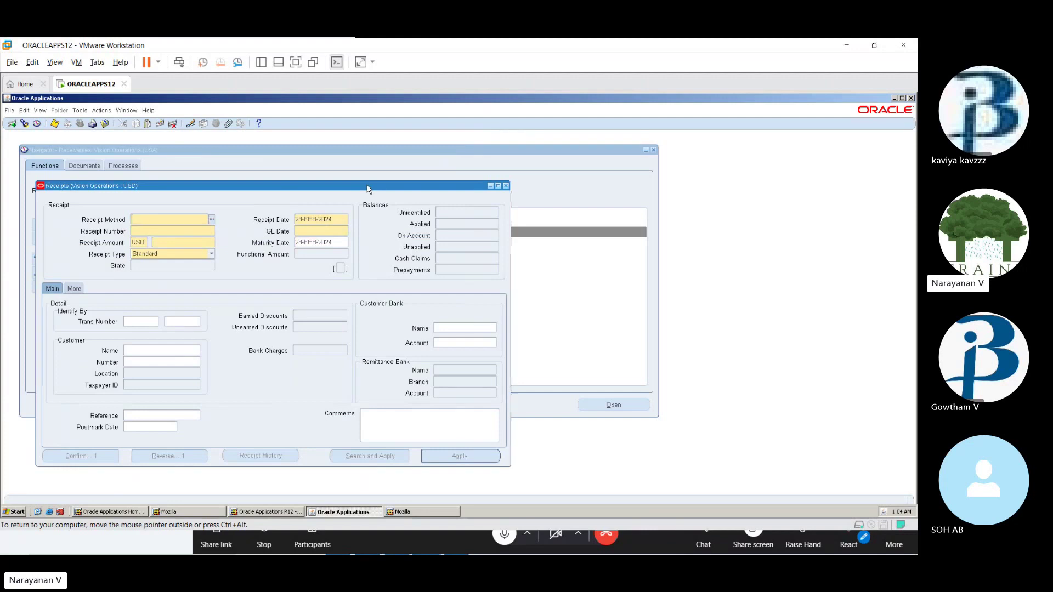
left_click(505, 187)
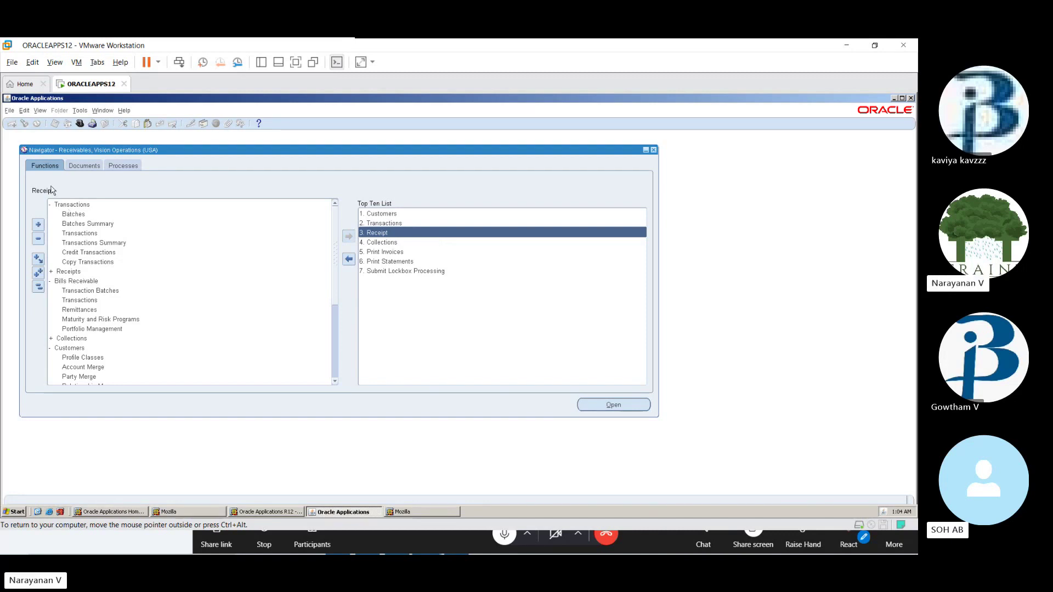
- Start a new single concurrent request from the Receivables navigator
left_click(40, 112)
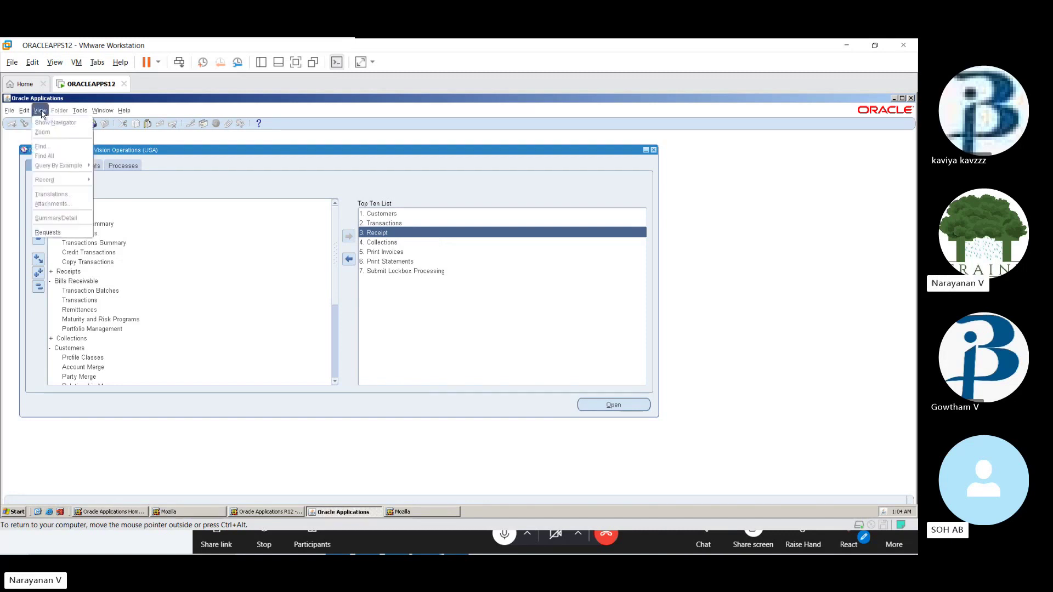
left_click(75, 237)
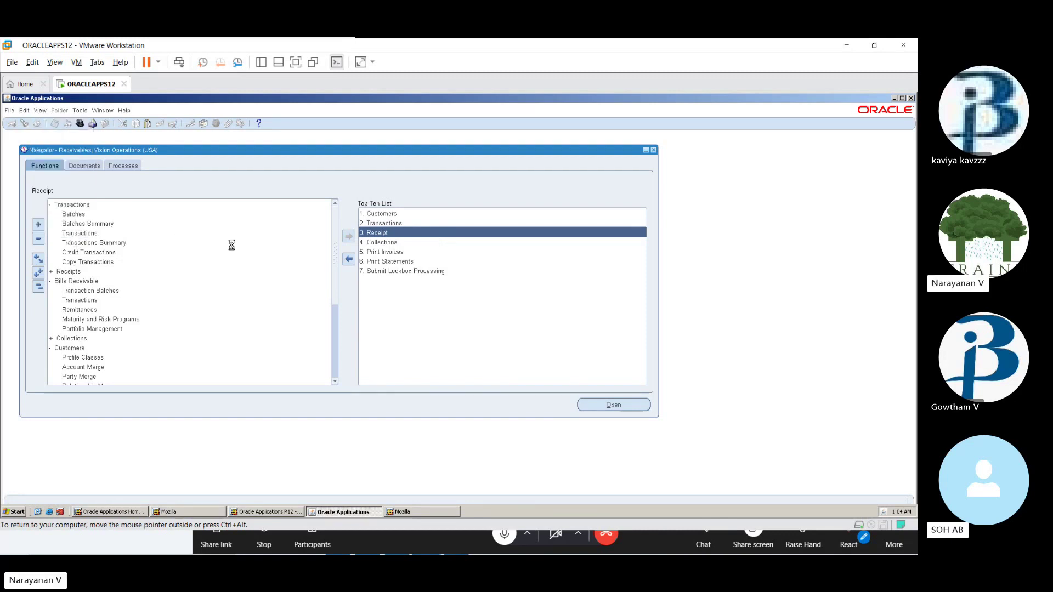
left_click(144, 343)
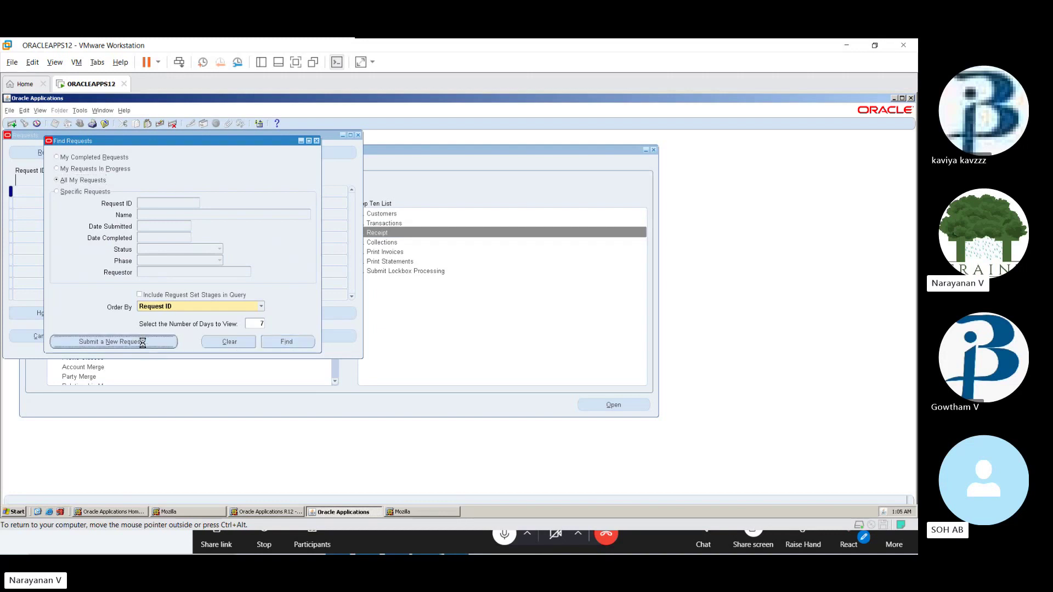
left_click(174, 296)
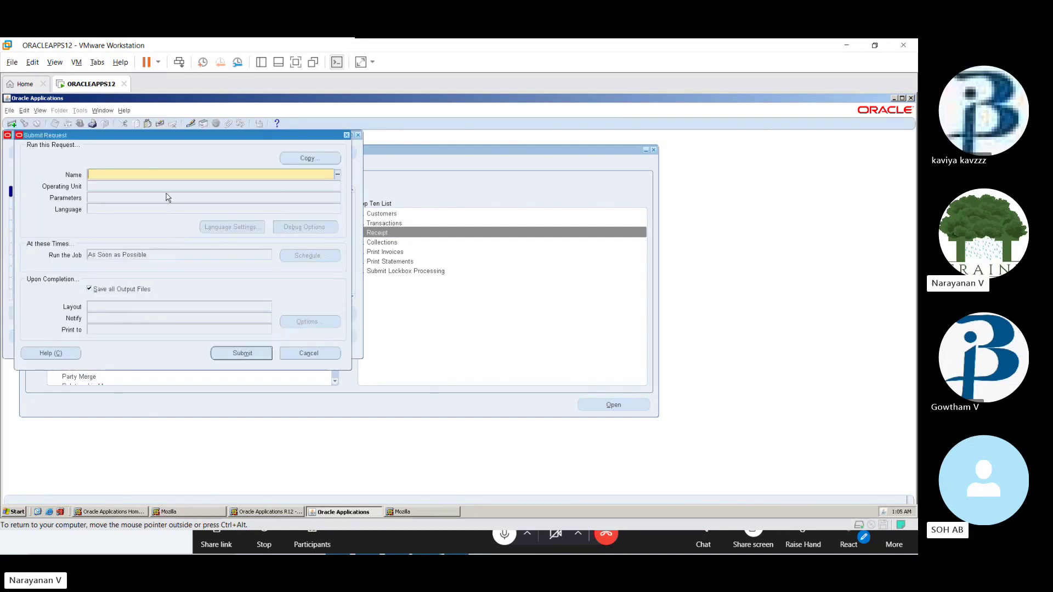
- Search the report names for customer% and look through the matching Receivables reports
type("cus")
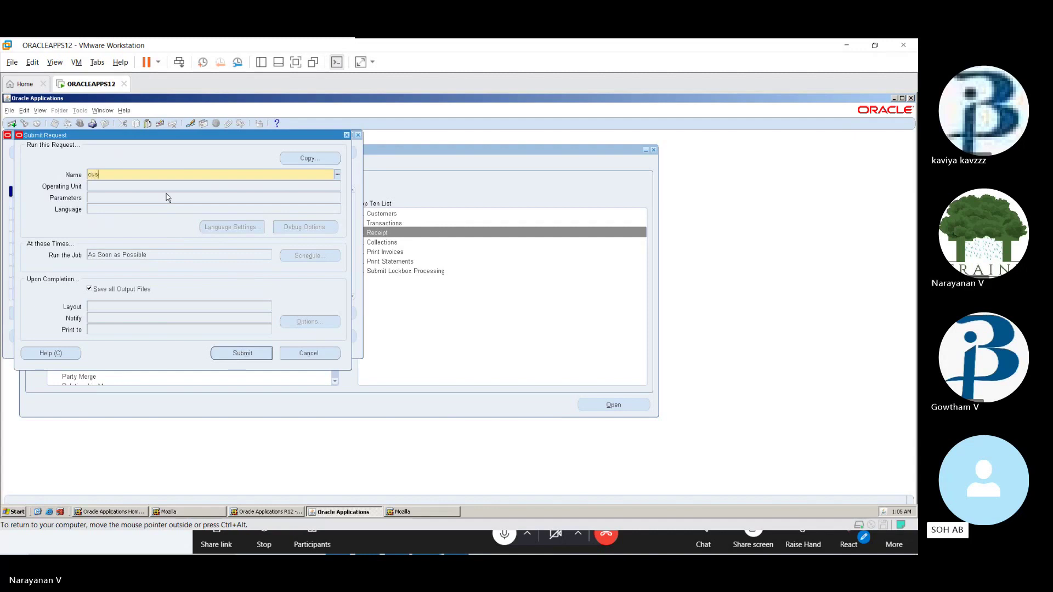
type("tomer%")
key("Tab")
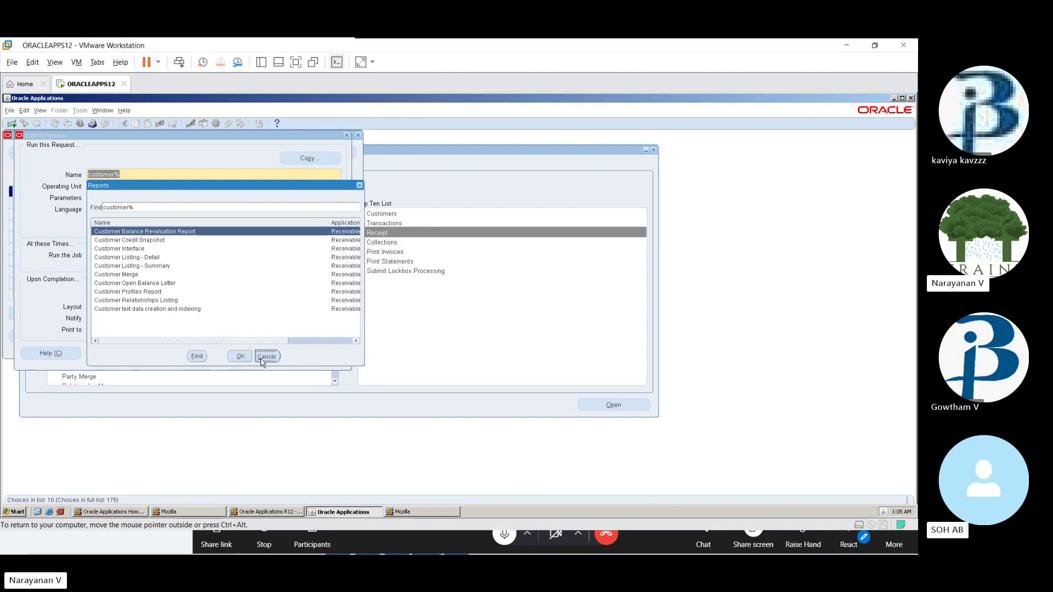
left_click(245, 357)
- Look for the ageing reports in the report list and choose Aging - 7 Buckets Report as the request to run
type("ageing")
key("Tab")
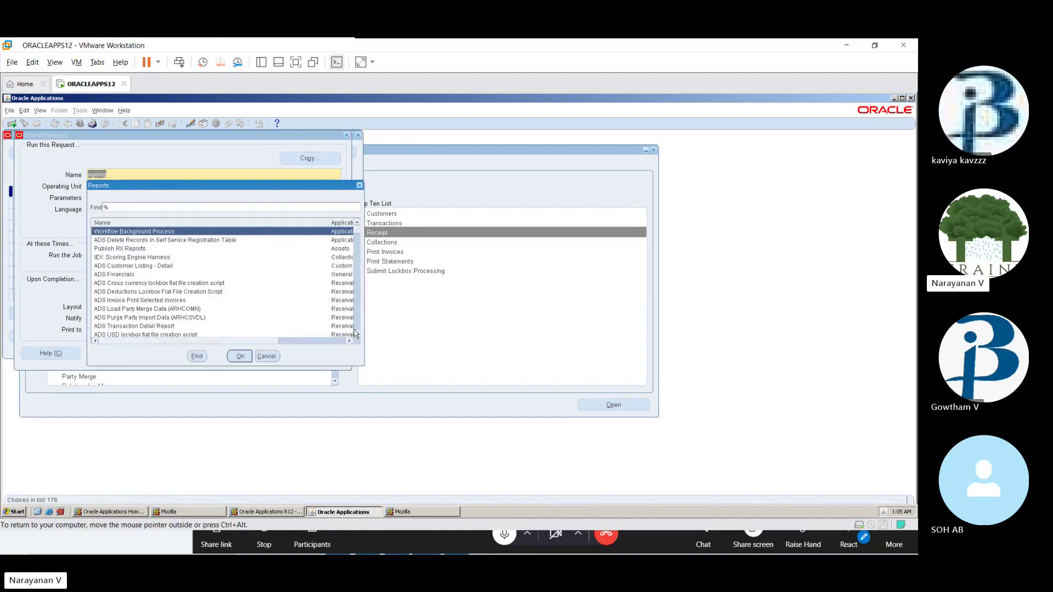
scroll(357, 334, "down", 8)
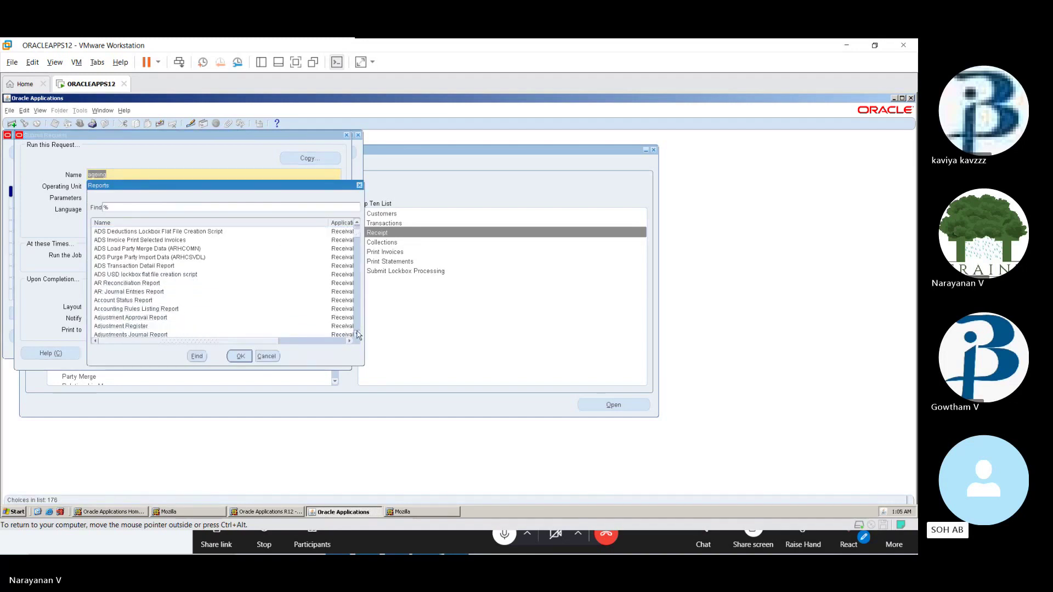
scroll(357, 335, "down", 7)
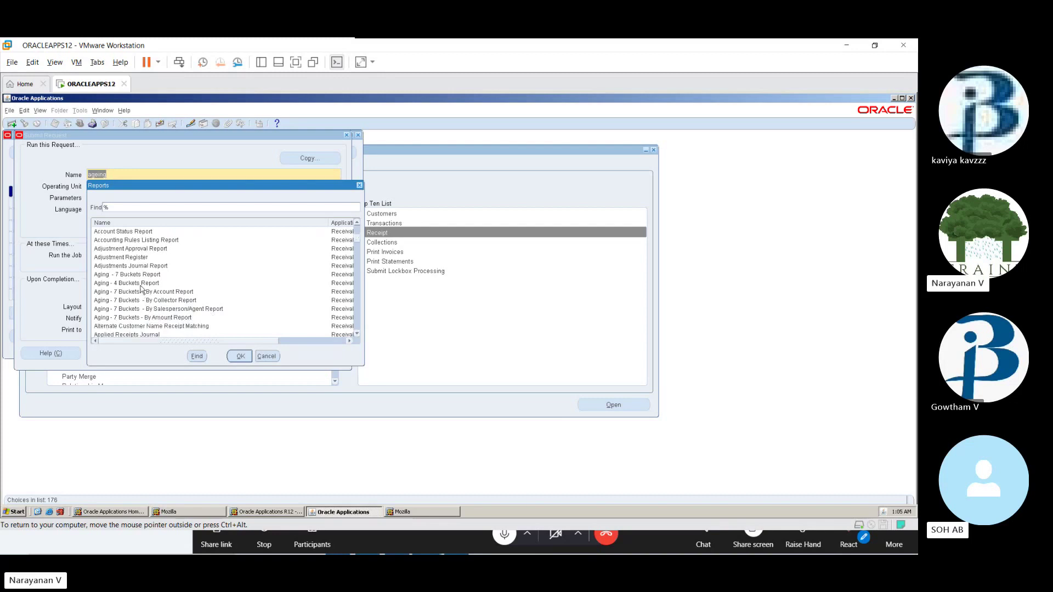
left_click(147, 283)
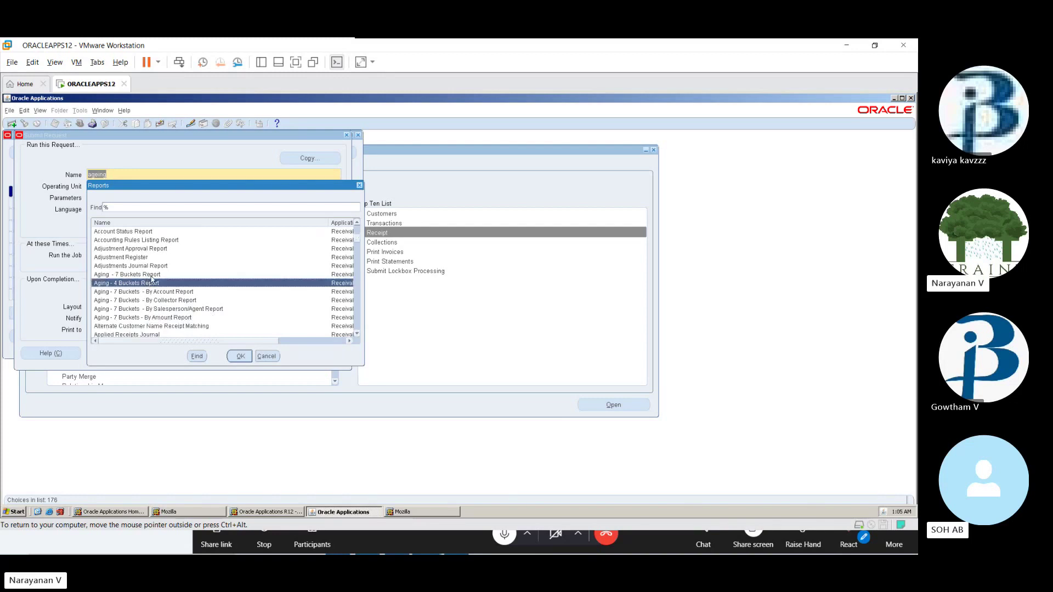
left_click(152, 277)
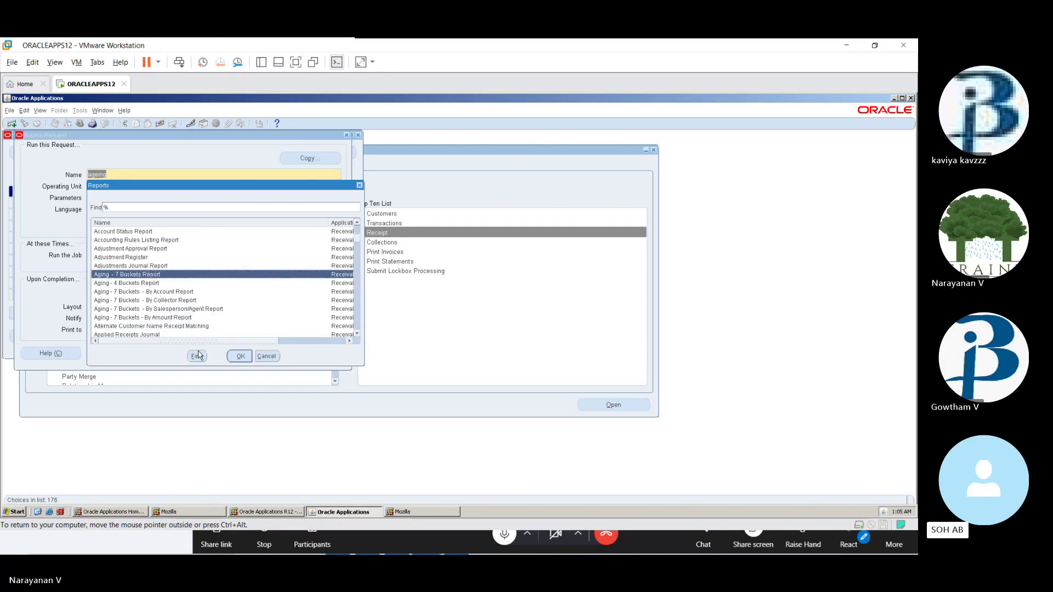
left_click(240, 357)
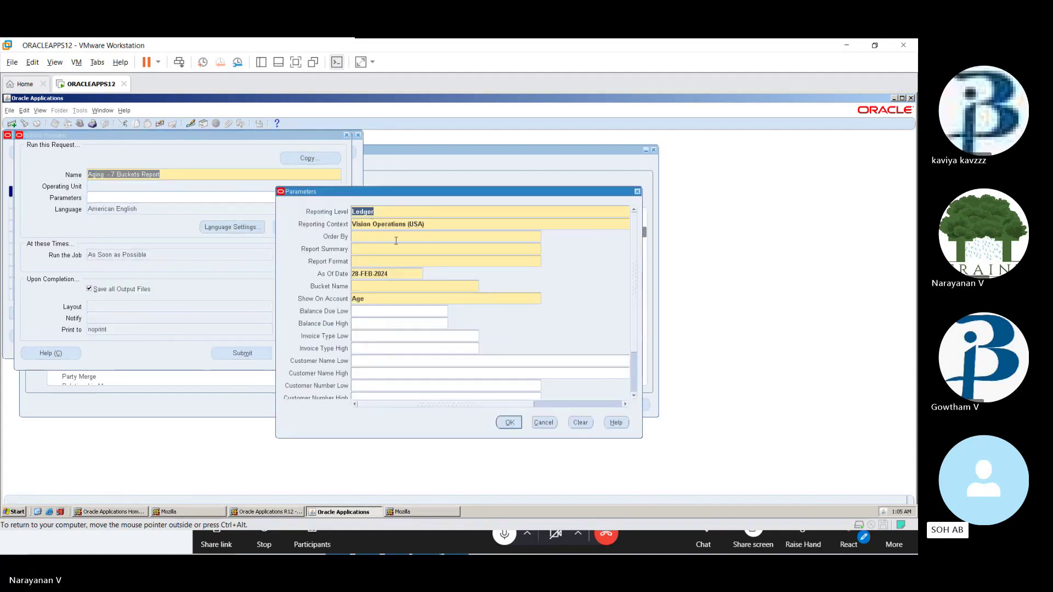
- Set the report parameters Order By to Customer, Report Summary to Customer Summary and Report Format to Brief
left_click(396, 238)
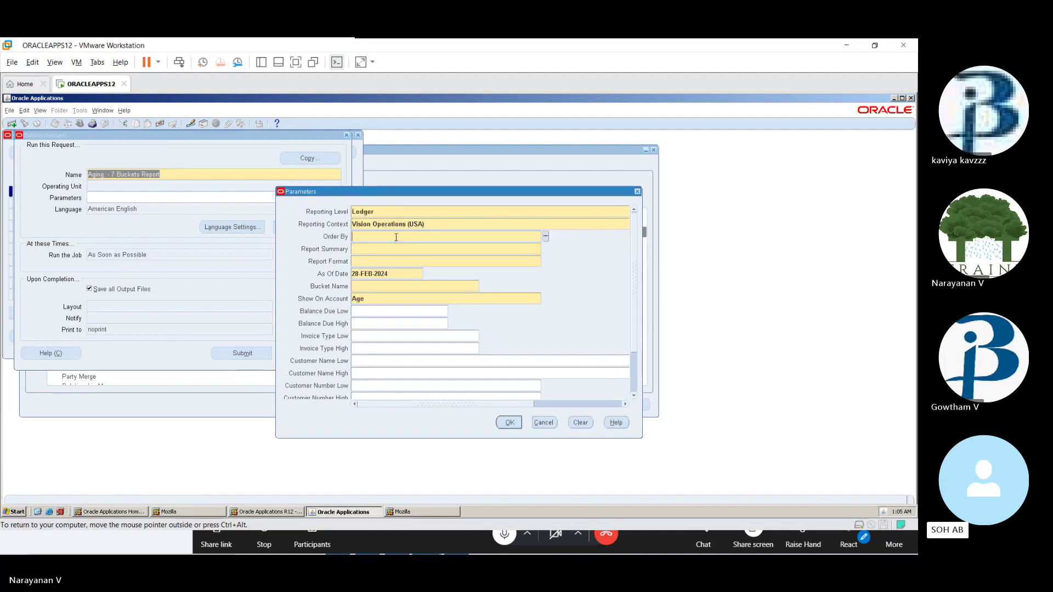
left_click(545, 236)
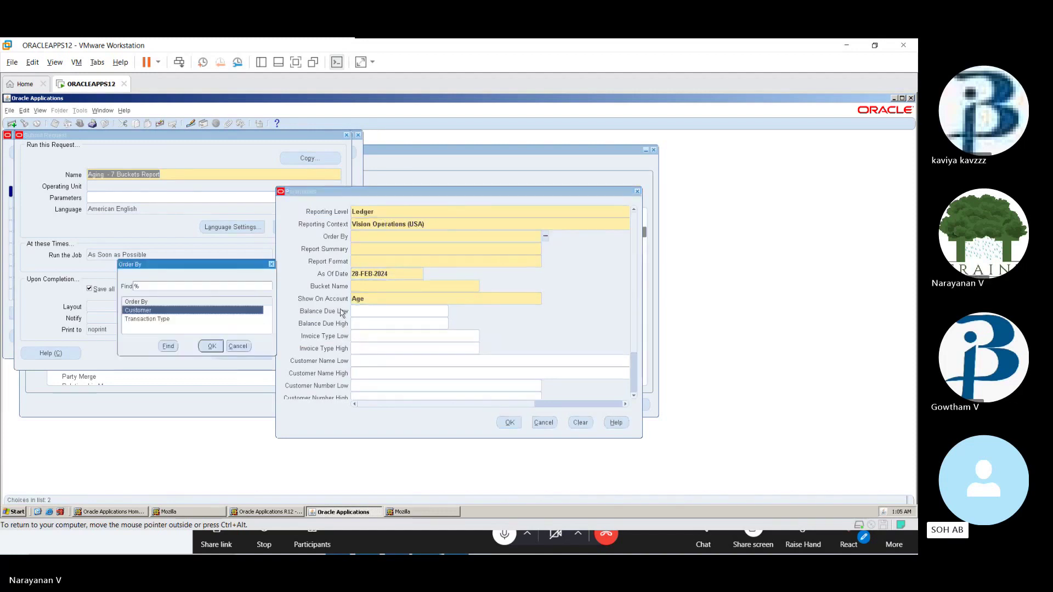
key("Return")
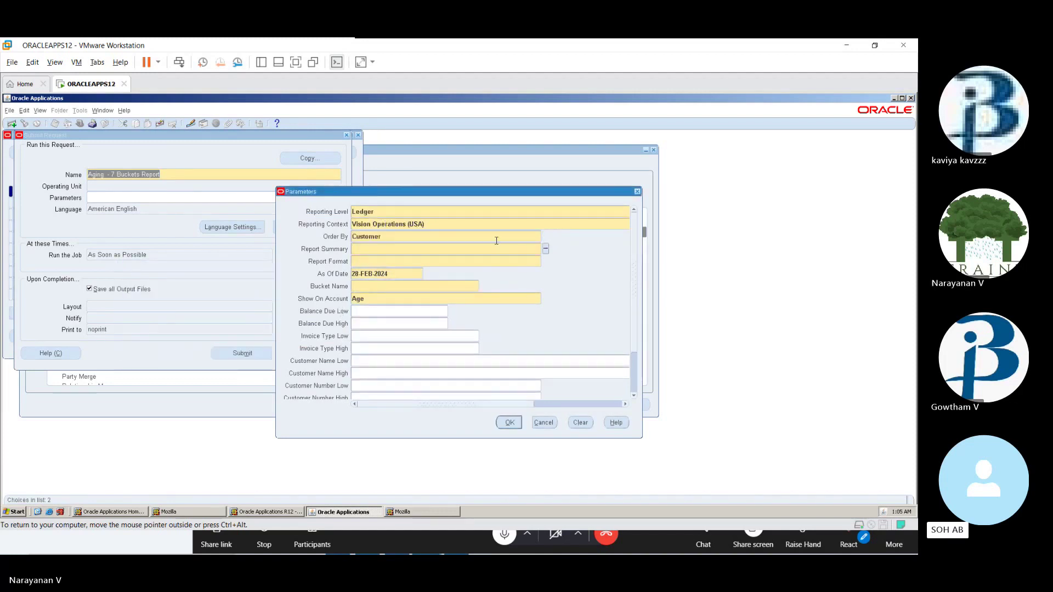
left_click(545, 248)
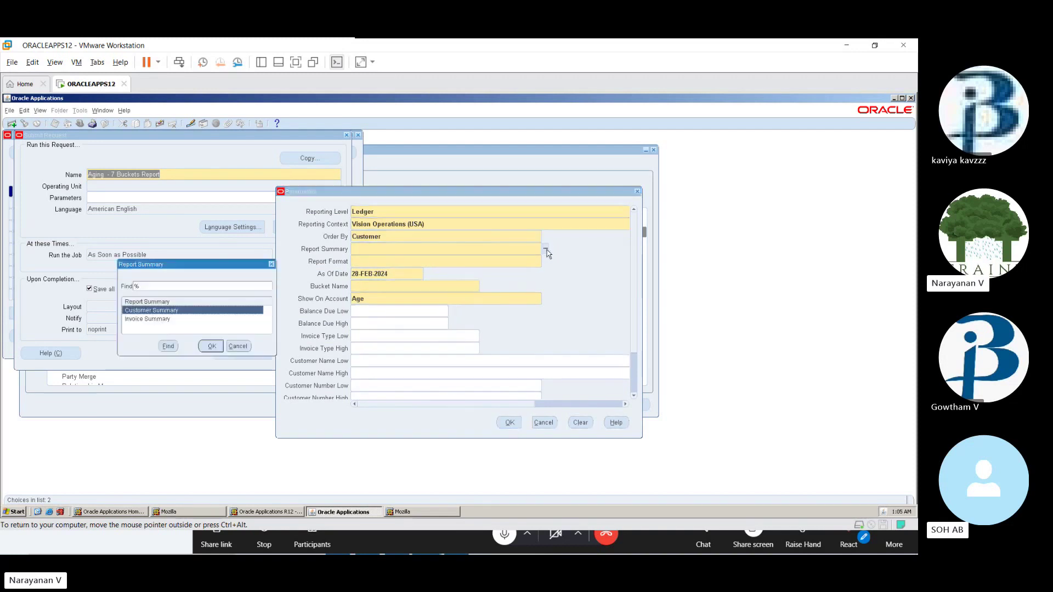
left_click(210, 347)
left_click(545, 261)
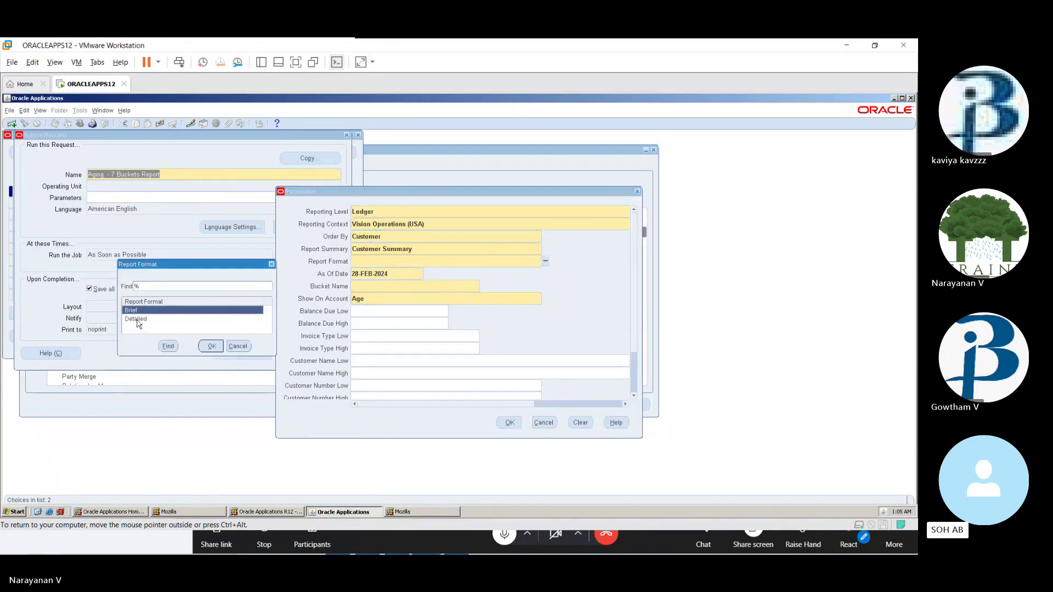
left_click(213, 347)
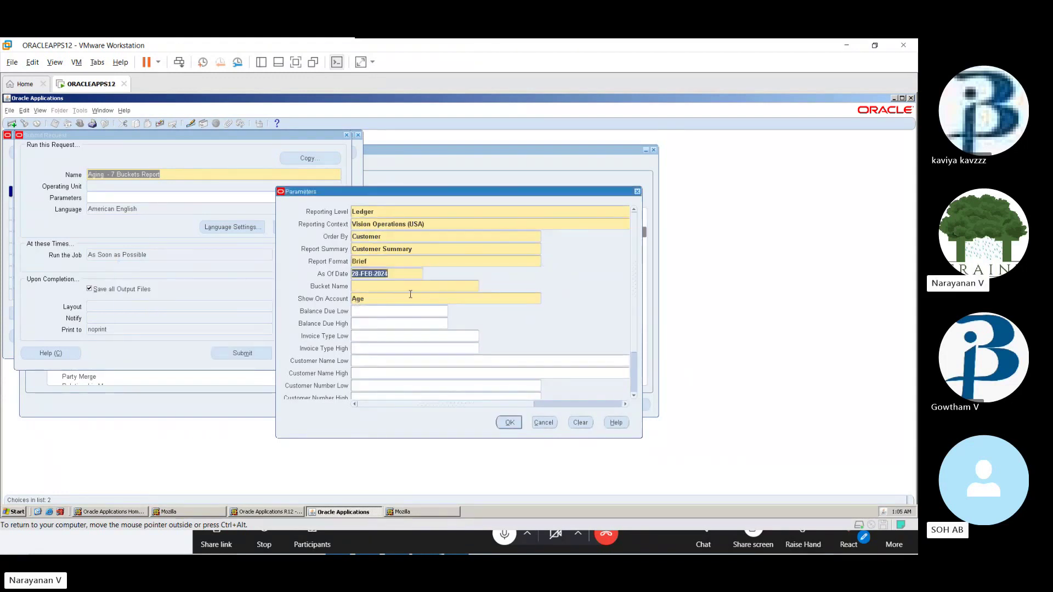
- Set the report's Bucket Name to Collections and review the remaining parameters
left_click(382, 286)
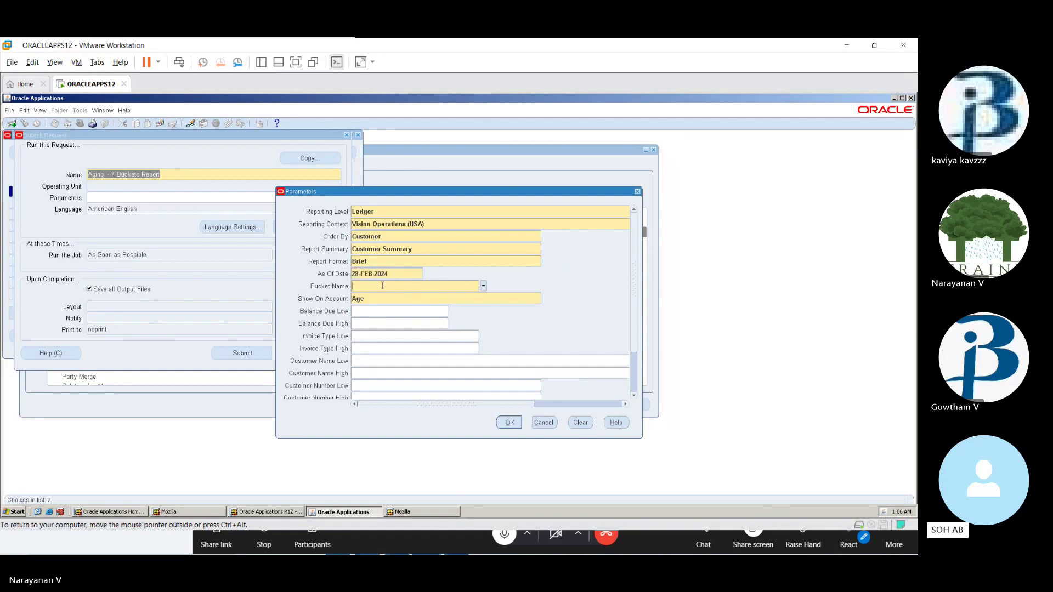
left_click(484, 286)
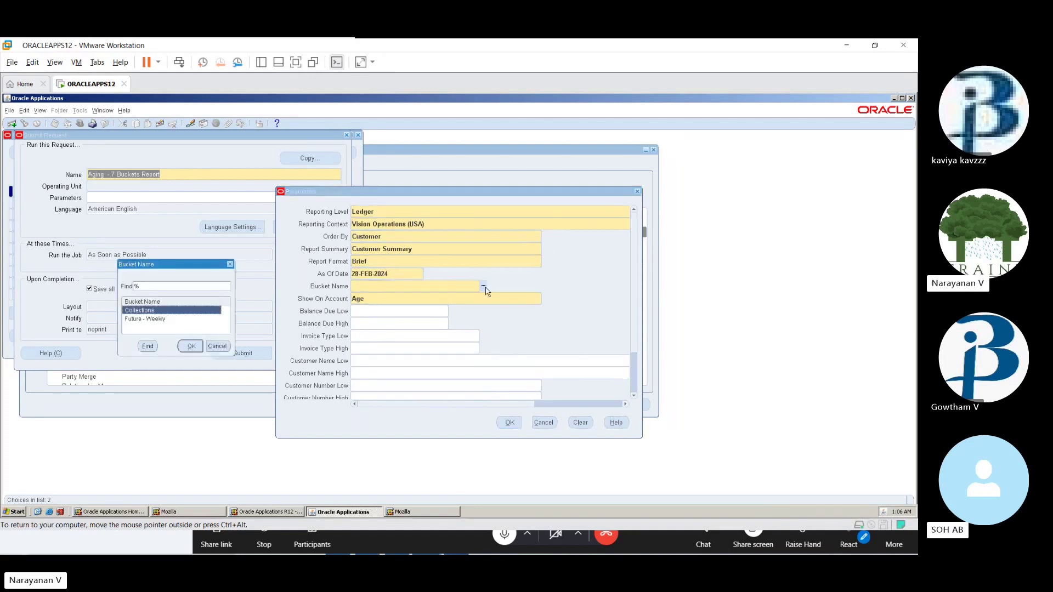
double_click(164, 310)
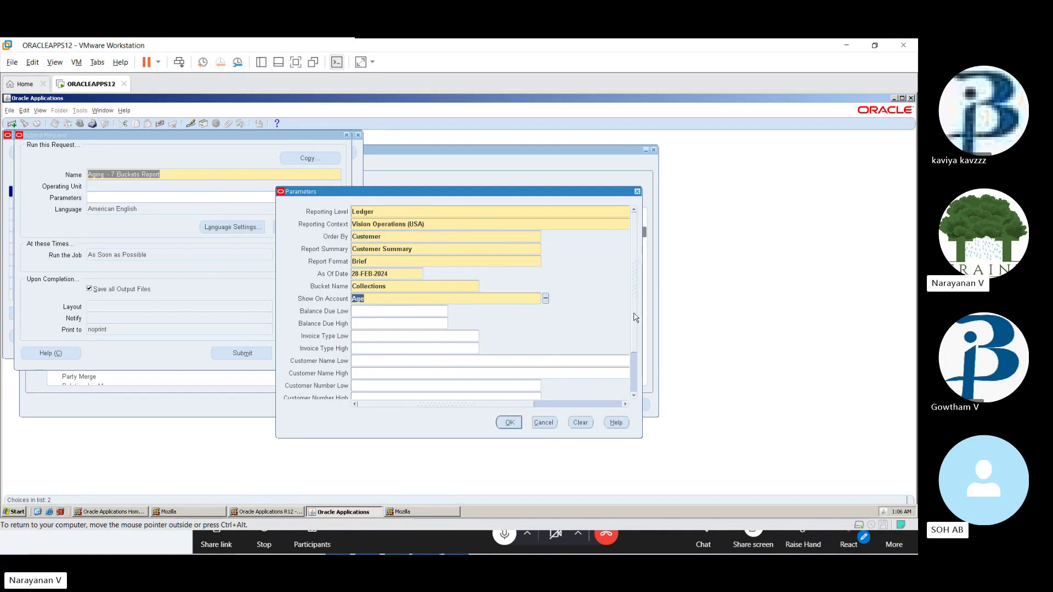
scroll(635, 317, "down", 3)
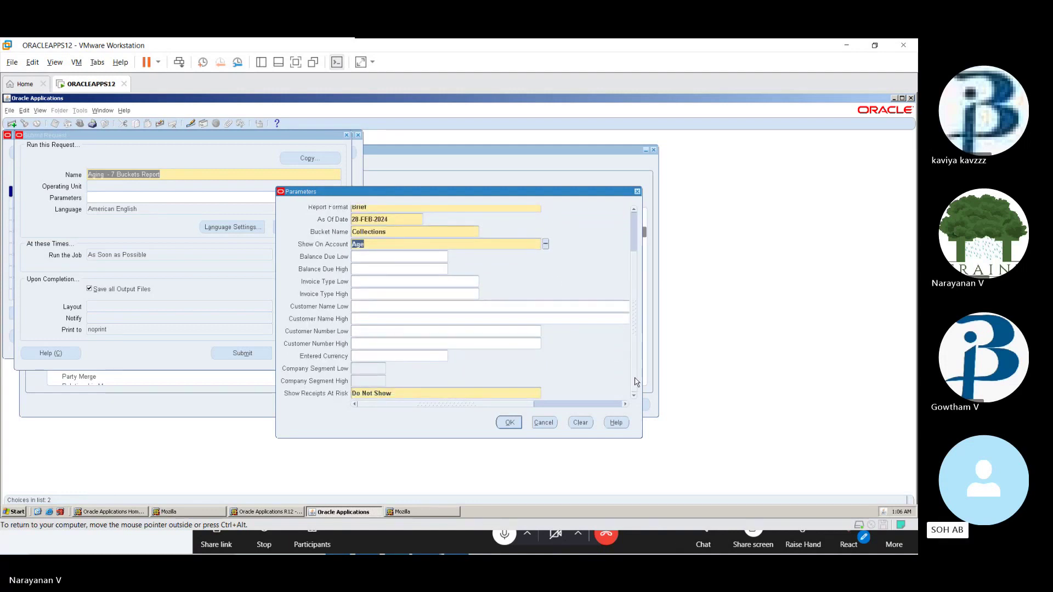
scroll(636, 382, "up", 3)
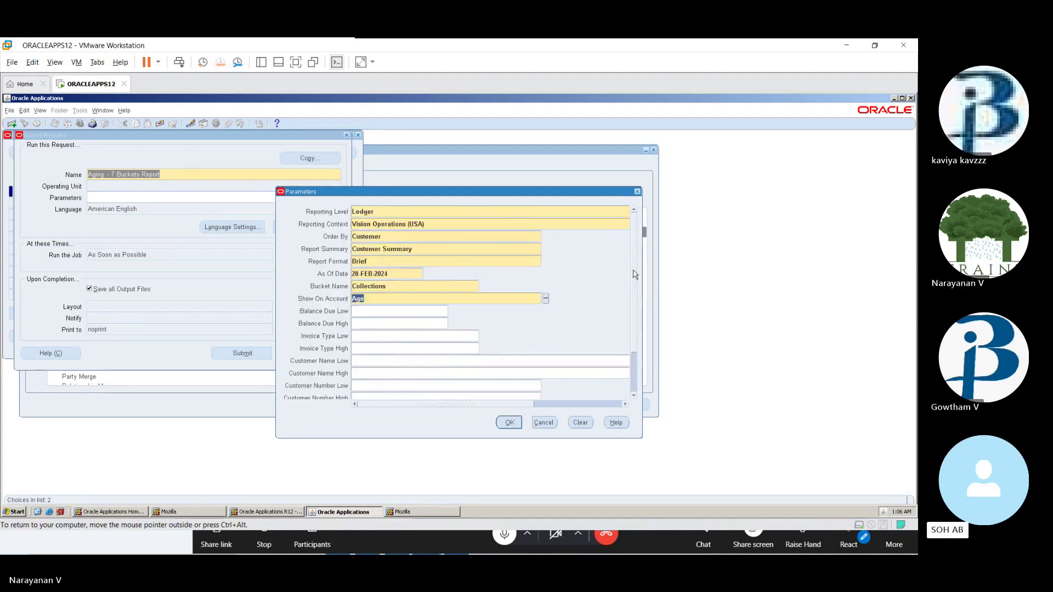
- Accept the parameters and submit the Aging - 7 Buckets Report request without submitting another one
left_click(510, 423)
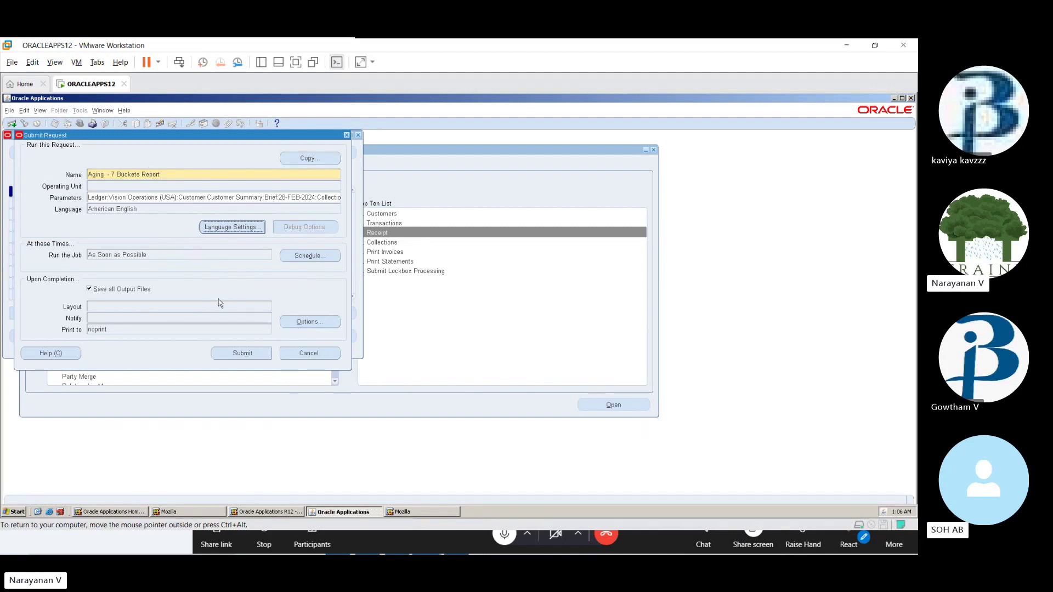
left_click(243, 353)
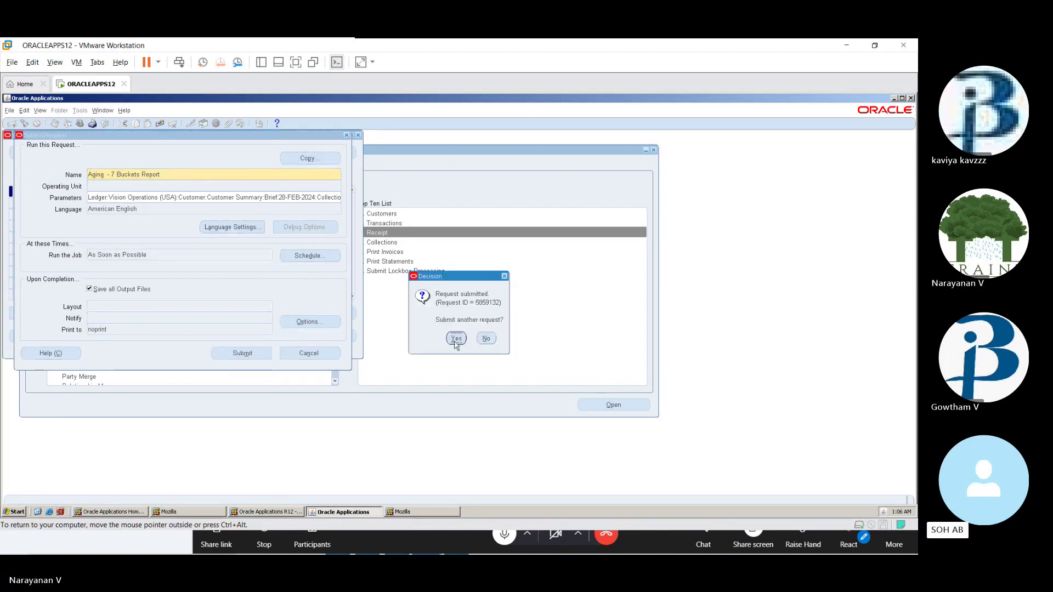
left_click(485, 338)
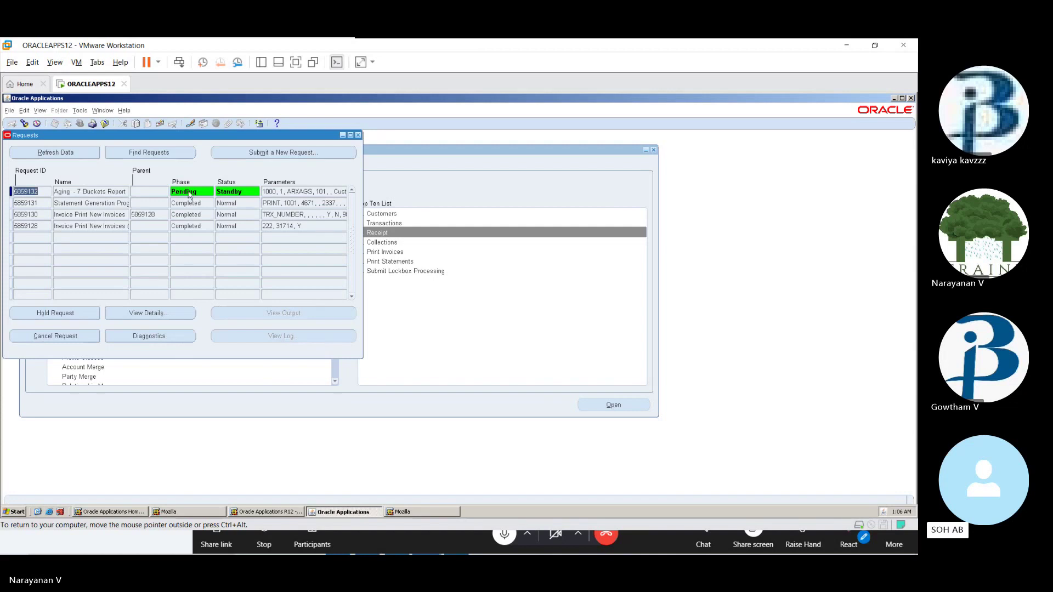
- Refresh the requests list repeatedly to check the progress of the Aging - 7 Buckets Report
left_click(73, 155)
left_click(72, 152)
left_click(83, 156)
left_click(83, 156)
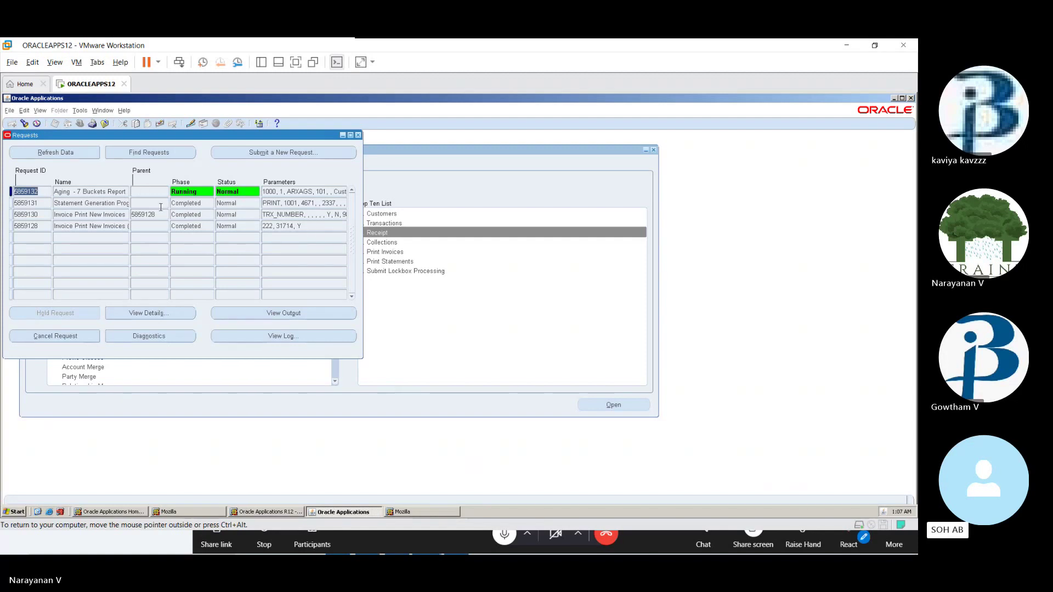
left_click(72, 153)
left_click(71, 153)
left_click(72, 152)
left_click(71, 152)
left_click(72, 153)
left_click(74, 154)
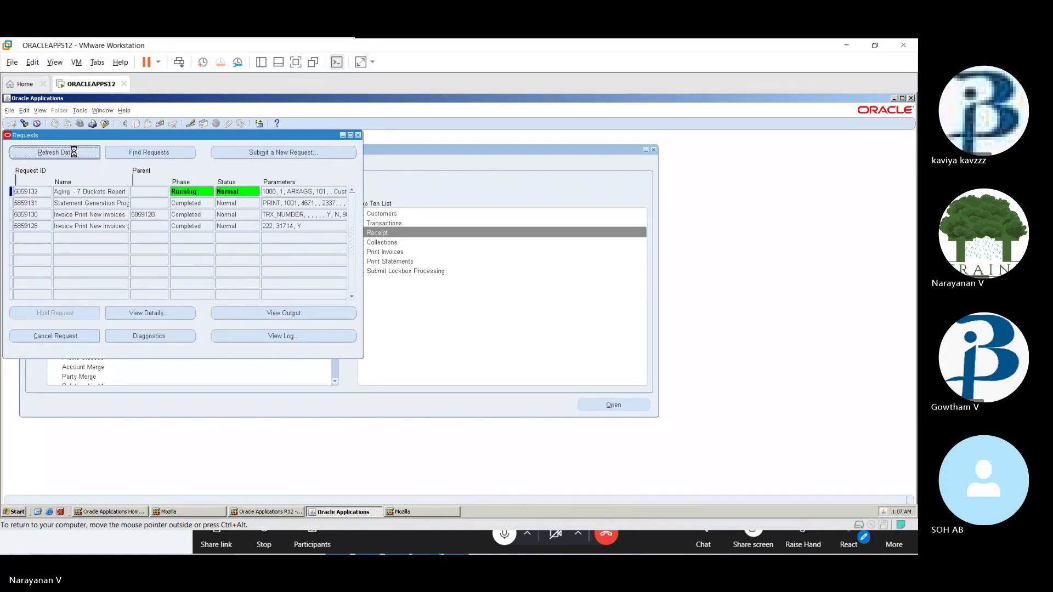
left_click(75, 154)
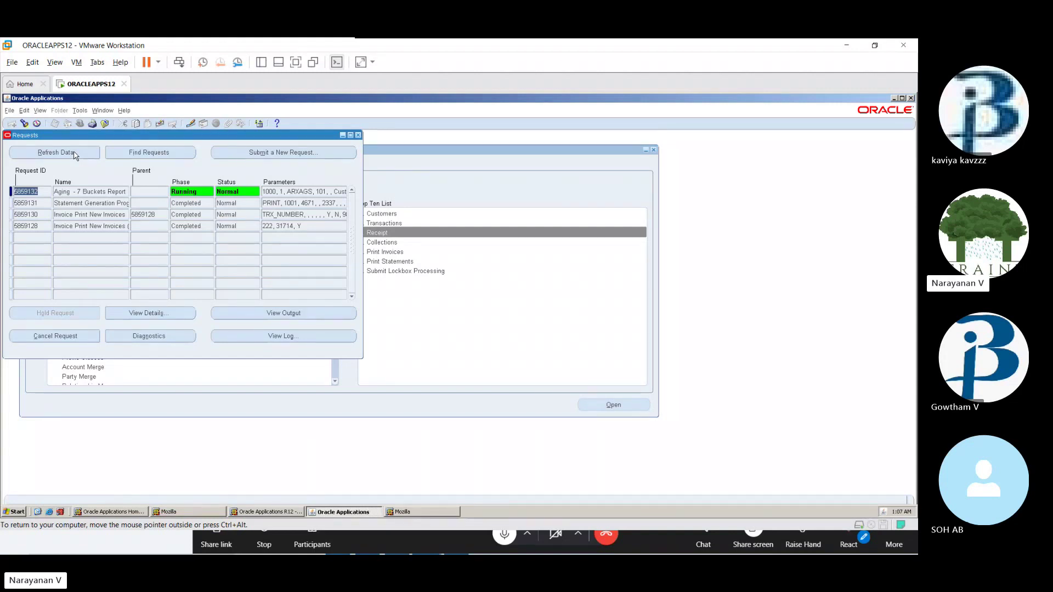
left_click(75, 154)
left_click(75, 155)
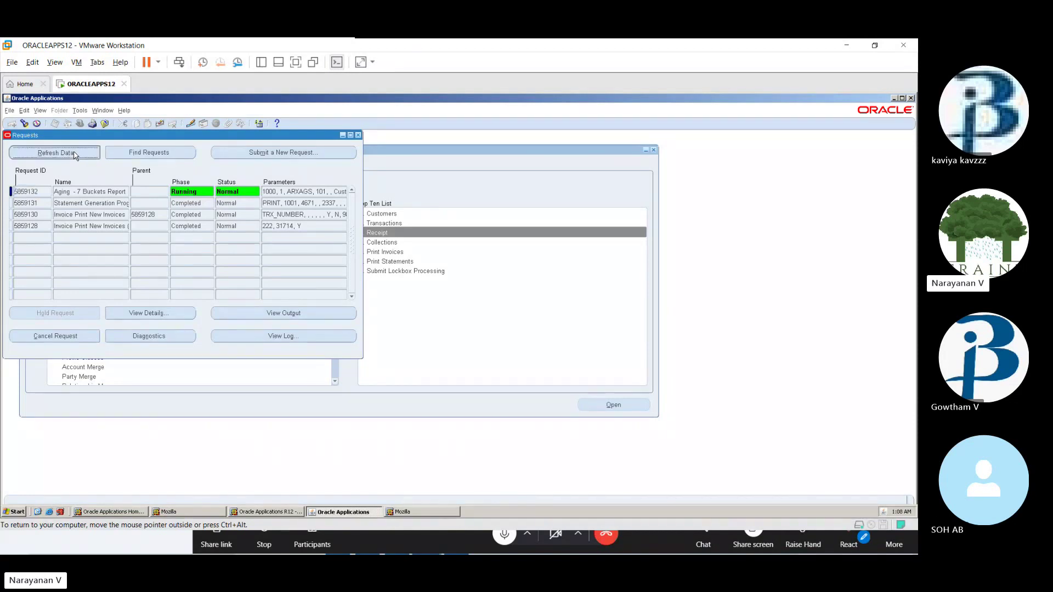
- Open the Aging - 7 Buckets Report output, look over the customer balances and select the whole report text
left_click(275, 315)
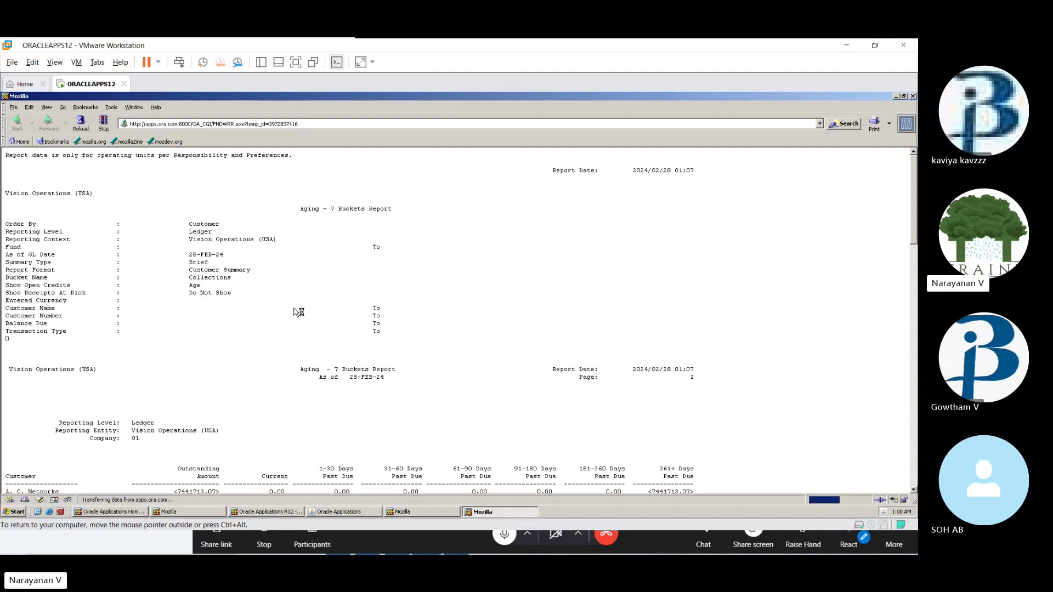
left_click_drag(915, 196, 914, 281)
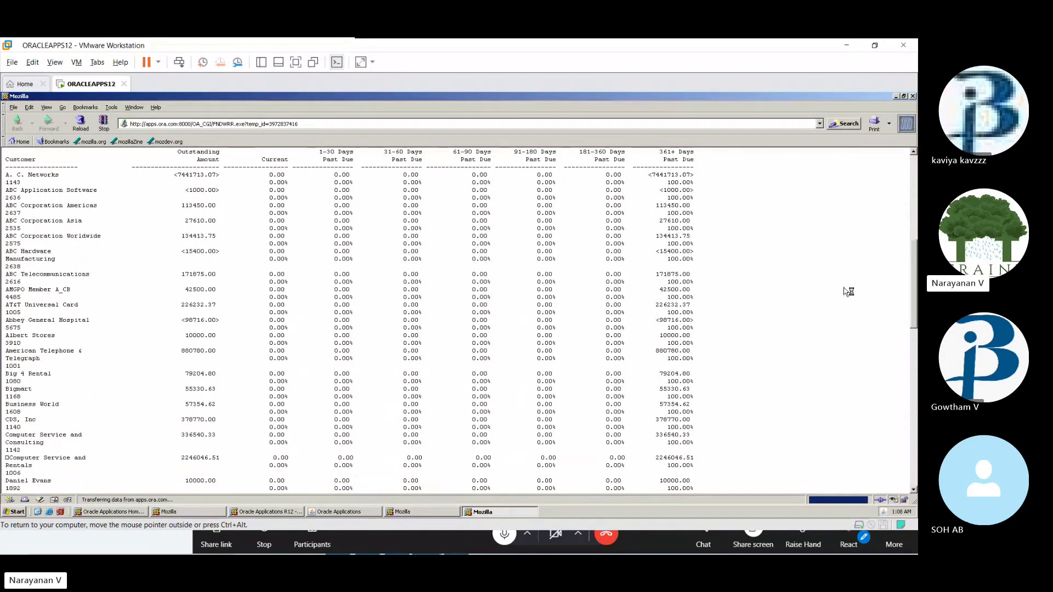
key("ctrl+a")
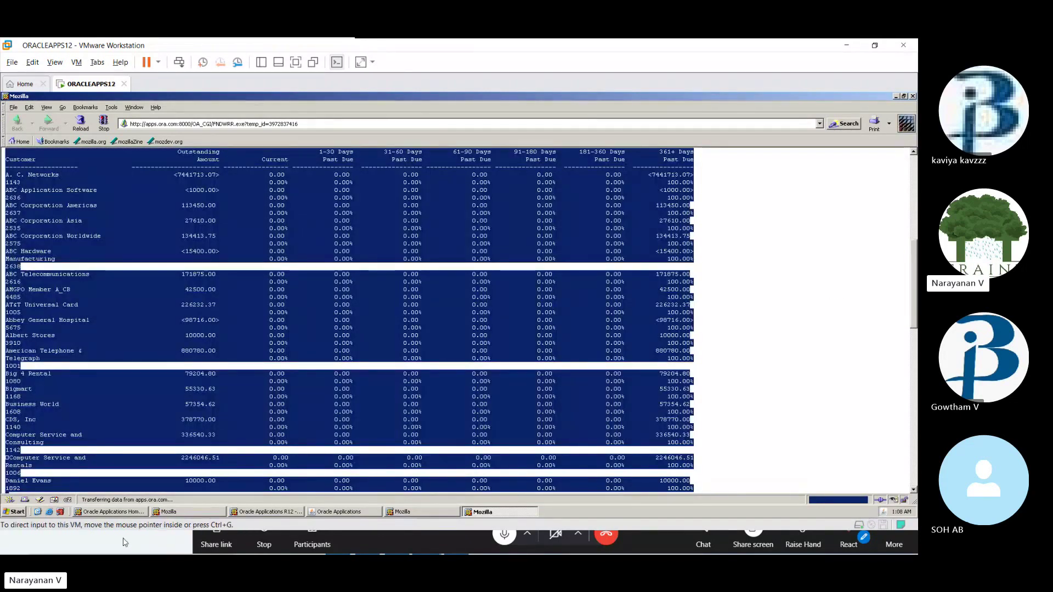
- Switch to Excel on the host computer, create a blank workbook and paste the aging report text into column A
left_click(125, 542)
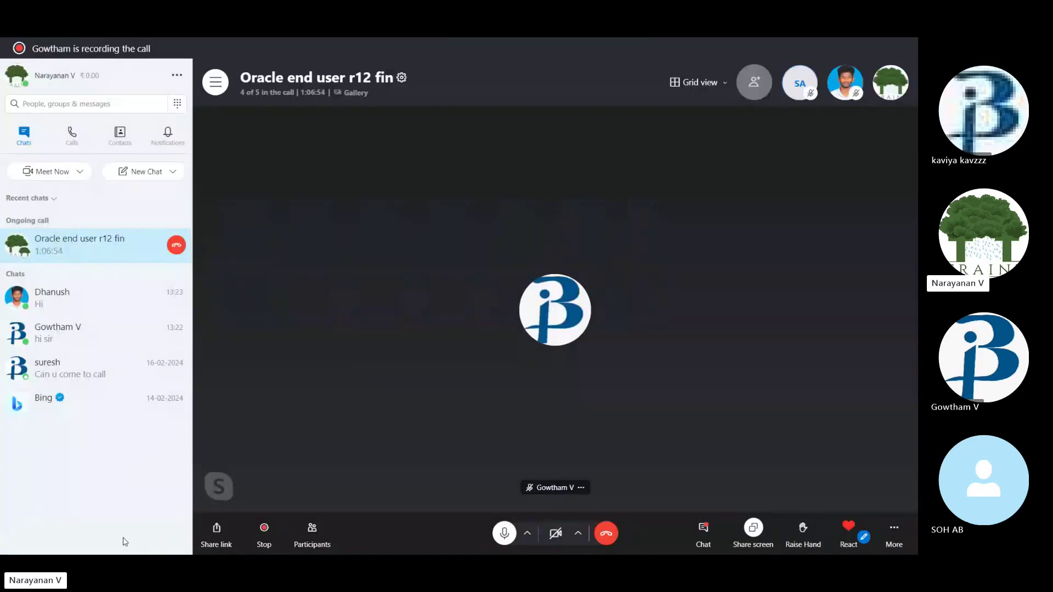
key("alt+Tab")
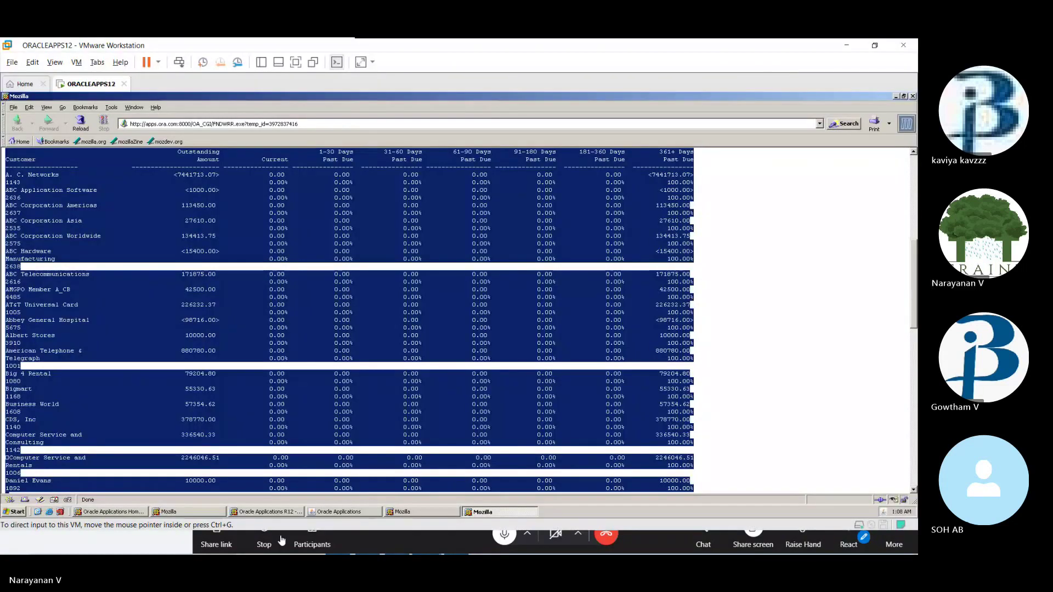
key("super+d")
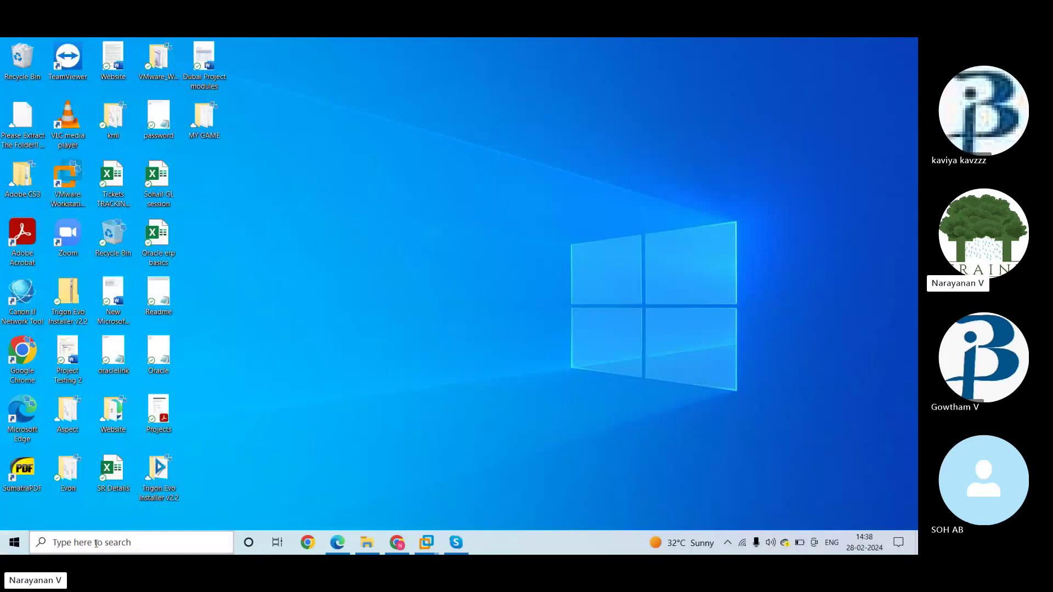
left_click(96, 544)
type("excel")
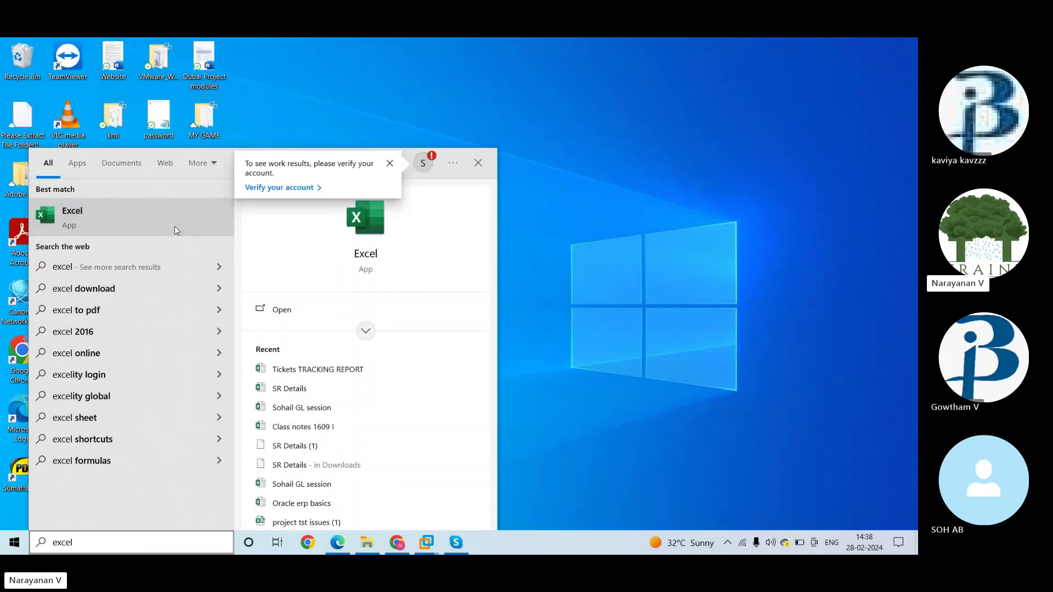
left_click(362, 256)
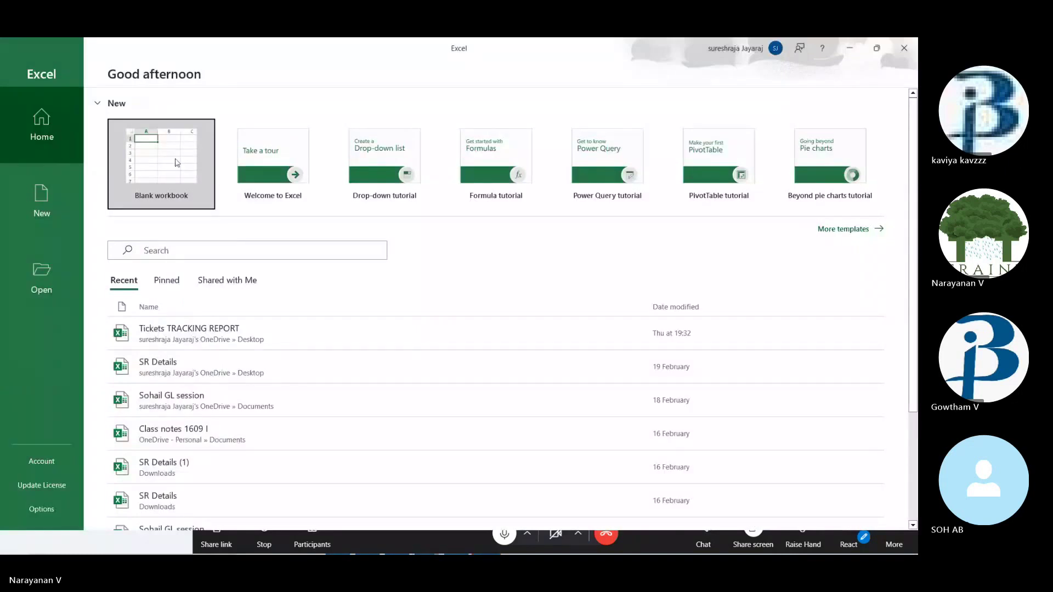
left_click(213, 183)
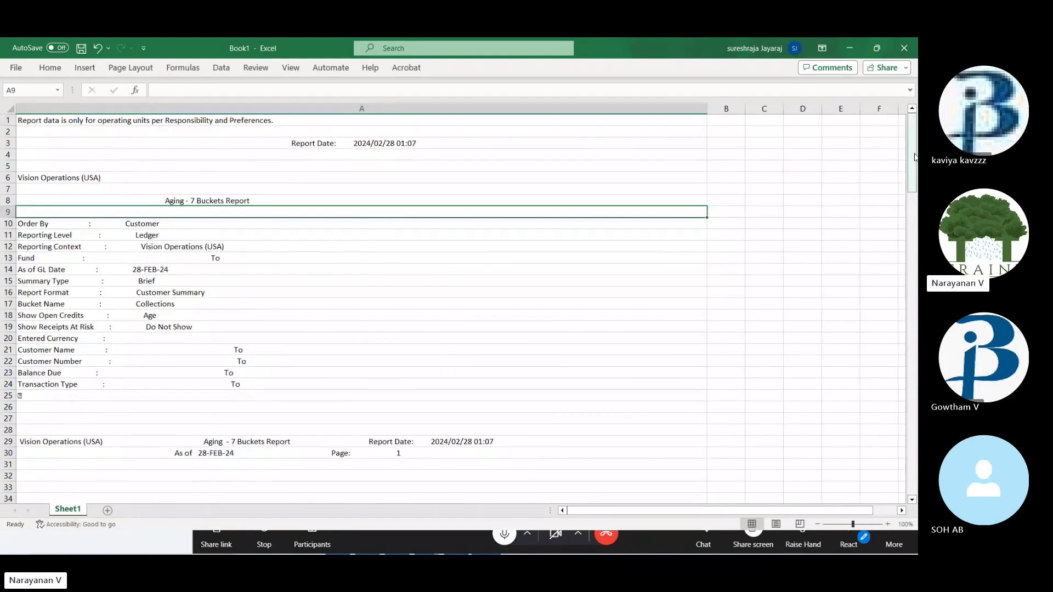
- Examine the pasted report's parameters, customer amounts and past-due buckets in the worksheet
left_click_drag(914, 157, 916, 193)
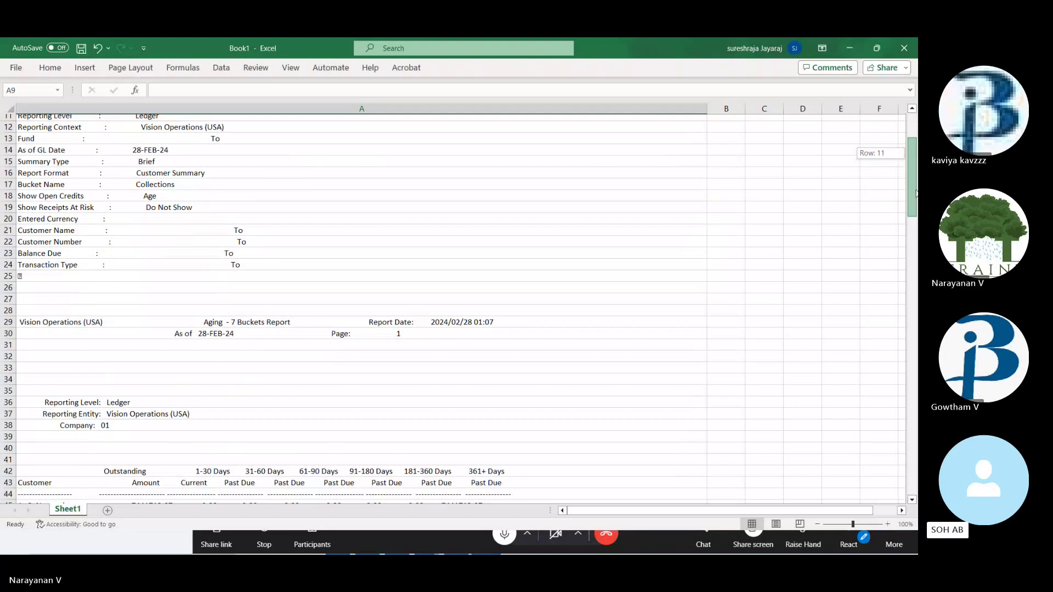
left_click_drag(916, 193, 915, 257)
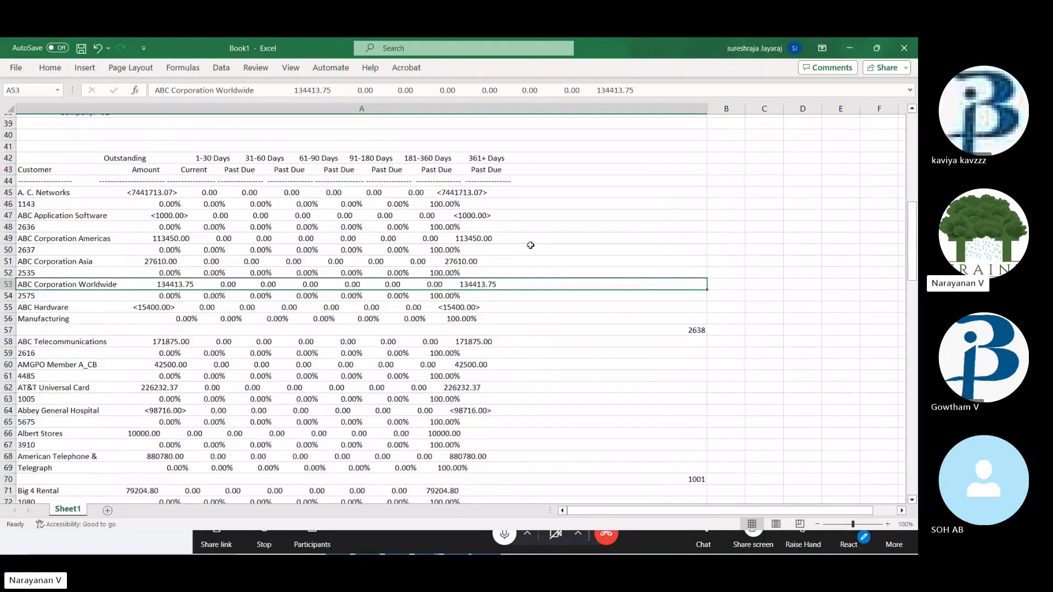
- Split the report text in column A into separate columns and narrow column A to fit the customer names
left_click(321, 109)
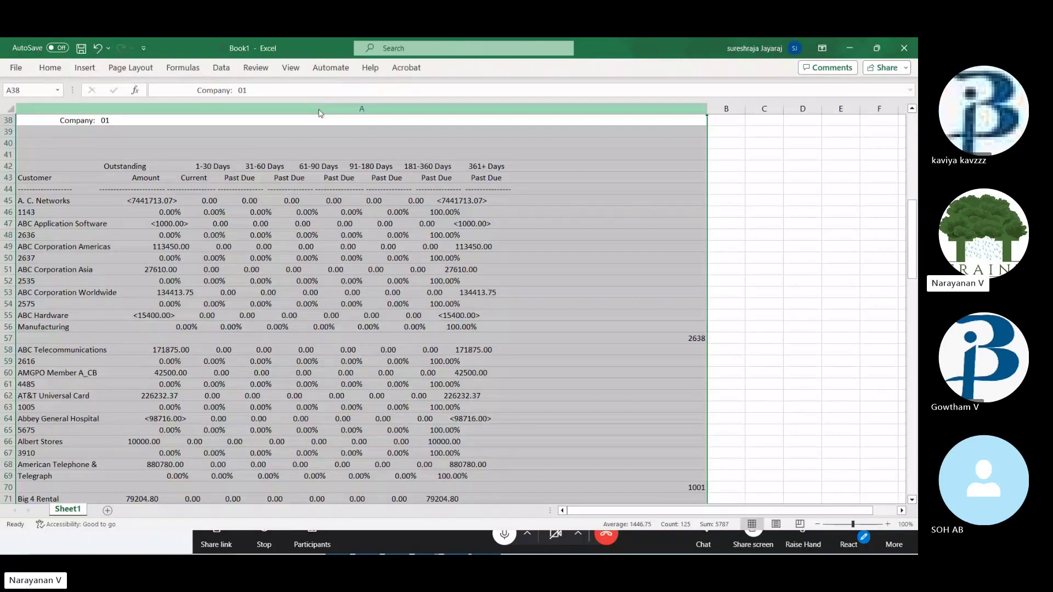
key("Left")
key("Left")
key("Left")
key("Left")
key("Left")
key("Left")
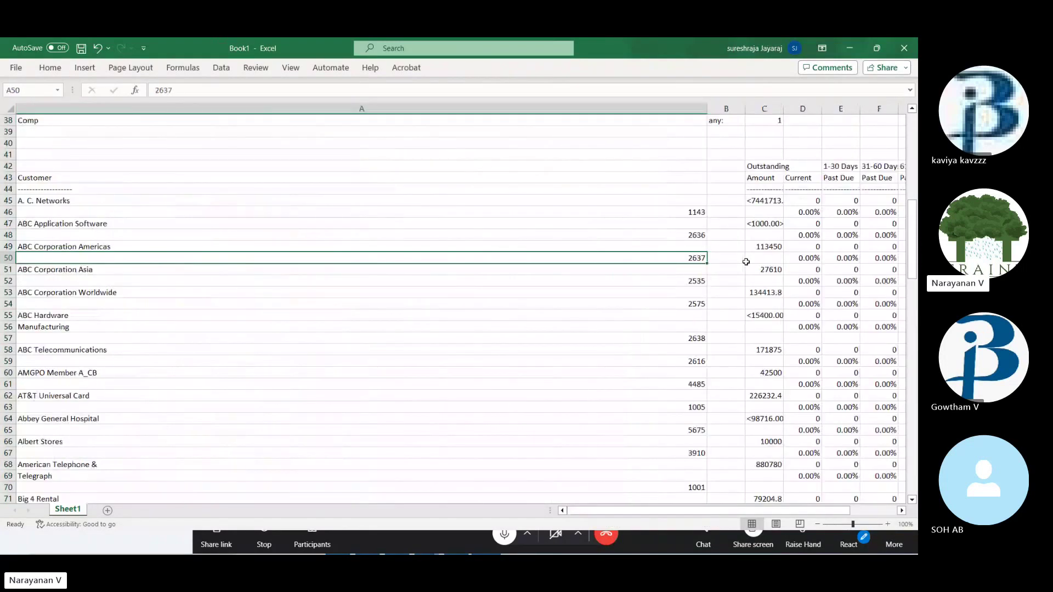
left_click_drag(707, 109, 154, 159)
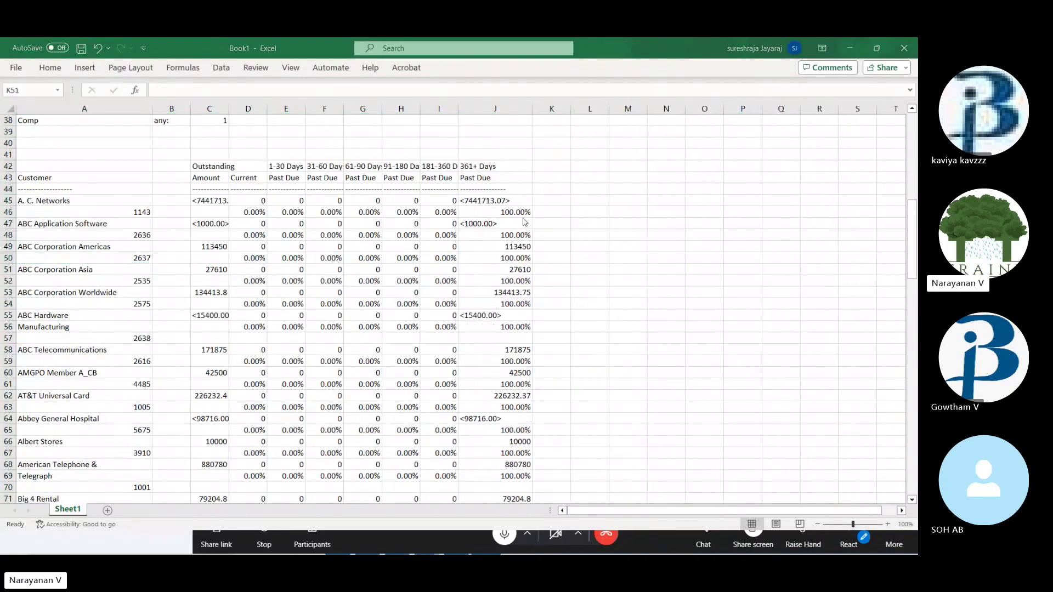
- Switch to the ORACLEAPPS12 virtual machine, launch Notepad and paste the copied aging report text into a blank document
key("alt+Tab")
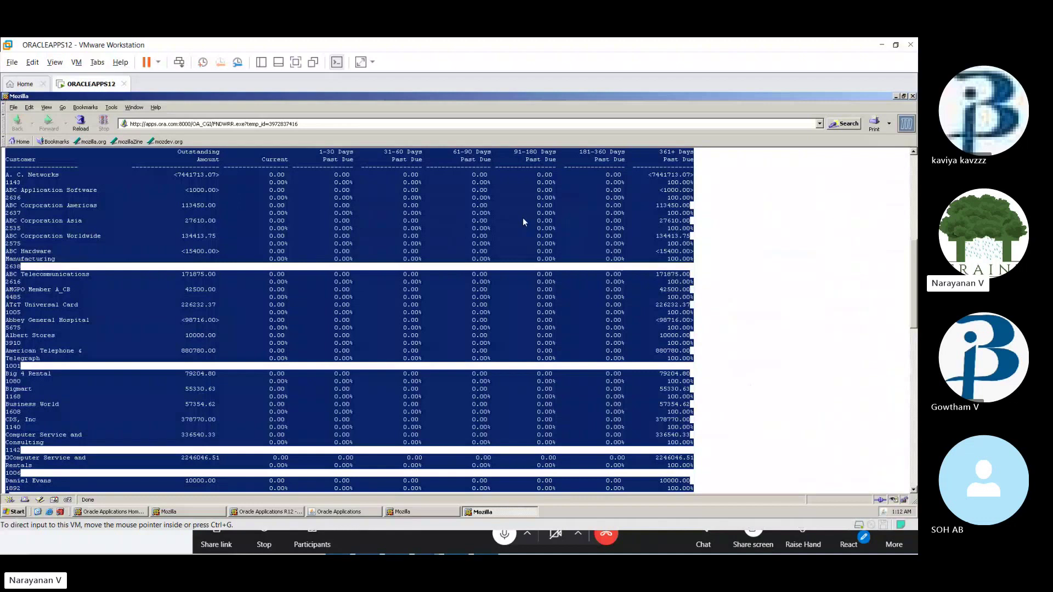
left_click(21, 511)
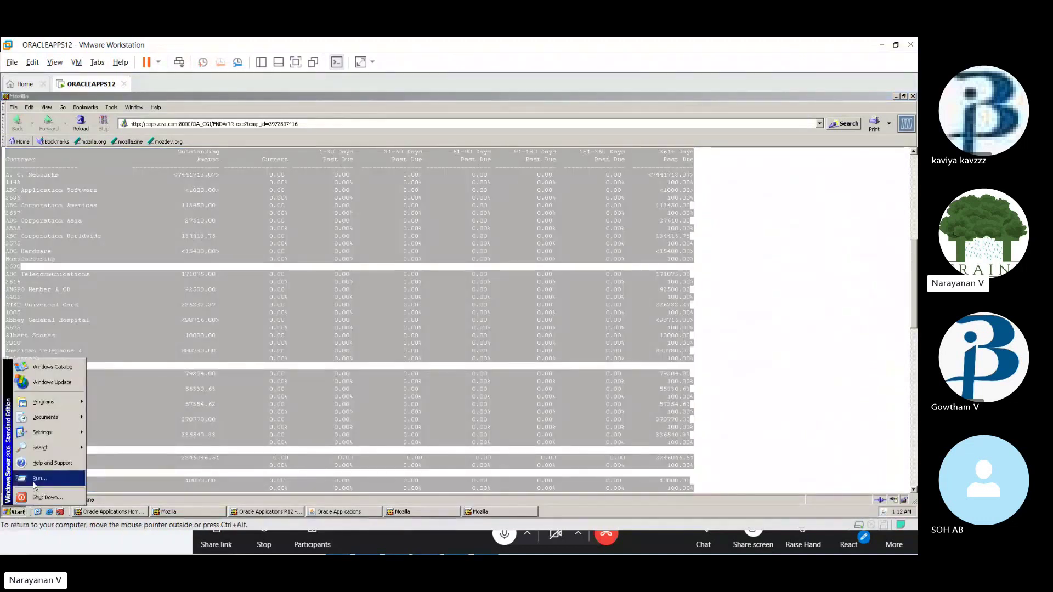
mouse_move(53, 420)
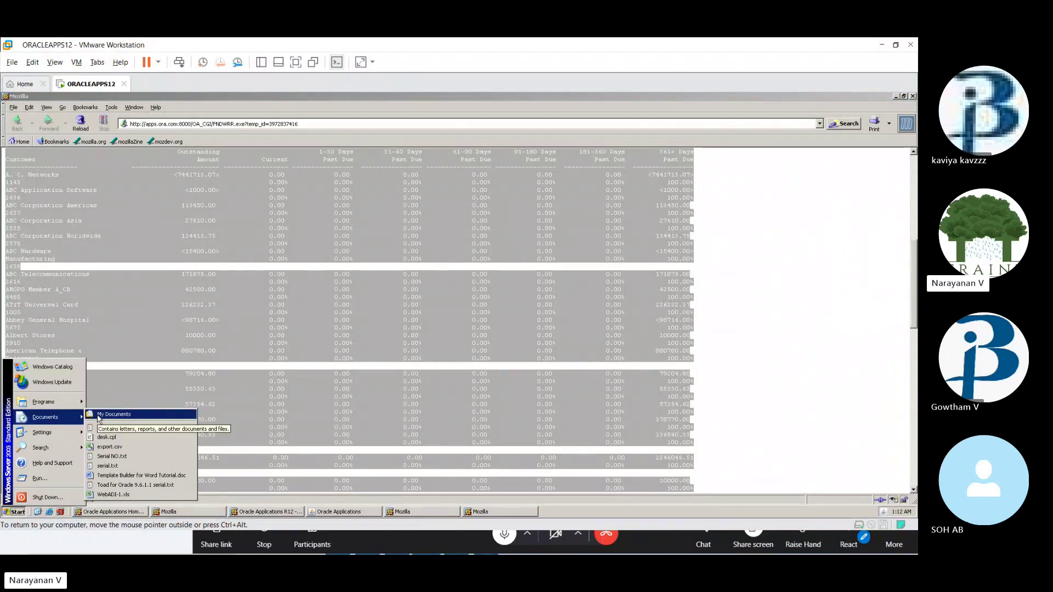
left_click(40, 479)
type("notepad")
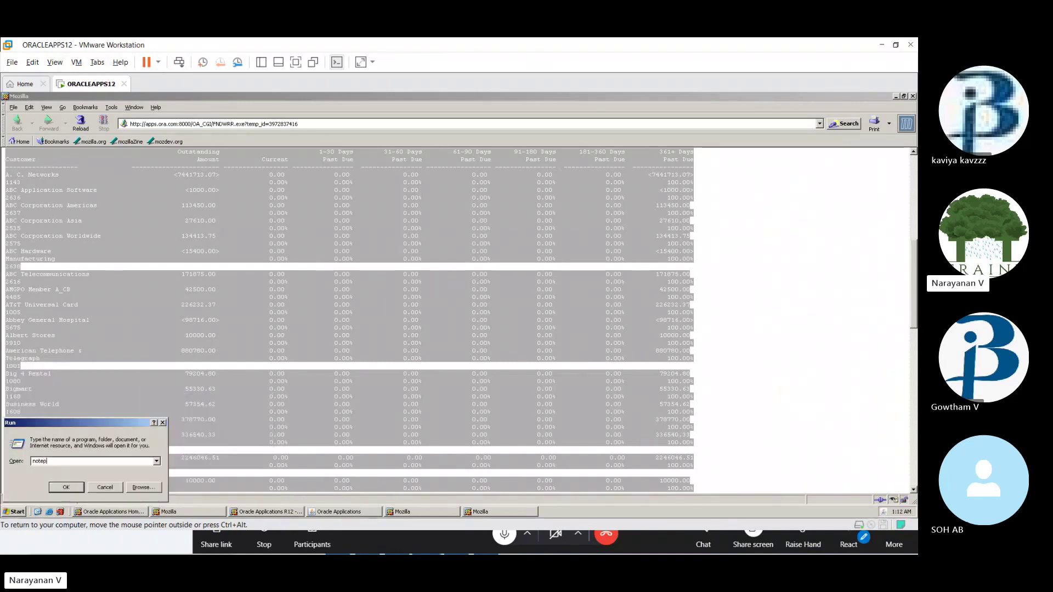
key("Return")
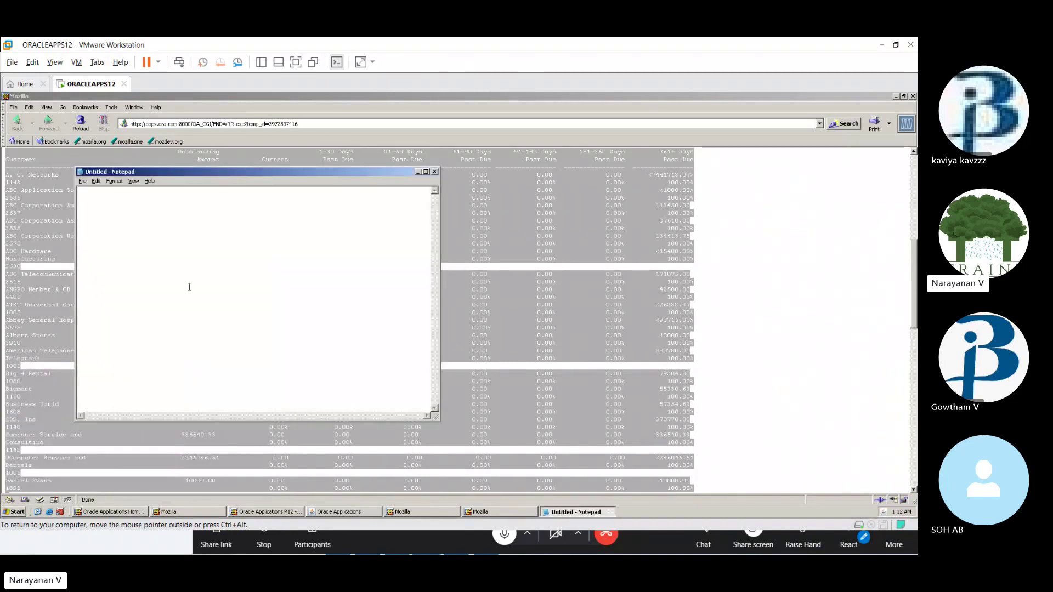
key("ctrl+v")
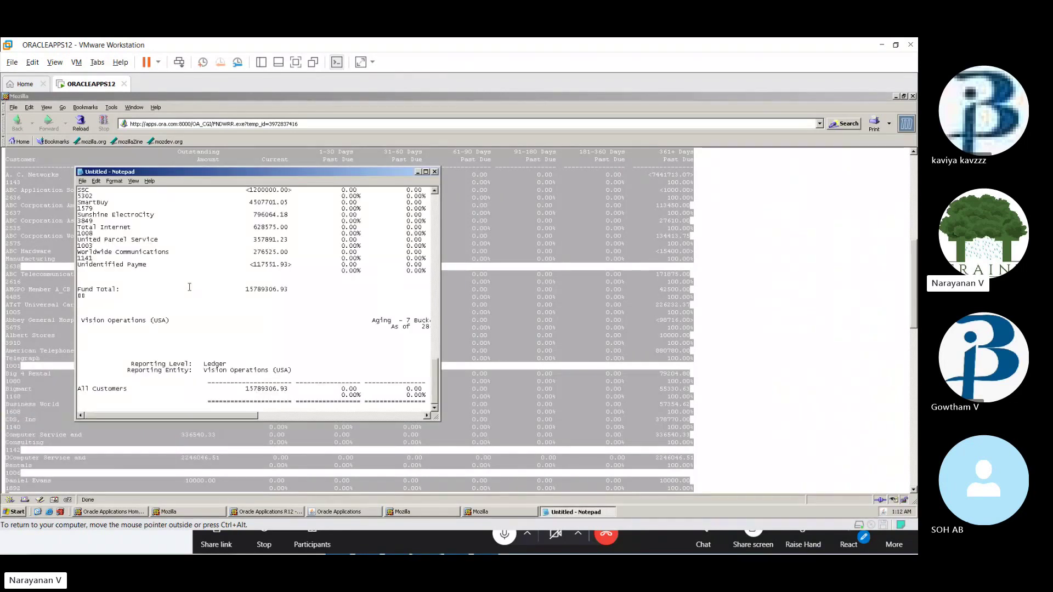
- Save the pasted report as a text document named Sample SOA on Local Disk (C:)
left_click(83, 182)
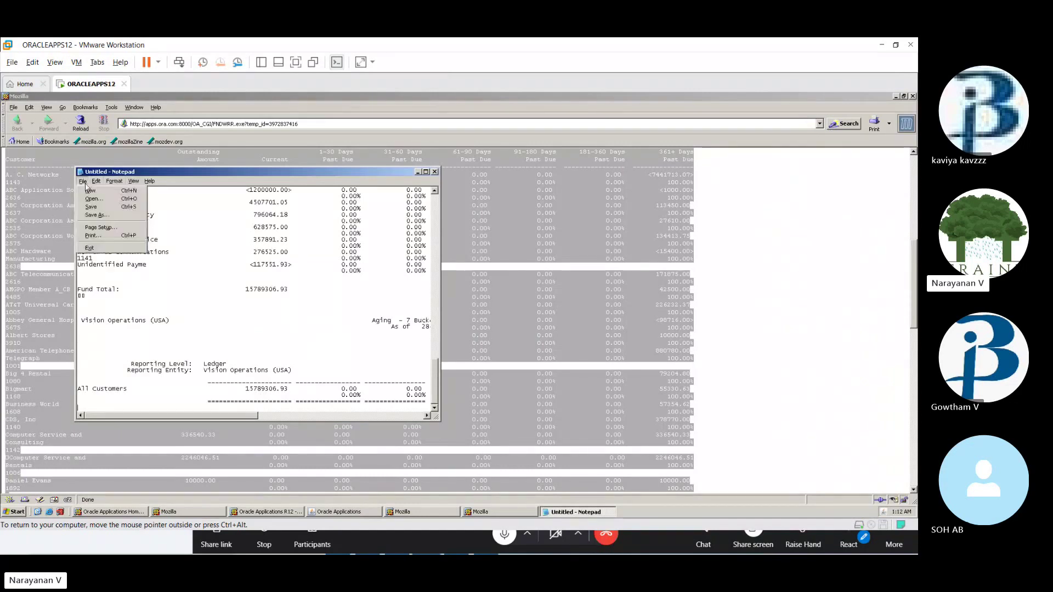
left_click(96, 215)
type("Sa")
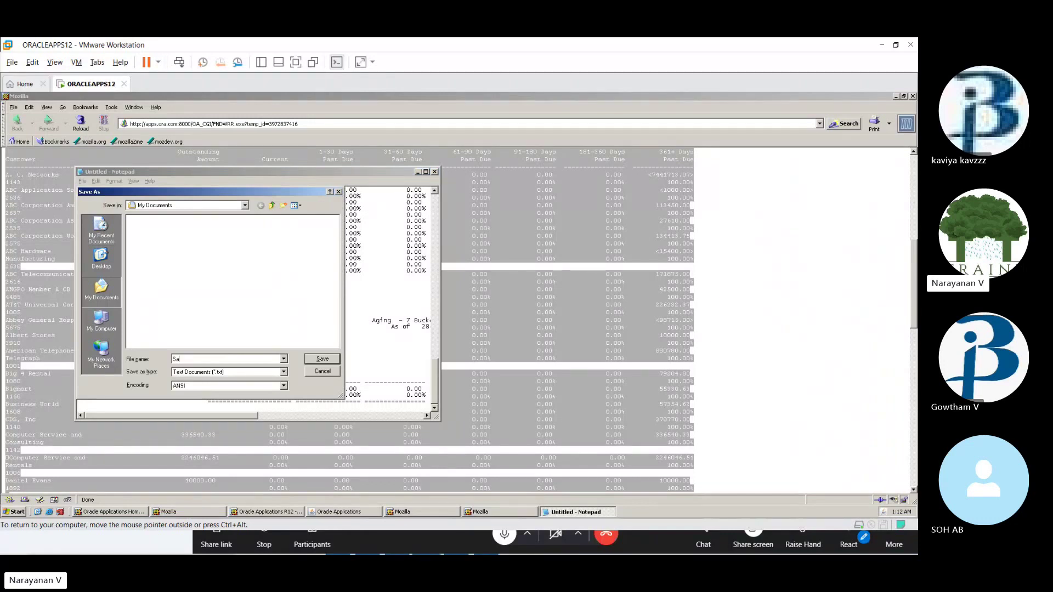
type("mple SOA")
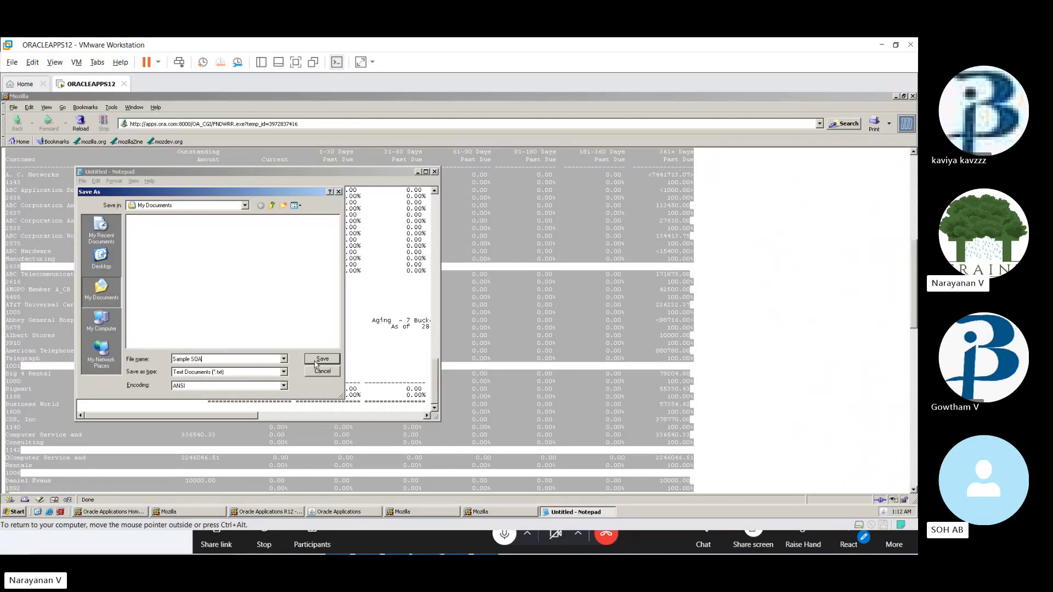
left_click(102, 324)
double_click(151, 227)
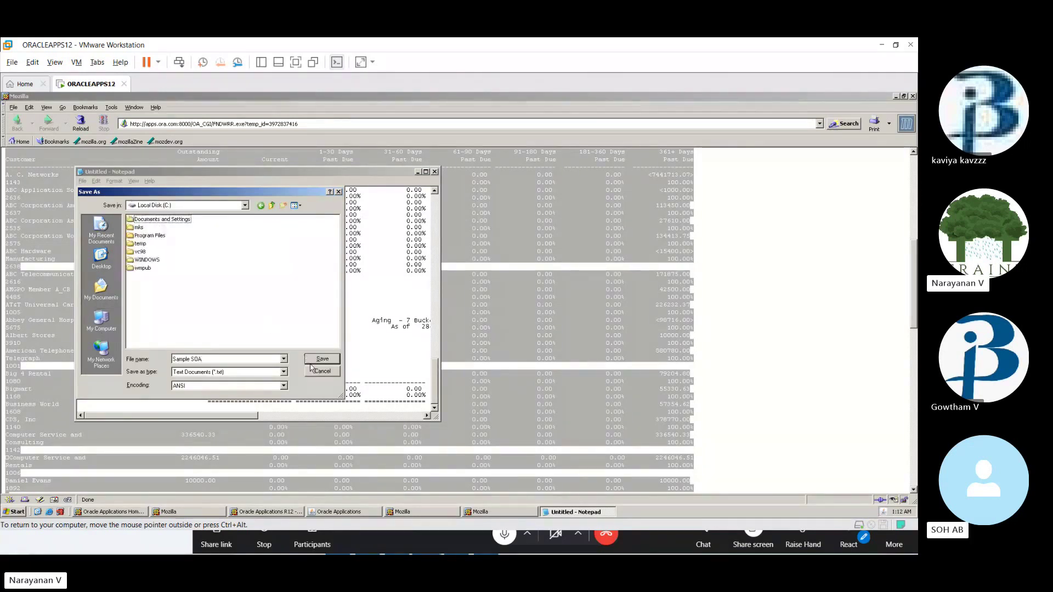
left_click(321, 359)
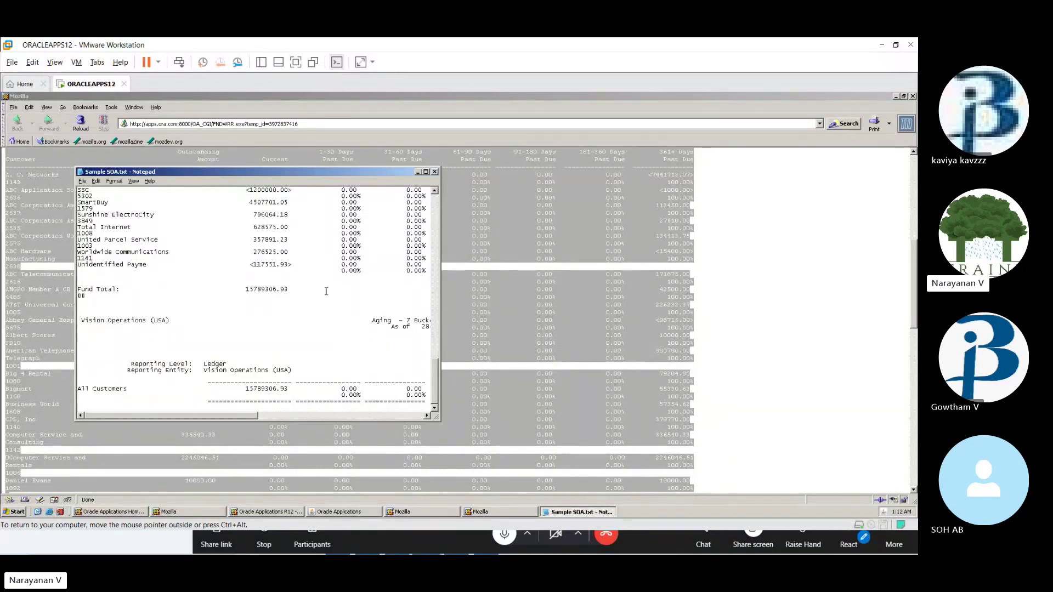
- Close Notepad, the report output and the Requests window to return to the Receivables Navigator
left_click(435, 173)
left_click(913, 96)
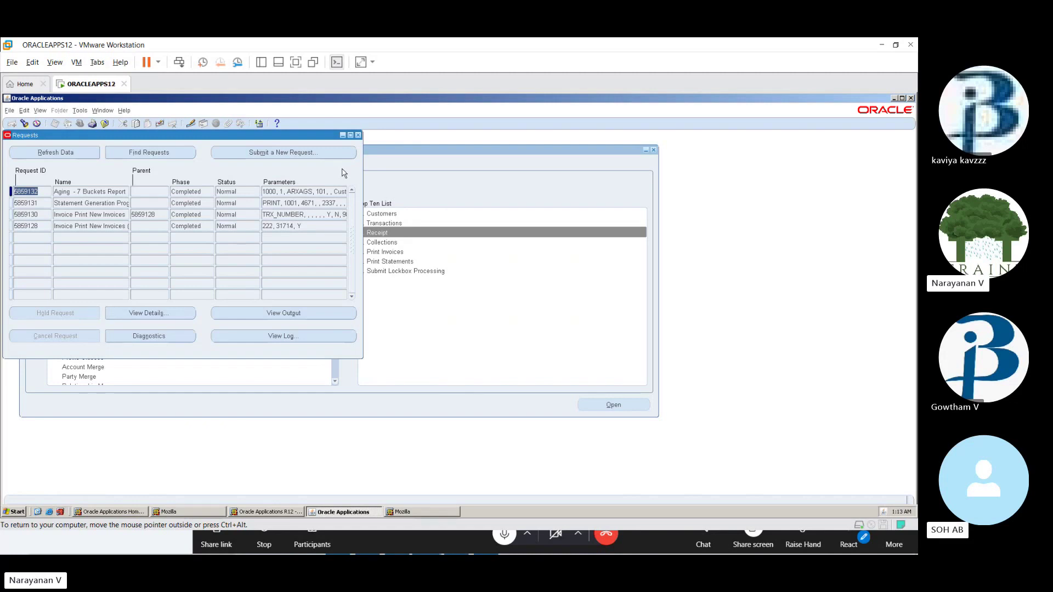
left_click(359, 135)
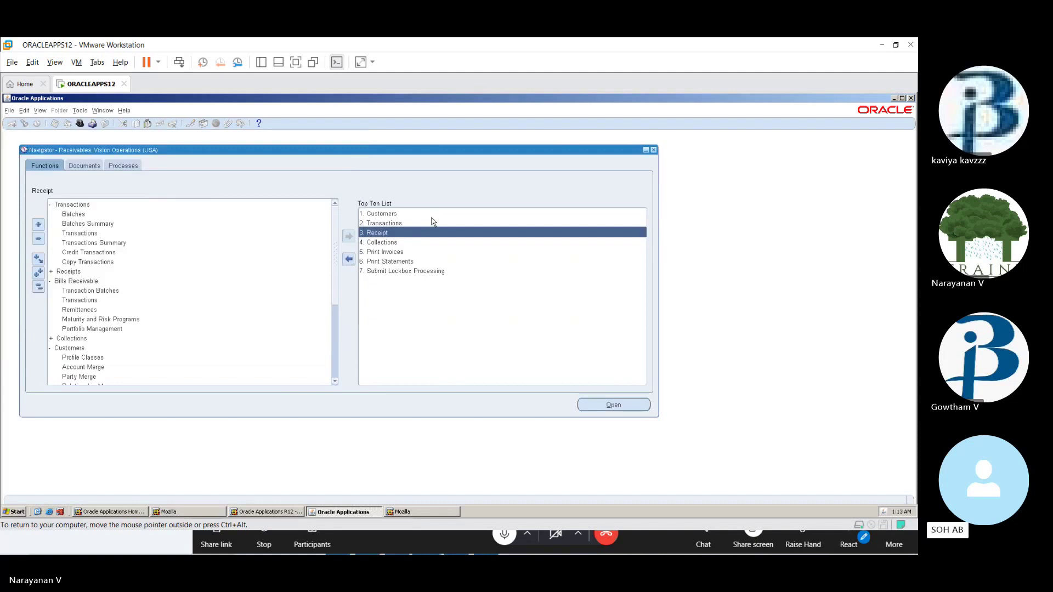